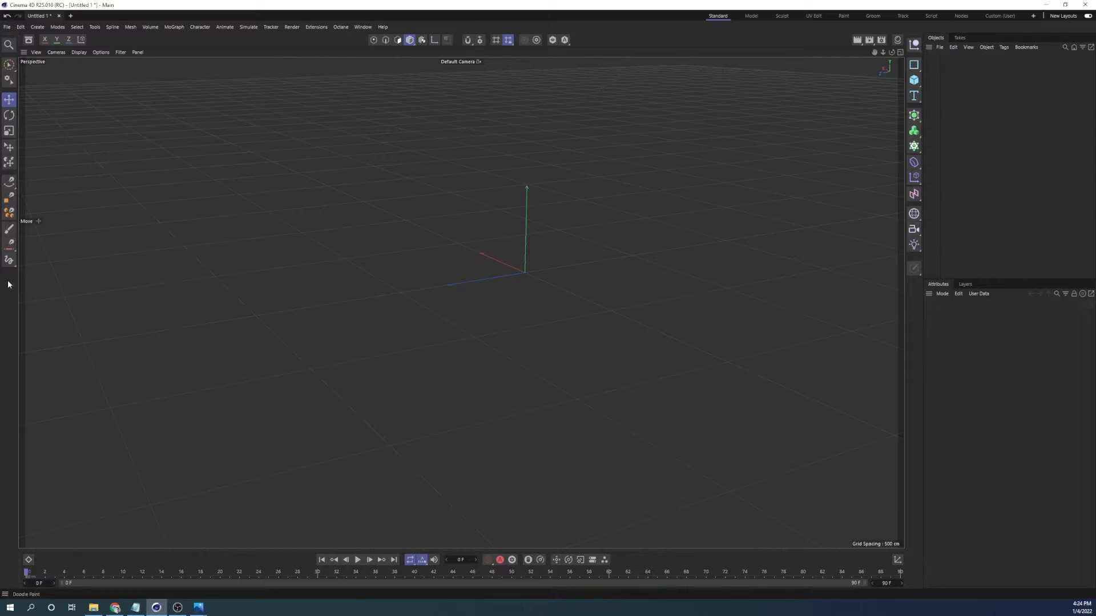
- Open the C4DR20.JPG reference image in Photos at full size and examine the older R20 interface layout
mouse_move(198, 607)
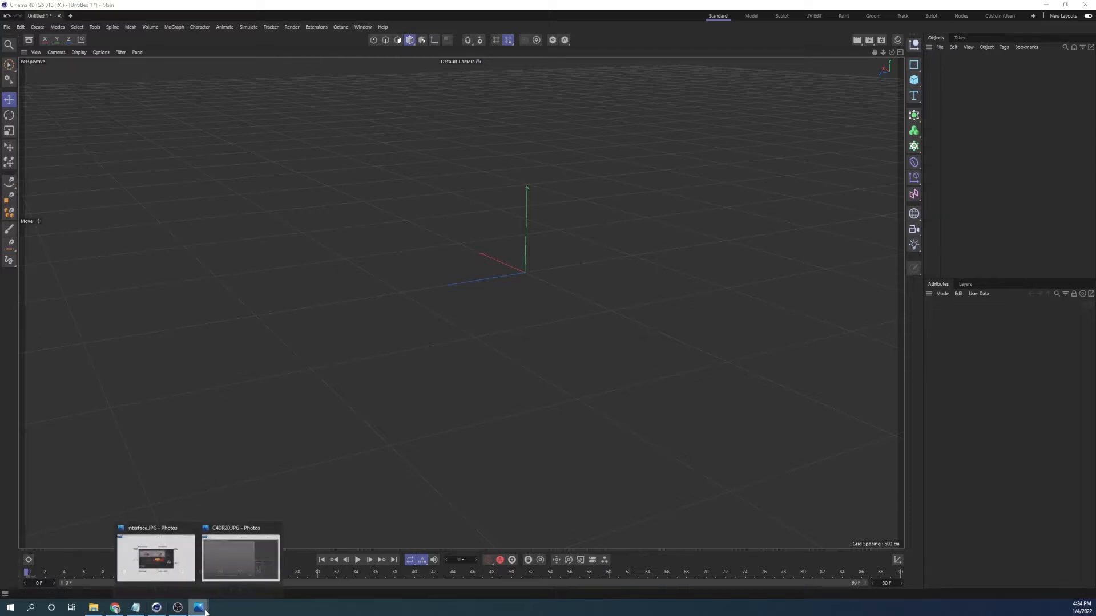
click(225, 554)
click(820, 68)
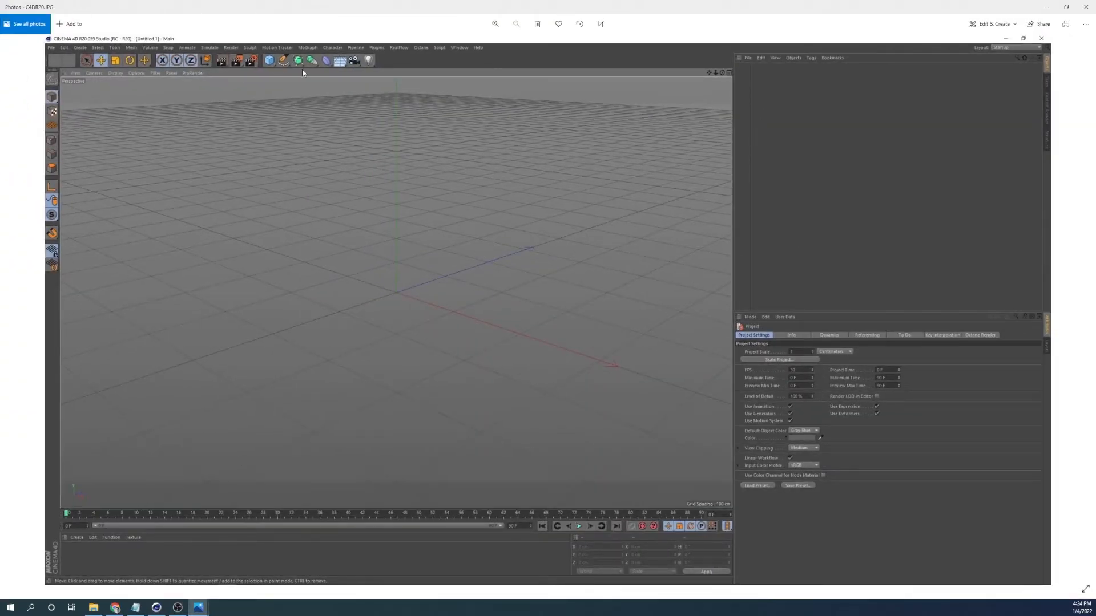
click(1066, 7)
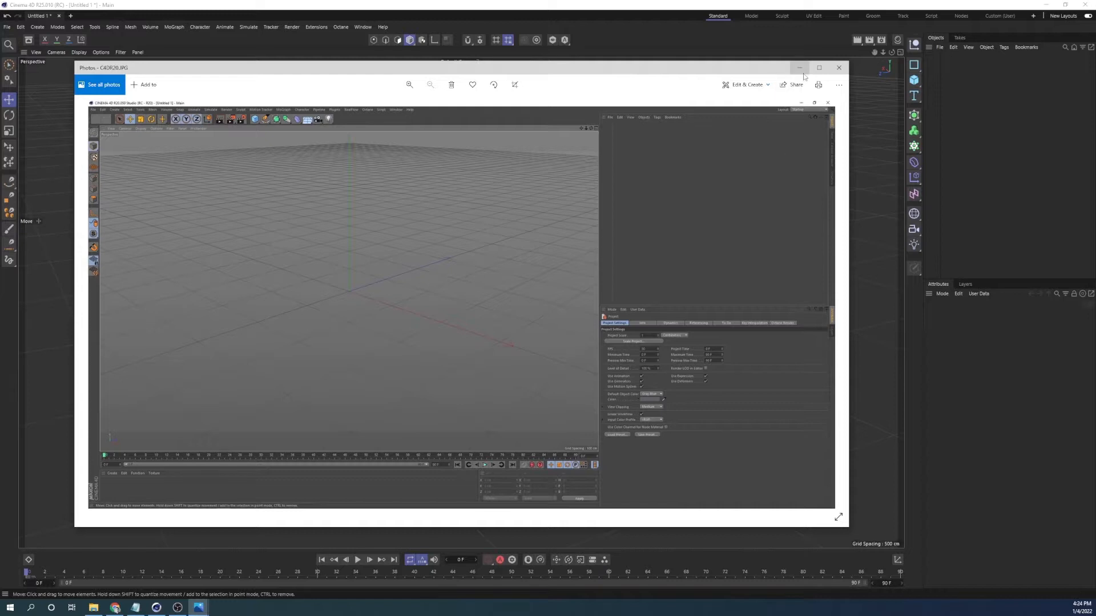
click(838, 67)
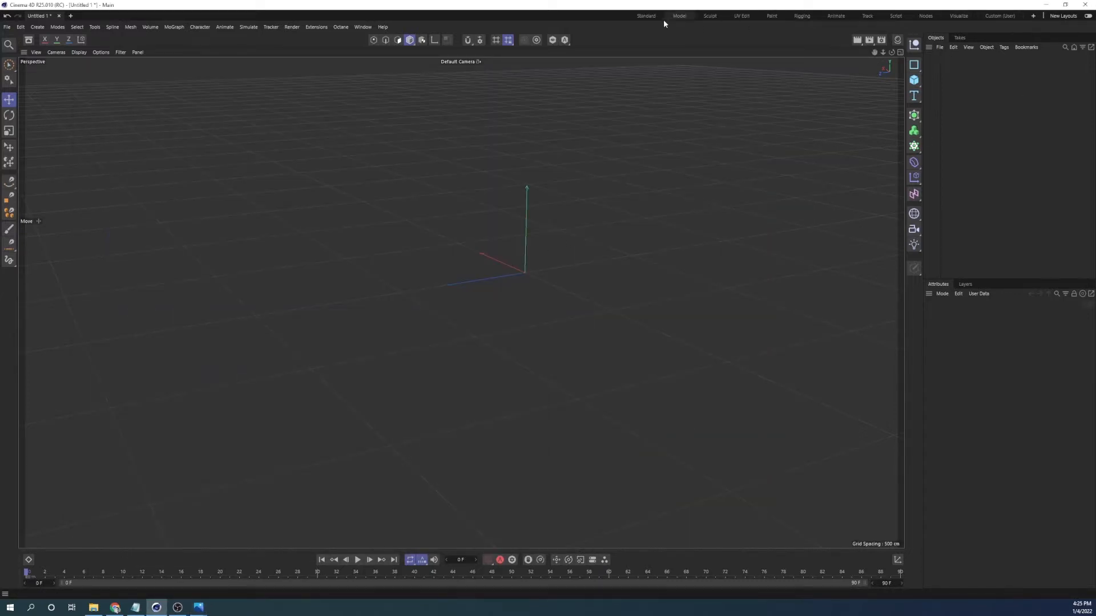
- Compare the classic Standard layout with the C4DR20.JPG reference image and return to the new Standard layout
click(647, 16)
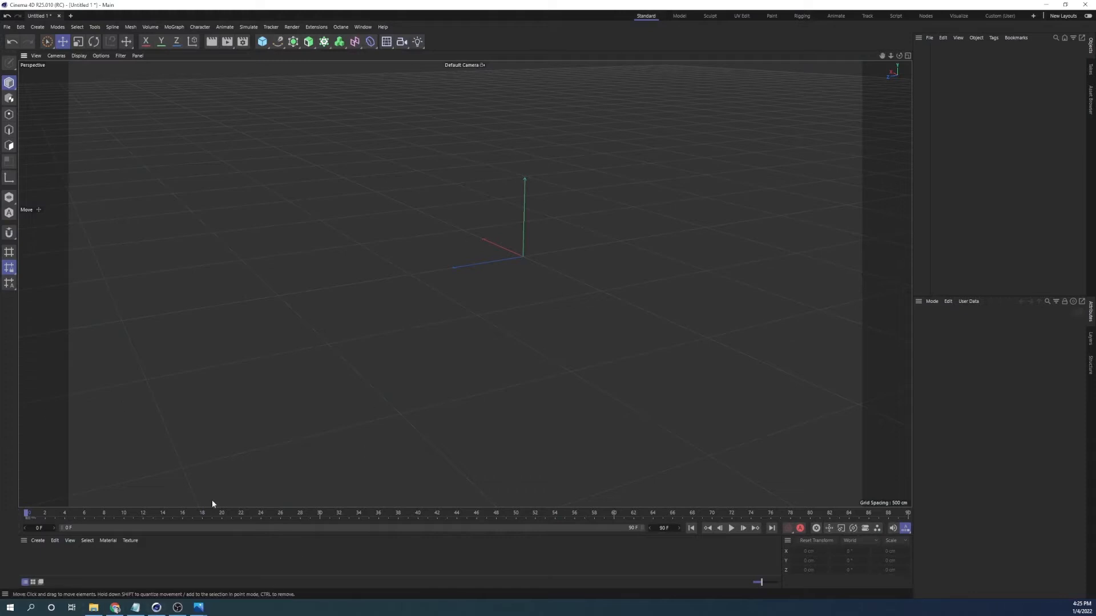
click(238, 558)
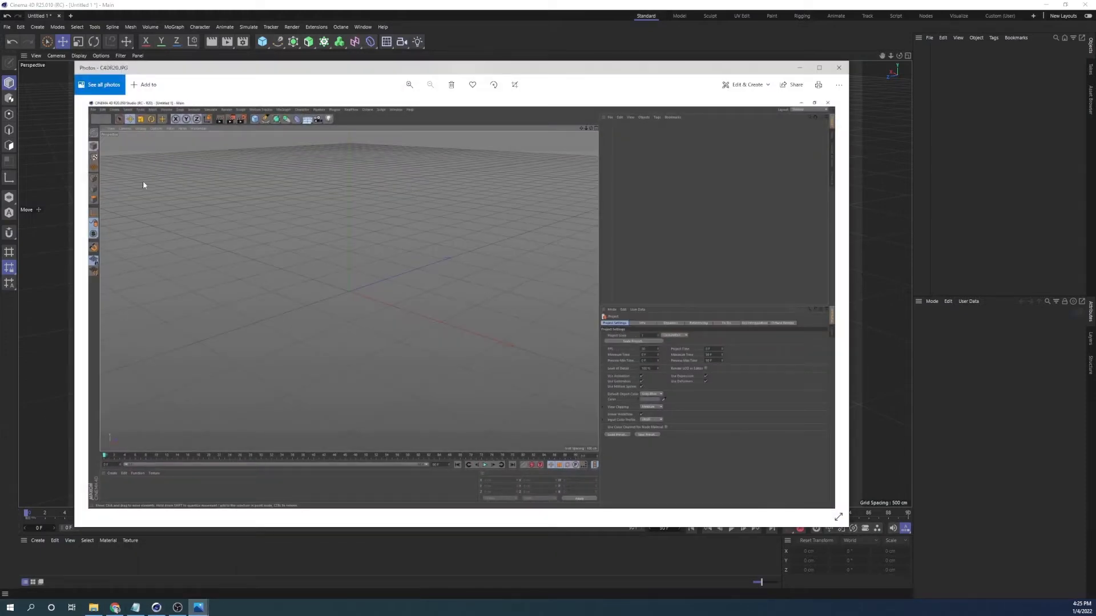
click(800, 68)
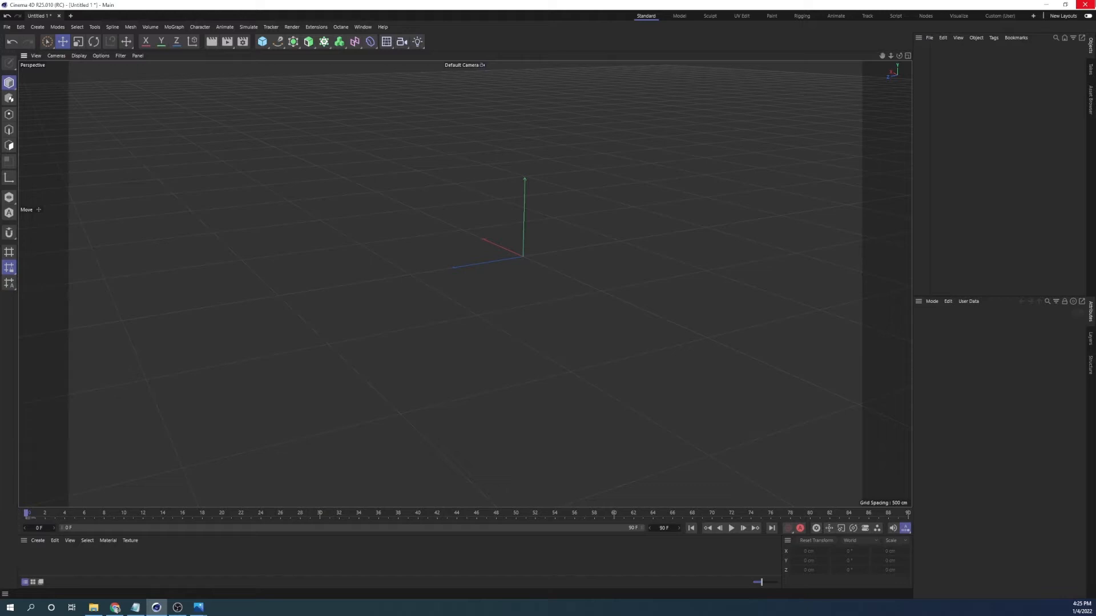
click(1087, 15)
click(719, 15)
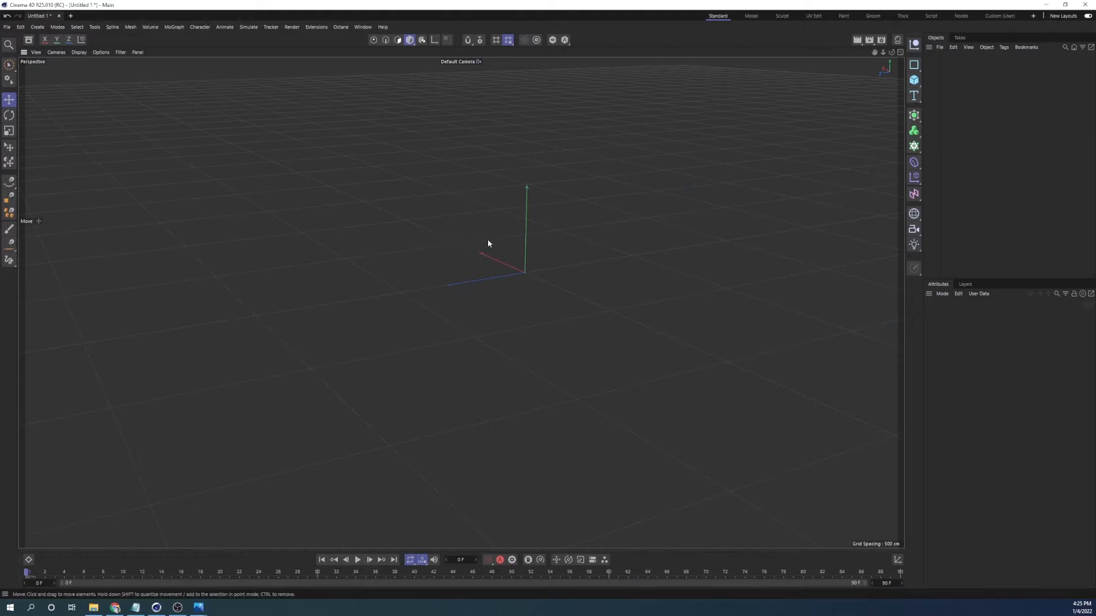
- Consult the interface.JPG diagram in Photos and add a cube primitive to the Cinema 4D scene
mouse_move(203, 609)
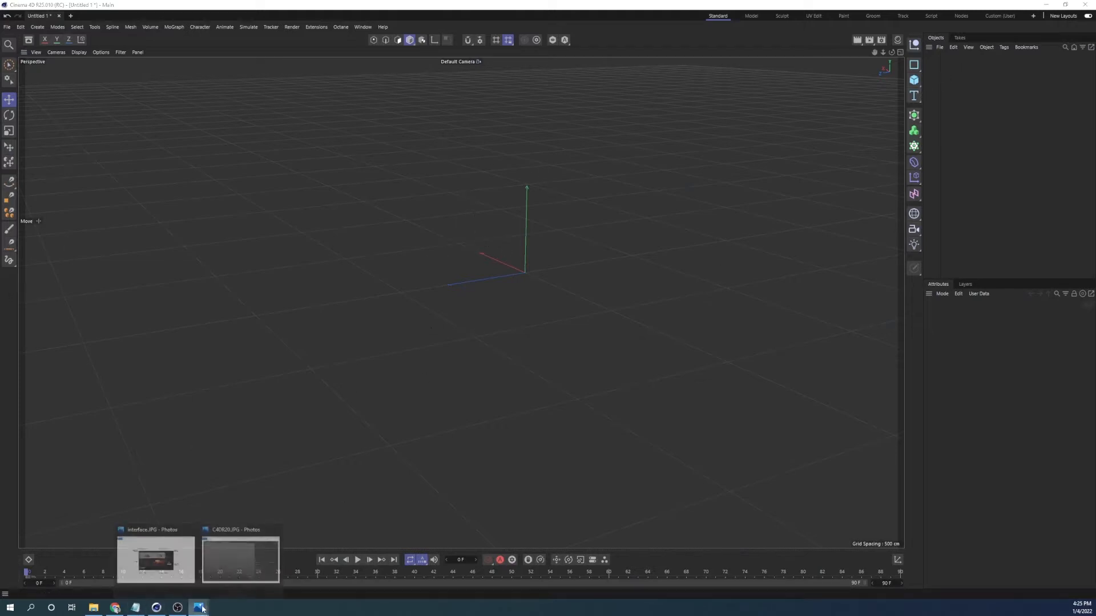
click(156, 560)
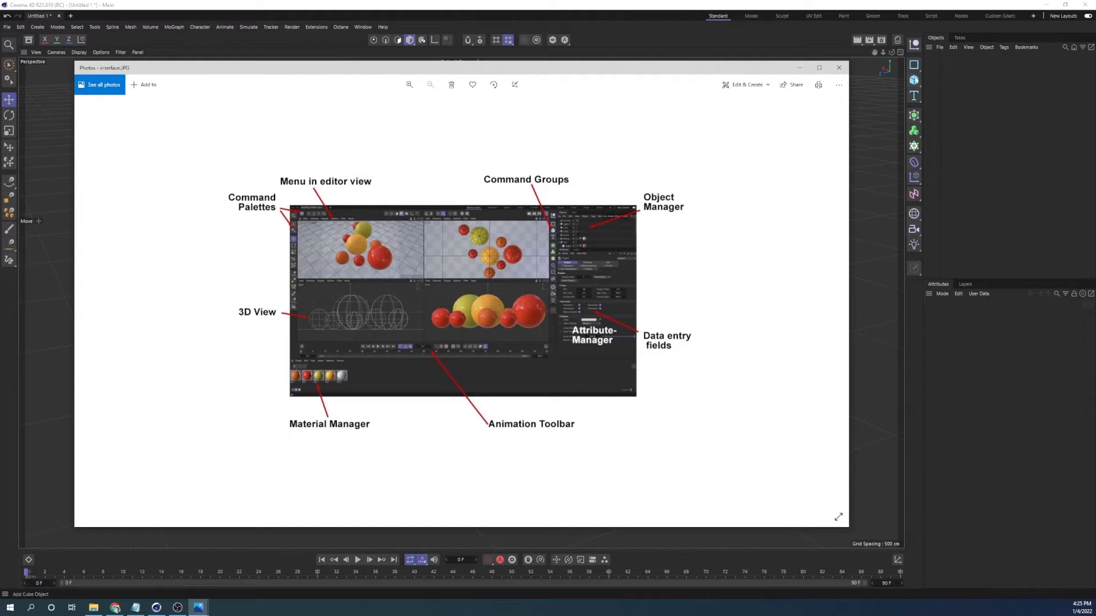
click(915, 81)
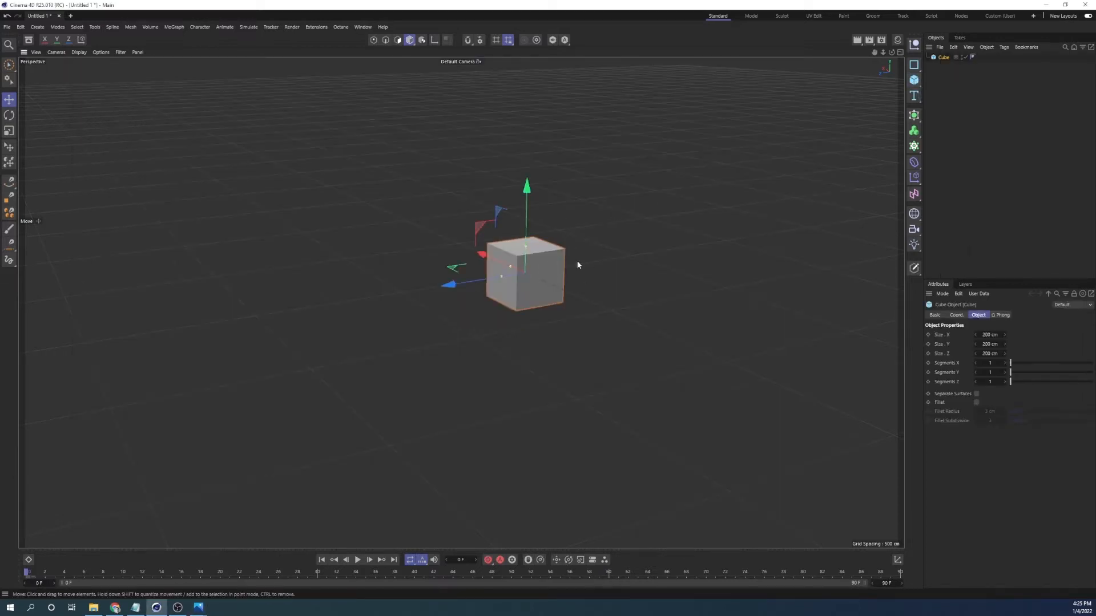
scroll(578, 265, up, 3)
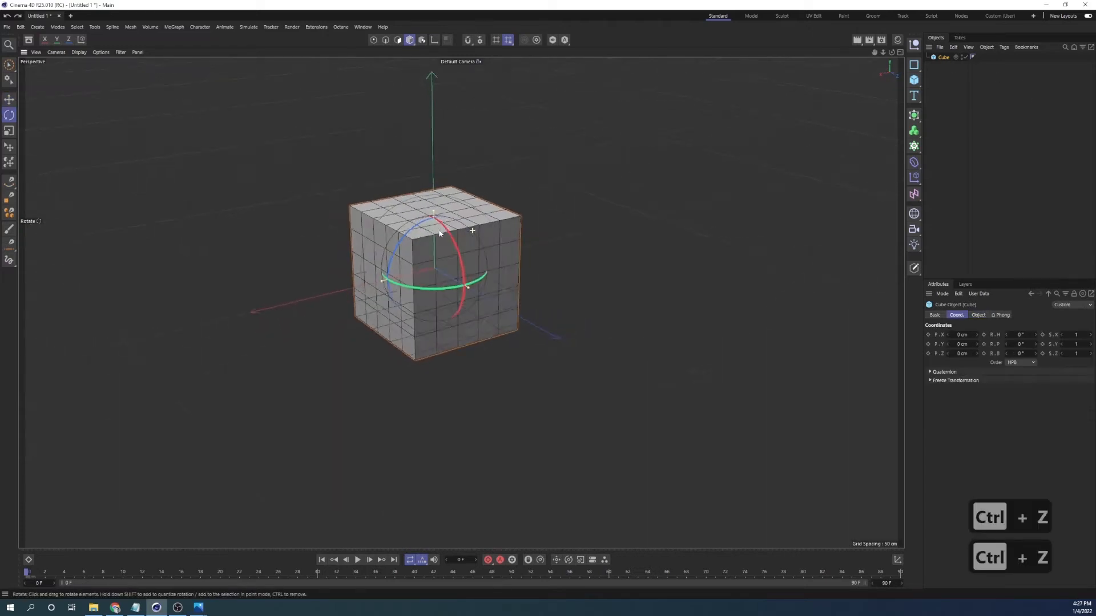
- Examine the segmented cube from different positions by panning, zooming and orbiting the Perspective camera
key(ctrl+z)
alt+drag(486, 228, 406, 231)
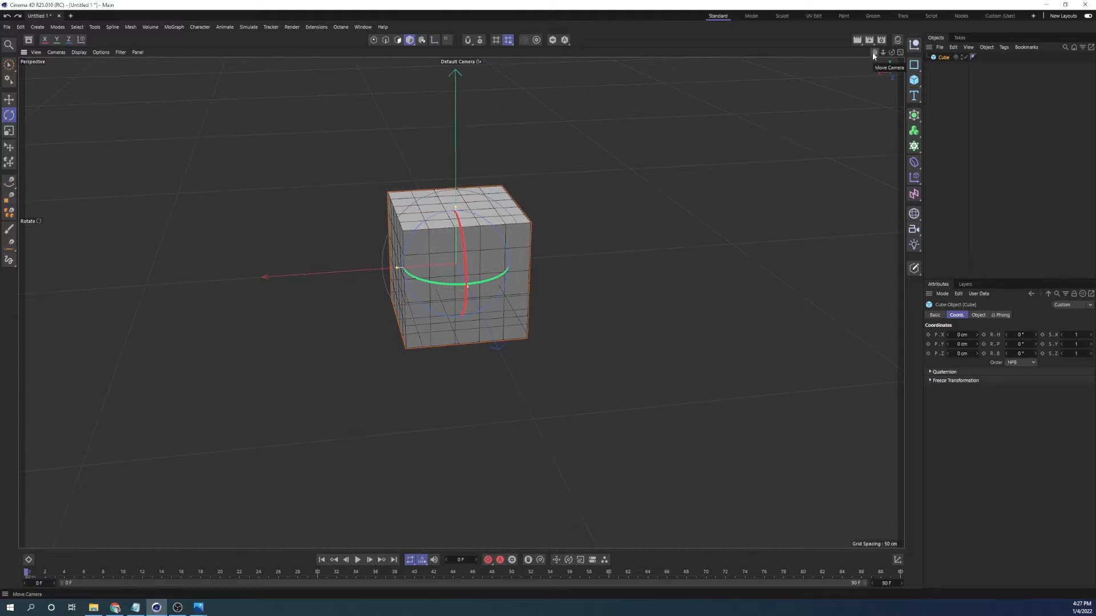
mouse_move(872, 53)
mouse_down()
mouse_move(831, 82)
mouse_move(899, 53)
mouse_move(856, 55)
mouse_up()
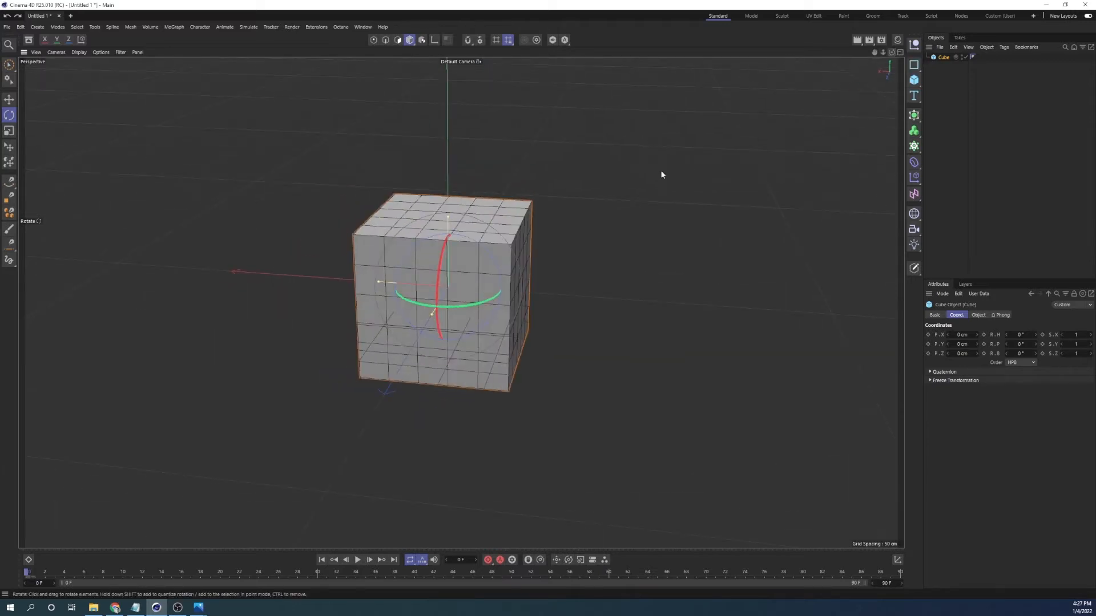
key(1)
drag(457, 265, 482, 279)
key(2)
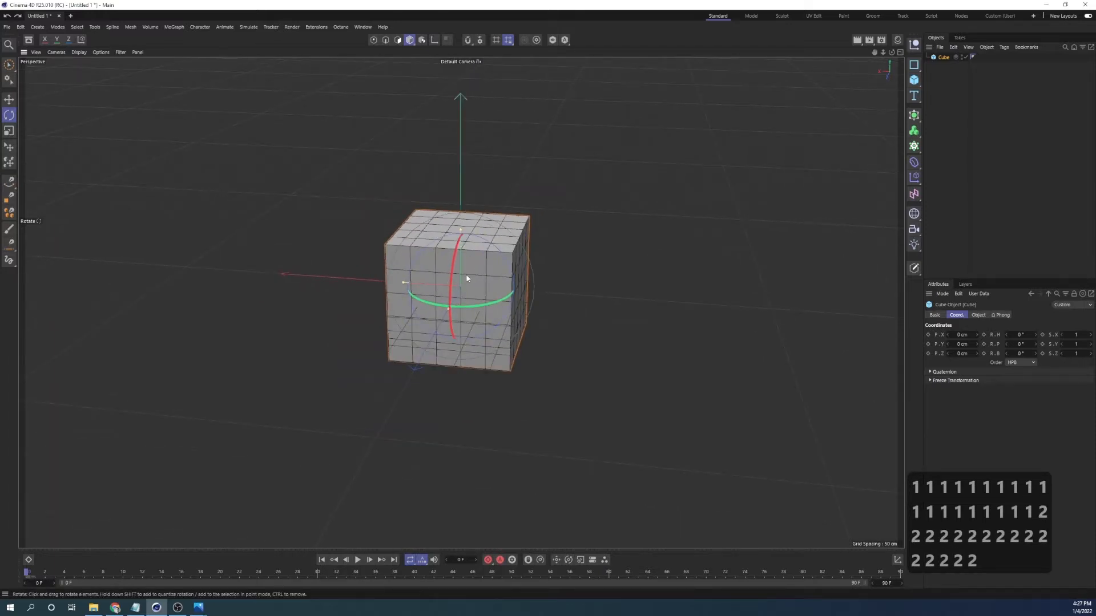
key(3)
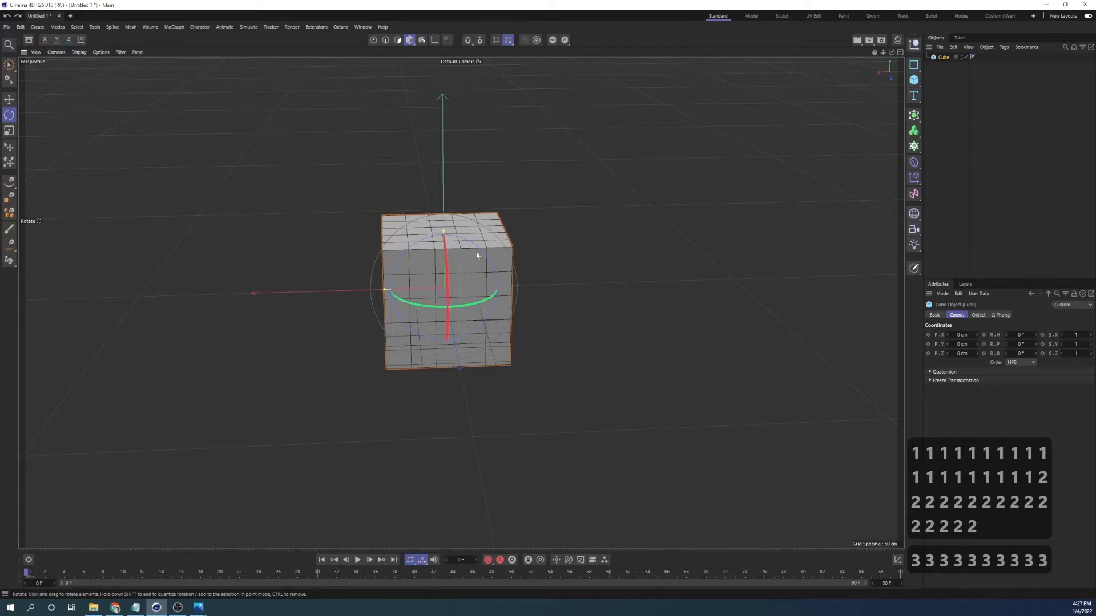
drag(425, 290, 501, 269)
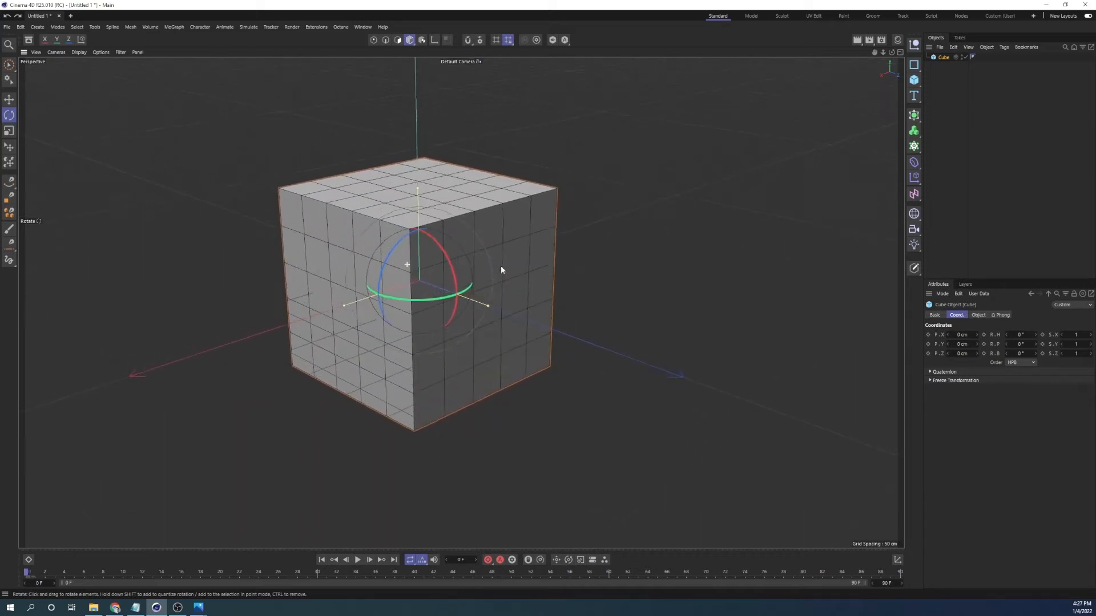
click(617, 218)
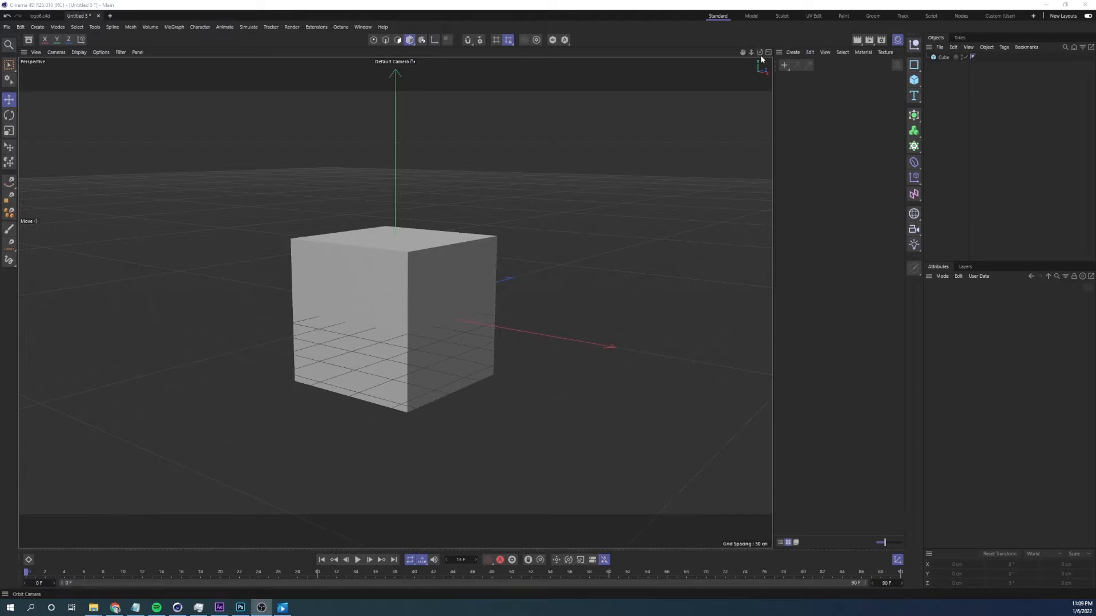
- Show all four viewports, maximize the Top view for inspection, and return to the full Perspective view
click(769, 52)
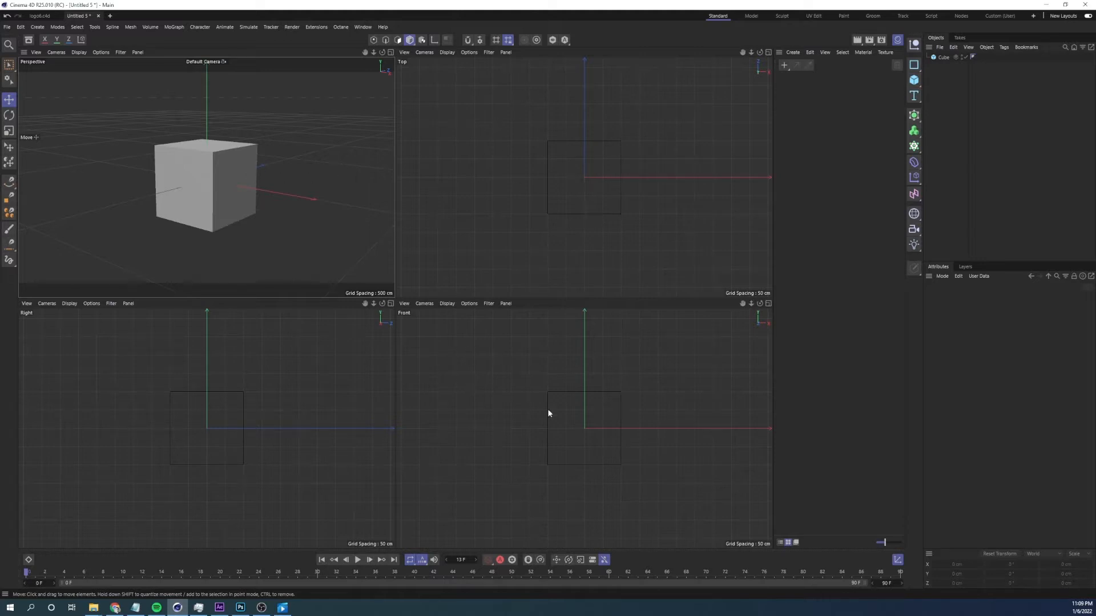
alt+drag(241, 135, 253, 146)
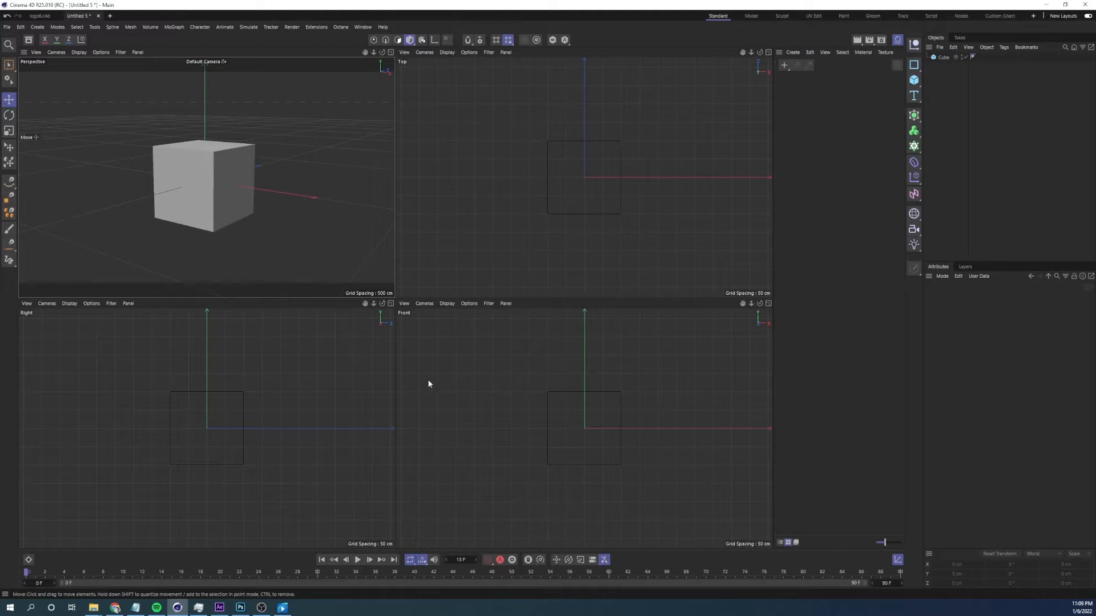
middle_click(512, 246)
scroll(512, 247, up, 1)
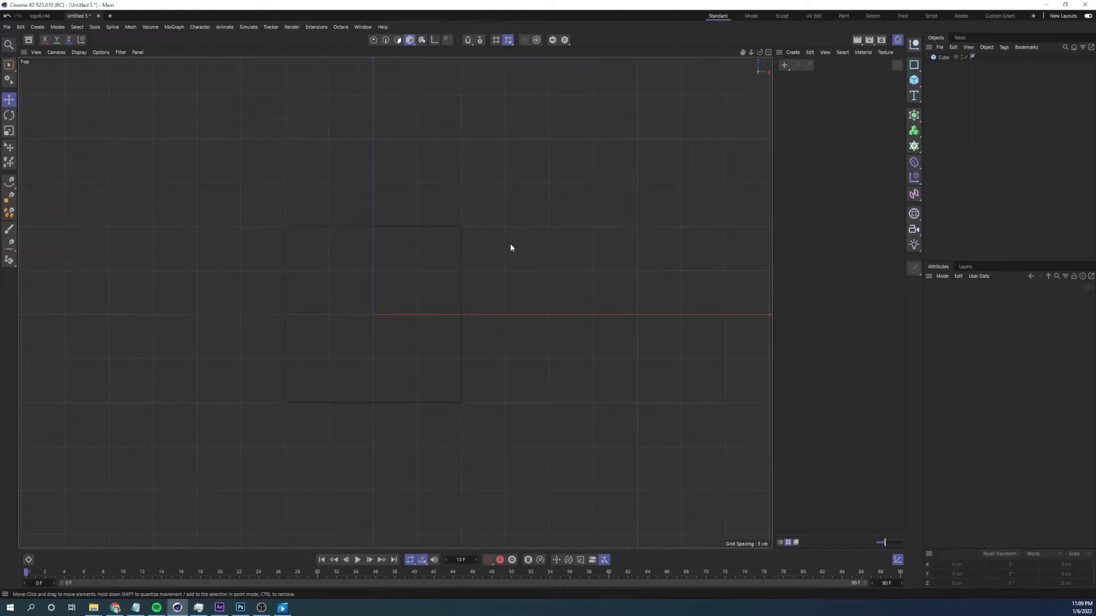
middle_click(512, 247)
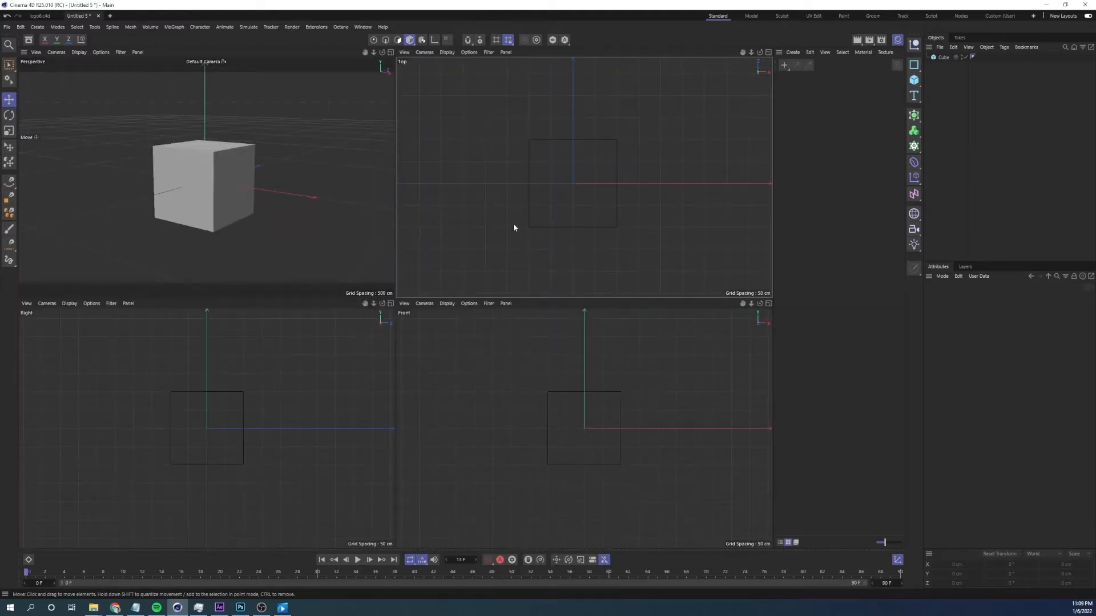
middle_click(292, 170)
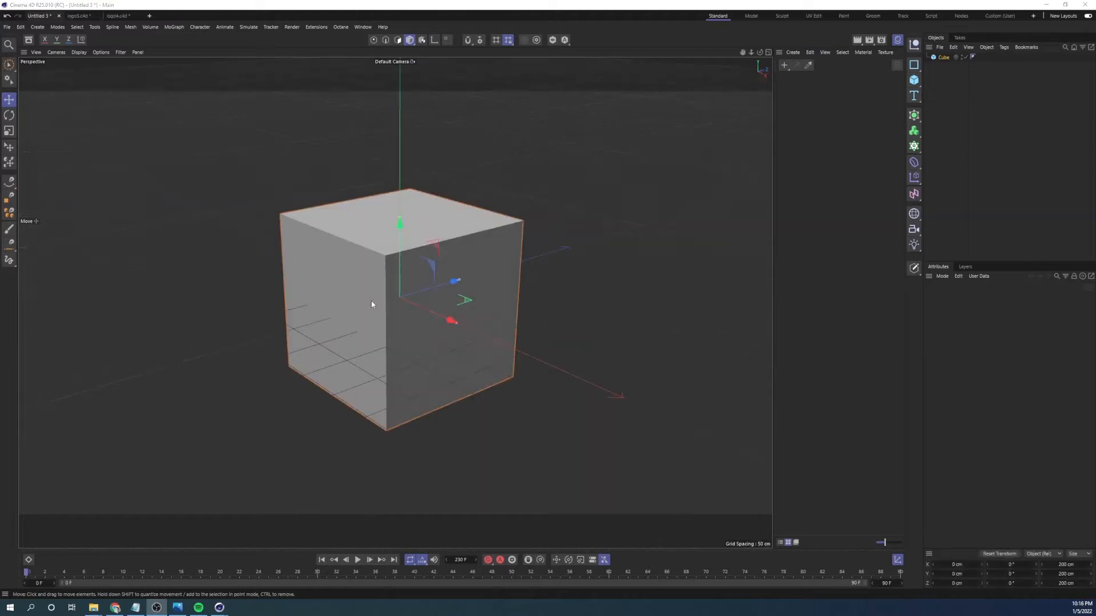
- Navigate away from the cube in the Perspective view, select it by name and frame it in the viewport
mouse_move(371, 300)
alt+mouse_down()
mouse_move(340, 279)
mouse_move(382, 294)
alt+mouse_up()
scroll(382, 294, down, 10)
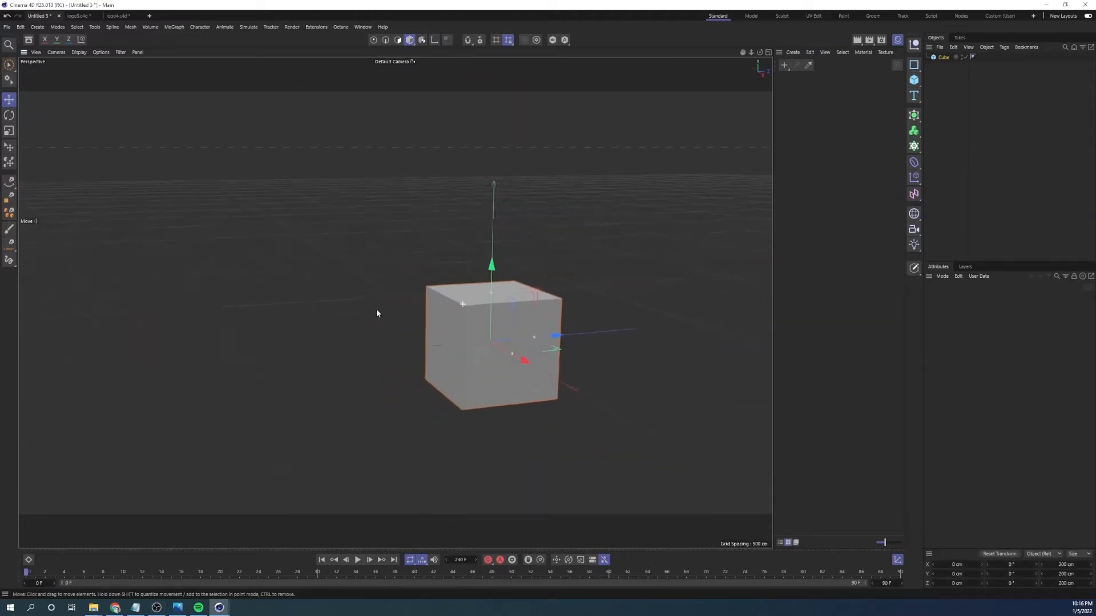
alt+drag(444, 238, 582, 224)
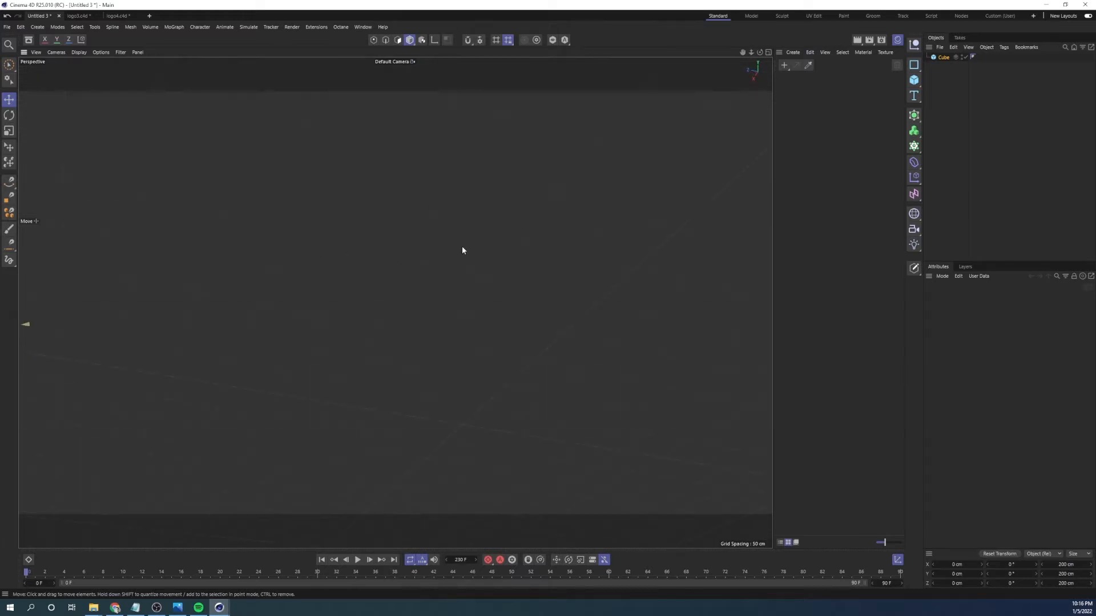
click(943, 58)
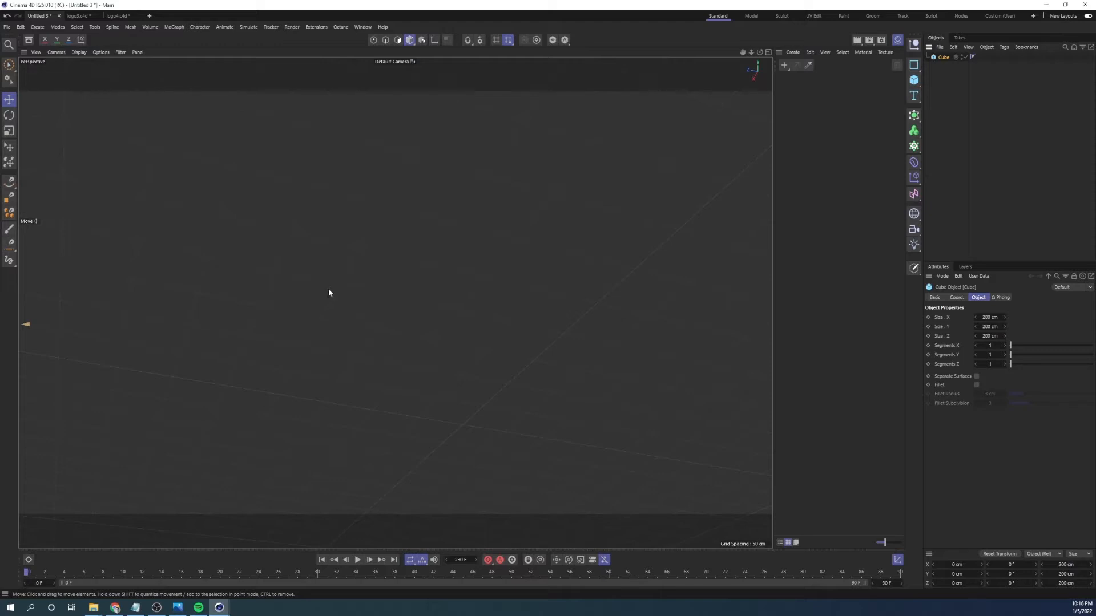
key(s)
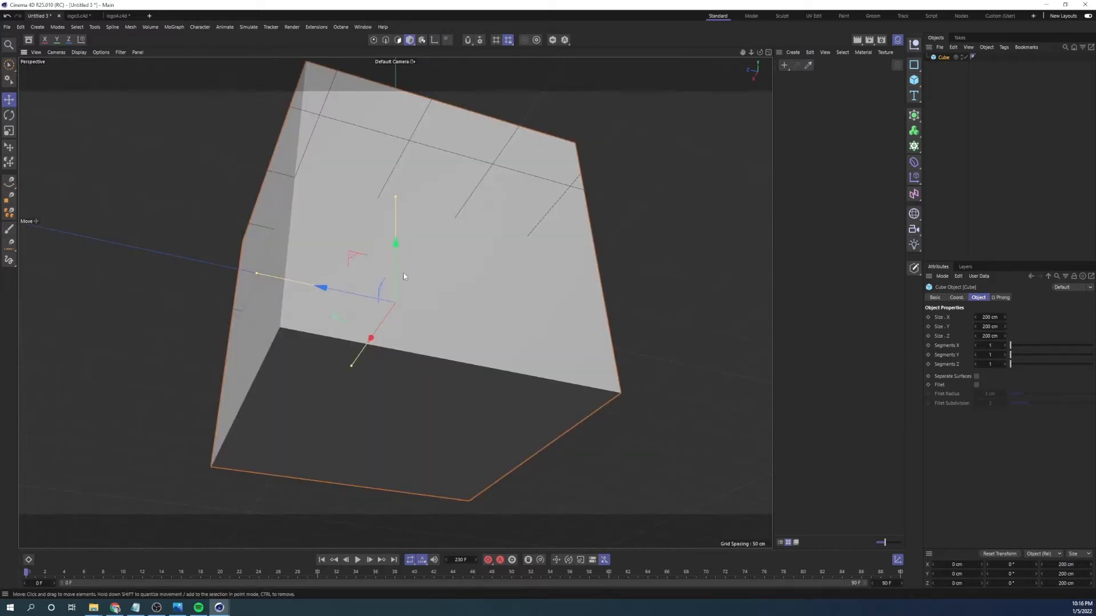
alt+drag(403, 276, 411, 355)
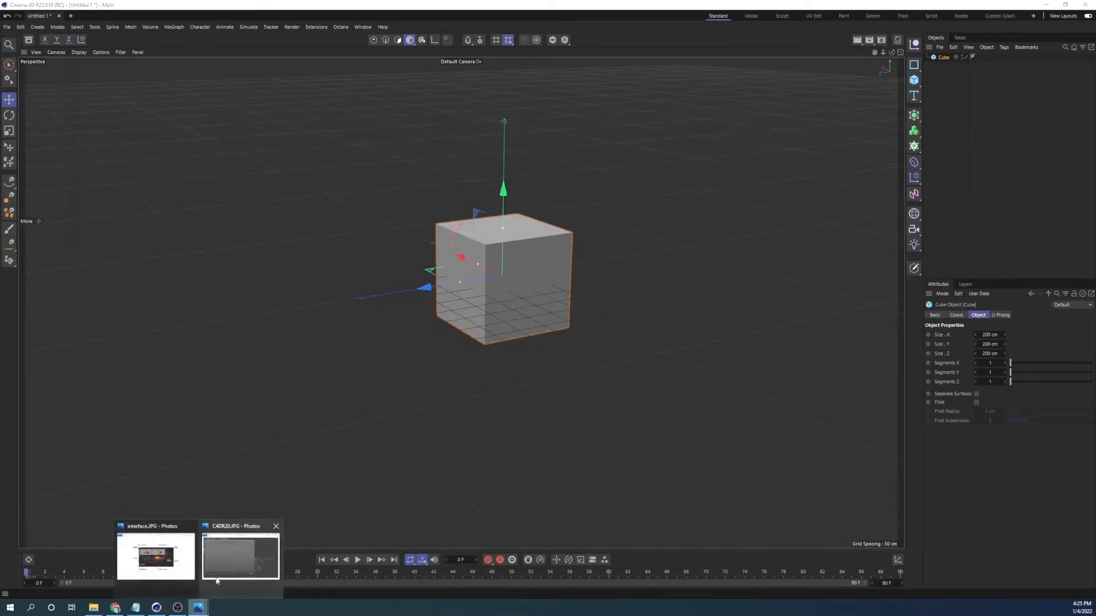
- Consult the interface.JPG diagram, try changing the cube's X size and X segments, and undo the changes
click(157, 551)
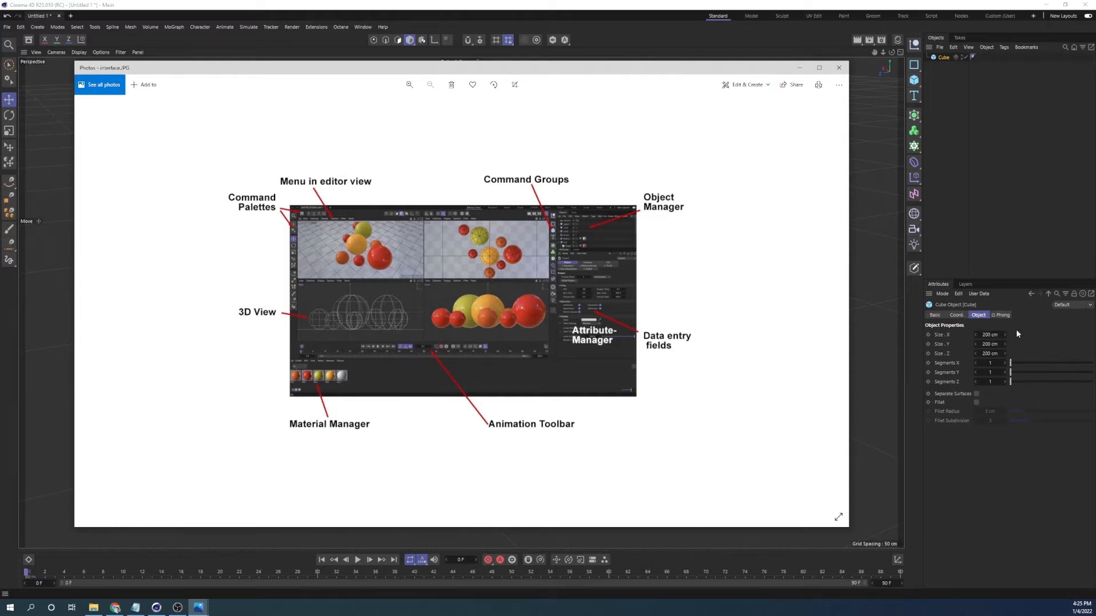
click(945, 57)
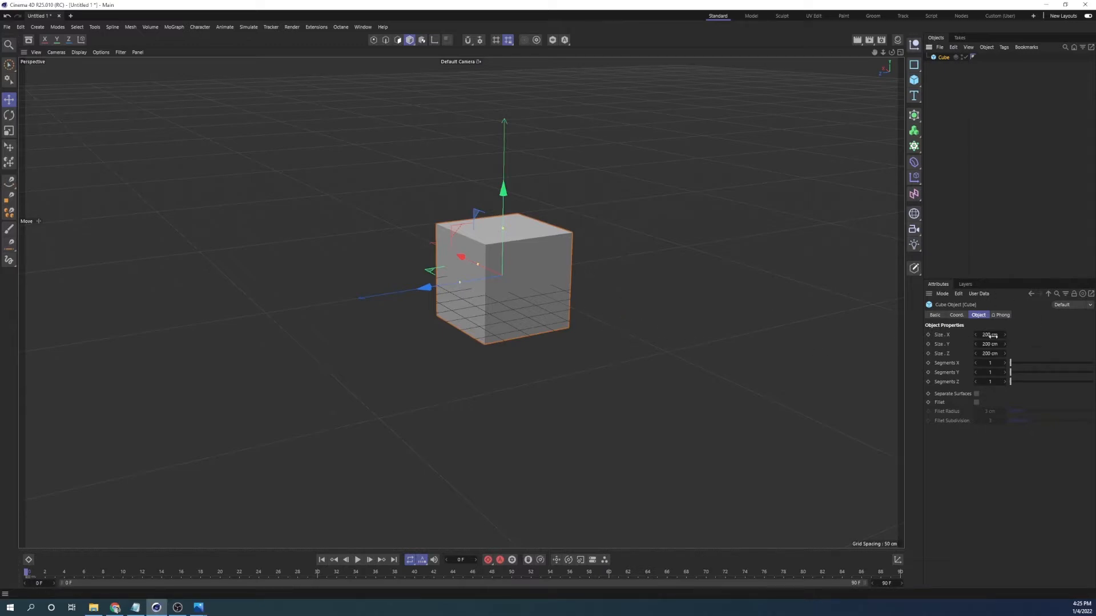
drag(989, 335, 1028, 363)
key(ctrl+z)
key(ctrl+z)
key(ctrl+z)
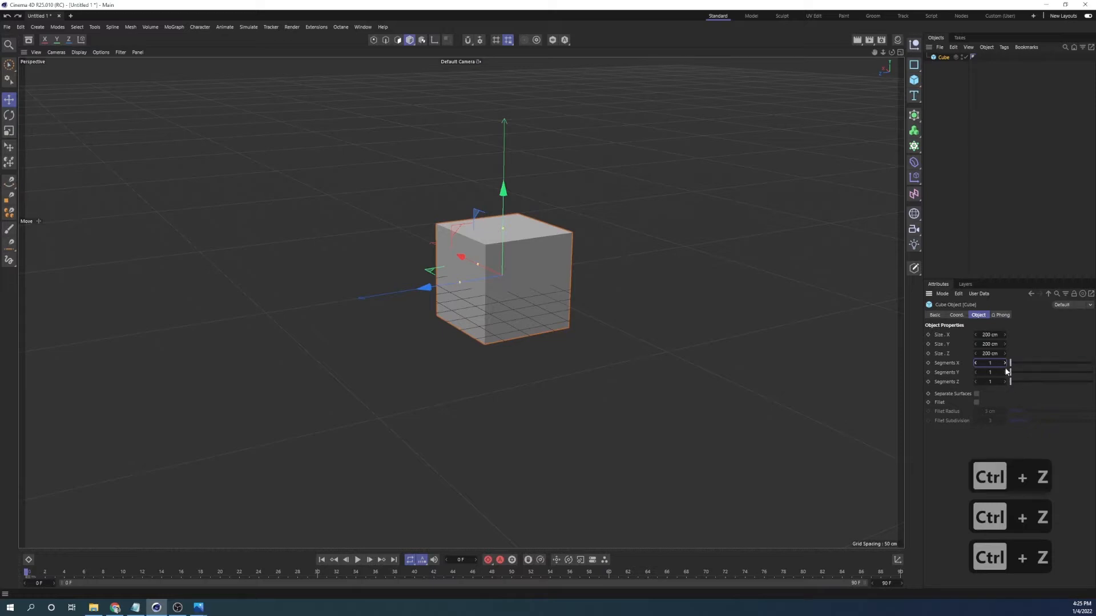
- Set the Perspective viewport's display mode to Gouraud Shading (Lines) to show the cube's edges
scroll(572, 249, up, 5)
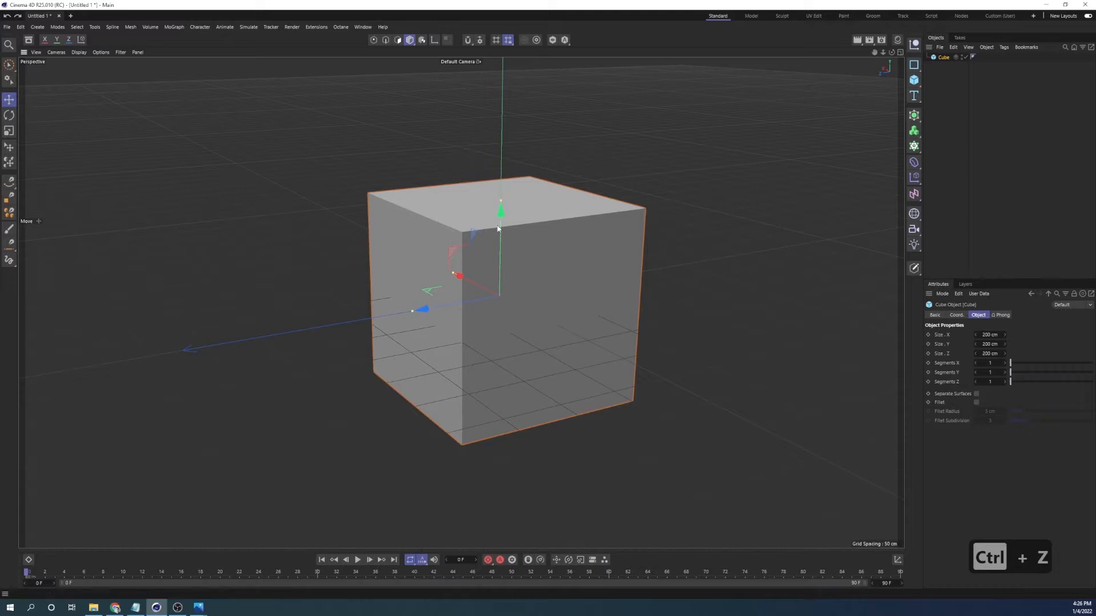
click(79, 52)
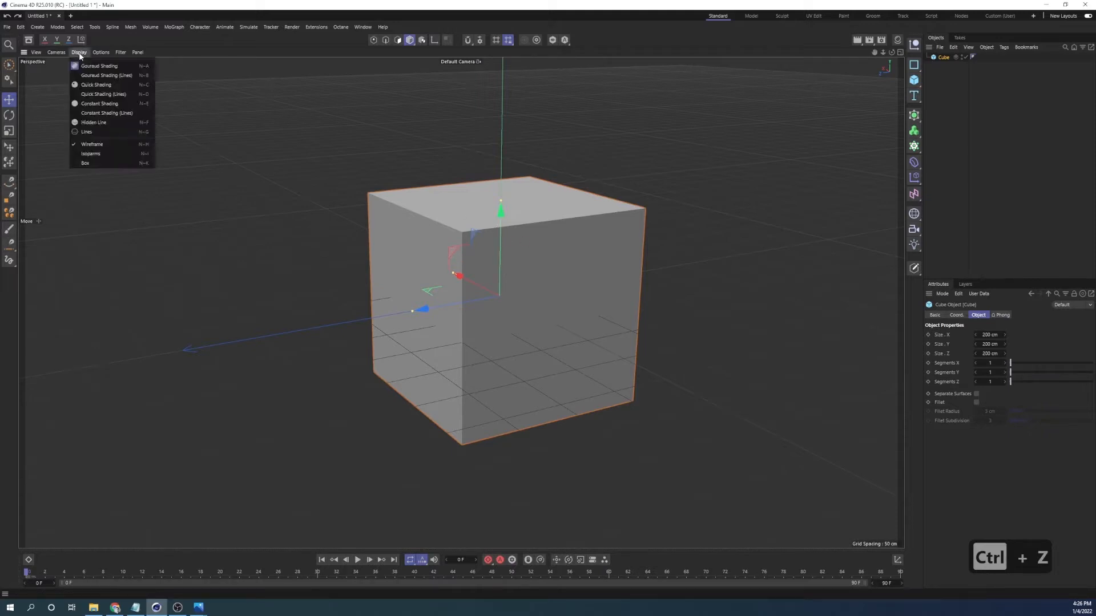
click(99, 77)
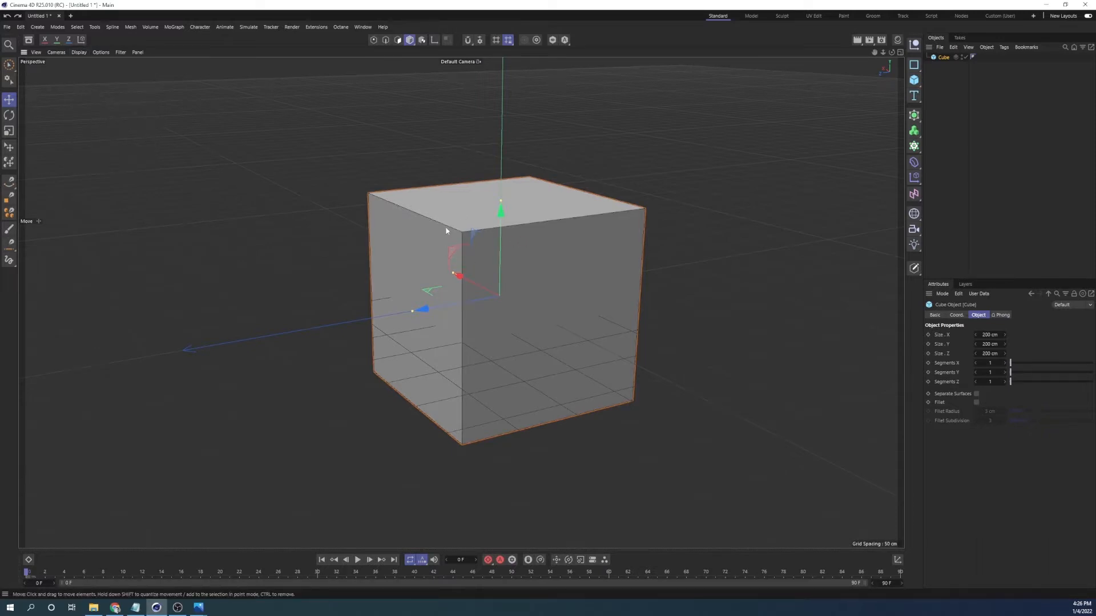
scroll(451, 227, up, 2)
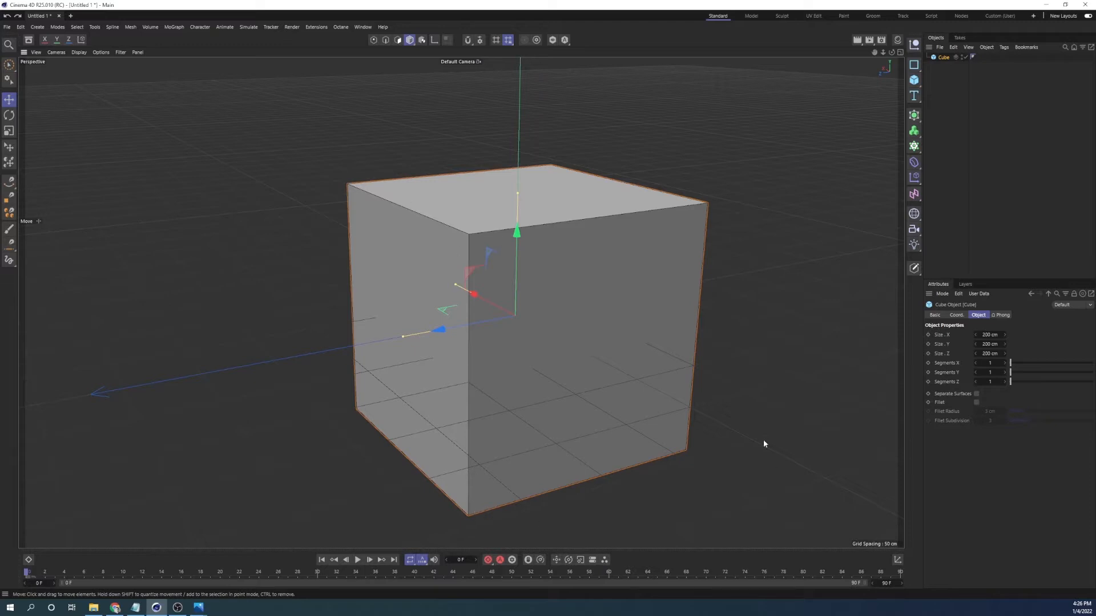
- Set the cube's X, Y and Z segments to 5 each
click(992, 363)
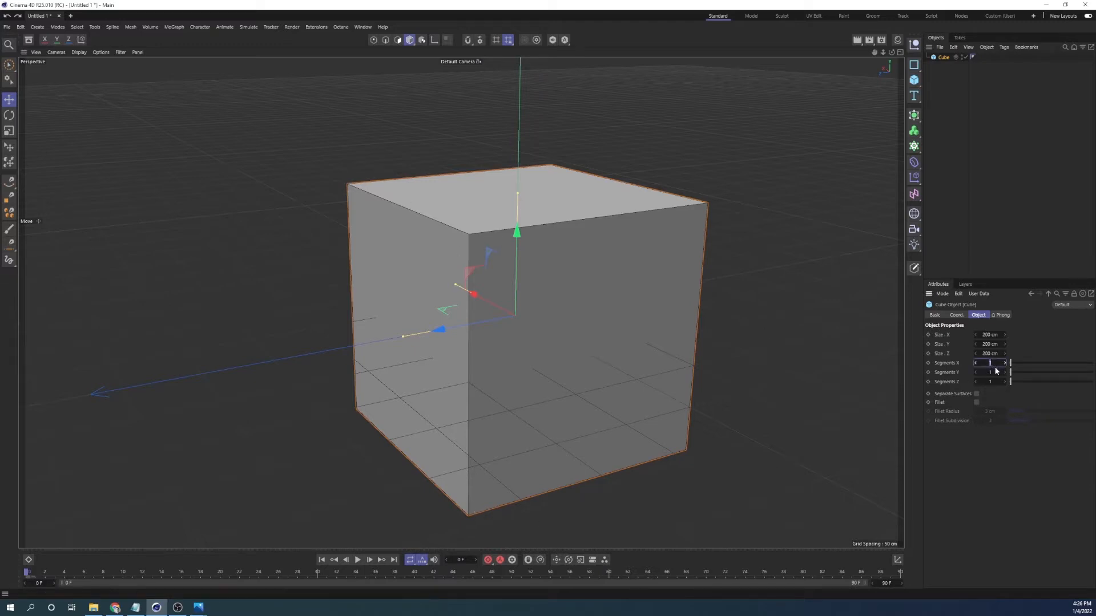
text(5)
key(Tab)
text(5)
key(Tab)
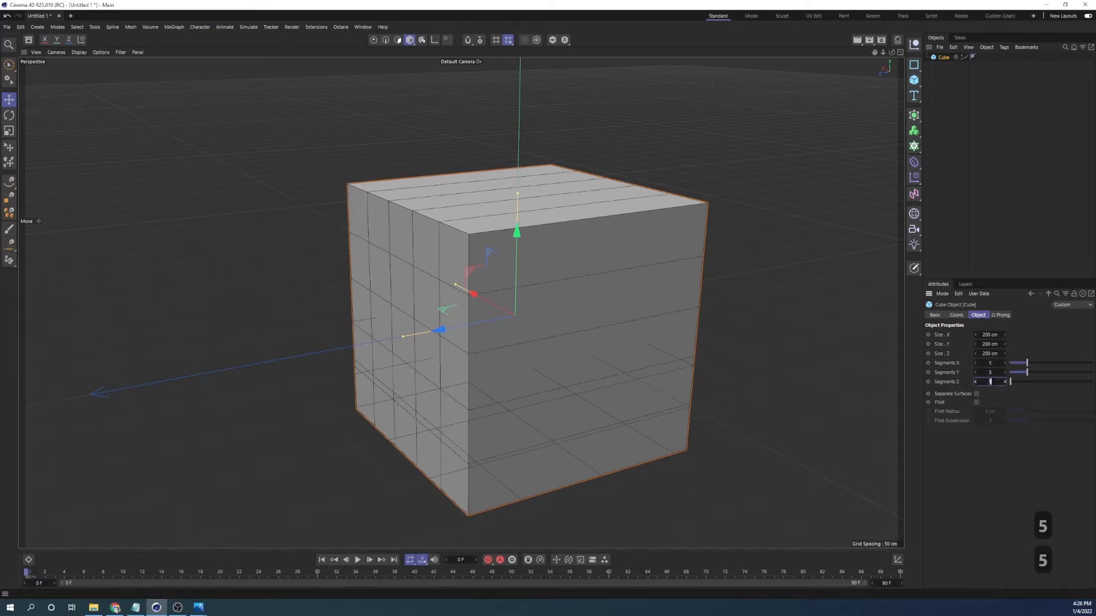
text(5)
key(Return)
alt+drag(496, 264, 464, 280)
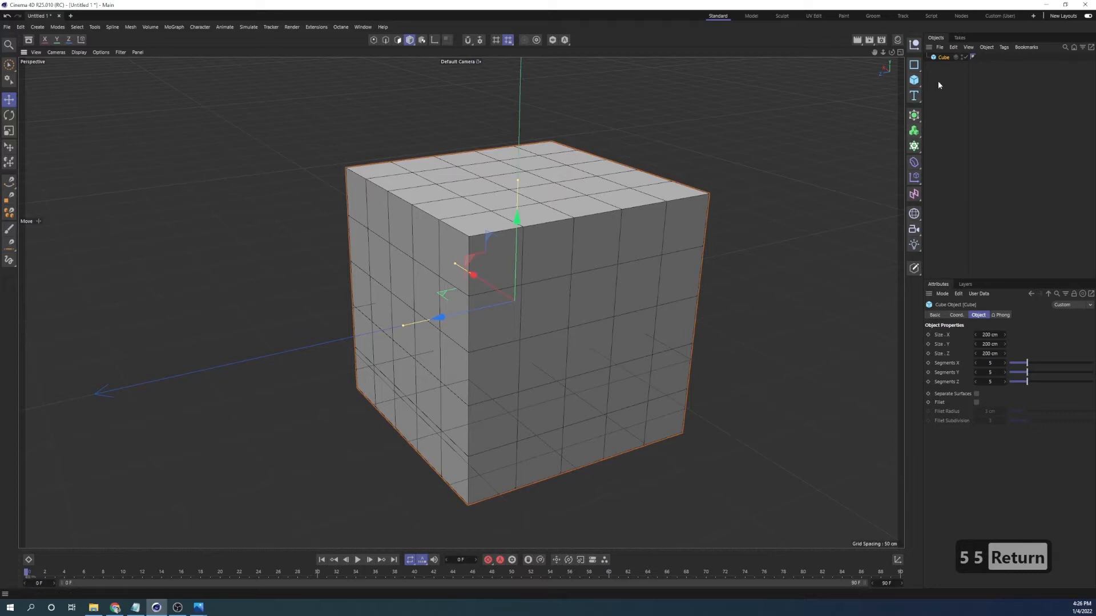
mouse_move(505, 250)
alt+mouse_down()
mouse_move(506, 298)
mouse_move(535, 272)
mouse_move(505, 234)
alt+mouse_up()
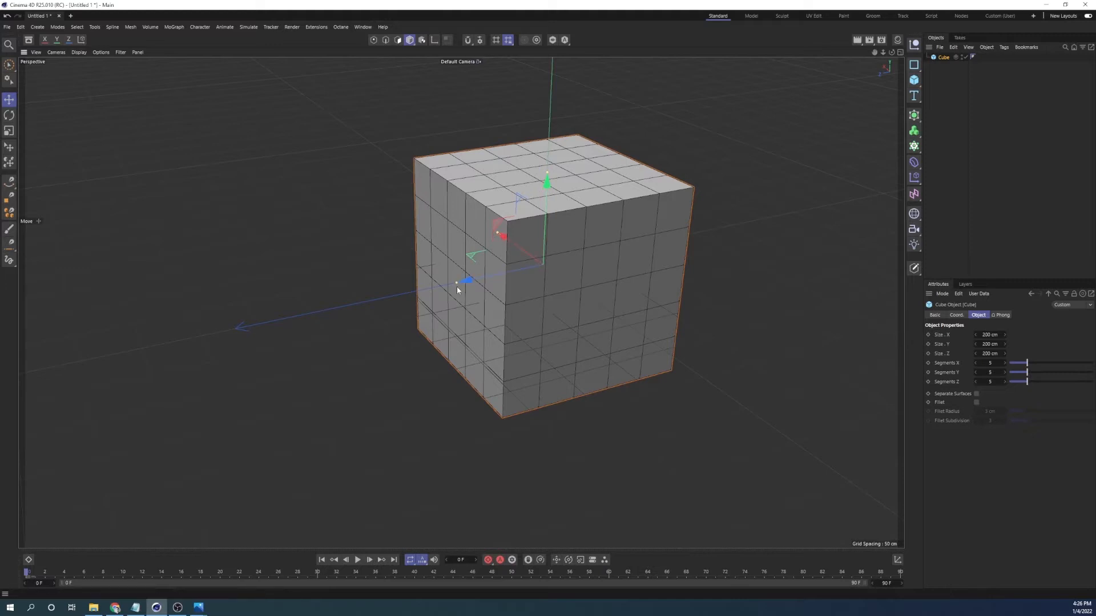
- Try moving the cube along its Z and Y axes in the viewport, and undo the moves
alt+right_drag(574, 256, 509, 275)
alt+drag(509, 274, 598, 251)
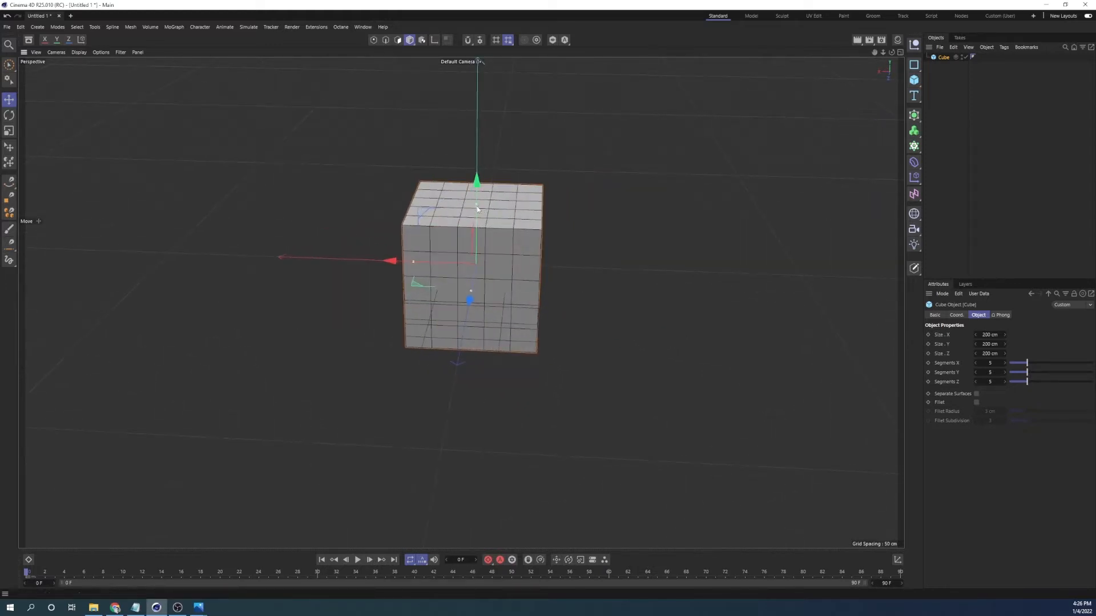
alt+drag(465, 274, 563, 270)
drag(492, 296, 531, 305)
key(ctrl+z)
key(ctrl+z)
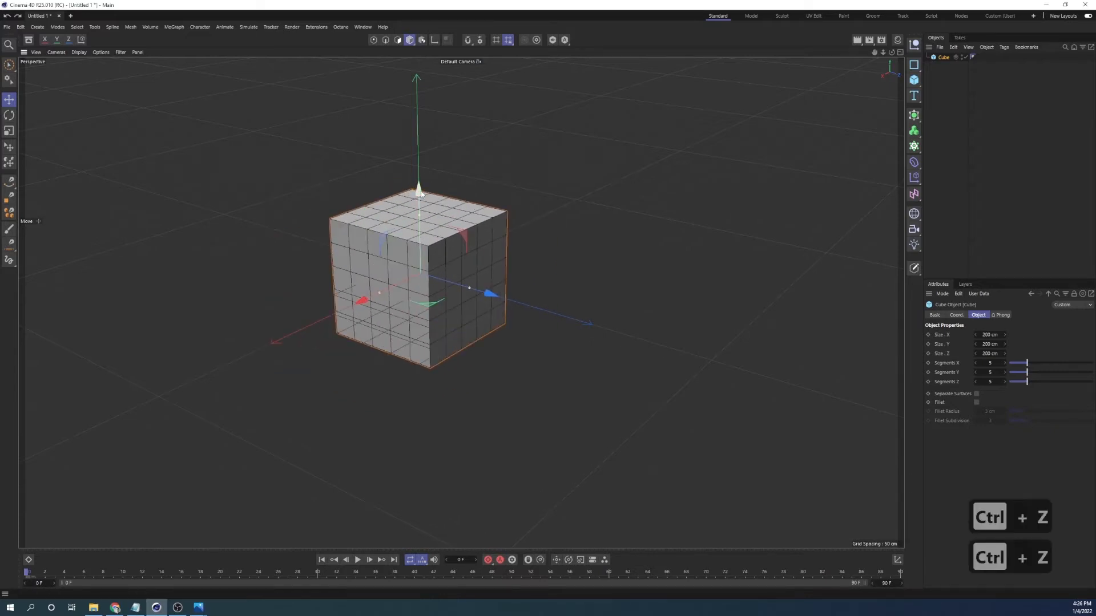
drag(386, 203, 385, 95)
key(ctrl+z)
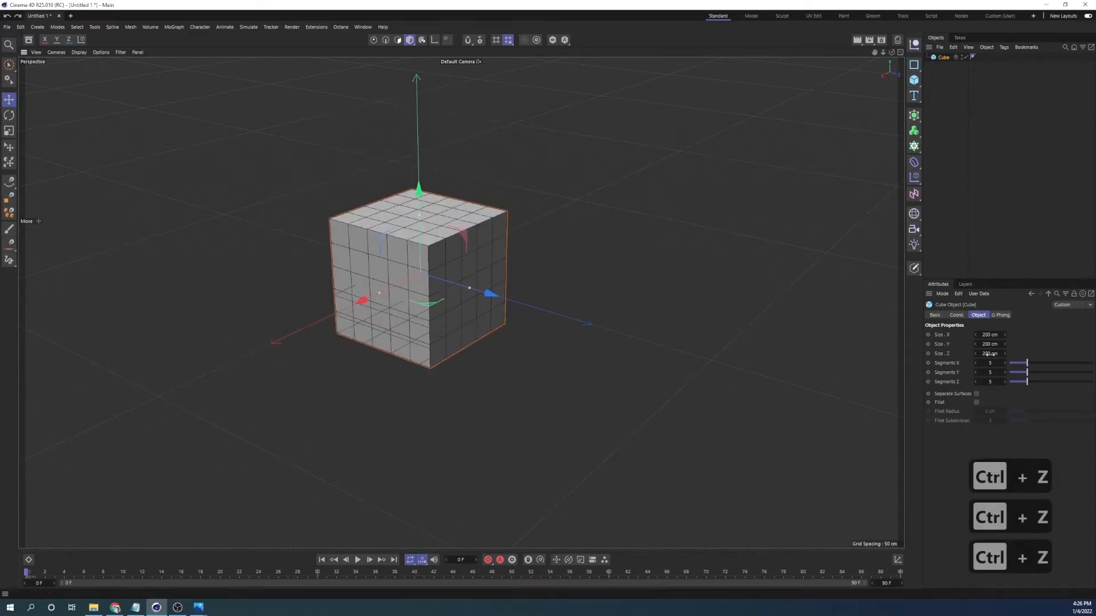
- Try changing the cube's X position and heading rotation in its coordinates, and undo both changes
click(961, 317)
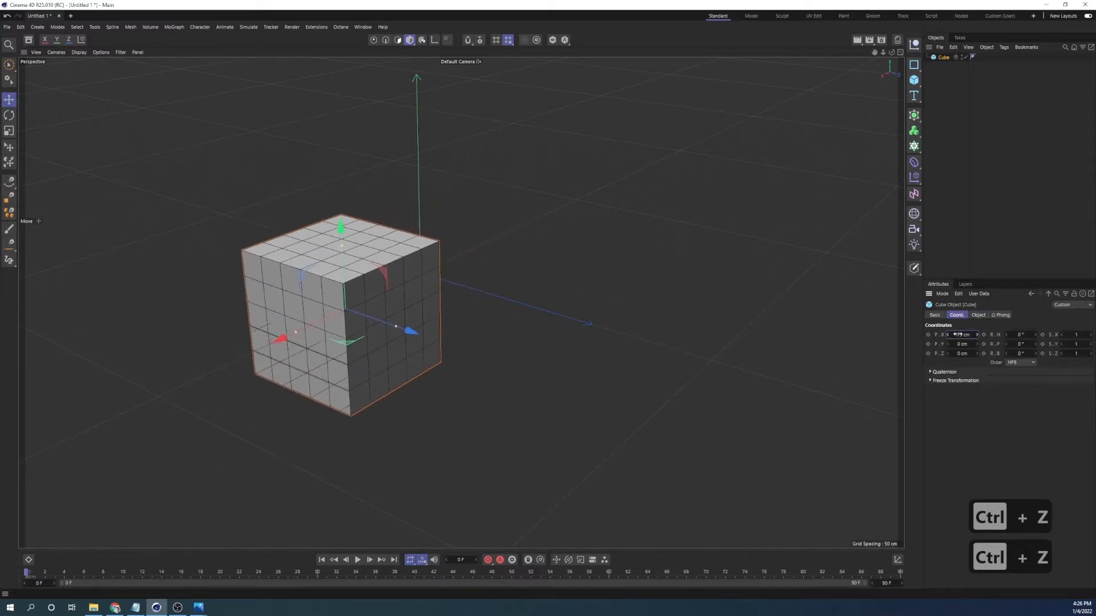
key(ctrl+z)
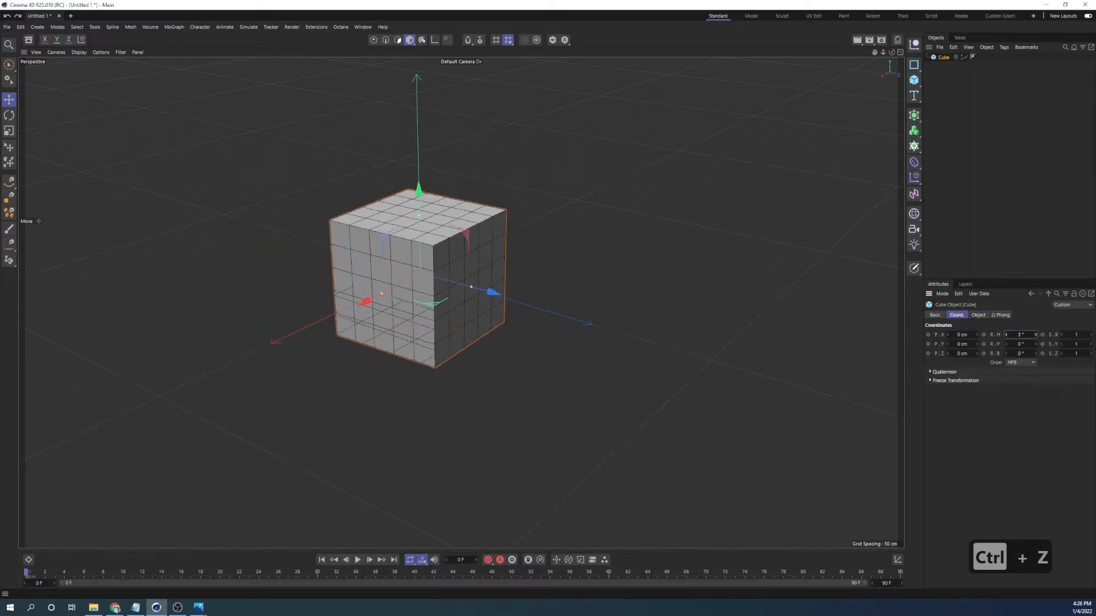
key(ctrl+z)
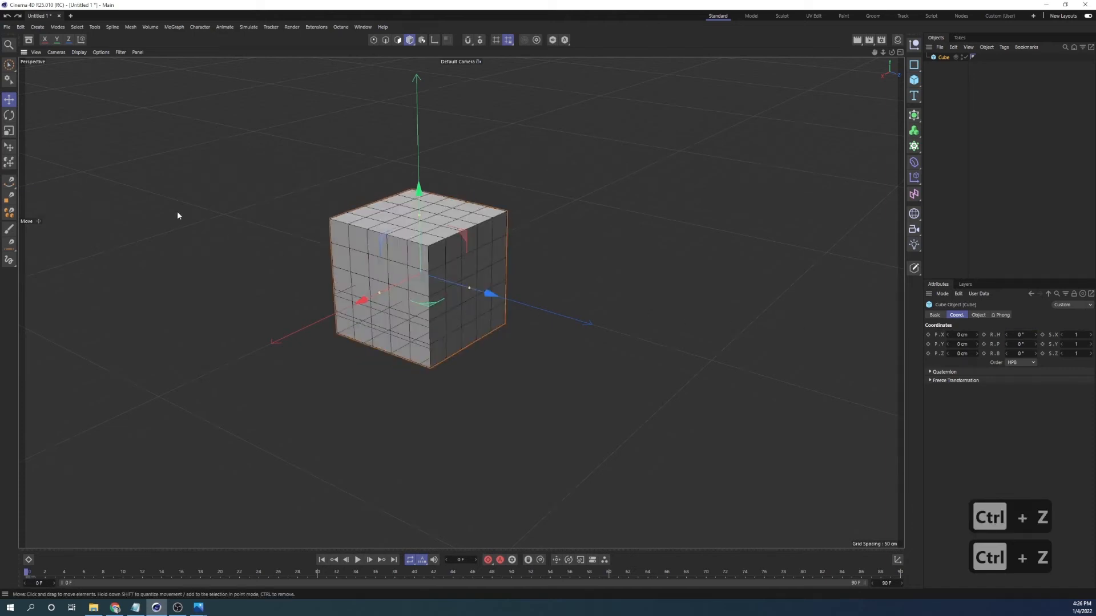
- Try the Rotate tool on the cube, stretch the cube's height with its size handle, and undo both changes
click(9, 114)
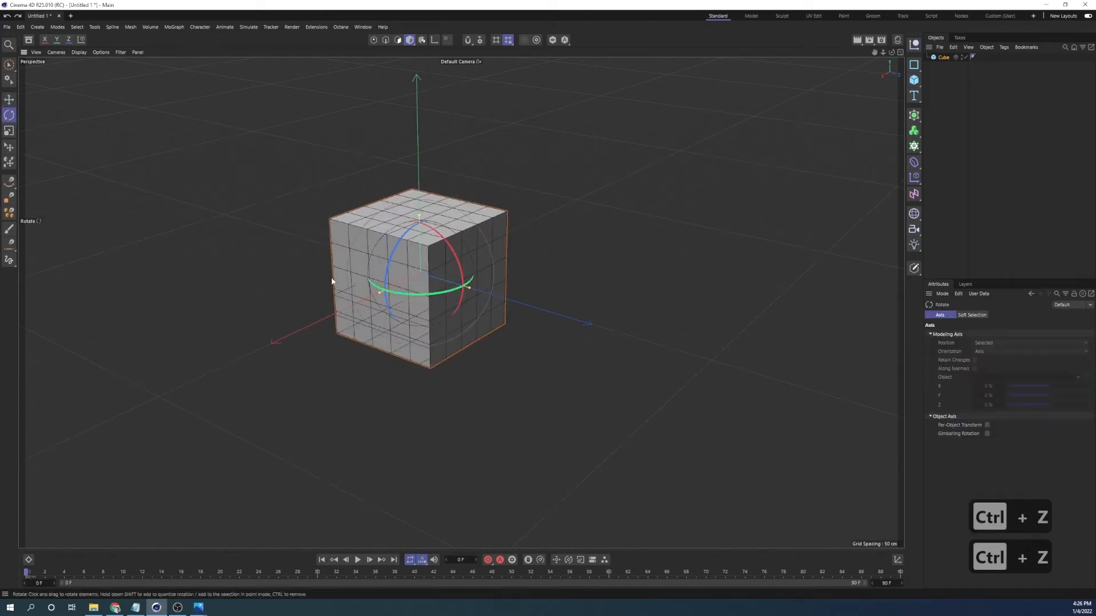
drag(471, 285, 543, 296)
key(ctrl+z)
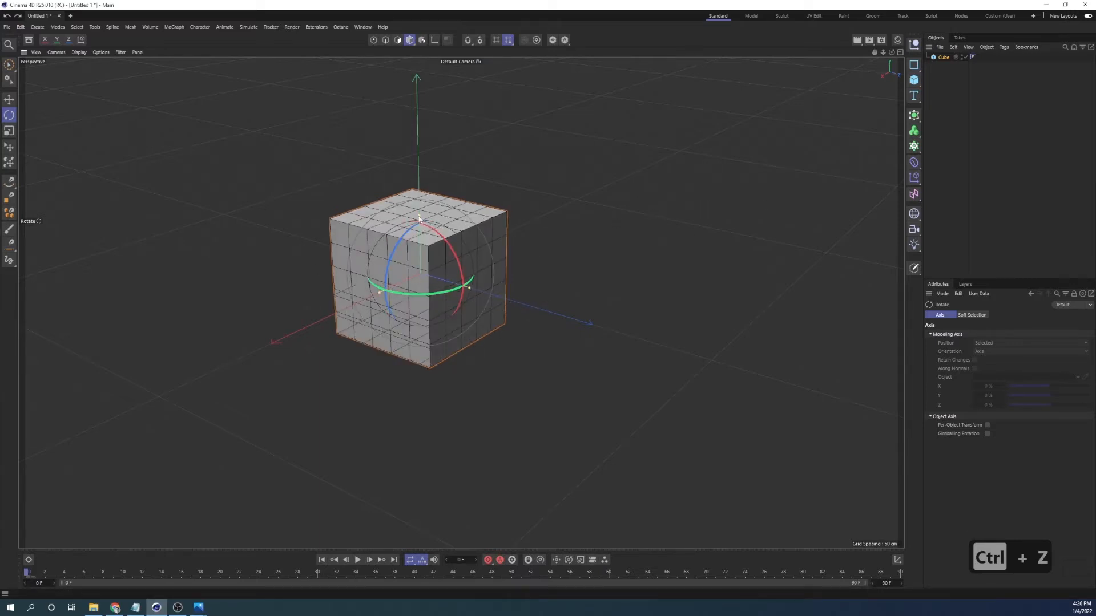
drag(418, 217, 424, 152)
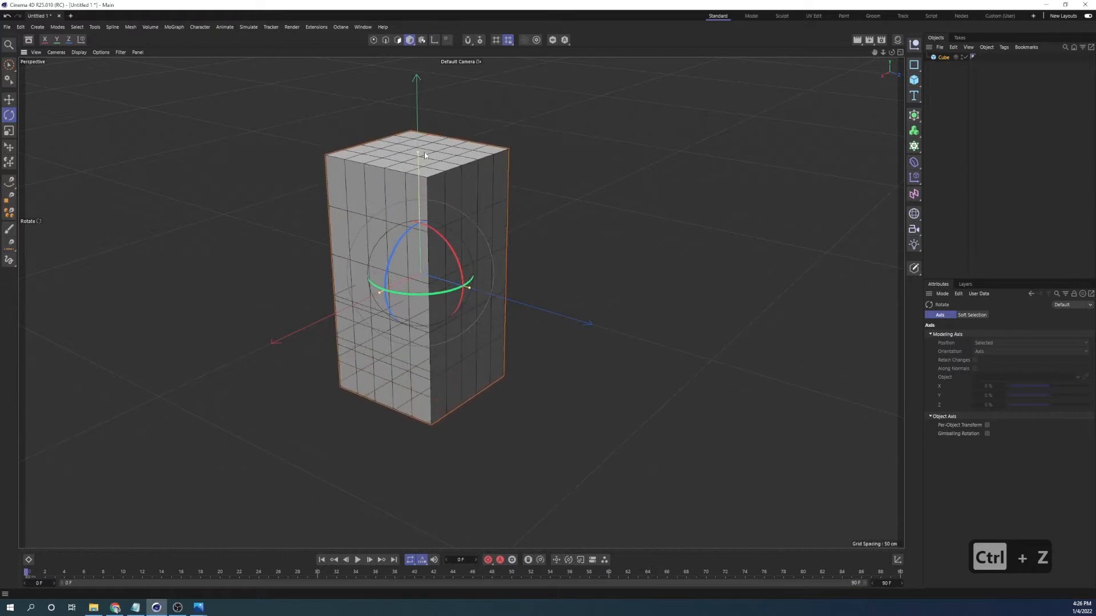
key(ctrl+z)
- With the cube's coordinates shown, try stretching its height and Z size with the handles, and undo both changes
click(943, 57)
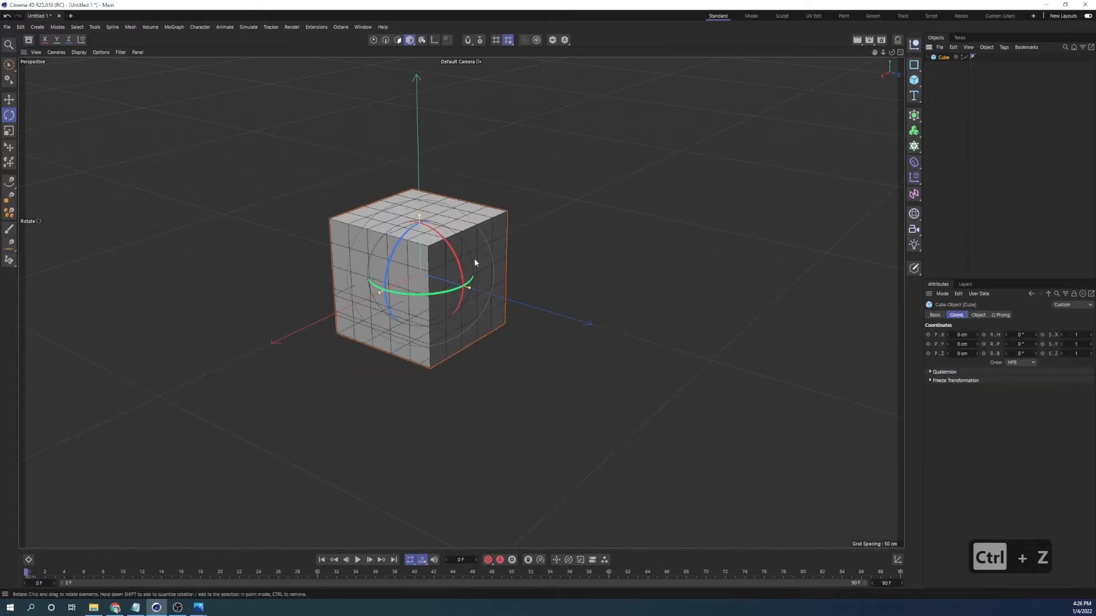
drag(419, 217, 423, 163)
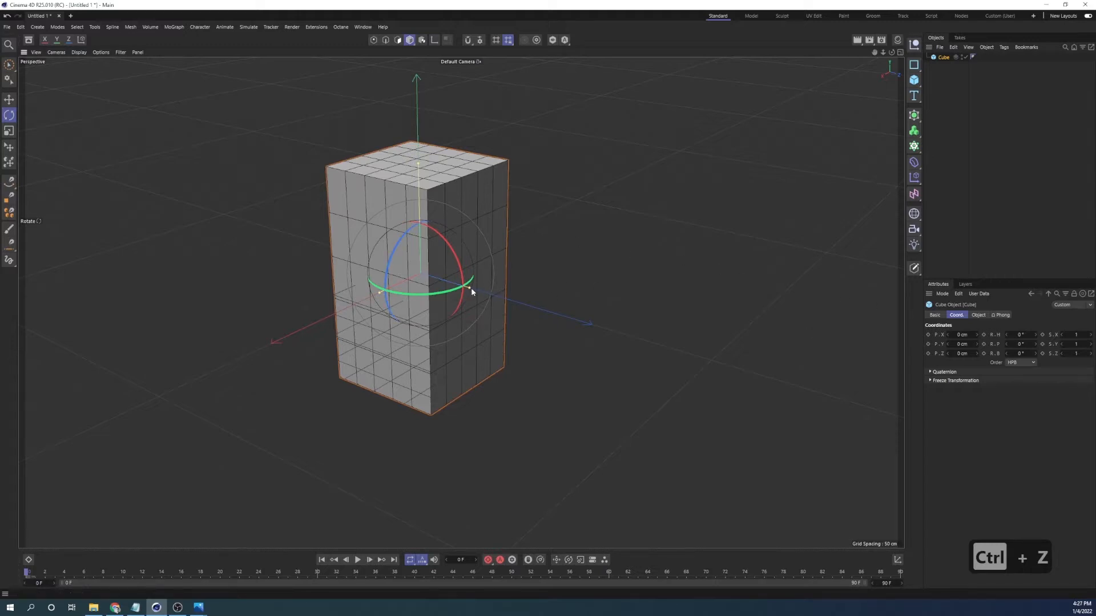
drag(471, 288, 527, 303)
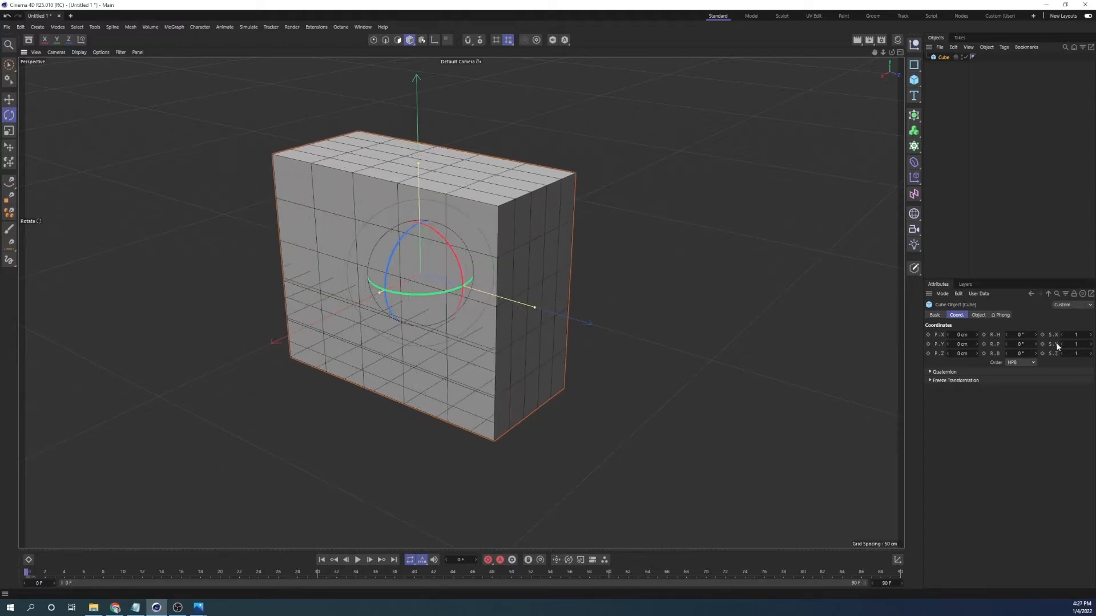
key(ctrl+z)
key(ctrl+z)
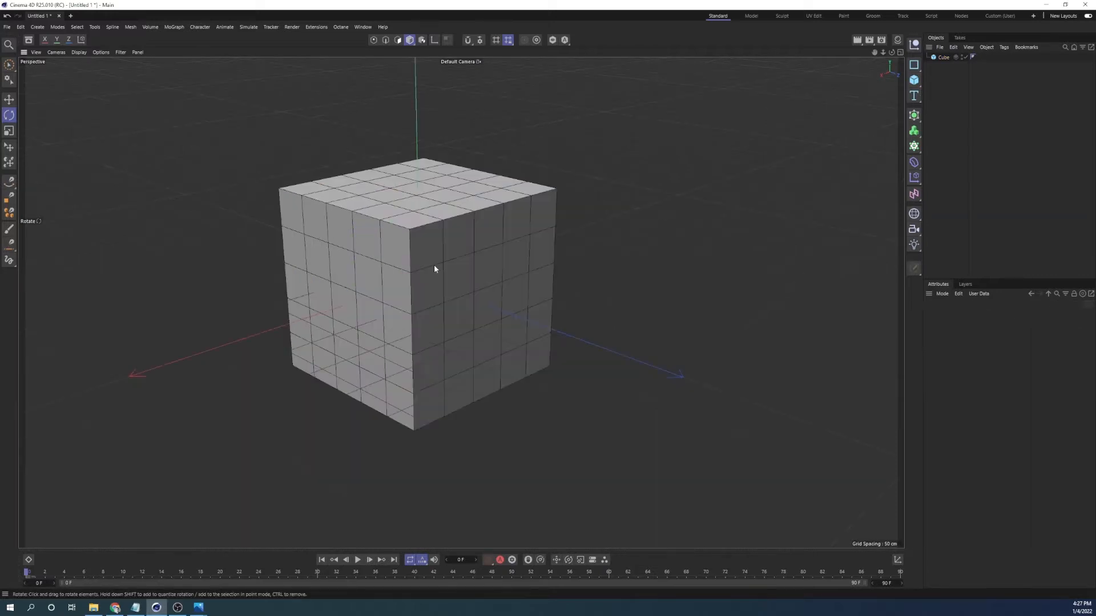
- Select the cube again and activate the Move tool
mouse_move(434, 266)
alt+mouse_down()
mouse_move(546, 264)
mouse_move(440, 245)
alt+mouse_up()
click(941, 57)
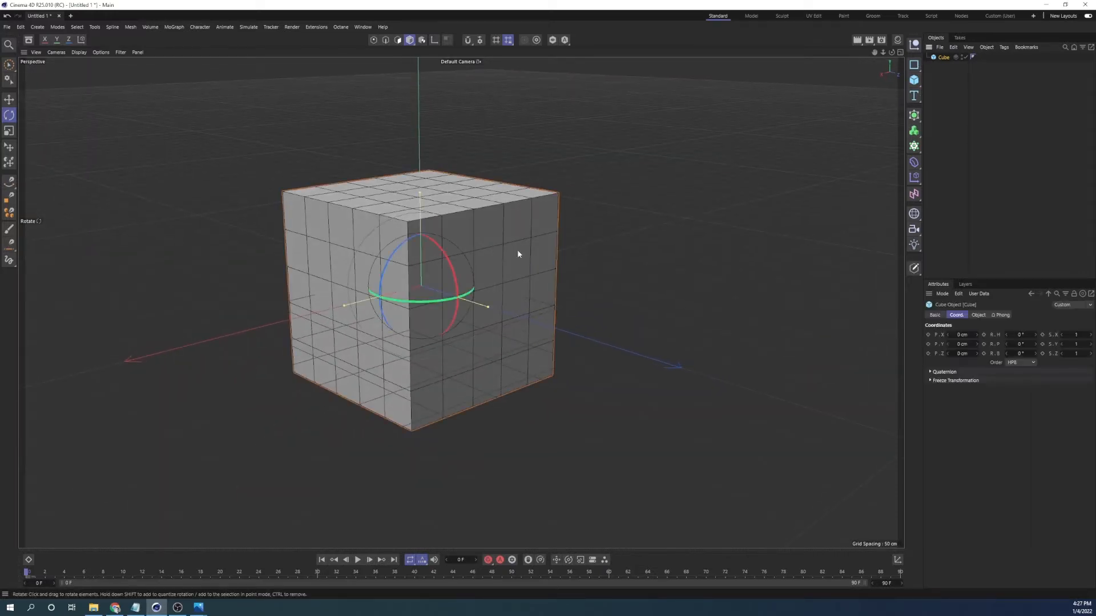
click(9, 100)
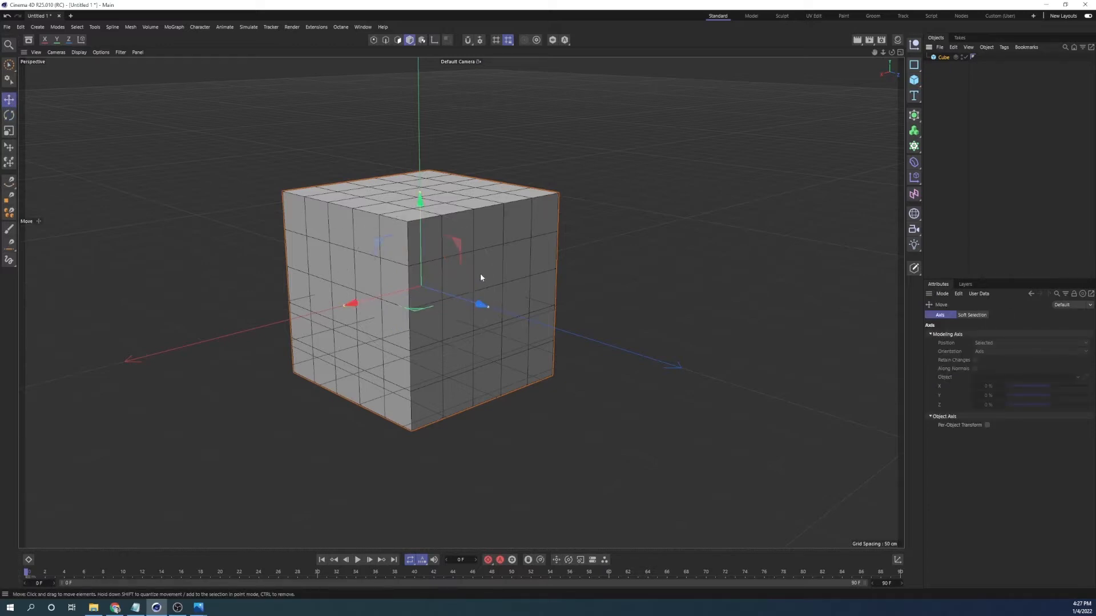
- Try moving the cube freely in the Perspective view, and undo the move
drag(519, 250, 423, 226)
key(ctrl+z)
key(ctrl+z)
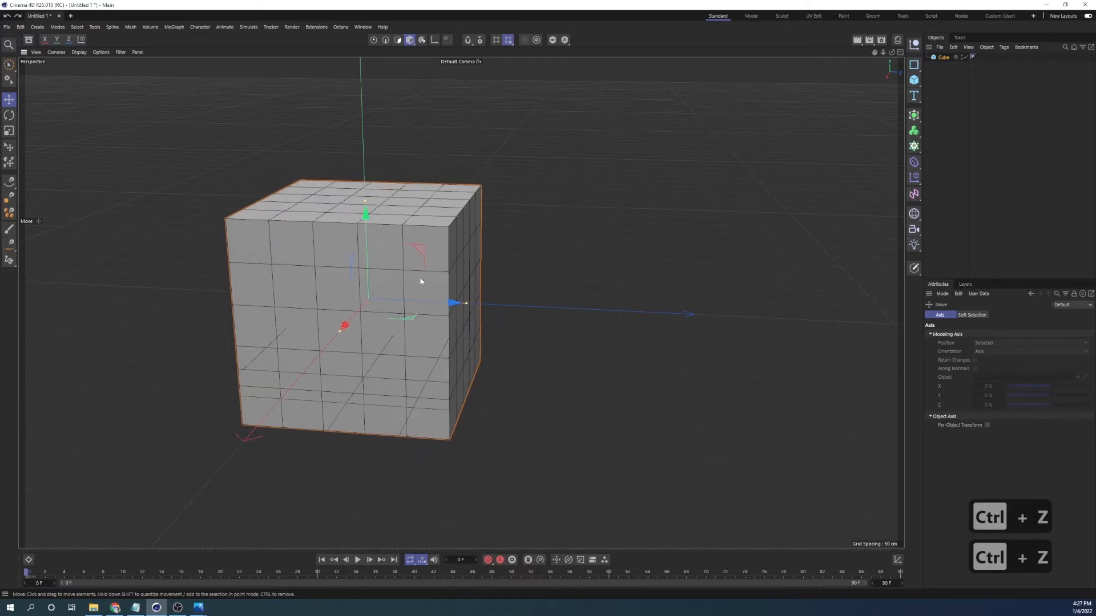
- Bring the cube into a closer corner view and switch to Points mode
alt+drag(306, 251, 234, 255)
alt+right_drag(535, 257, 477, 288)
alt+drag(477, 287, 522, 294)
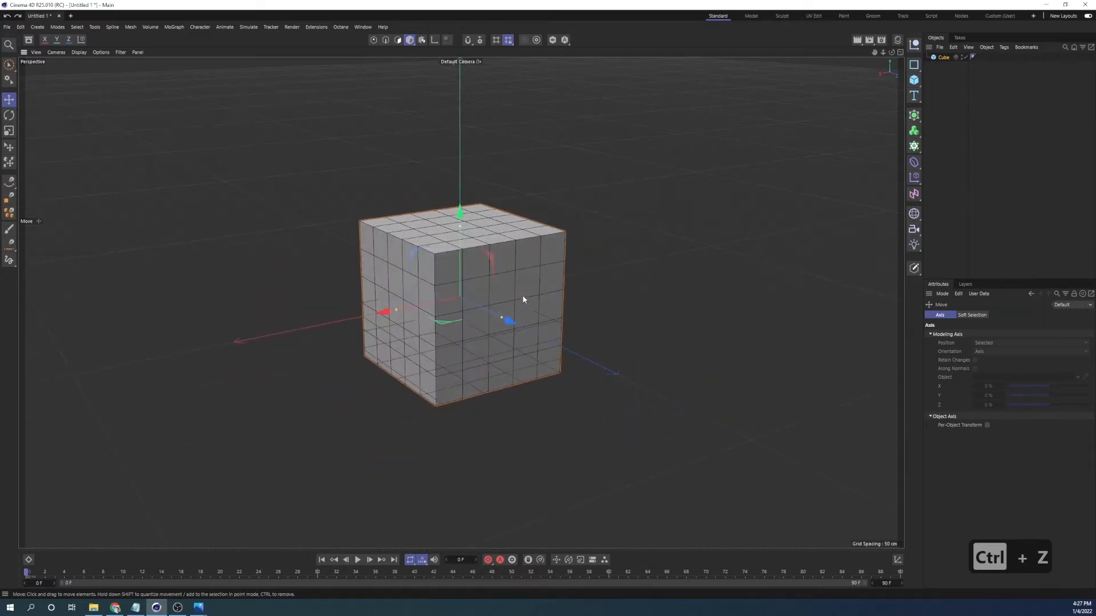
alt+middle_drag(522, 286, 503, 262)
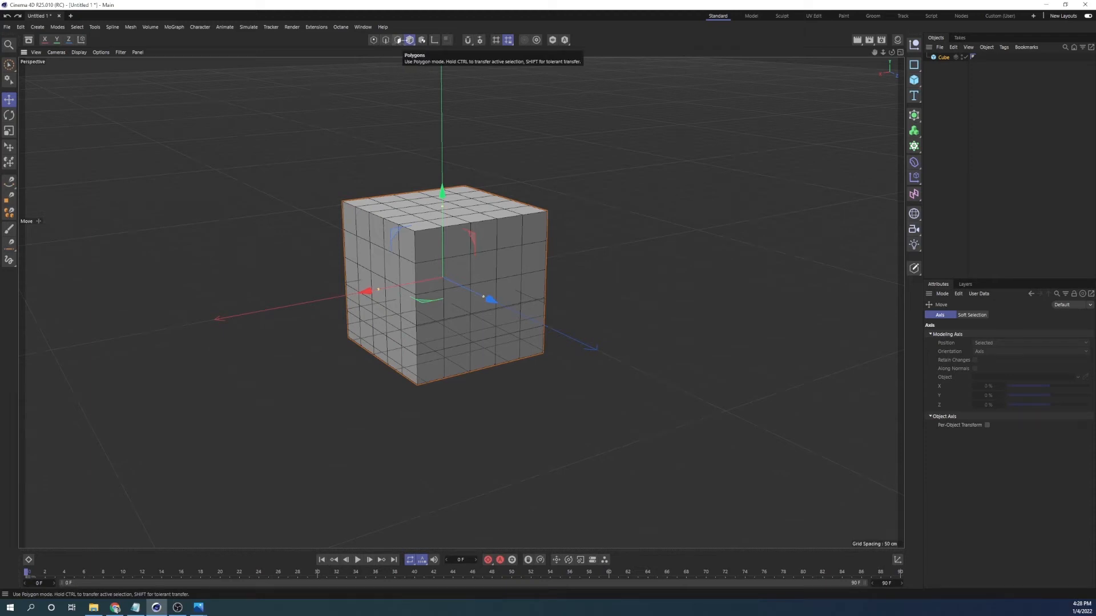
scroll(433, 243, up, 3)
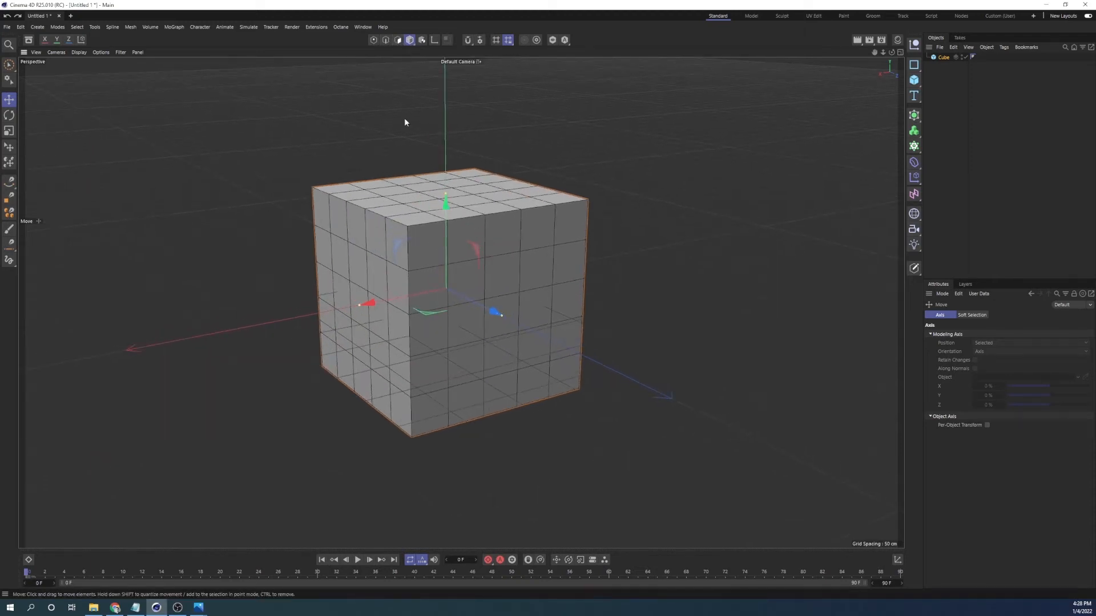
click(374, 41)
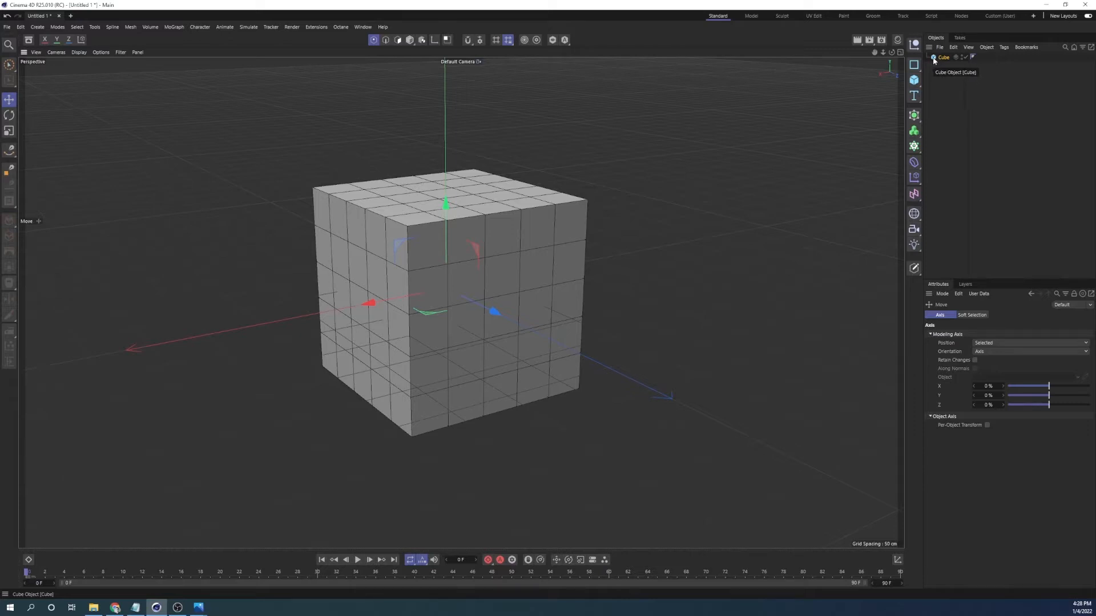
- Make the cube an editable polygon object, undo the conversion, and make it editable again
click(918, 84)
click(913, 270)
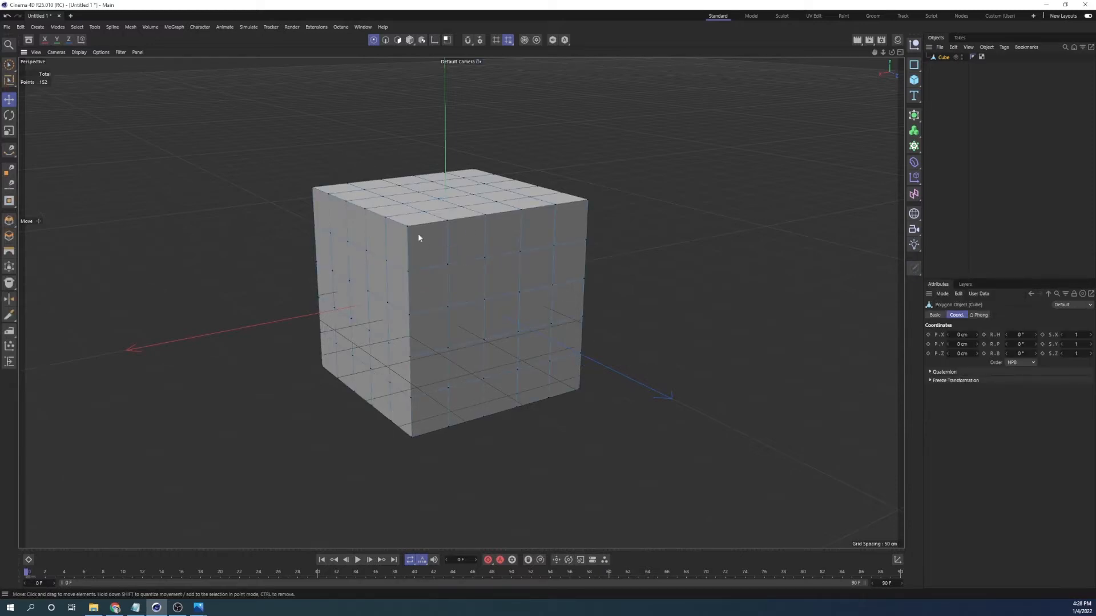
key(ctrl+z)
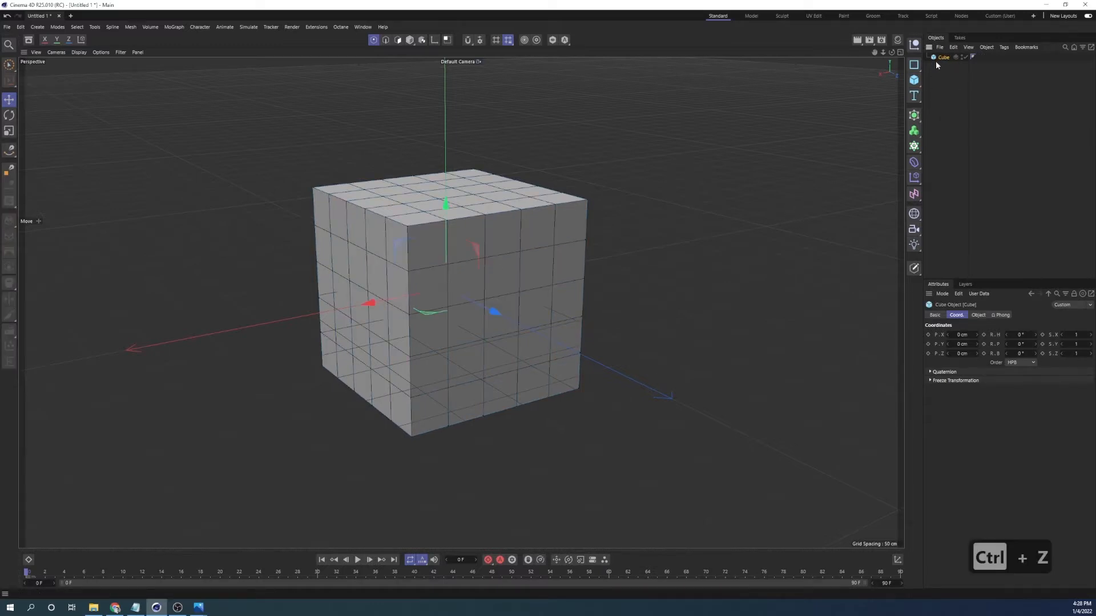
key(c)
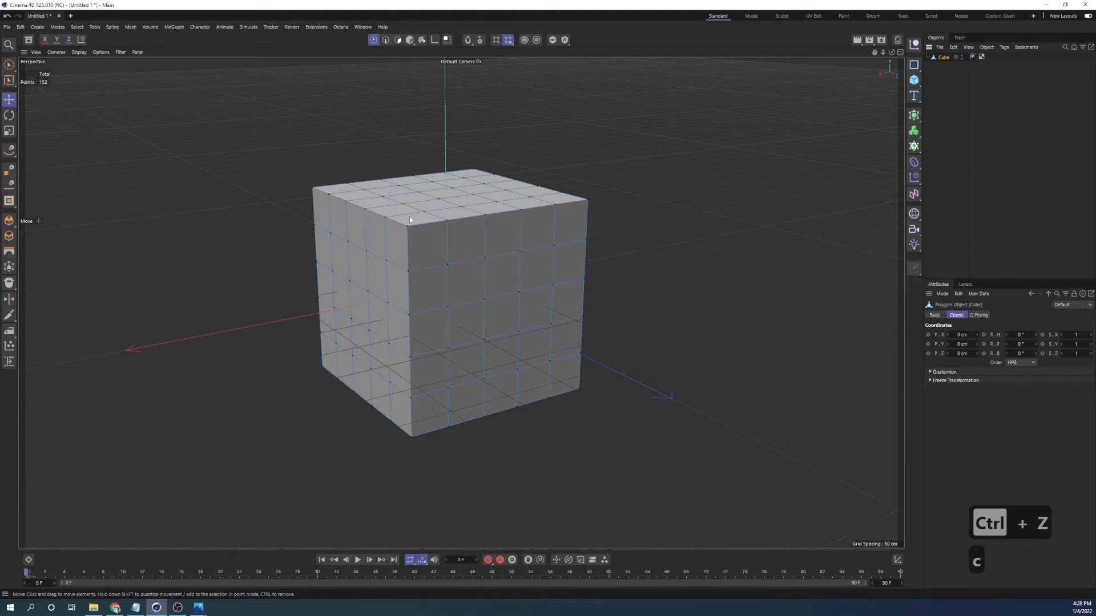
- Select the cube's near upper corner point, try moving it along the X and Z axes, and undo the moves
alt+right_drag(408, 224, 441, 237)
mouse_move(418, 232)
alt+mouse_down()
mouse_move(441, 246)
mouse_move(417, 234)
alt+mouse_up()
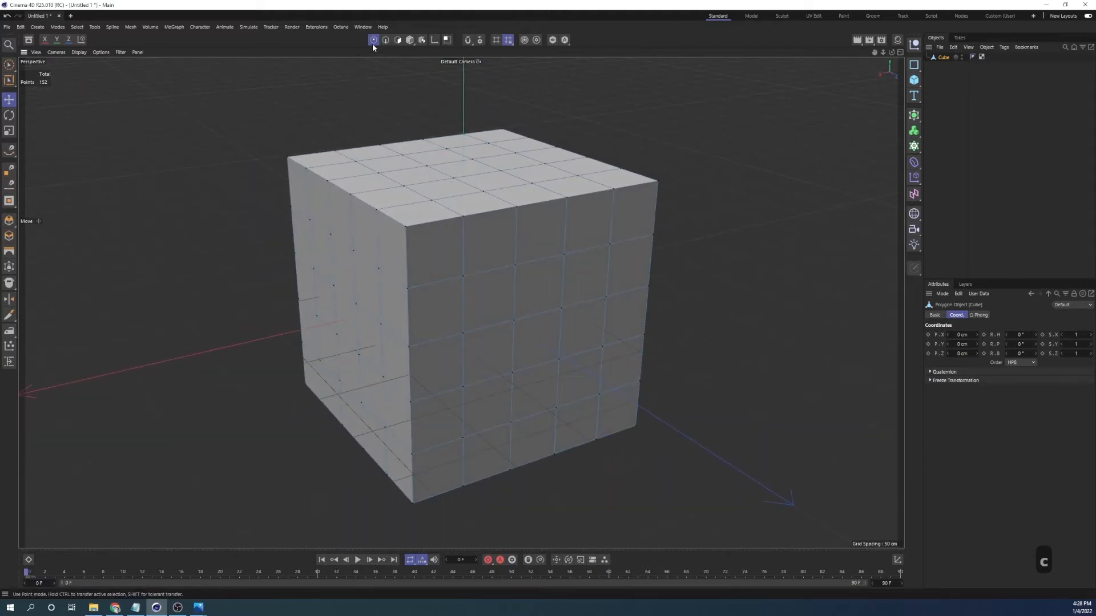
click(404, 228)
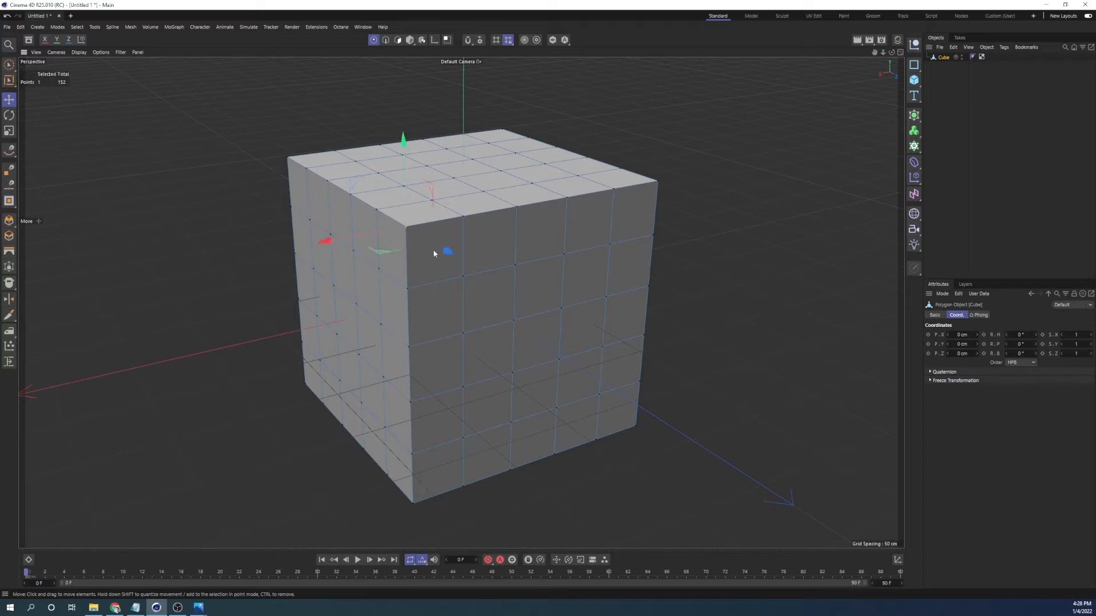
alt+drag(407, 281, 362, 267)
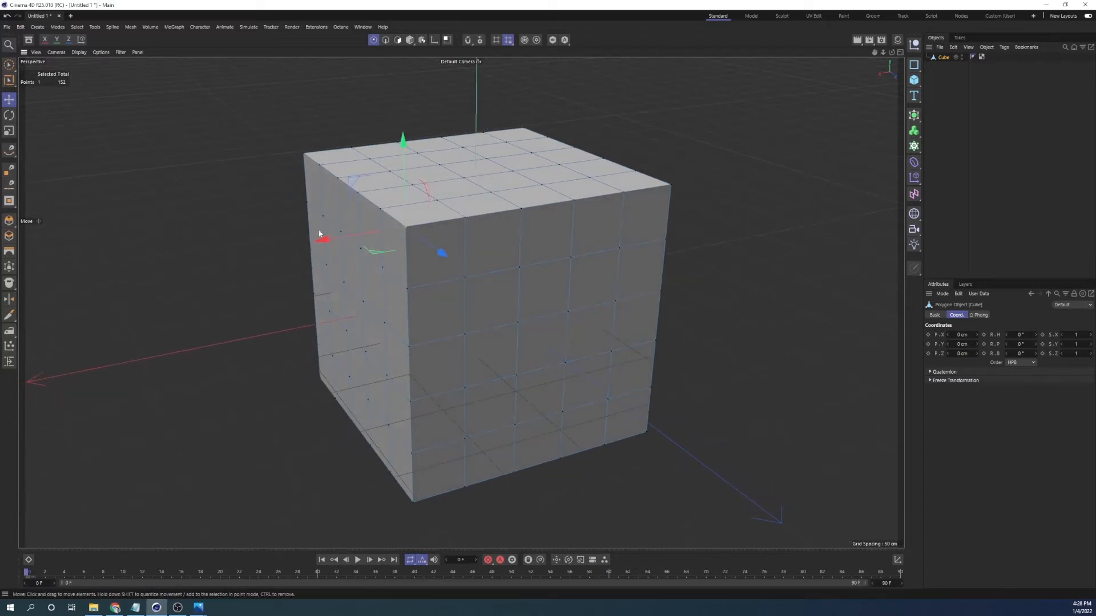
drag(320, 237, 159, 287)
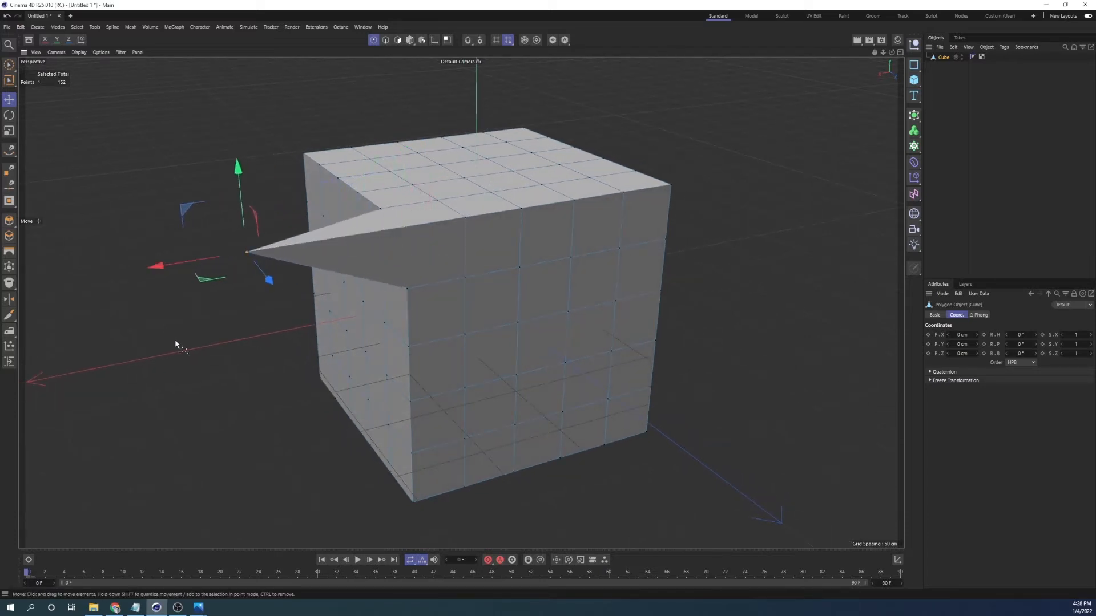
key(ctrl+z)
drag(443, 253, 460, 282)
key(ctrl+z)
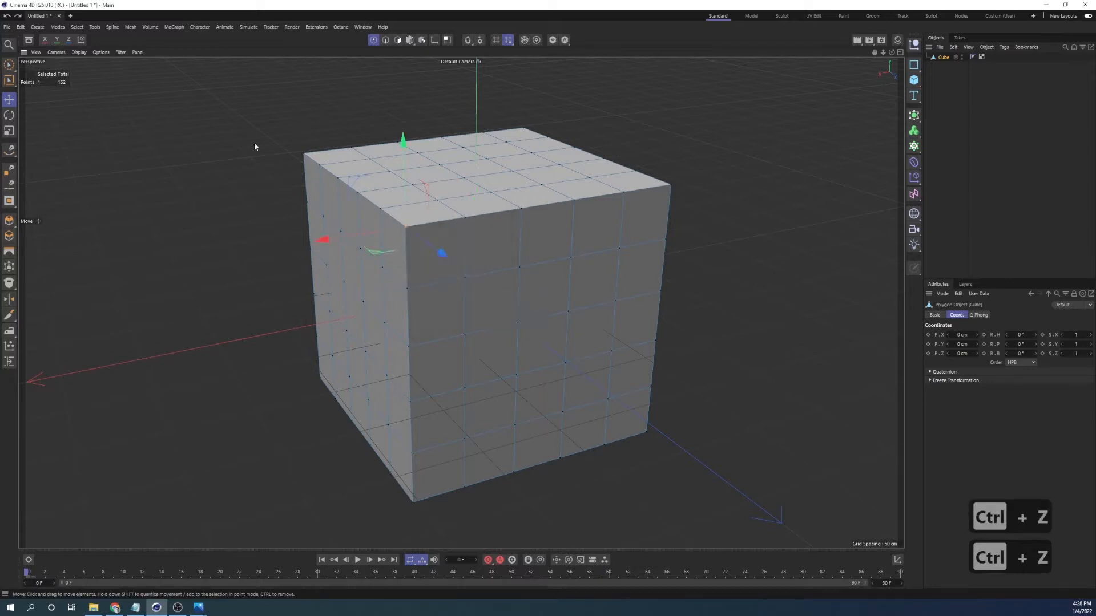
- In Edges mode, select the topmost segment of the cube's near vertical edge, try pulling it outward, and undo the move
click(386, 39)
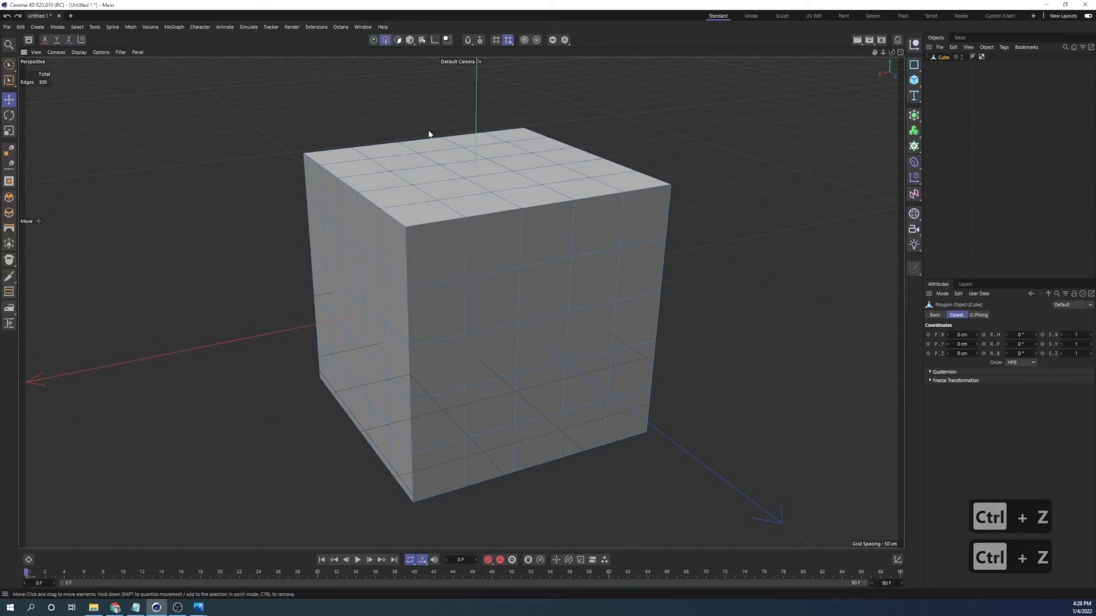
click(407, 258)
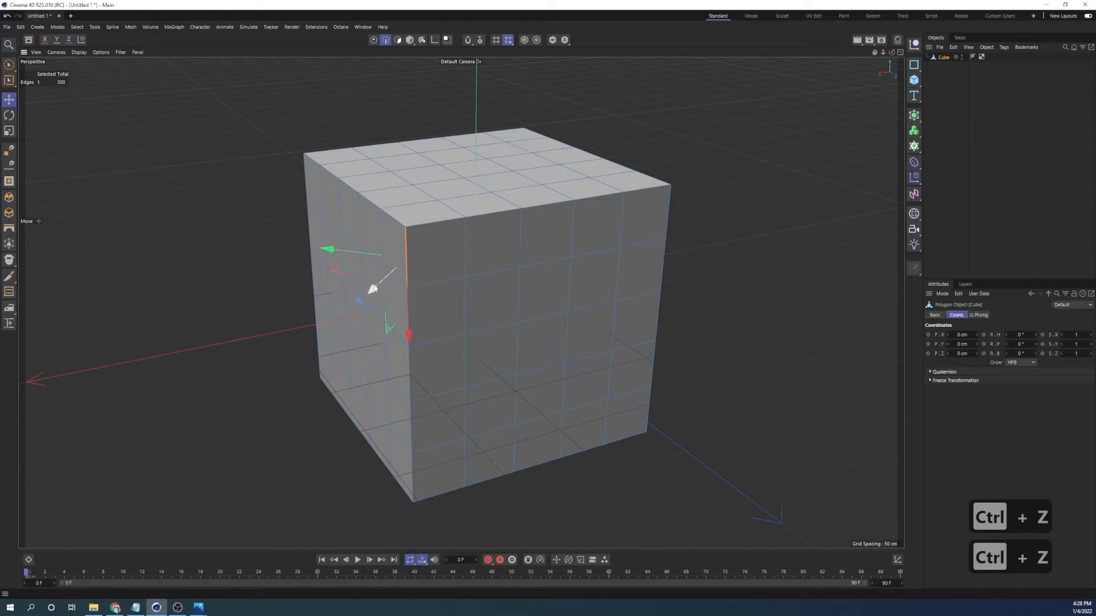
drag(375, 289, 316, 318)
key(ctrl+z)
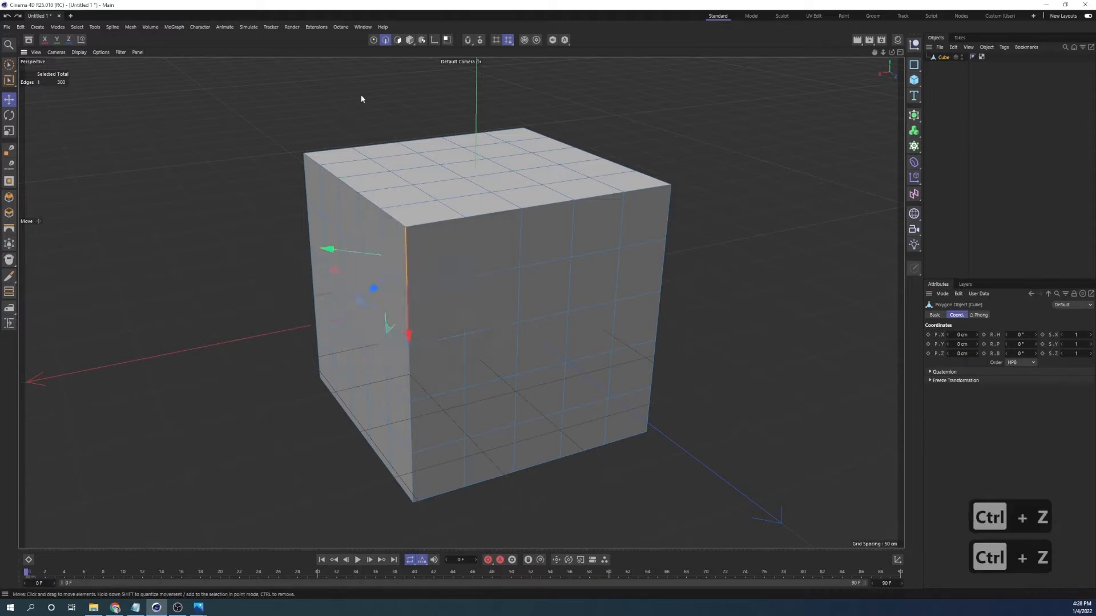
- In Polygons mode, select the cube's upper corner polygon beside the near vertical edge, try pulling it outward, and undo the moves
click(398, 40)
click(434, 251)
drag(313, 255, 178, 286)
alt+drag(526, 238, 464, 248)
key(ctrl+z)
drag(551, 244, 372, 276)
key(ctrl+z)
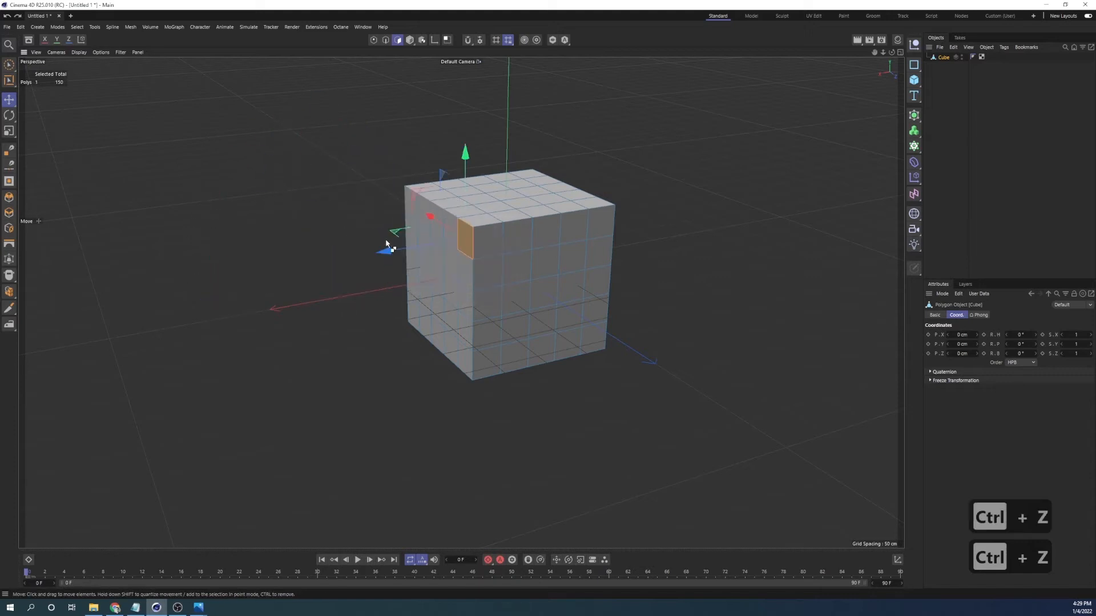
- Return to Points mode, add three more points along the top edge to the corner point selection, and undo the selection
click(410, 40)
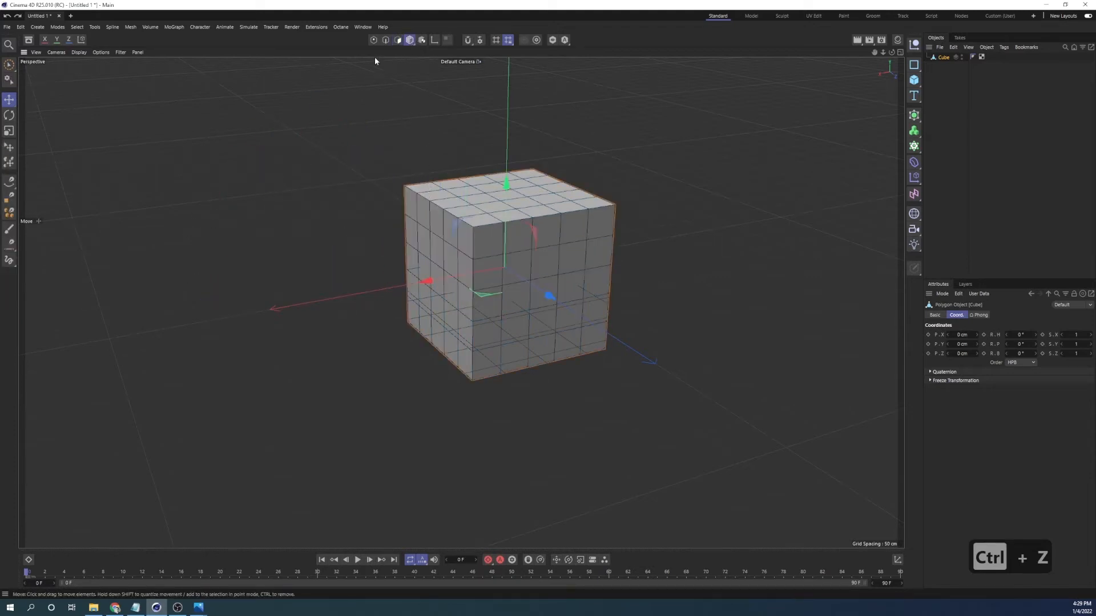
click(373, 40)
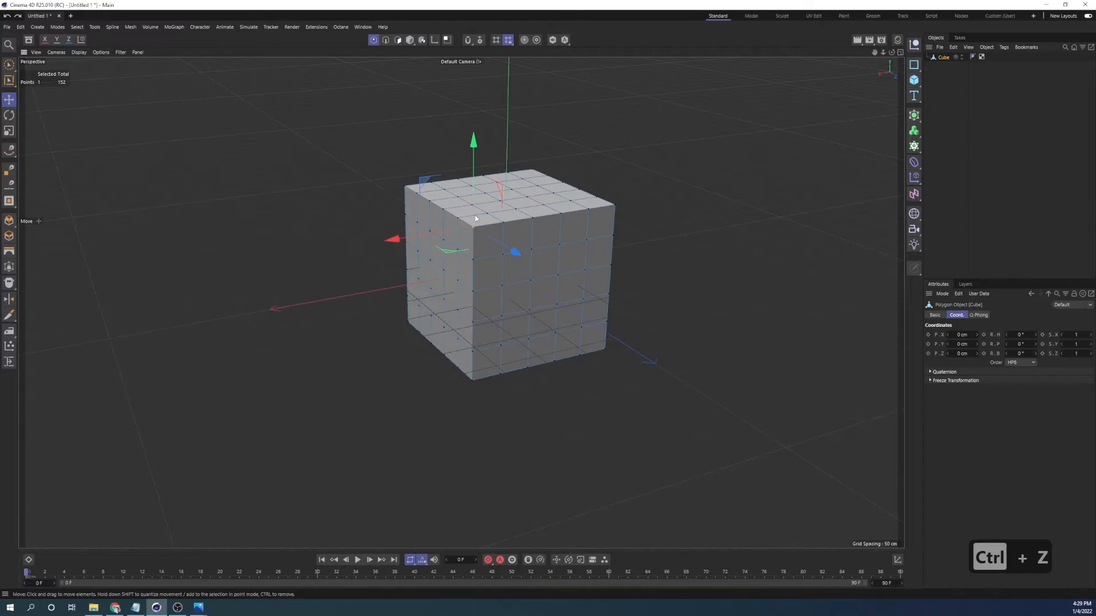
scroll(475, 219, up, 3)
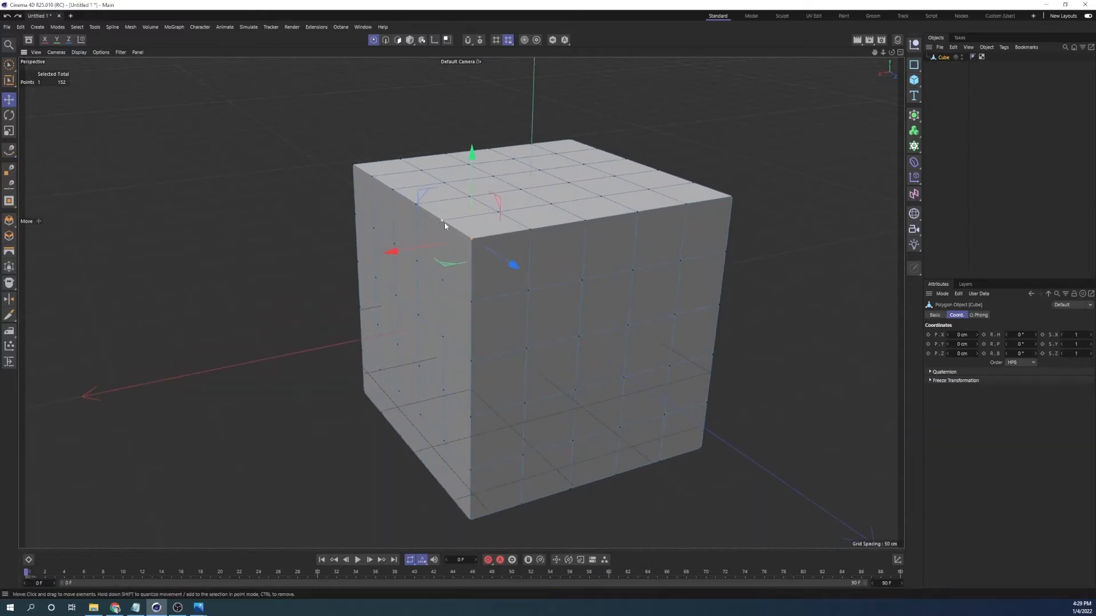
shift+click(430, 222)
shift+click(418, 206)
shift+click(394, 191)
drag(635, 106, 619, 128)
key(ctrl+z)
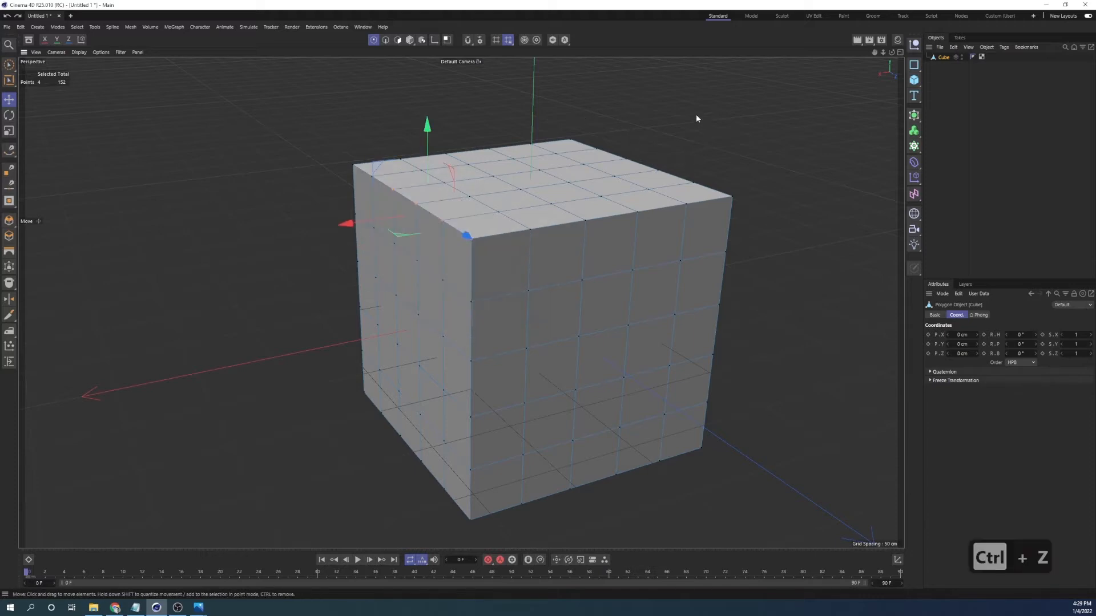
key(ctrl+z)
- With Live Selection, paint over points across the upper part of the cube, adding a second stroke to the selection
click(9, 64)
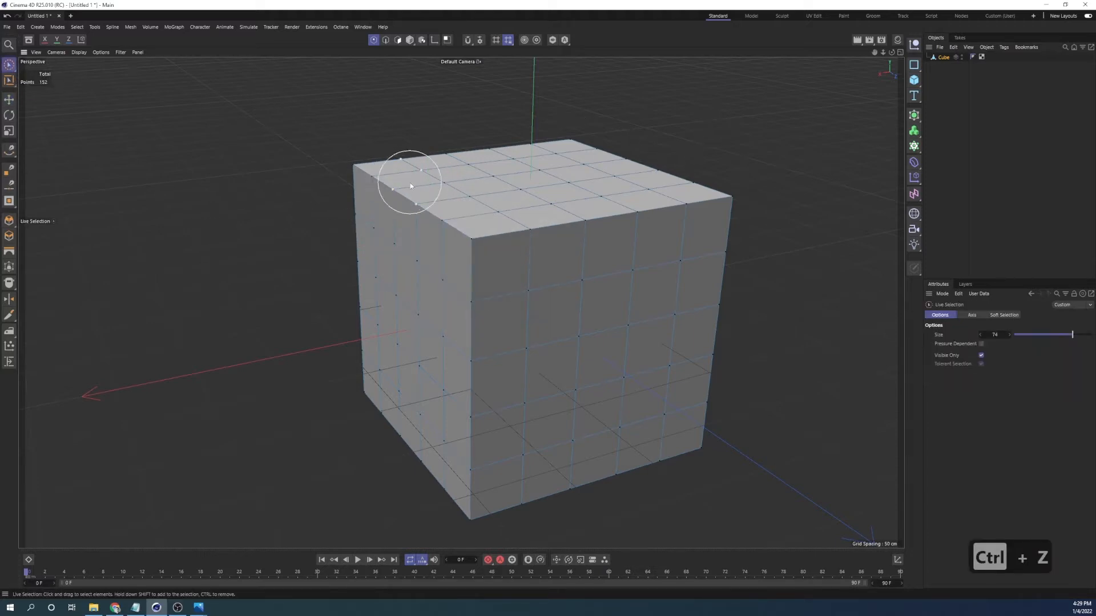
drag(410, 183, 375, 183)
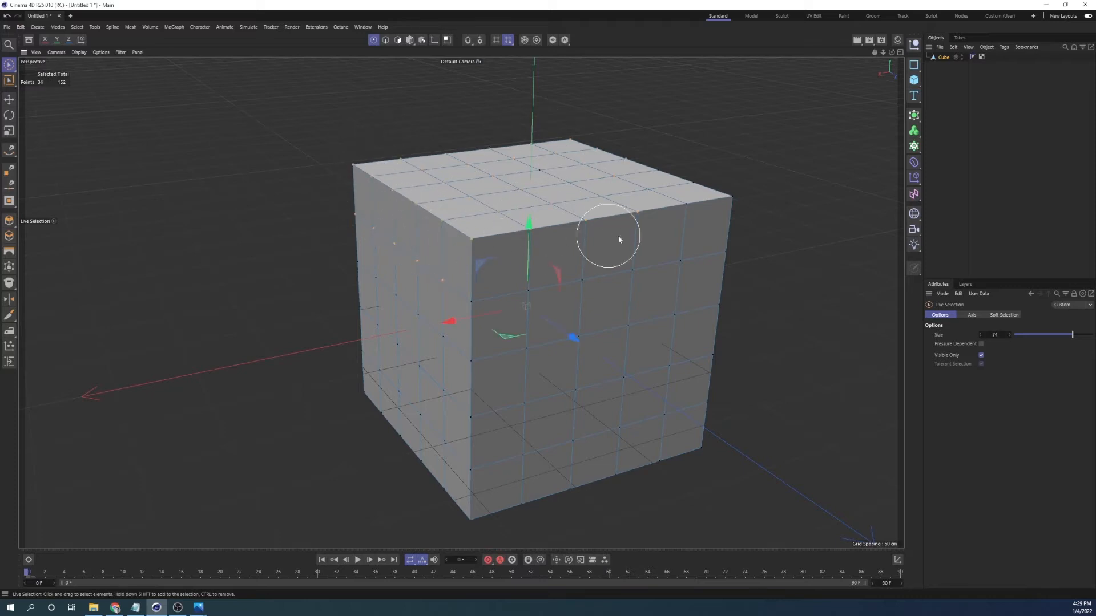
mouse_move(619, 239)
shift+mouse_down()
mouse_move(408, 308)
mouse_move(587, 255)
mouse_move(636, 262)
mouse_move(460, 191)
shift+mouse_up()
- Reduce the Live Selection brush size to 67
key(bracketleft)
key(bracketleft)
key(bracketleft)
key(bracketleft)
key(bracketleft)
key(bracketleft)
key(bracketleft)
key(bracketleft)
key(bracketleft)
key(bracketleft)
key(bracketleft)
key(bracketleft)
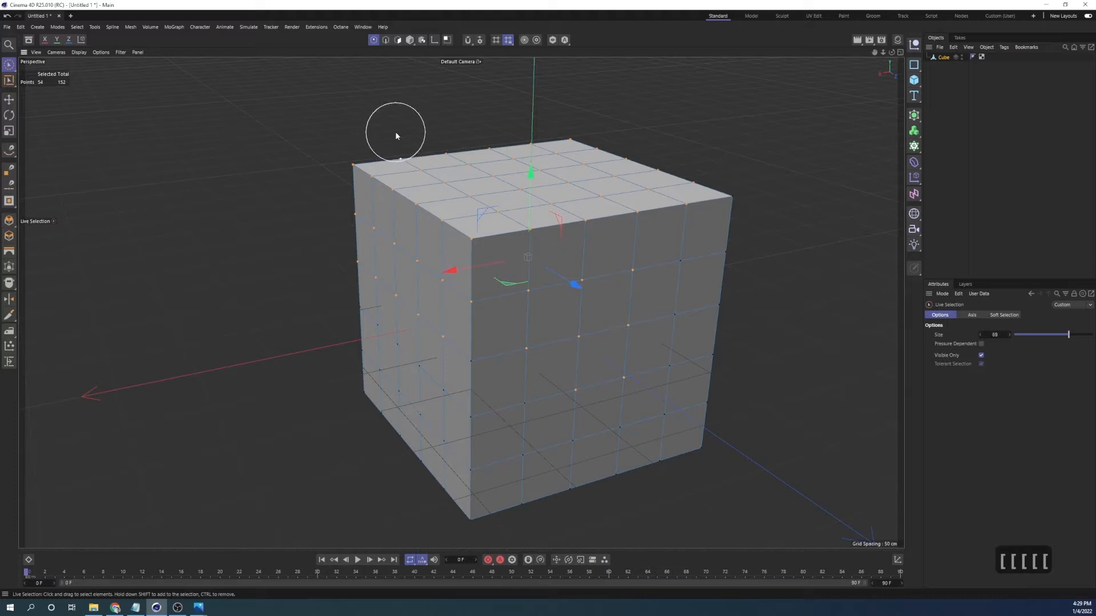
key(bracketleft)
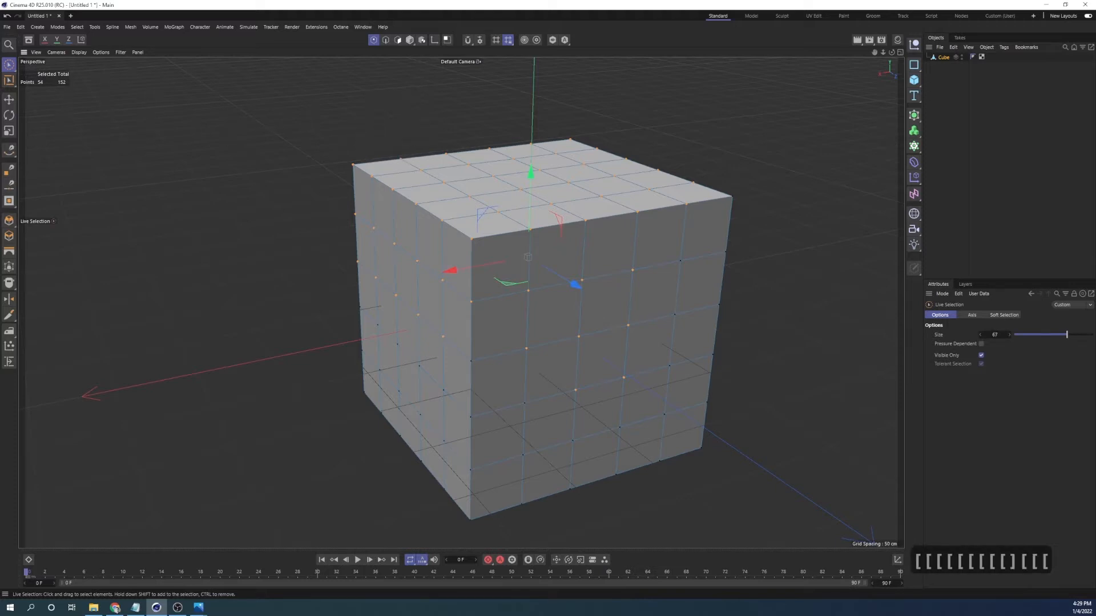
- Use Rectangle Selection around the whole cube to select all of its points
click(8, 64)
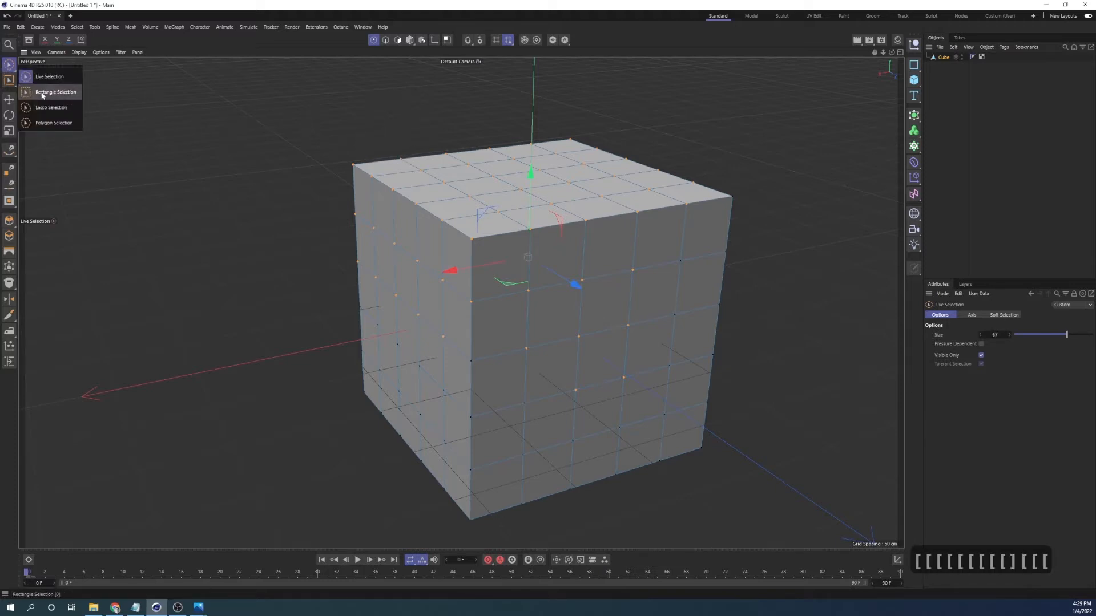
click(49, 90)
drag(290, 89, 803, 554)
alt+drag(656, 345, 531, 268)
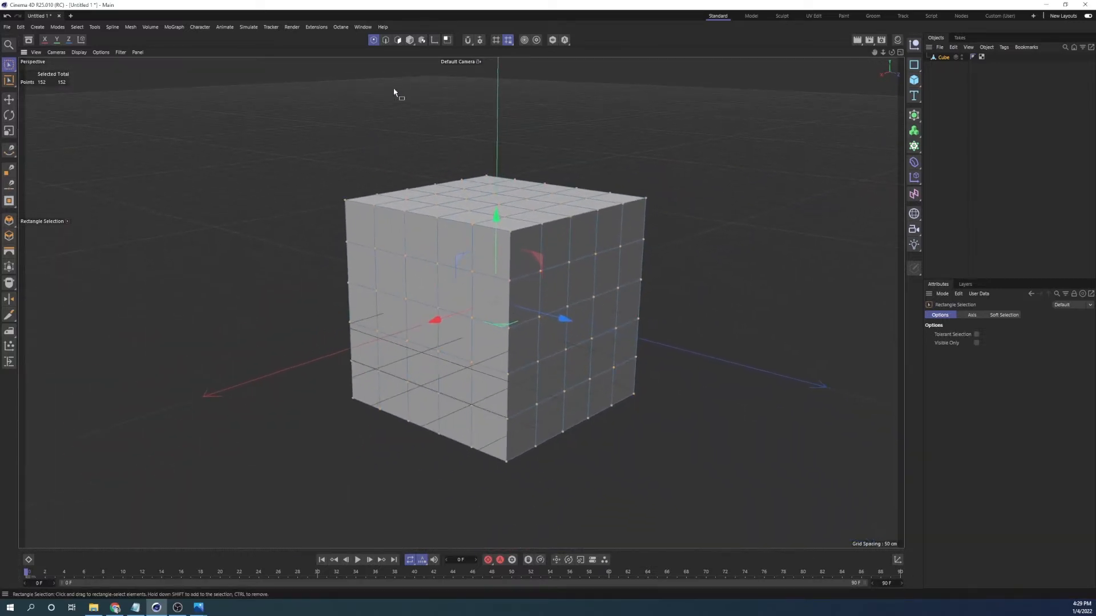
- Switch to Model mode and select the whole cube as an object
click(409, 44)
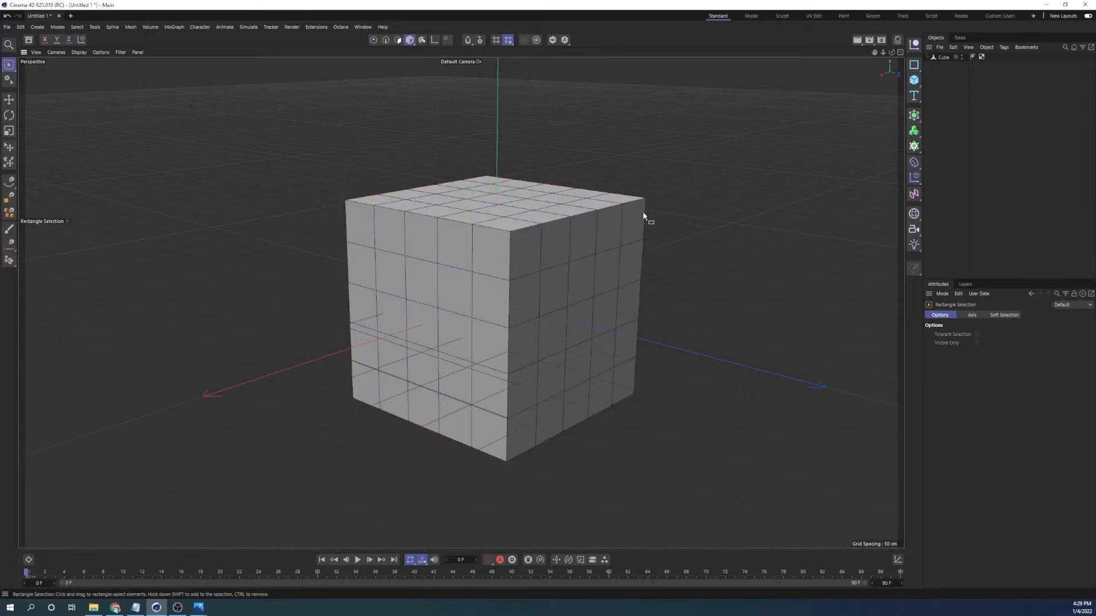
click(563, 240)
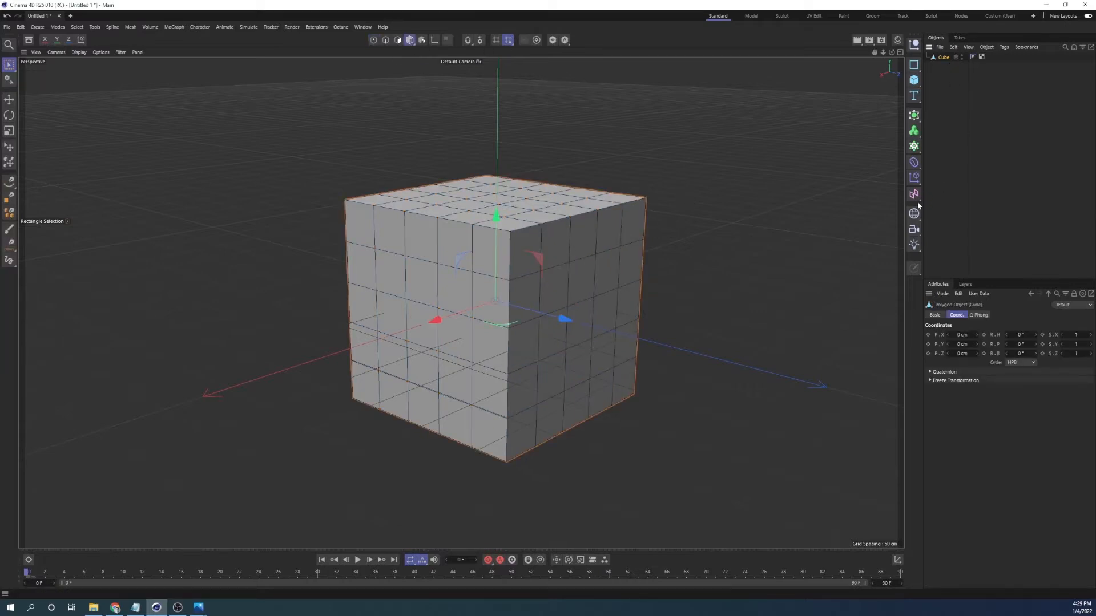
scroll(586, 347, down, 2)
alt+middle_drag(585, 347, 531, 296)
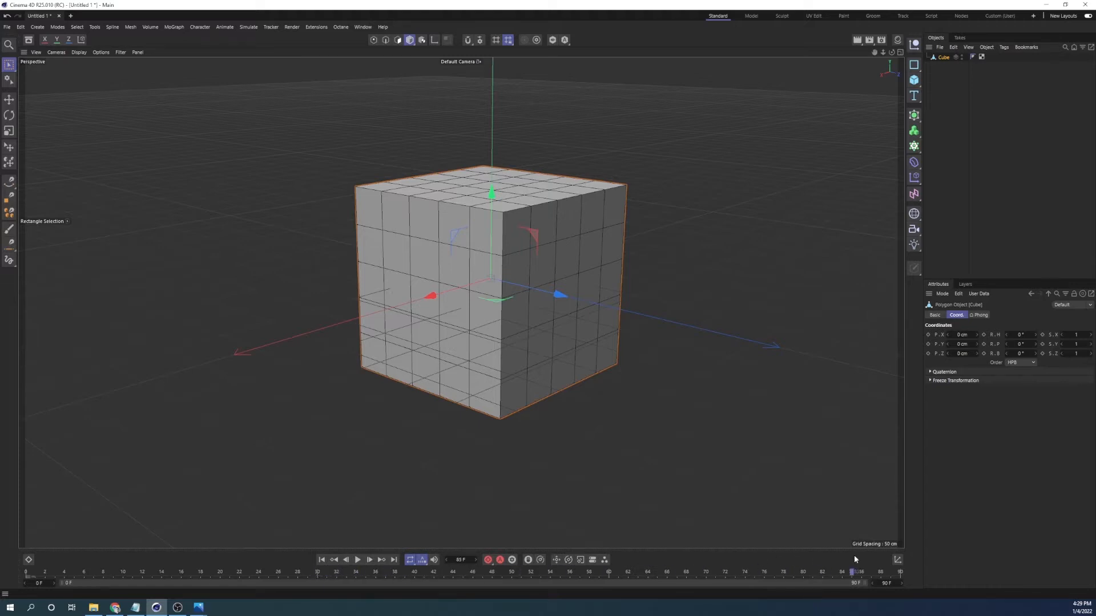
- Scrub the timeline back to frame 0 and set the project's end frame to 89
drag(936, 556, 1, 594)
click(887, 584)
text(89)
key(Return)
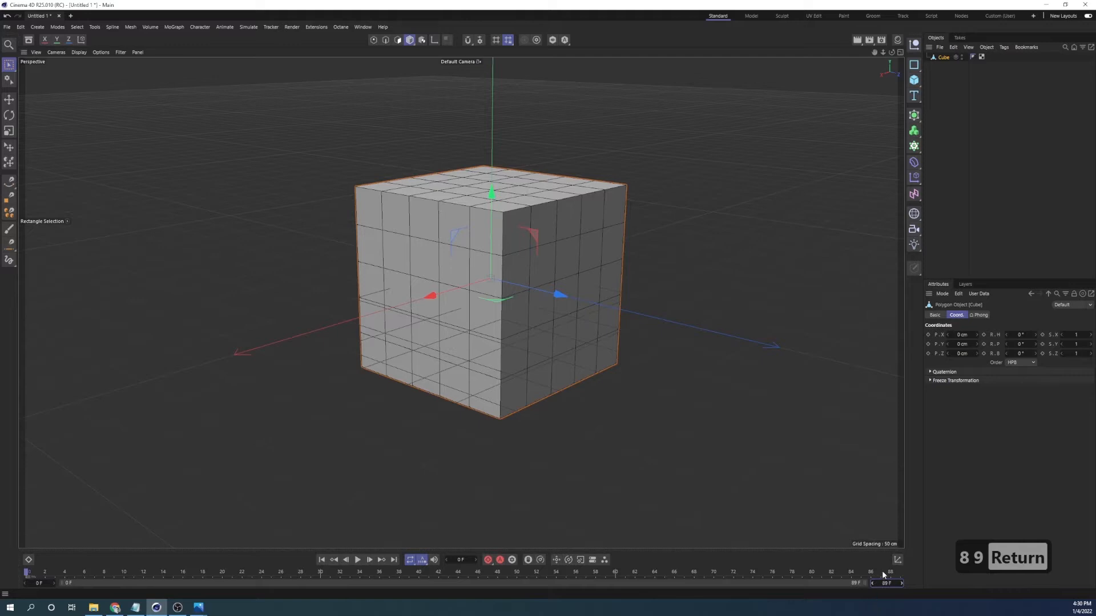
- Record a keyframe for the cube at frame 0 and turn on Point Level Animation recording
click(900, 573)
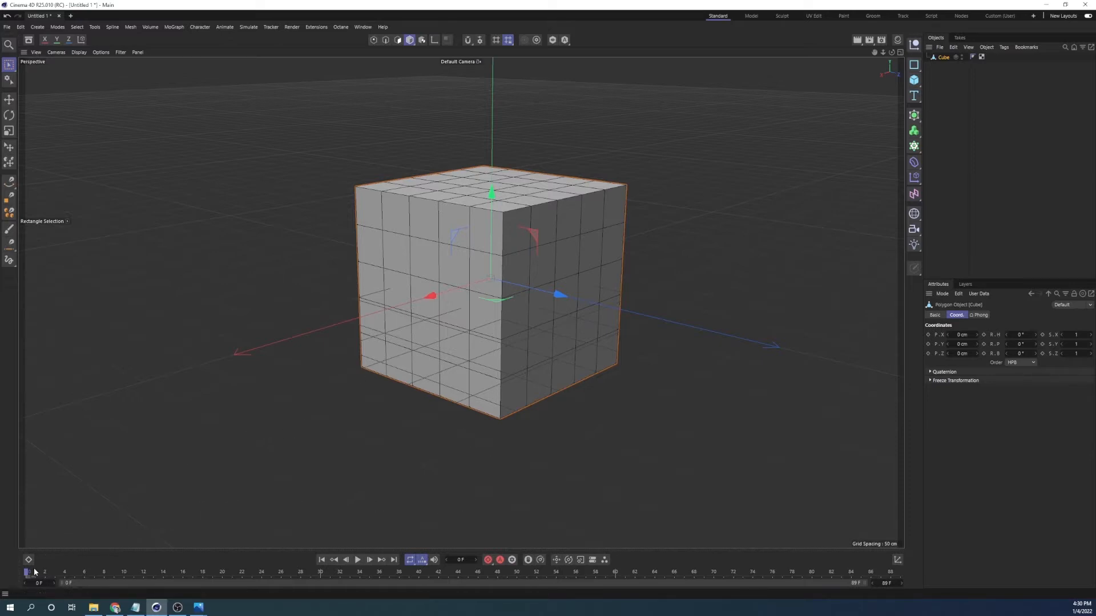
click(488, 560)
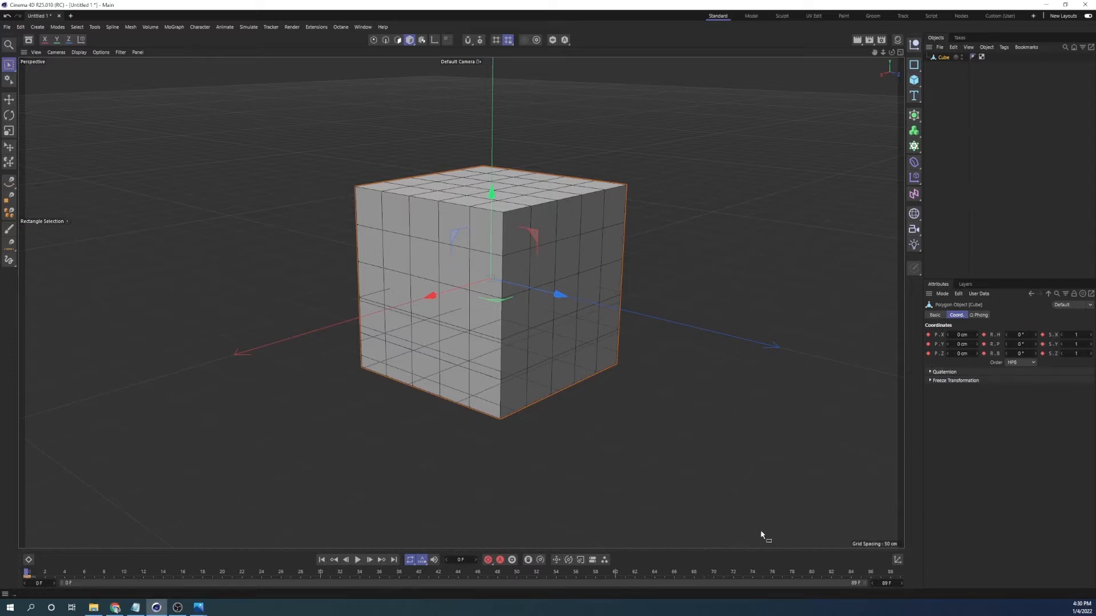
click(605, 560)
- At frame 89, move the cube along X to about 233 cm and record a second keyframe
drag(26, 574, 694, 563)
drag(429, 295, 251, 379)
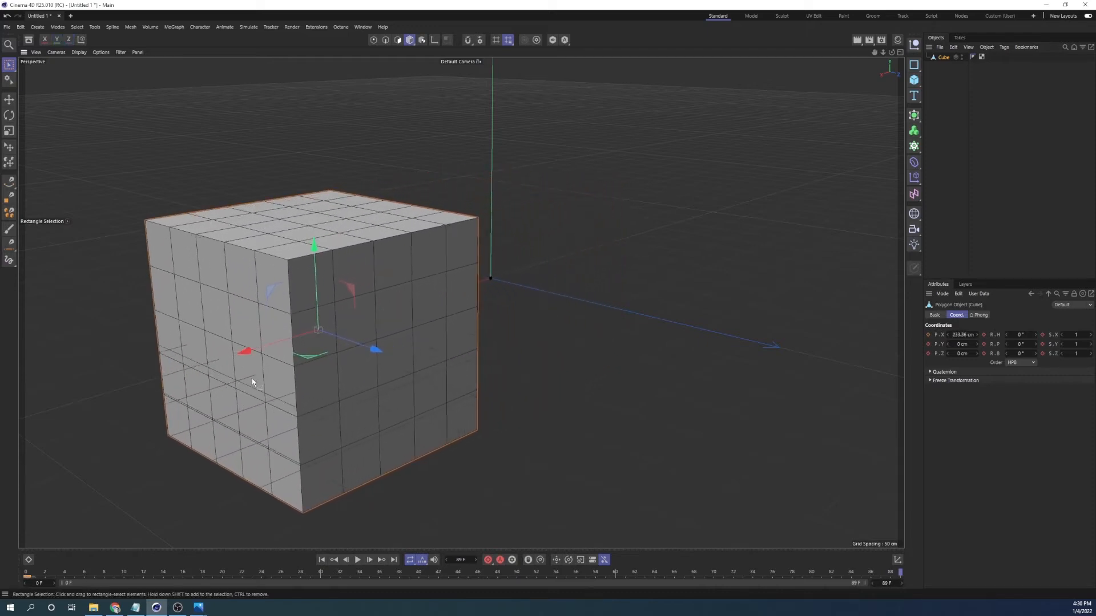
click(489, 562)
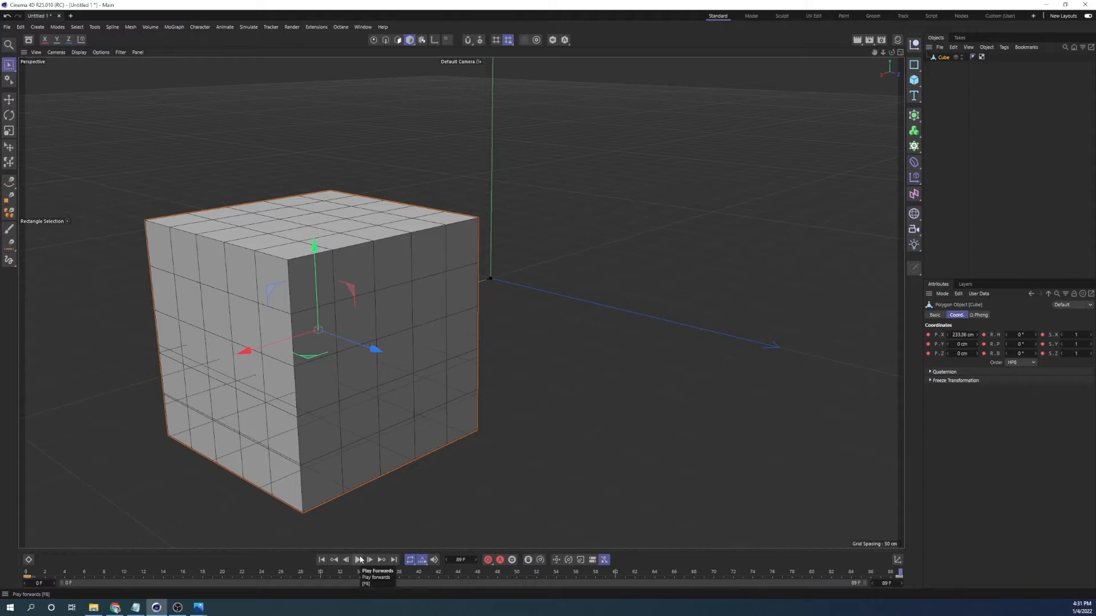
- Play the cube's movement, stop playback, and scrub the timeline to frame 45
click(358, 560)
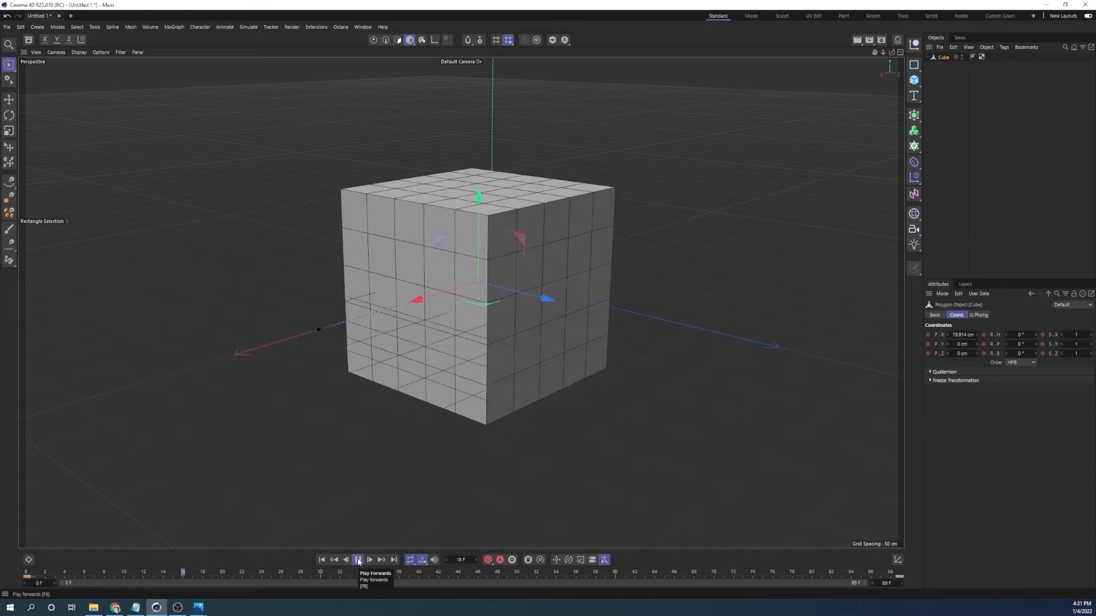
click(358, 560)
drag(303, 577, 464, 577)
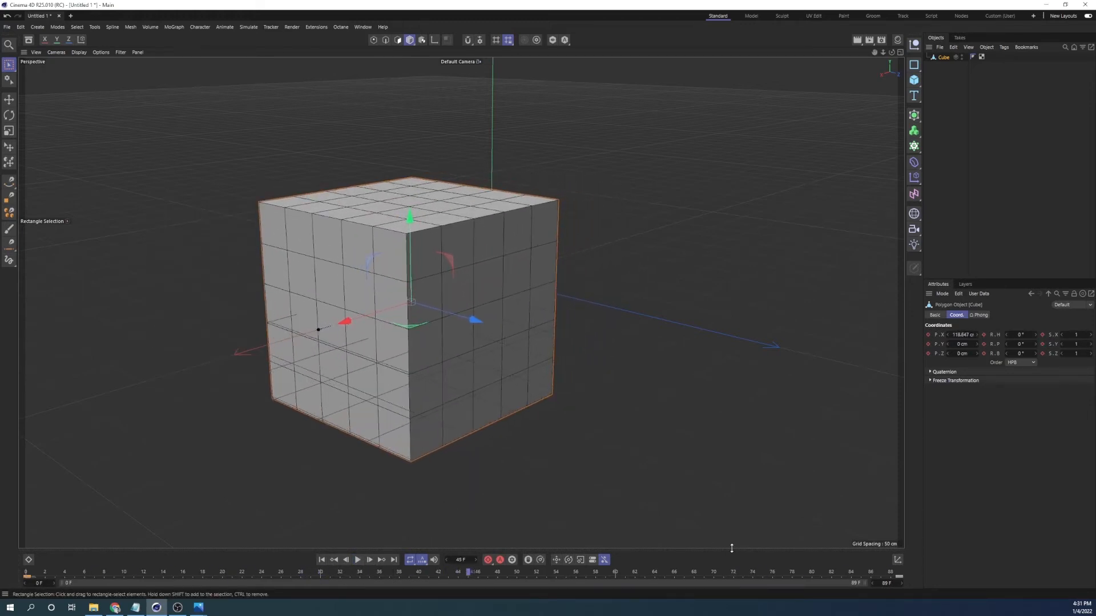
- Move the cube's last keyframe to frame 45 and play the shortened animation
click(899, 579)
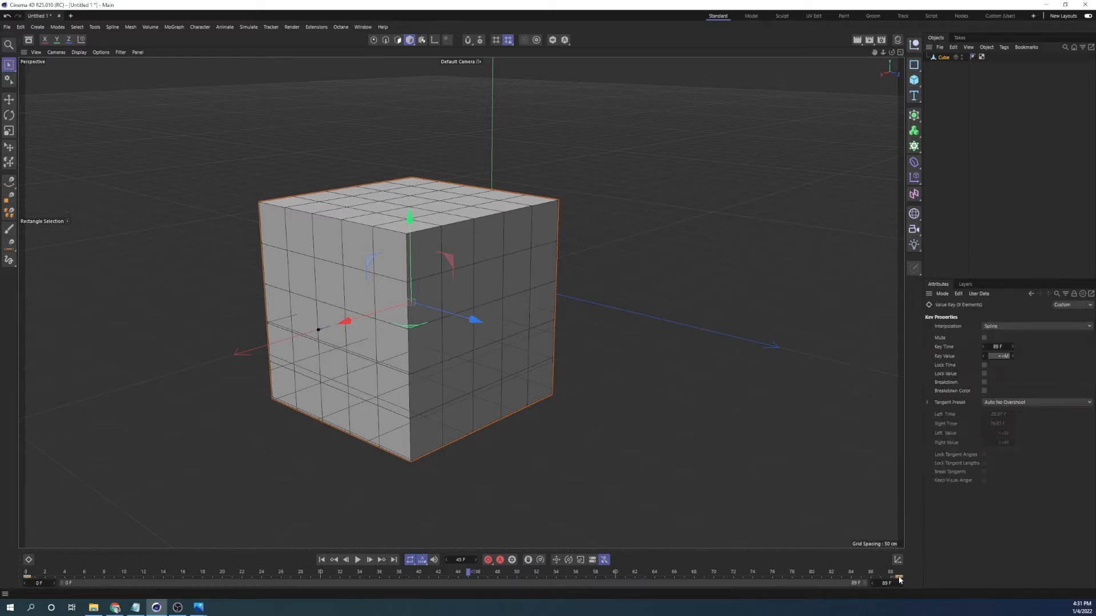
drag(899, 578, 470, 588)
click(358, 560)
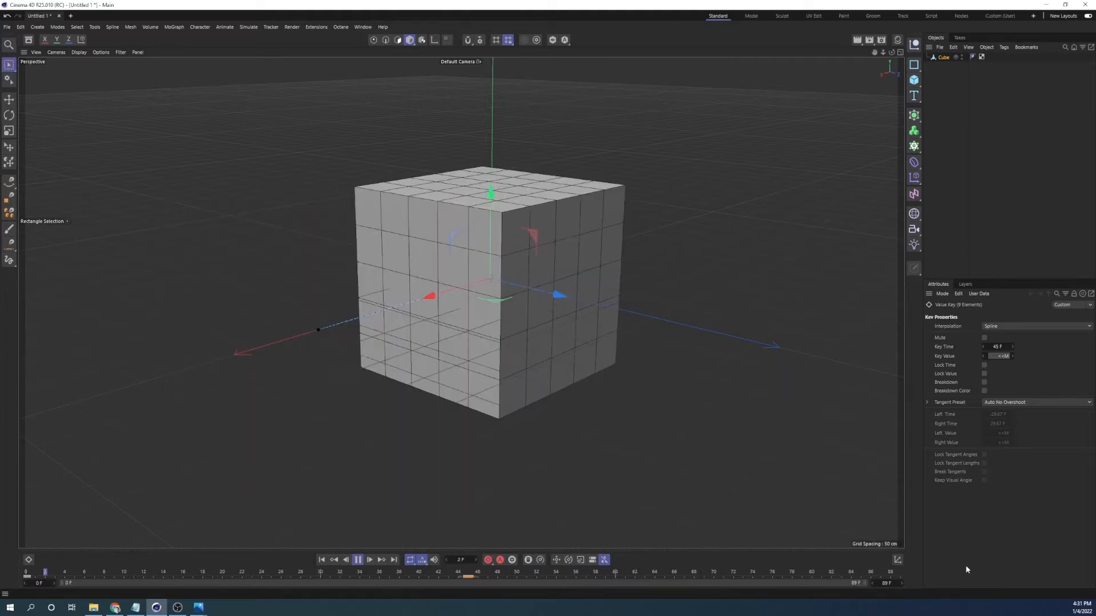
click(357, 560)
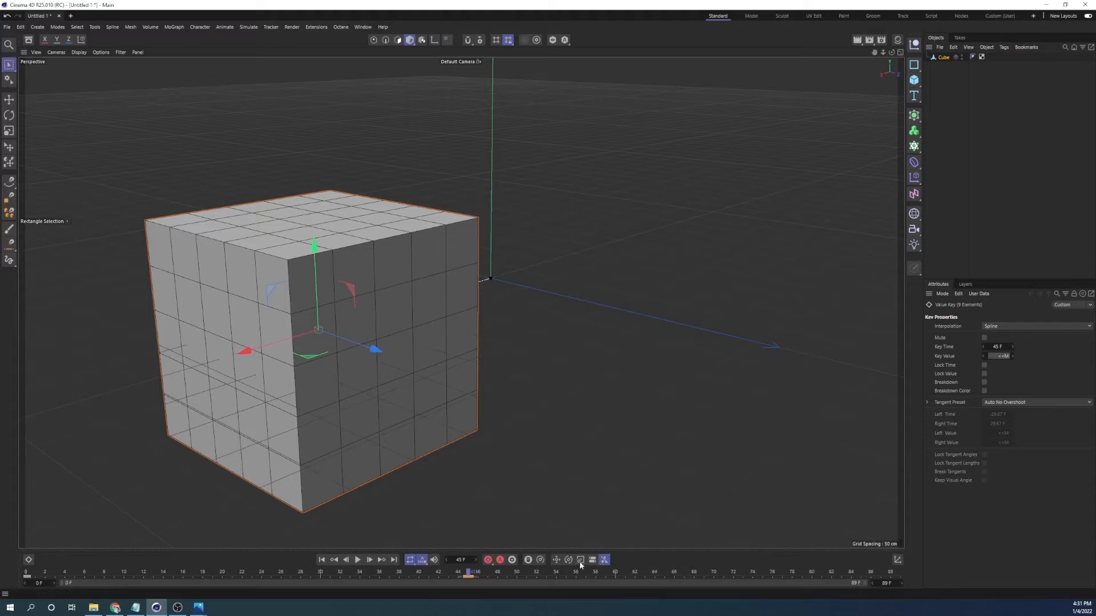
- At frame 0 in Points mode, select the top-edge point beside the near corner, try pulling it along X, and undo the move
drag(466, 576, 27, 575)
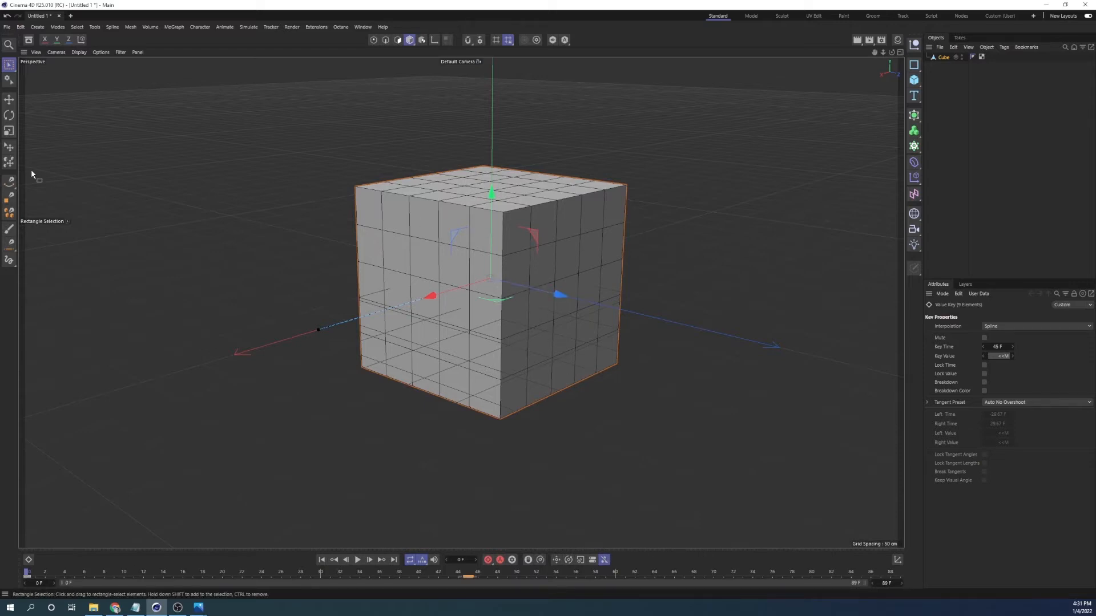
click(373, 39)
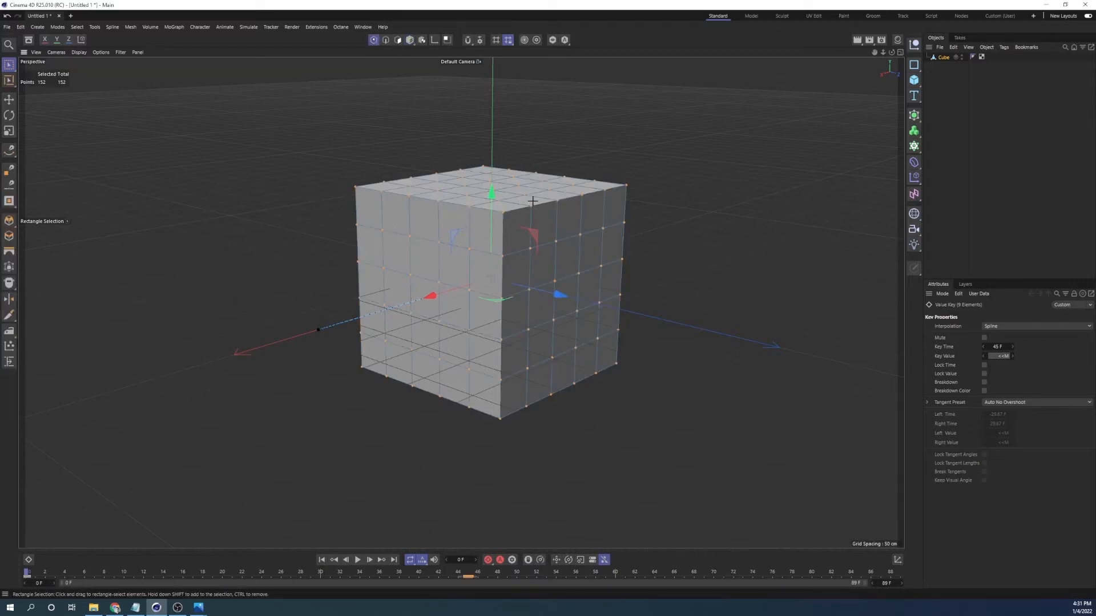
key(e)
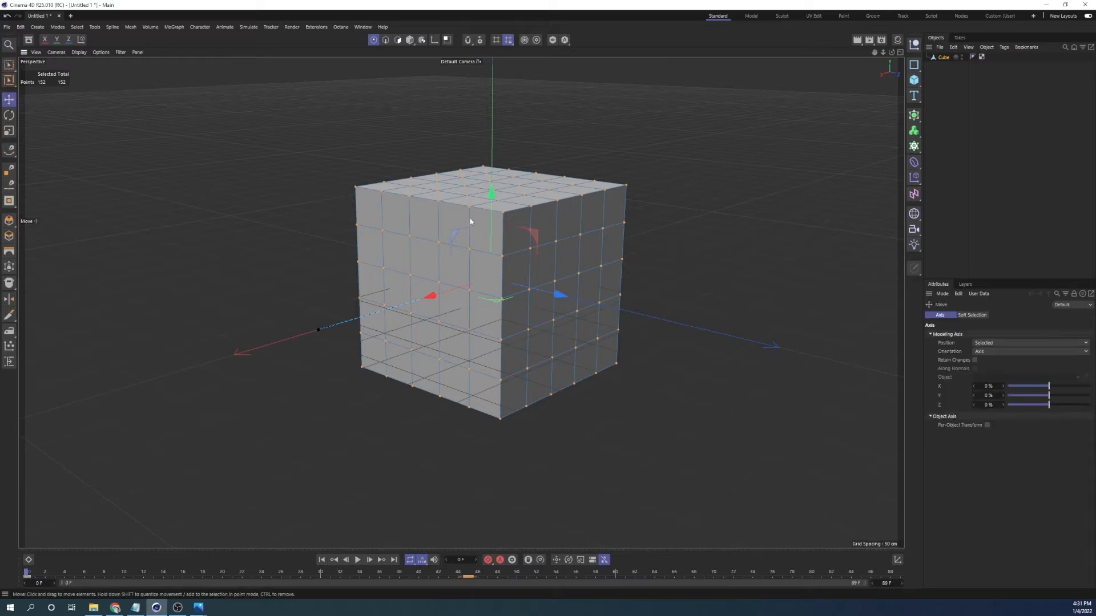
click(468, 206)
drag(424, 218, 296, 283)
key(ctrl+z)
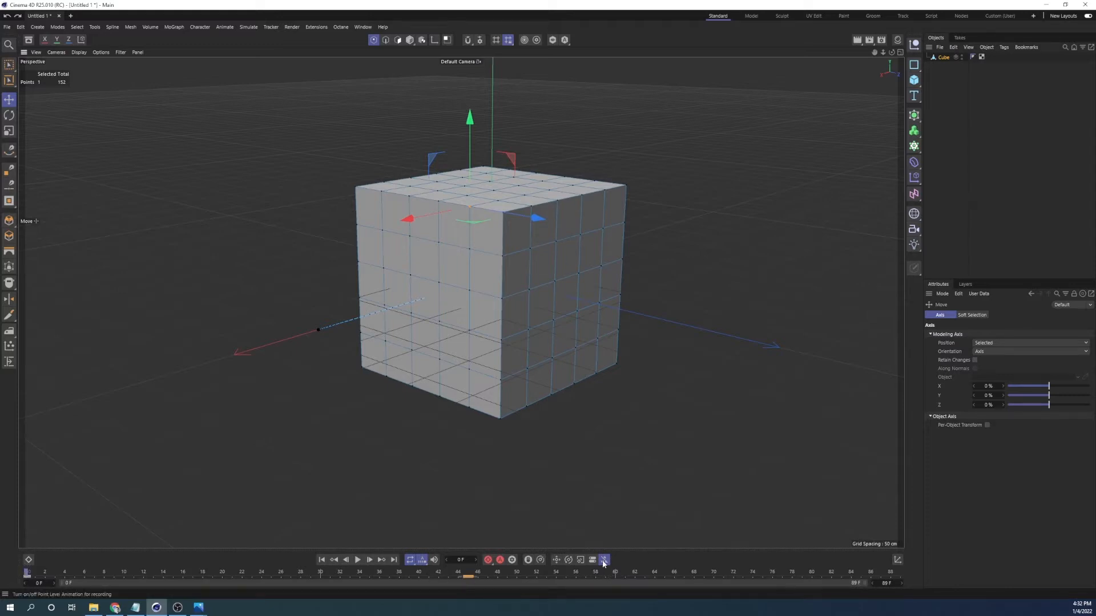
- Select the cube's second keyframe, shift it to frame 44, and delete it
drag(468, 576, 461, 582)
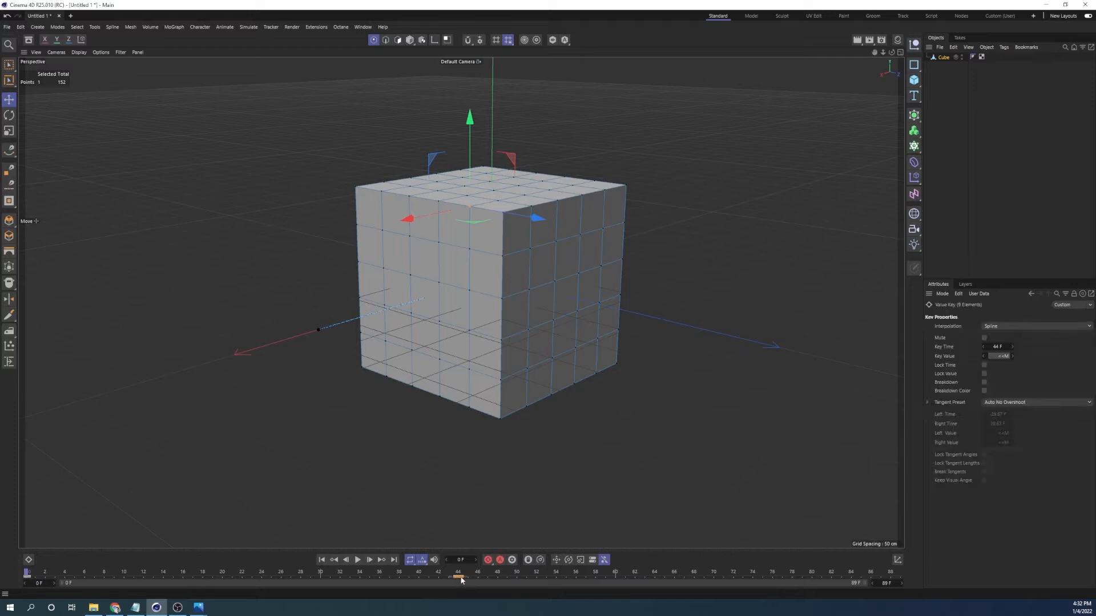
key(Delete)
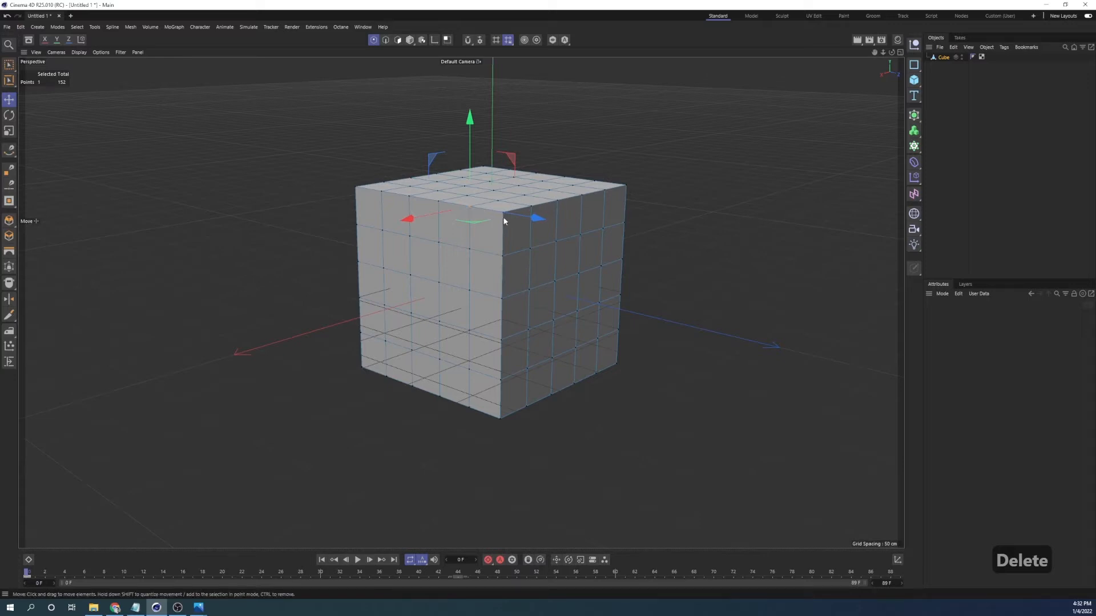
- Keyframe the cube's near upper corner point in place at frame 0 and pulled outward along X at frame 89, and play the animation
scroll(556, 212, up, 5)
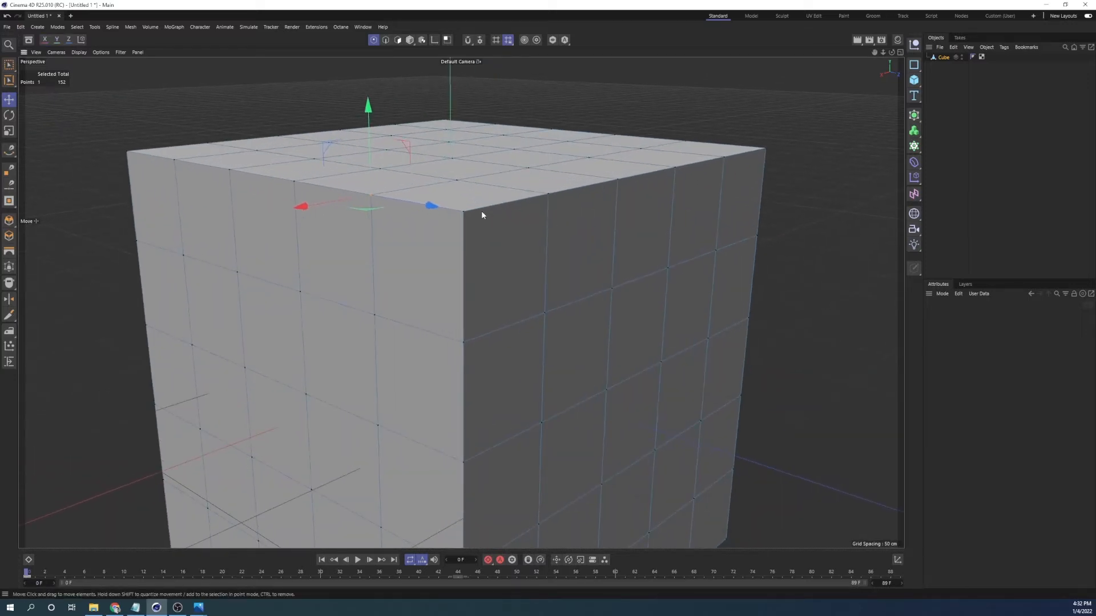
scroll(571, 252, down, 5)
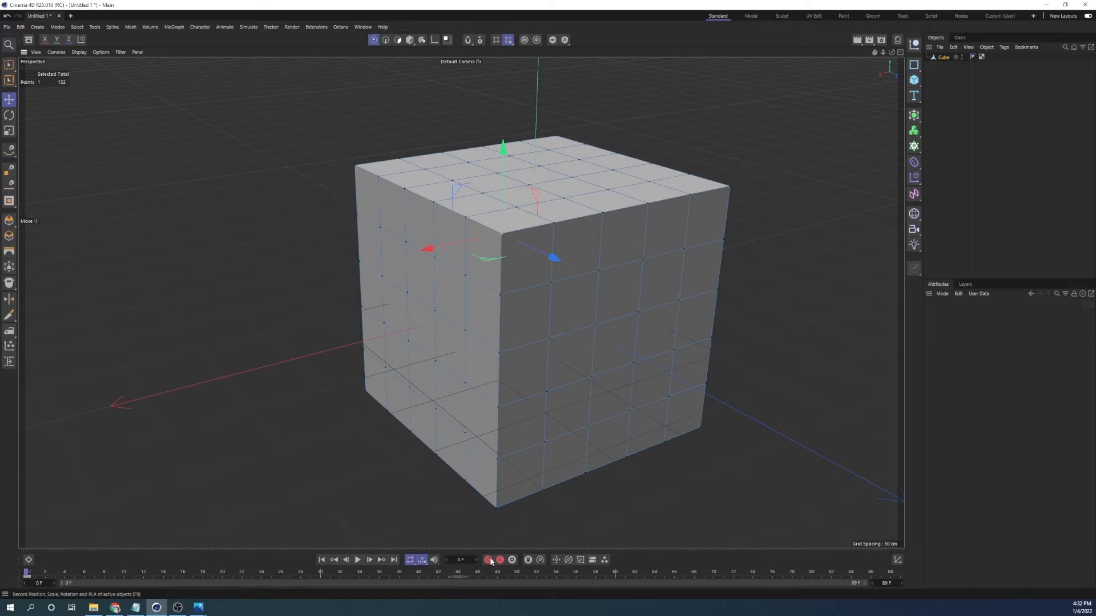
click(894, 574)
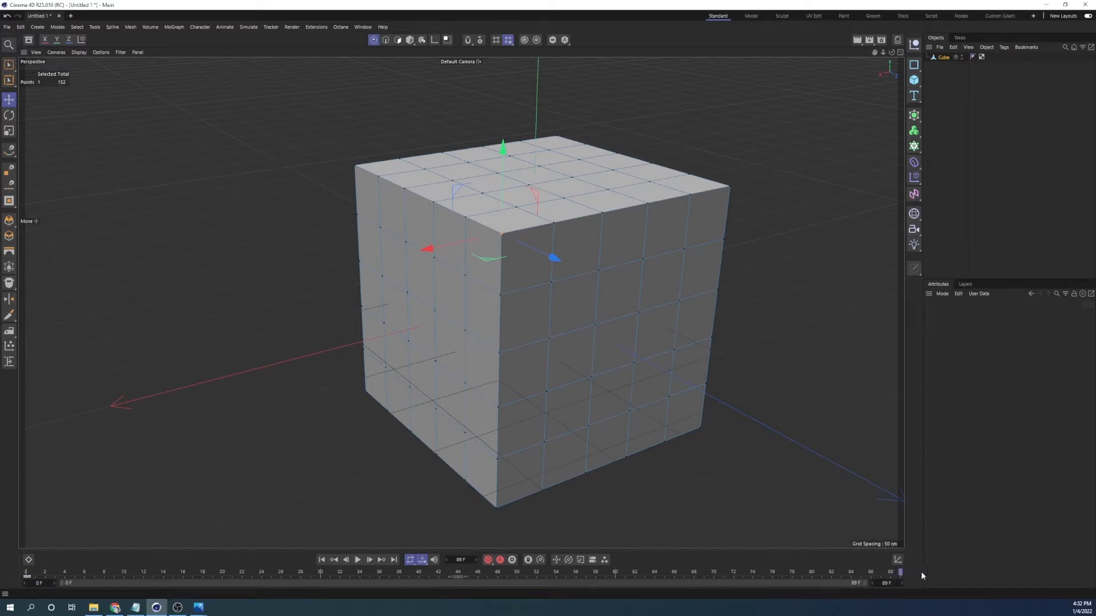
mouse_move(427, 249)
mouse_down()
mouse_move(272, 281)
mouse_move(204, 351)
mouse_up()
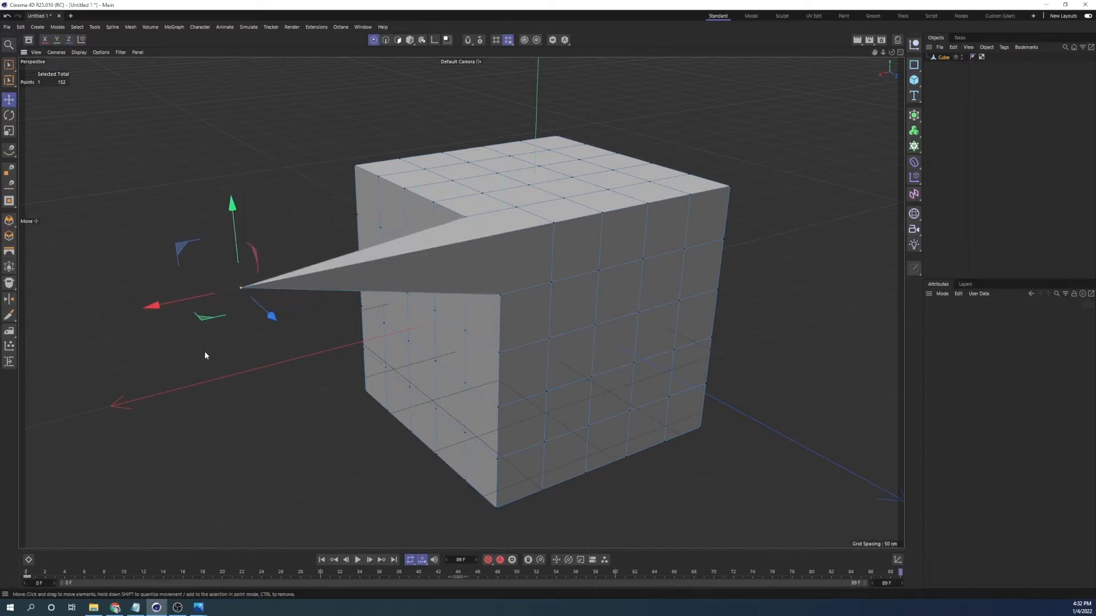
click(360, 558)
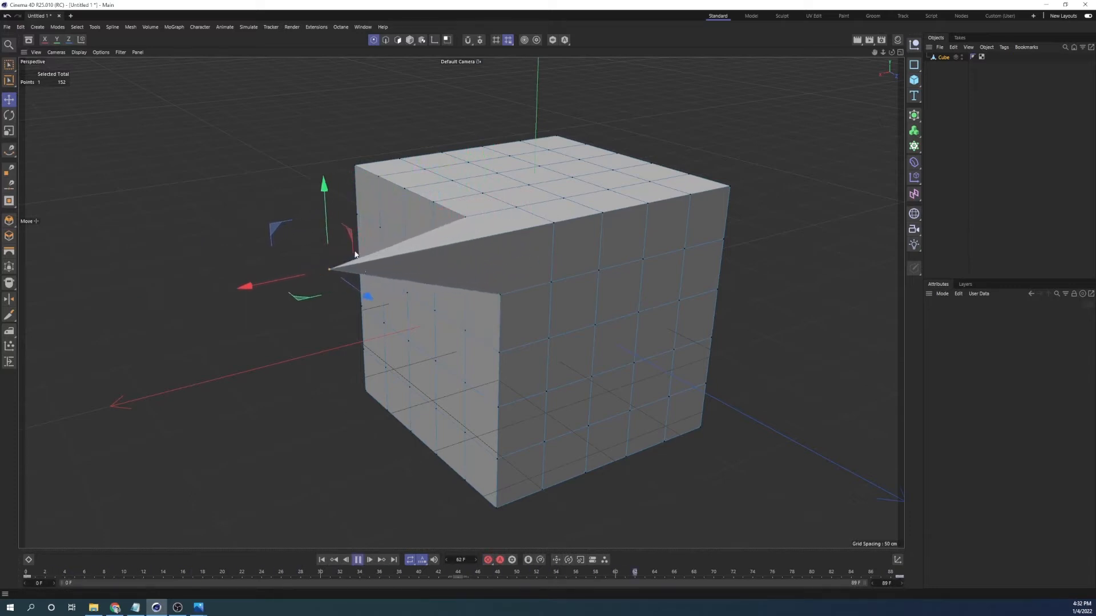
- Stop the playback, delete the cube's keyframe at frame 89, and return to frame 0
click(358, 560)
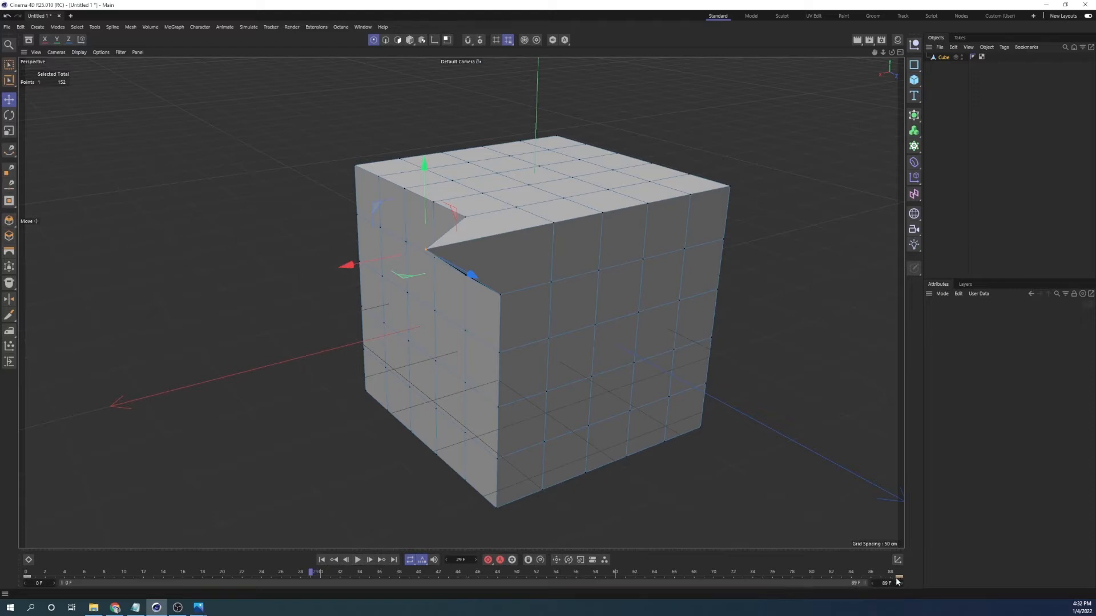
key(Delete)
click(33, 573)
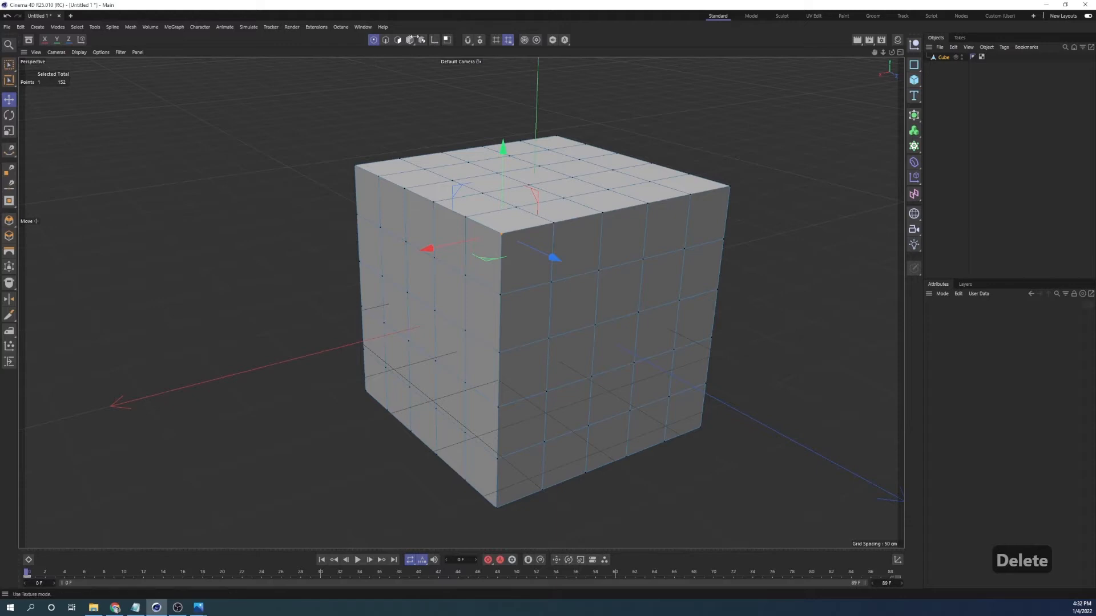
- Switch the cube from Points mode to Model mode and frame the whole cube from a slightly greater distance
click(410, 39)
scroll(458, 263, down, 3)
alt+right_drag(459, 263, 414, 264)
mouse_move(561, 277)
alt+mouse_down()
mouse_move(612, 269)
mouse_move(549, 262)
alt+mouse_up()
alt+right_drag(549, 261, 635, 265)
alt+middle_drag(635, 265, 525, 271)
alt+drag(512, 292, 643, 334)
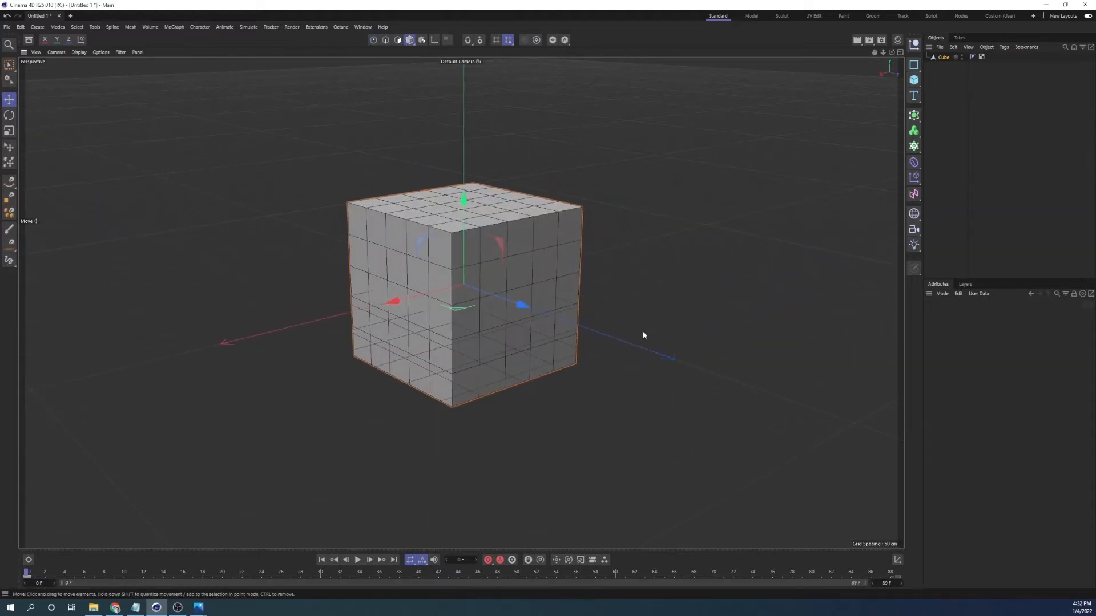
- Check the cube's keyframe in an enlarged Dope Sheet, keeping it at frame 0, and replace the Dope Sheet with the Coordinate Manager
click(28, 562)
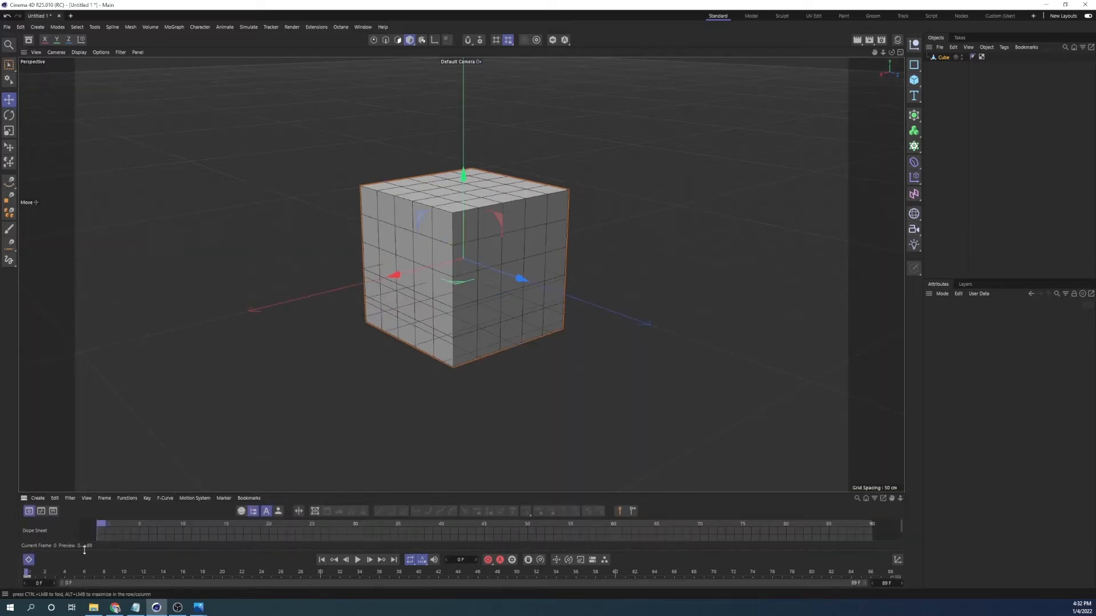
drag(281, 494, 281, 462)
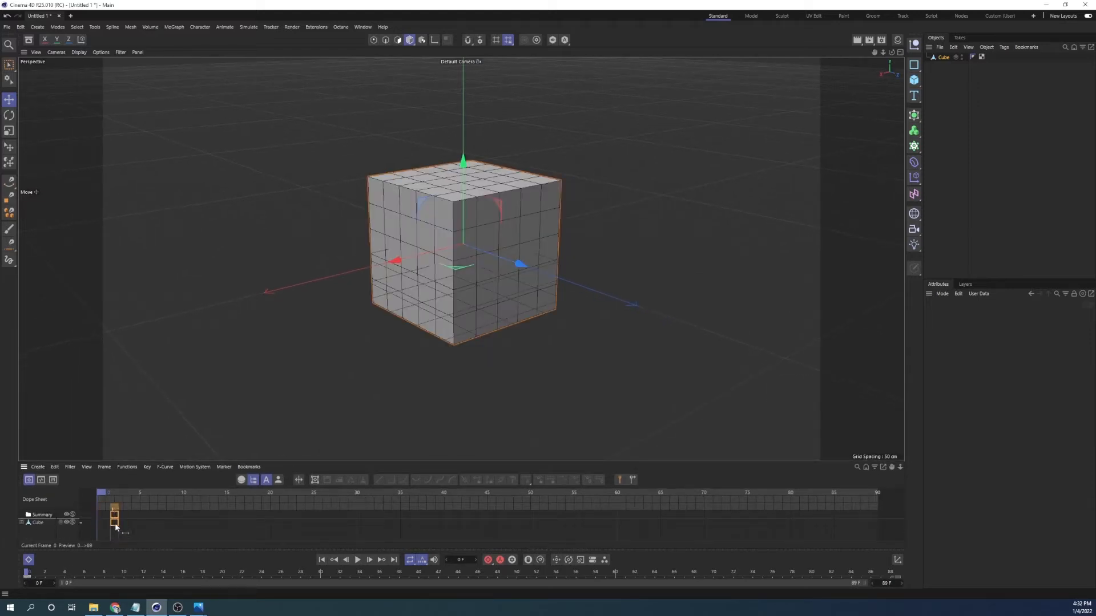
click(97, 523)
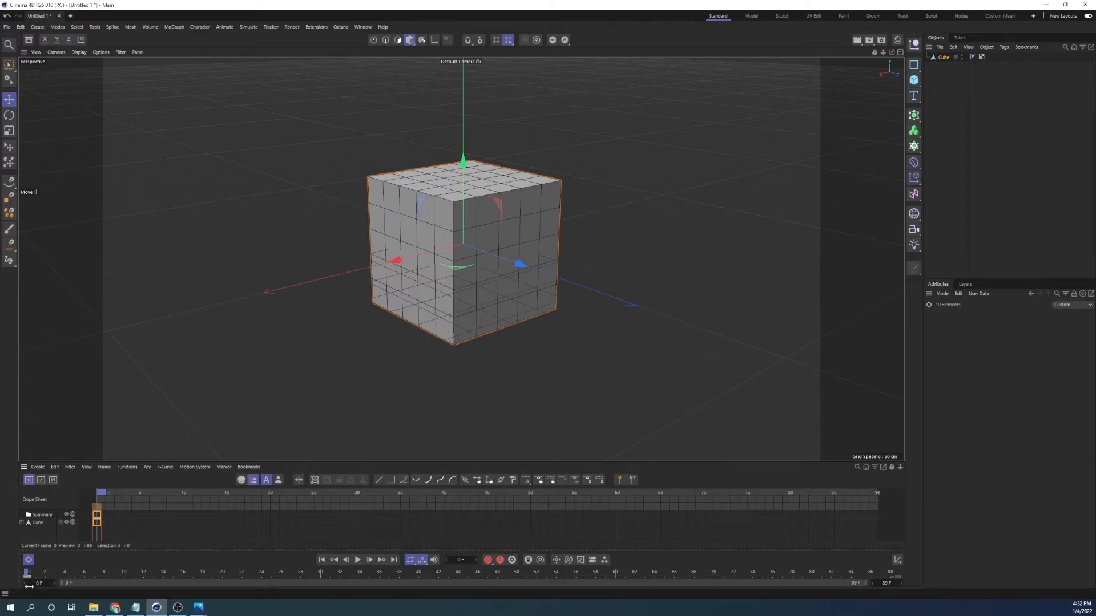
click(28, 561)
click(898, 561)
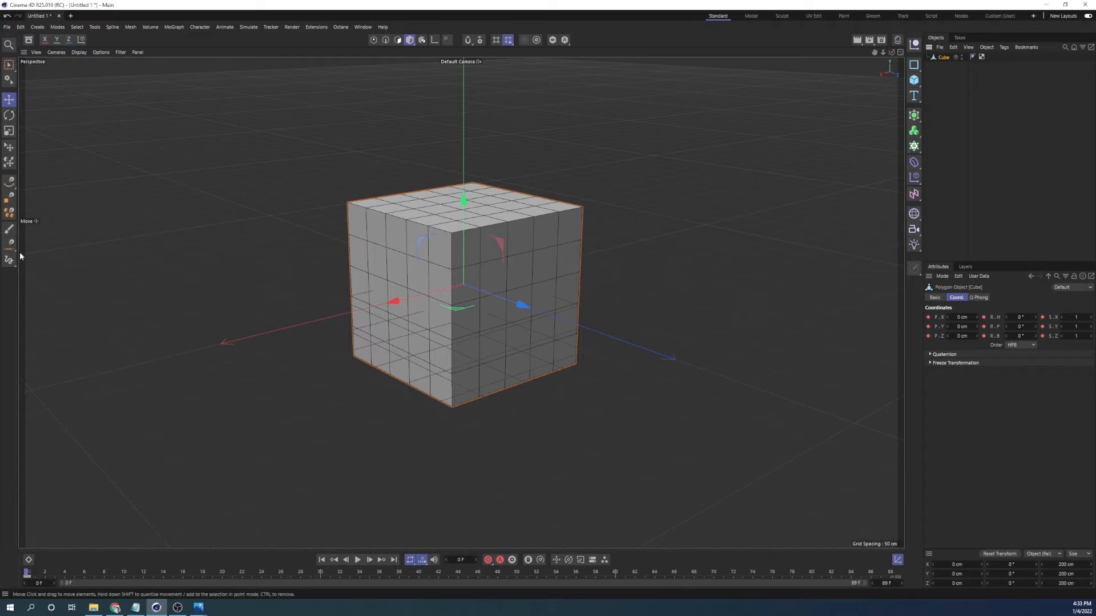
- Try scaling and rotating the whole cube, undo both transforms, and return to the Move tool
click(9, 115)
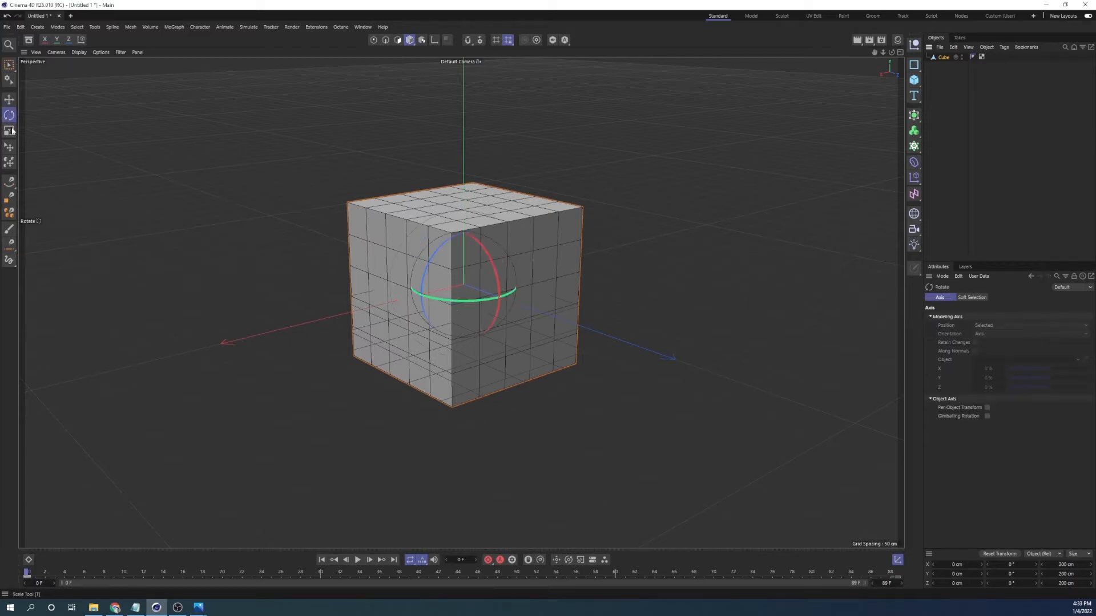
click(10, 130)
drag(531, 283, 759, 273)
key(ctrl+z)
click(9, 115)
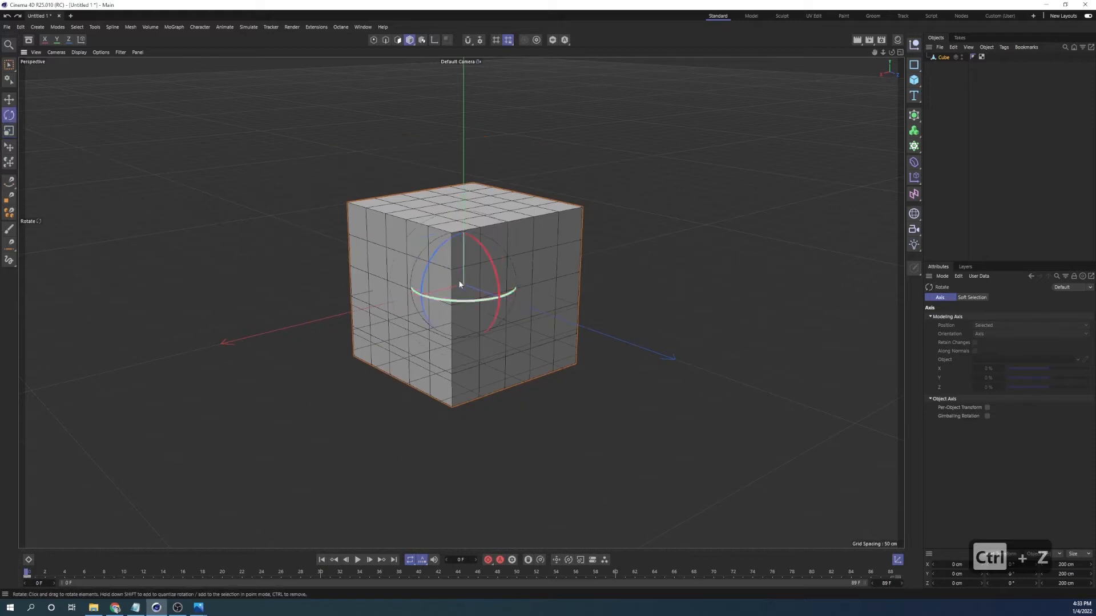
drag(497, 293, 457, 214)
key(ctrl+z)
click(10, 99)
key(ctrl+z)
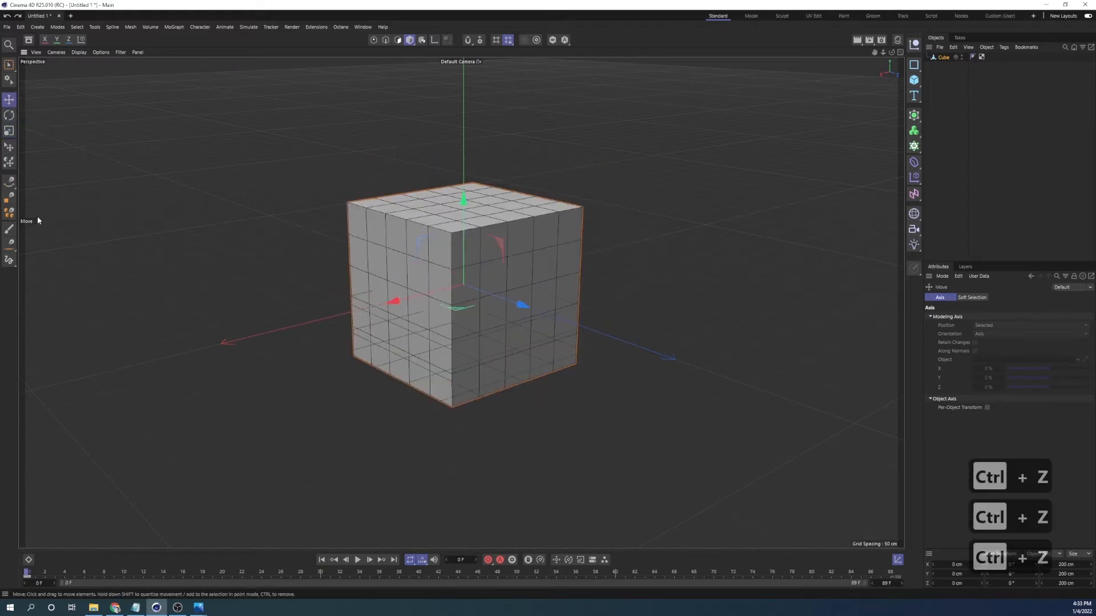
- Try a looping freehand Doodle Paint stroke over the cube, check it from another angle, and undo it
click(9, 260)
mouse_move(391, 206)
mouse_down()
mouse_move(308, 354)
mouse_move(536, 286)
mouse_move(423, 203)
mouse_move(583, 188)
mouse_up()
alt+drag(390, 302, 404, 296)
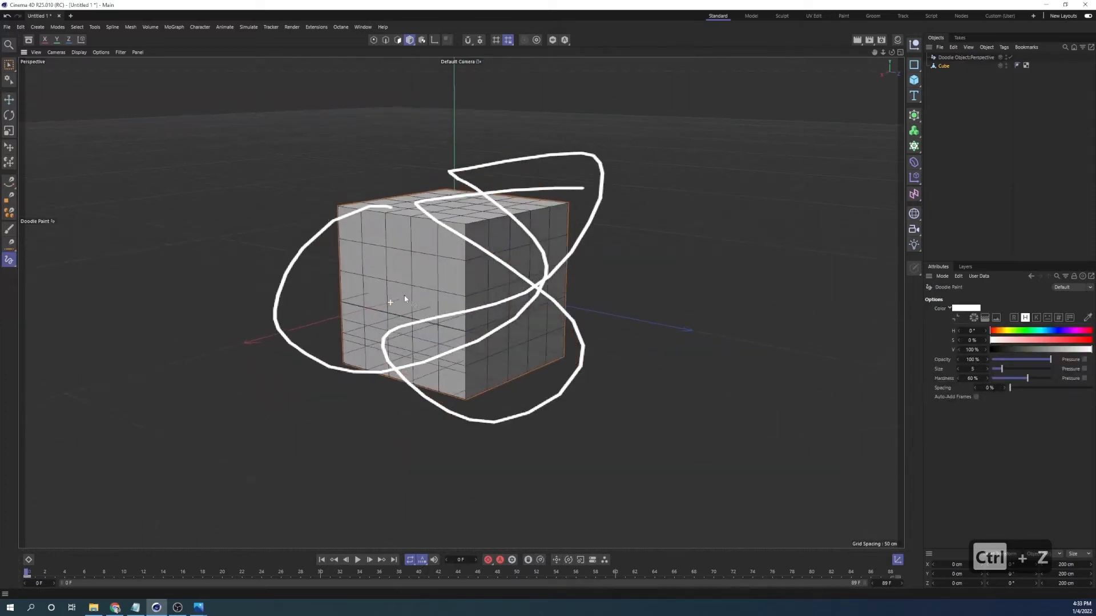
key(ctrl+z)
- Draw a closed teardrop-shaped Bezier spline beside the cube with the Spline Pen
click(9, 182)
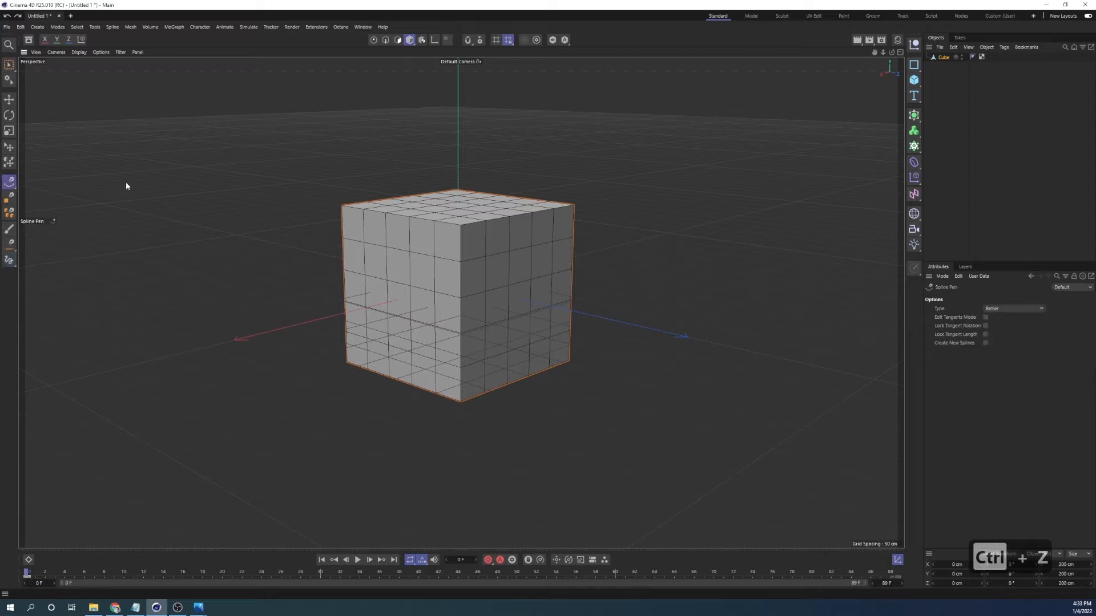
click(170, 155)
drag(230, 190, 281, 240)
drag(220, 274, 177, 300)
drag(91, 229, 134, 190)
click(169, 152)
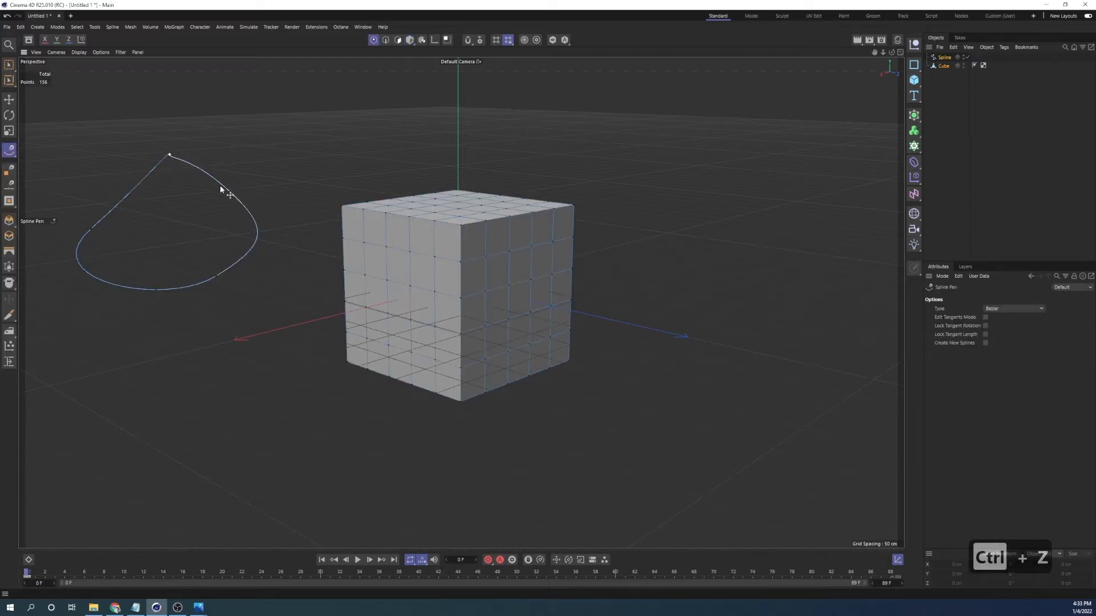
- Delete the teardrop-shaped spline and select the cube
alt+drag(220, 185, 165, 311)
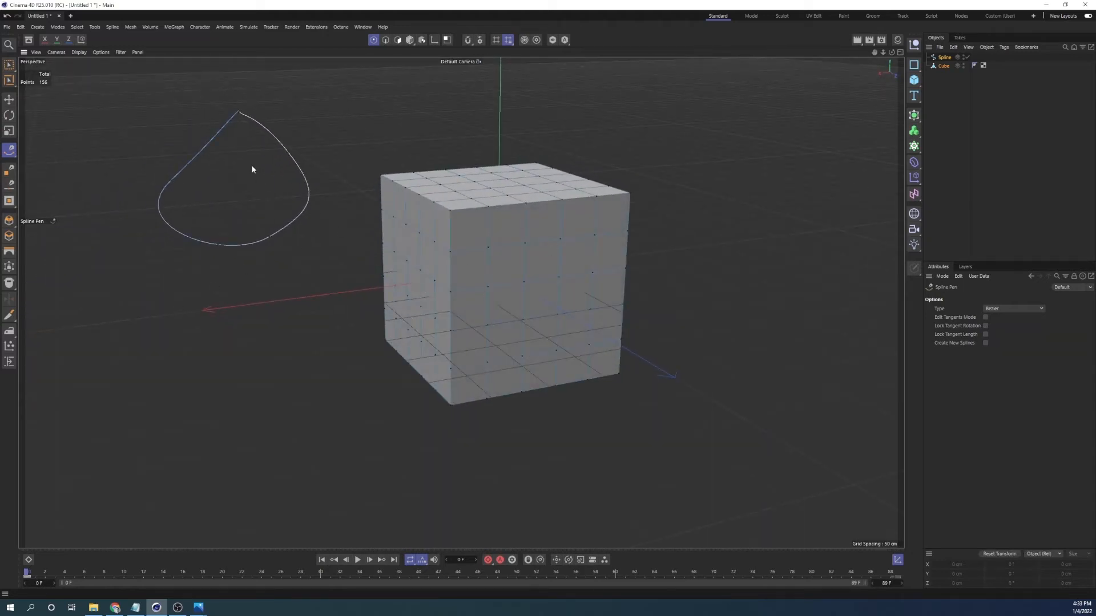
key(Delete)
click(944, 57)
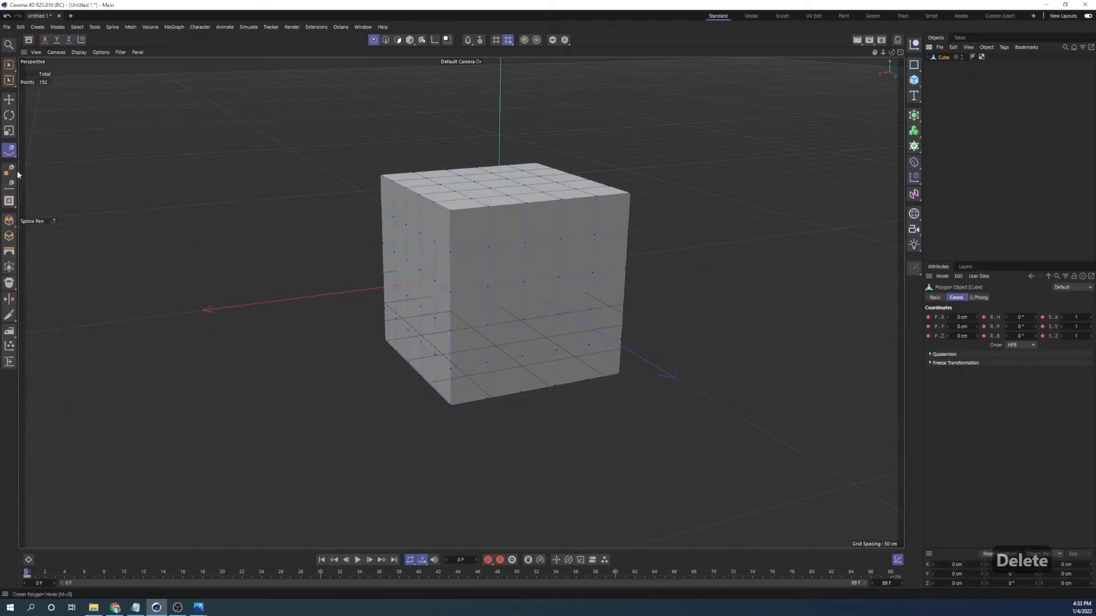
- Switch the cube through Model, Points and Polygons modes to compare the tools each offers
click(410, 39)
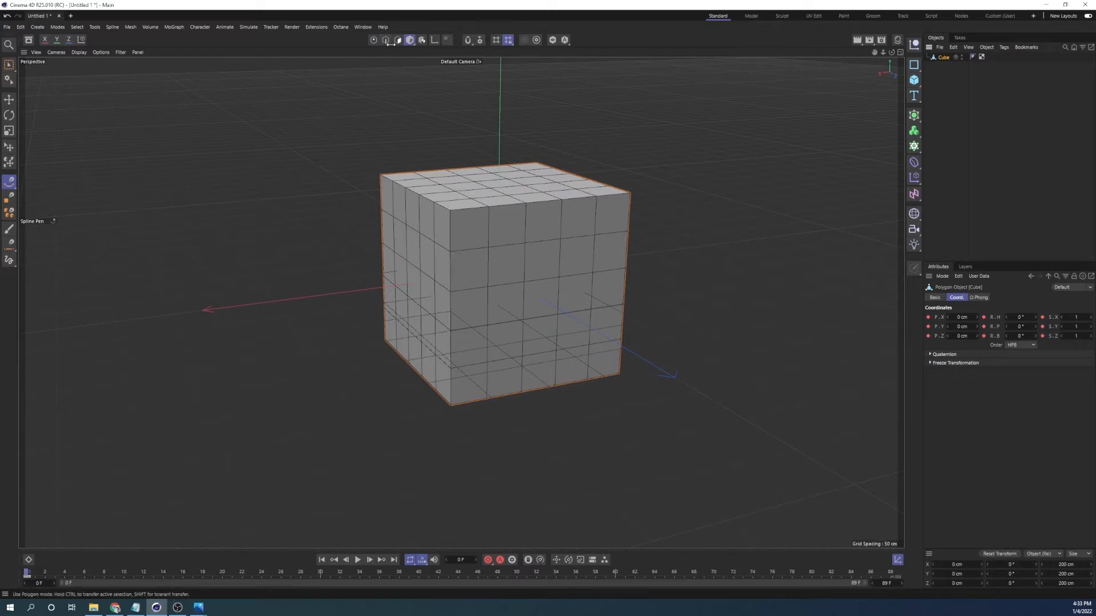
click(373, 40)
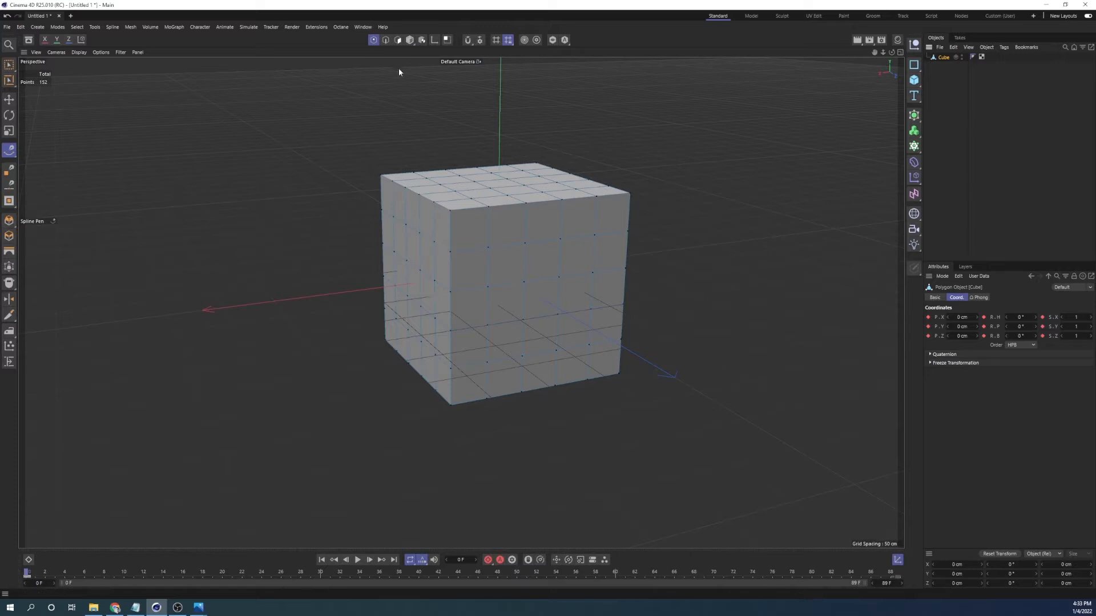
click(398, 40)
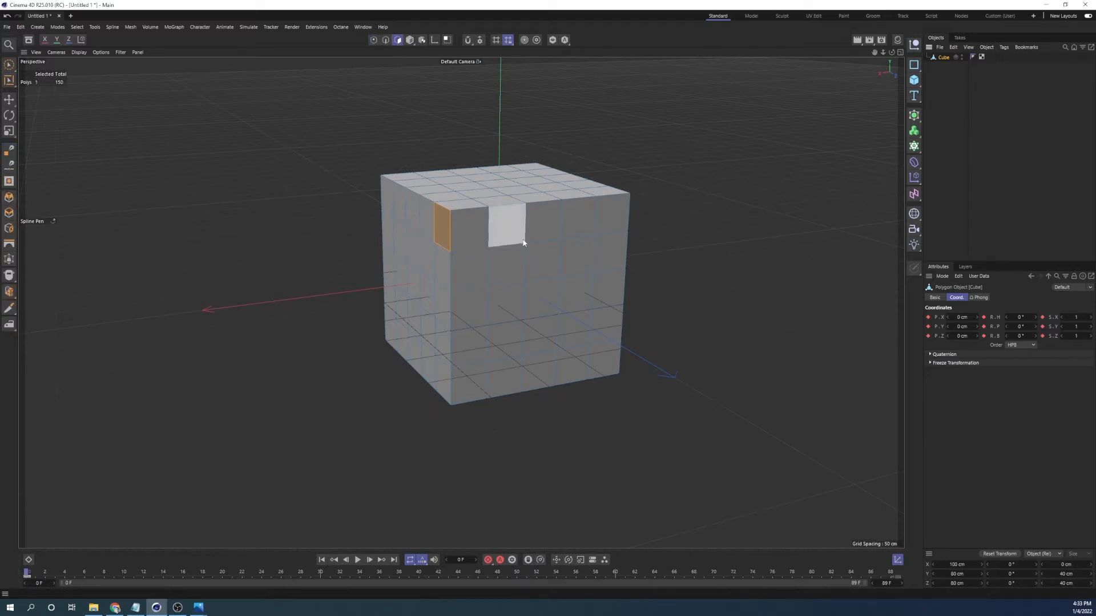
- Delete the stray spline placed over the cube's front face with the Spline Pen
click(538, 297)
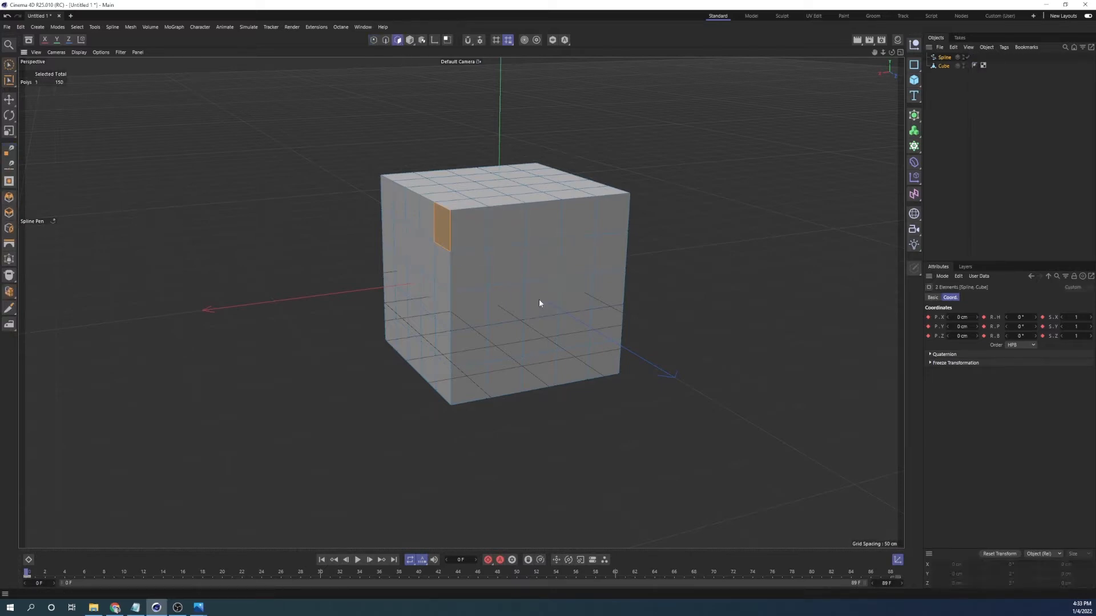
click(943, 60)
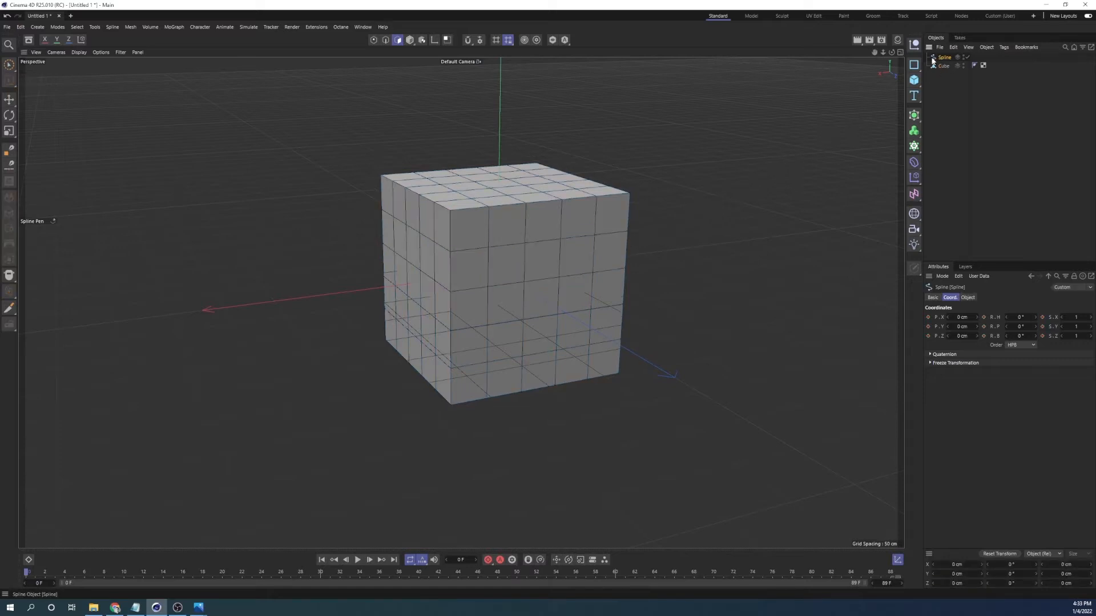
key(Delete)
- With the Move tool active, reselect the cube and select the centre polygon of its front face in Polygons mode
click(409, 39)
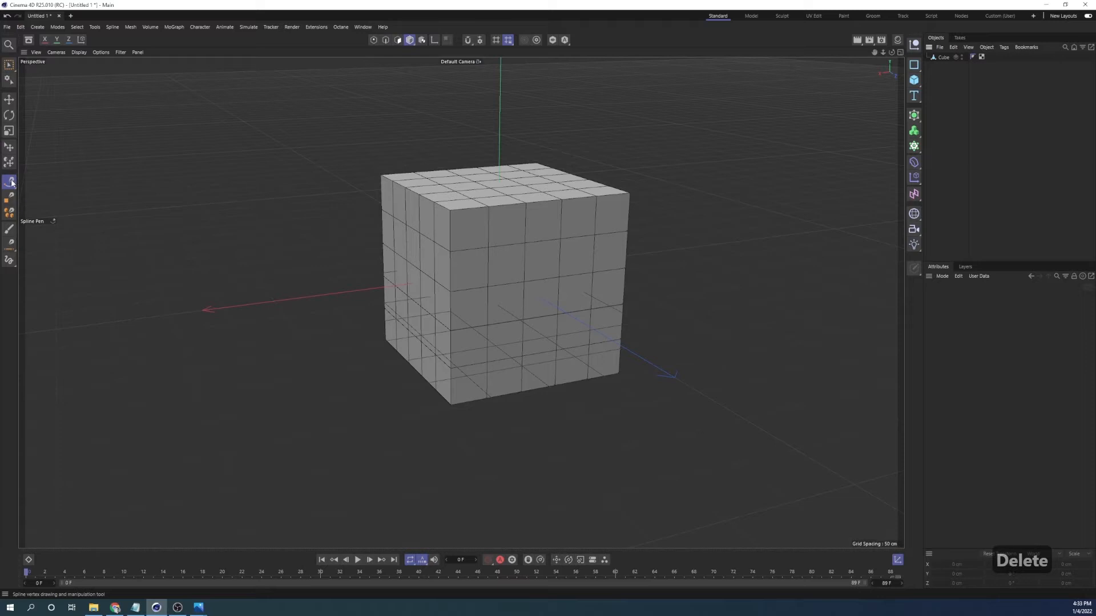
click(10, 100)
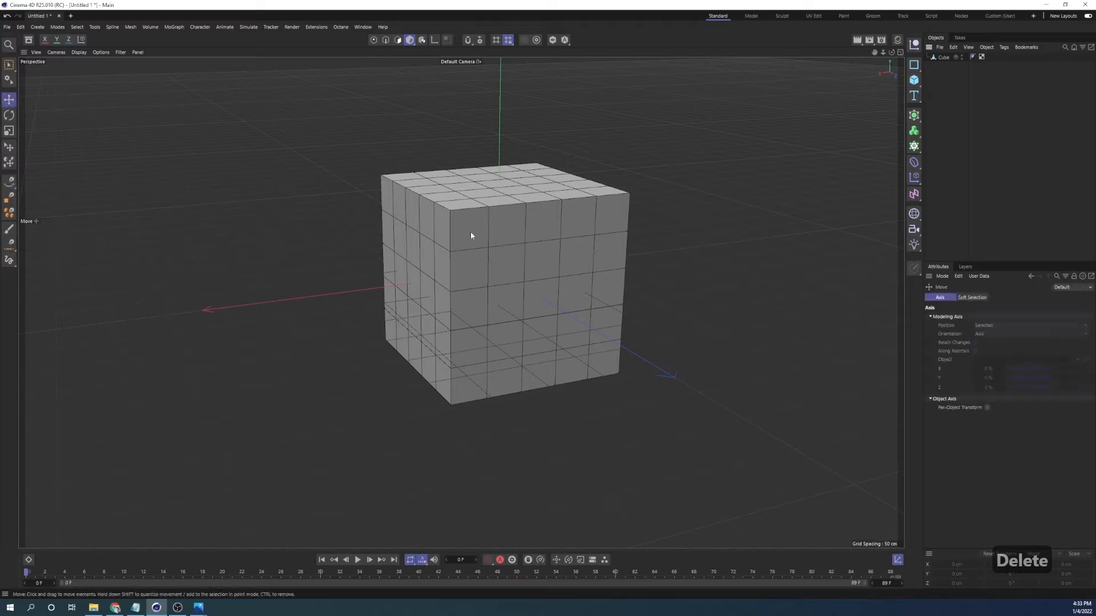
click(942, 57)
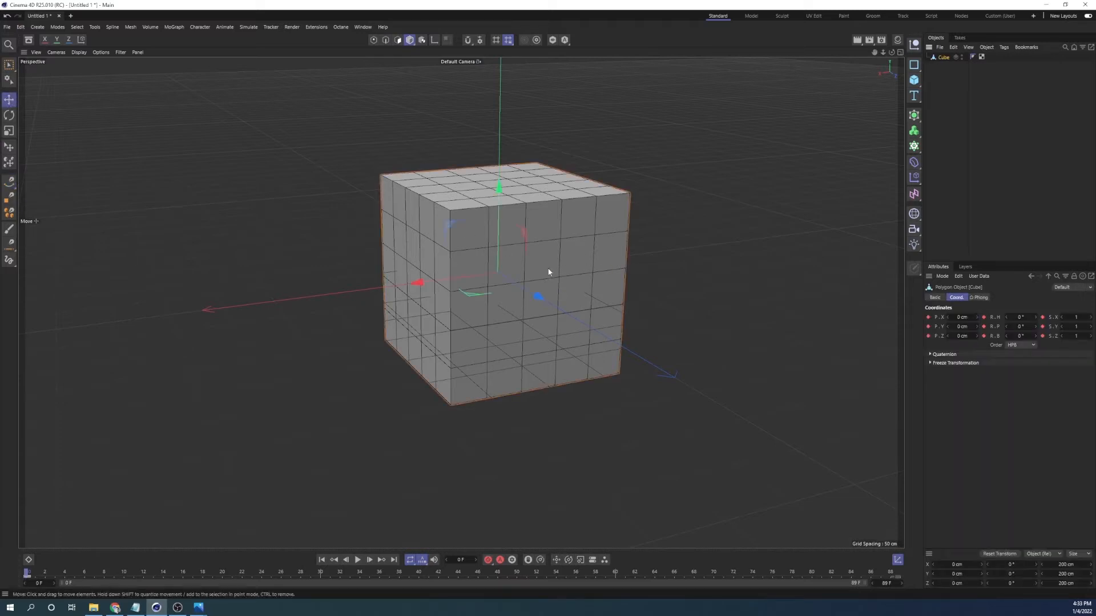
click(398, 40)
click(443, 227)
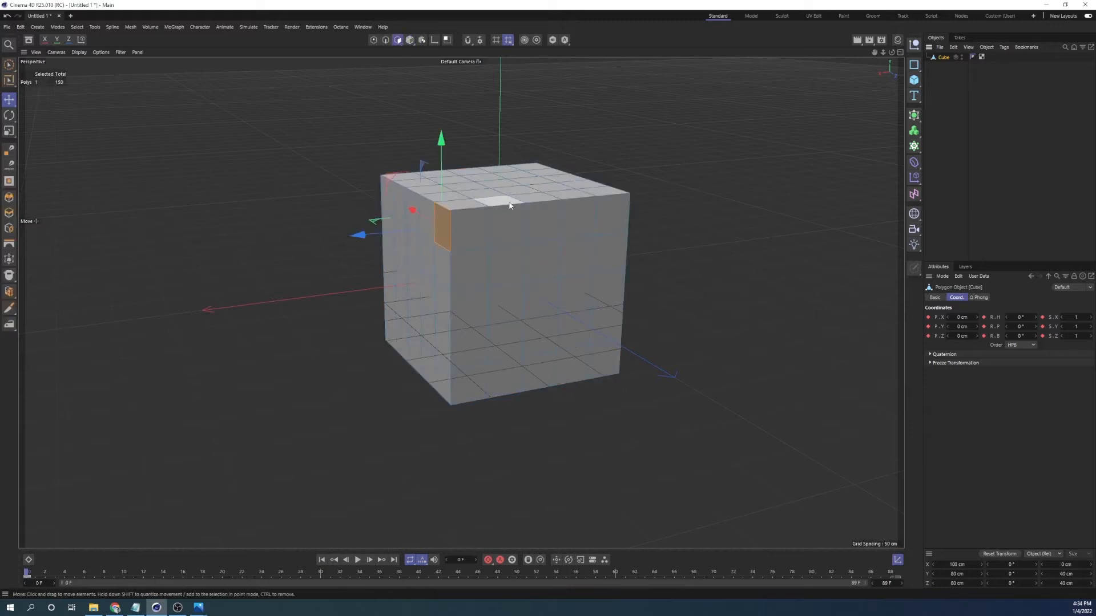
click(543, 293)
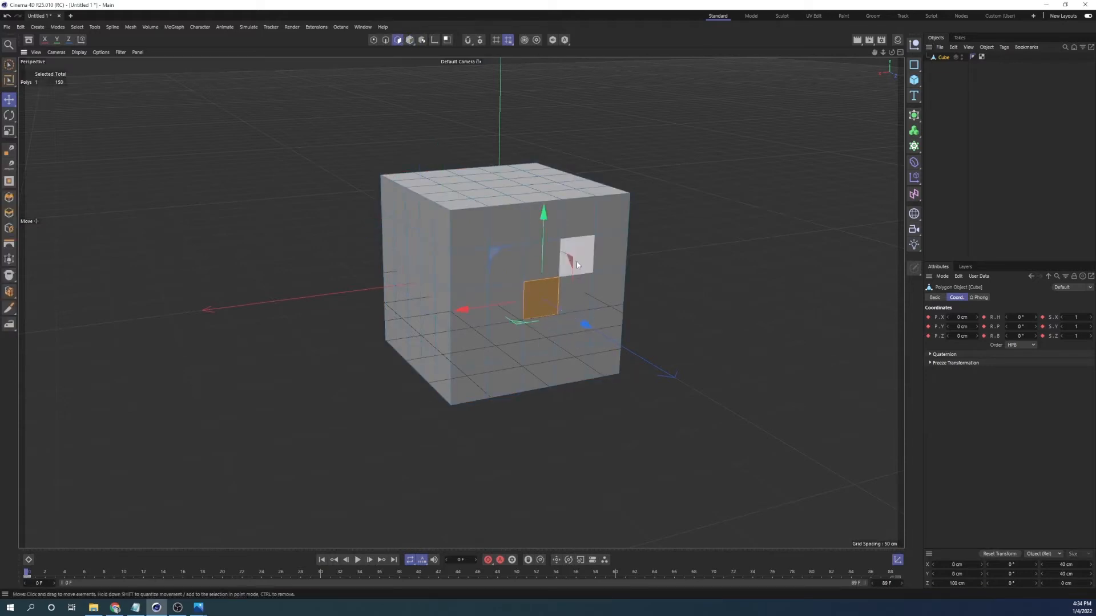
- Try extruding the selected front-face polygon outward about 175 cm, undo back to Model mode, and return to the Move tool
click(8, 213)
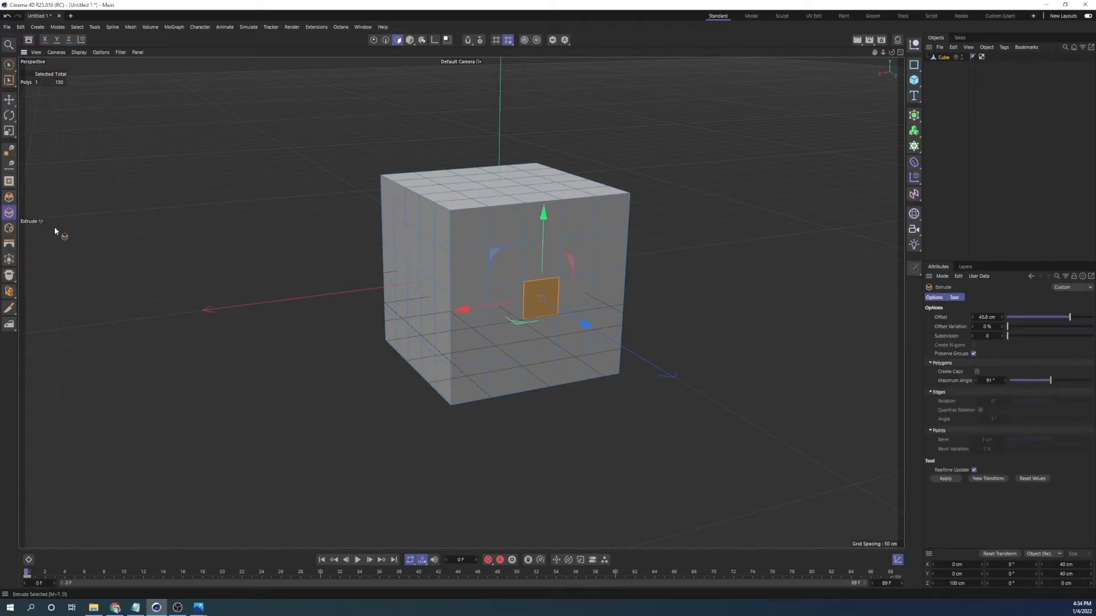
drag(505, 342, 674, 314)
scroll(525, 299, up, 2)
alt+drag(542, 313, 571, 291)
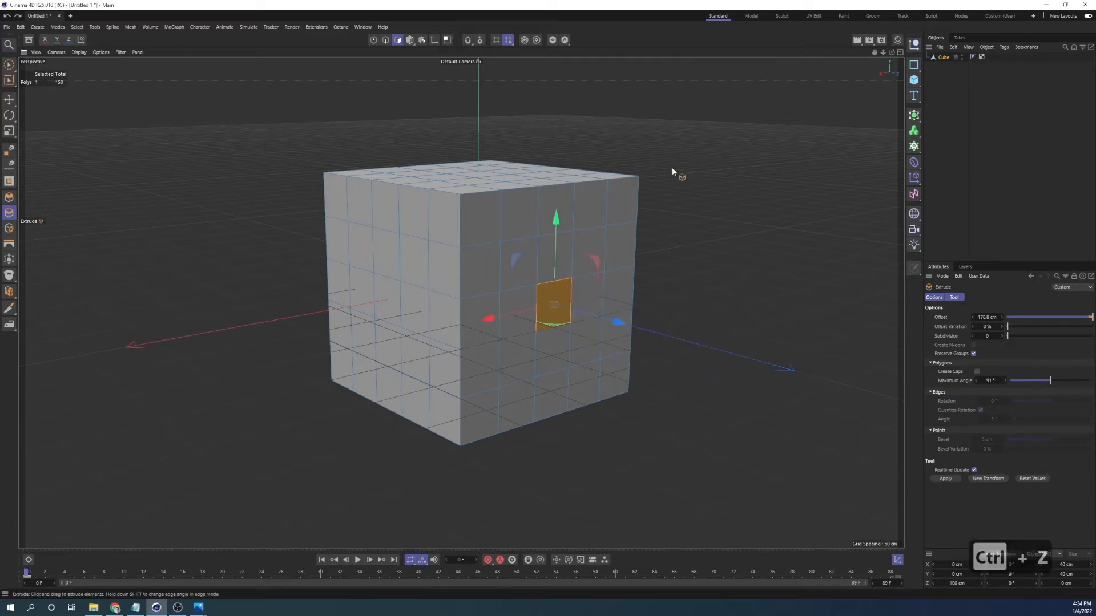
key(ctrl+z)
key(ctrl+z)
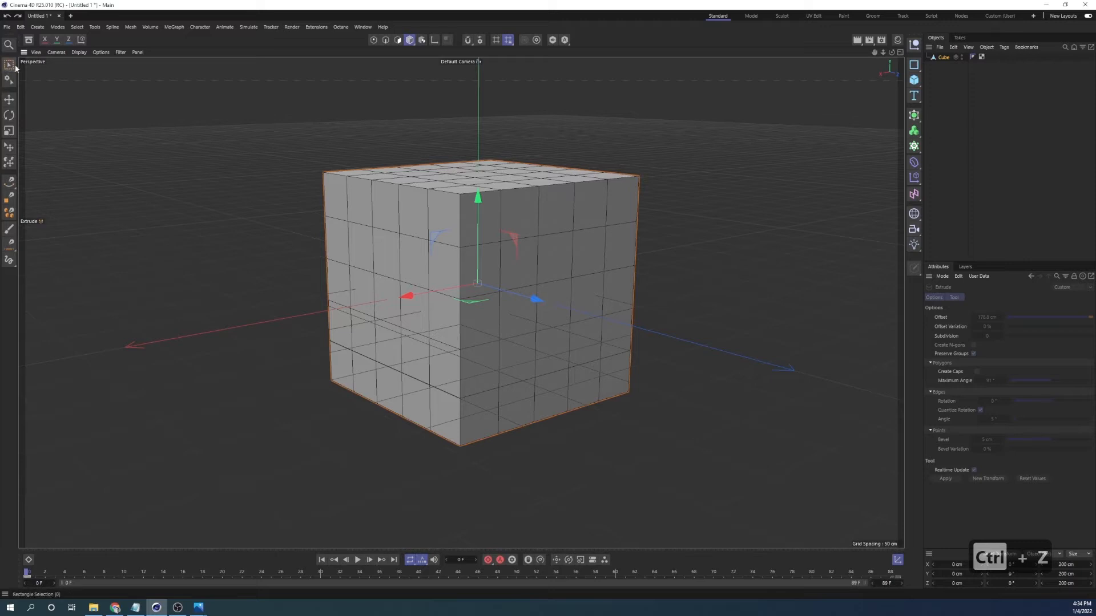
click(9, 100)
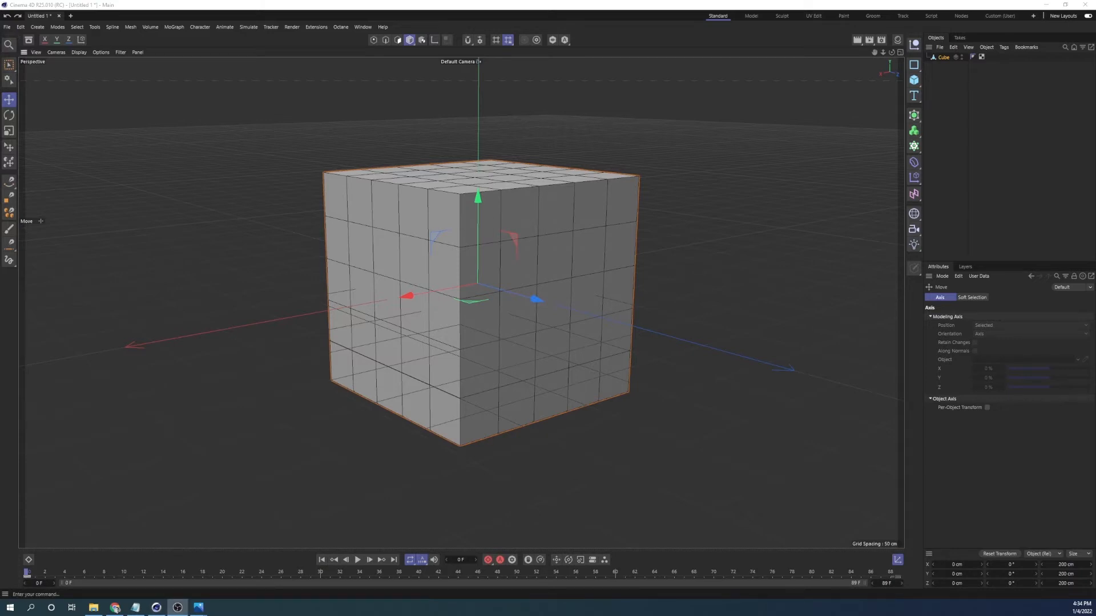
click(91, 87)
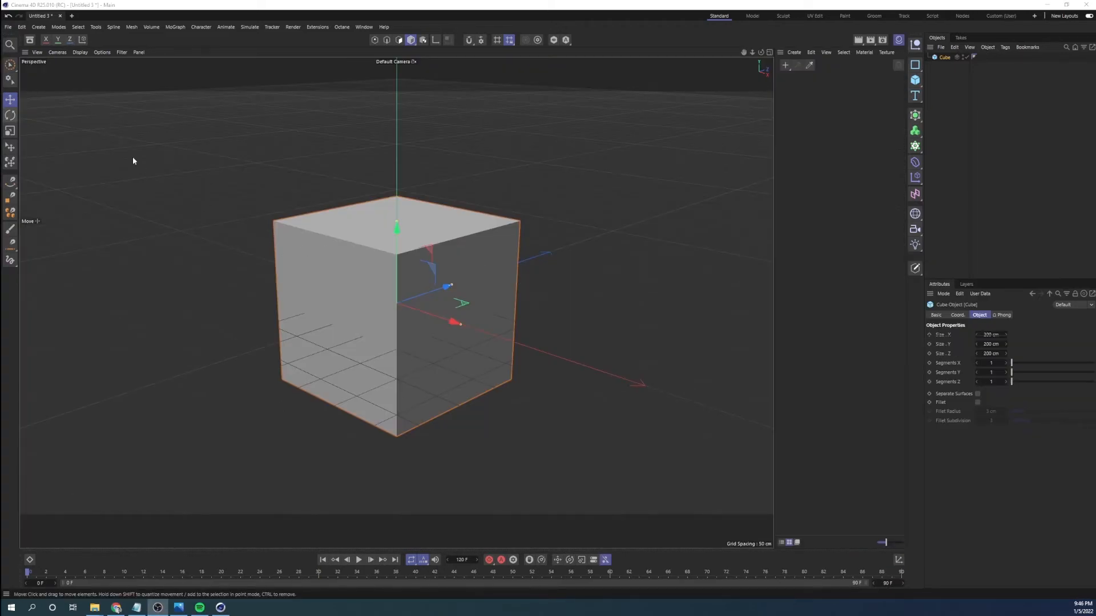
click(38, 4)
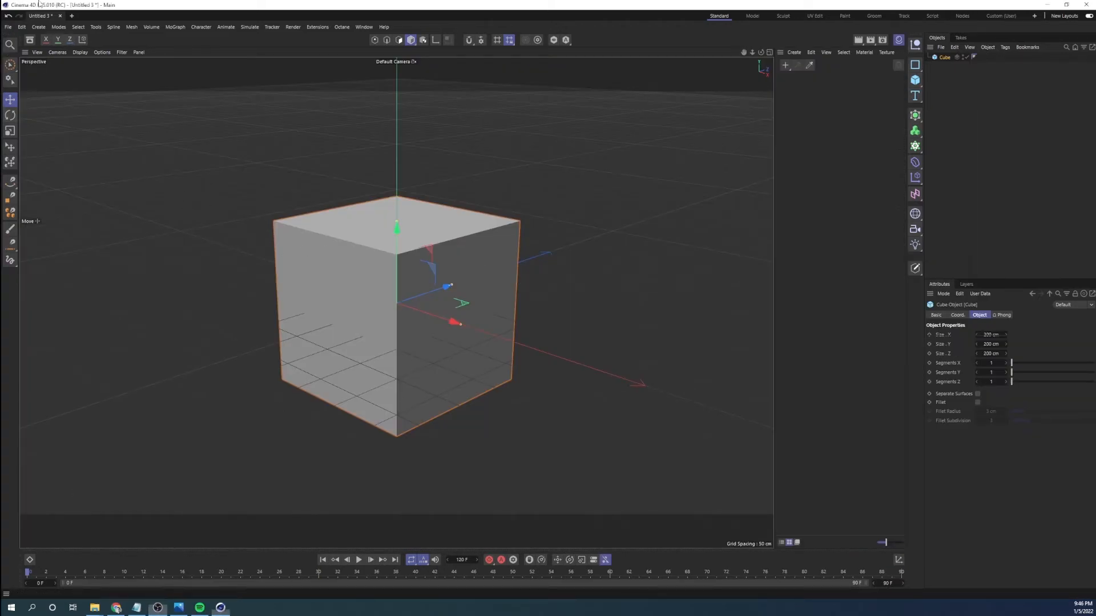
- Open the Asset Browser and browse its Materials categories, including Ceramic, Ice & Snow, Plastic and Stonework
click(30, 40)
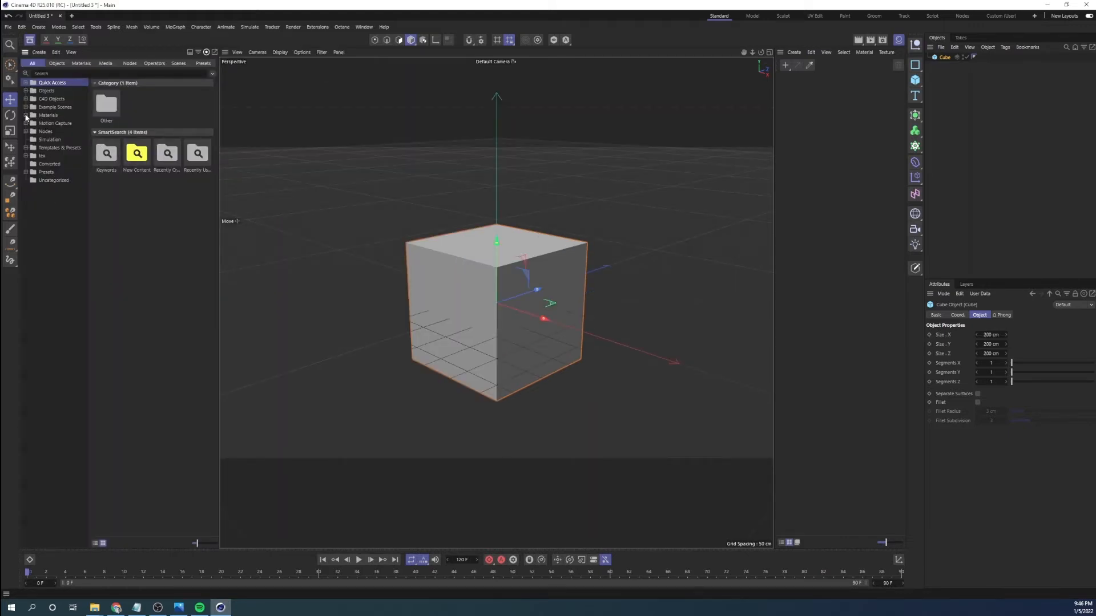
click(26, 115)
click(48, 134)
click(56, 156)
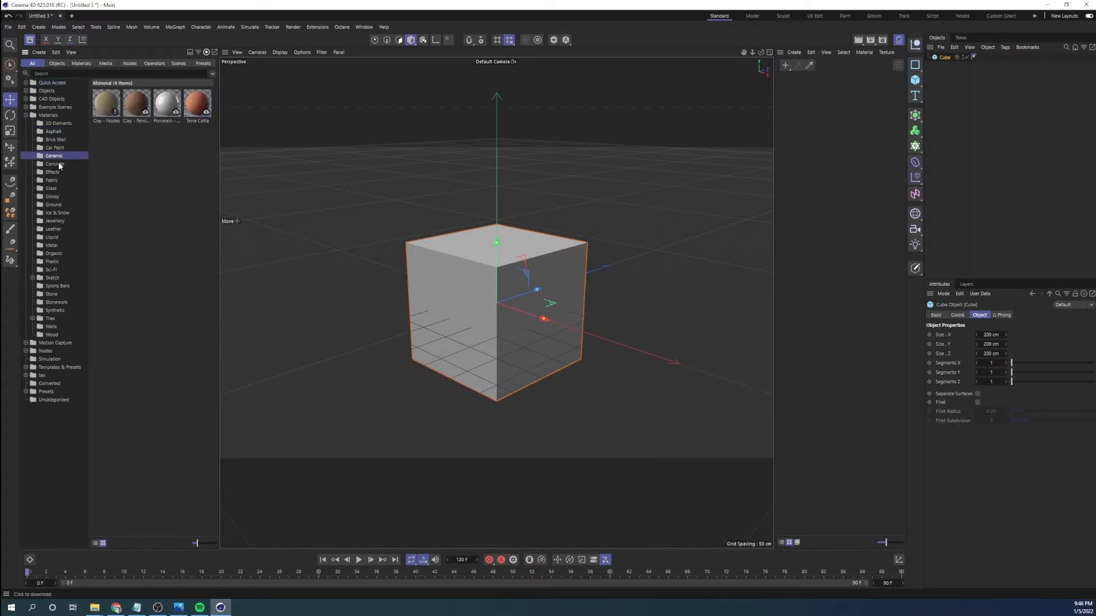
click(57, 221)
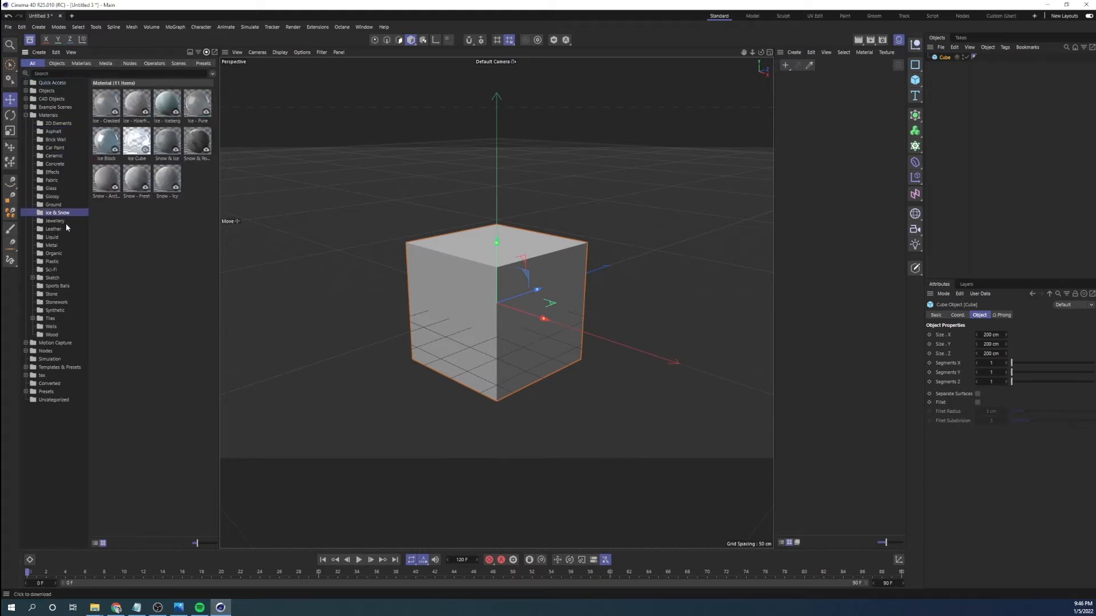
click(52, 262)
click(54, 303)
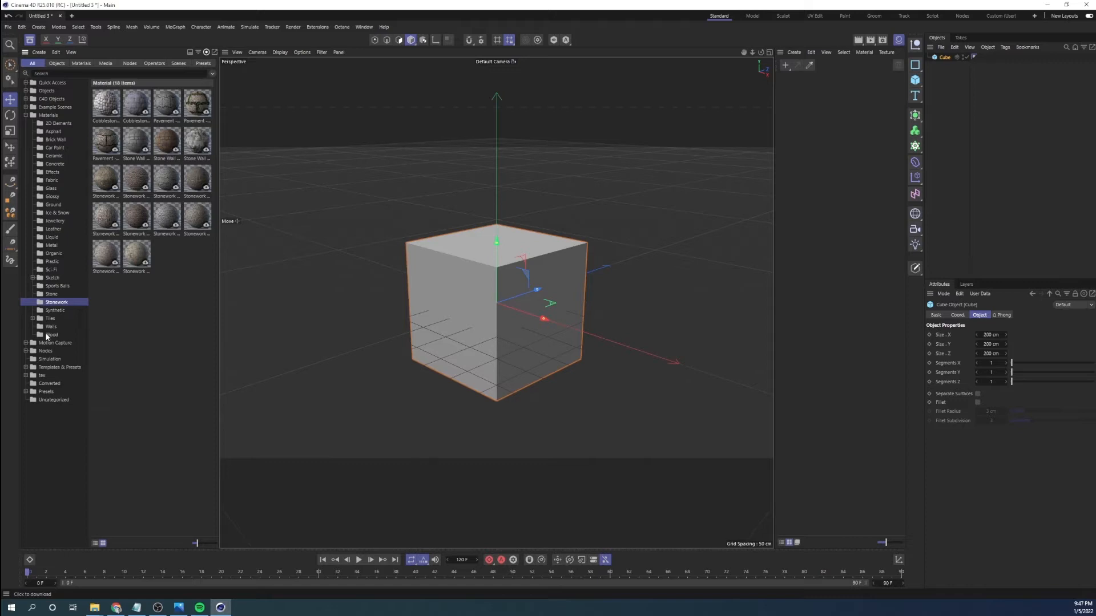
- Browse the Wood materials and the architectural example scenes and renders in the Asset Browser, and open the Lake House example scene
click(49, 335)
click(26, 116)
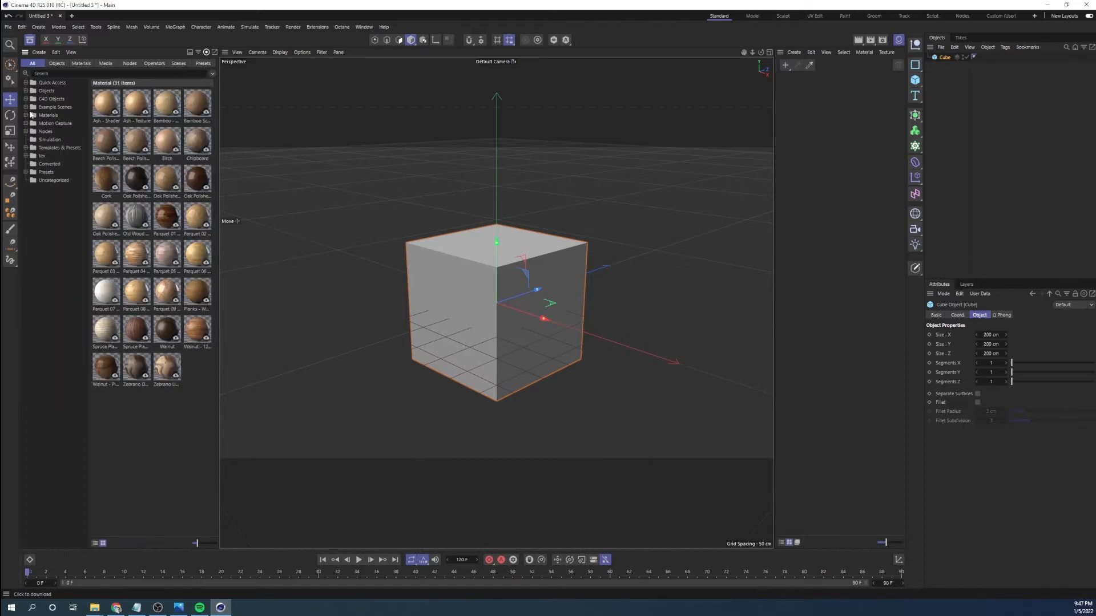
click(25, 107)
click(55, 107)
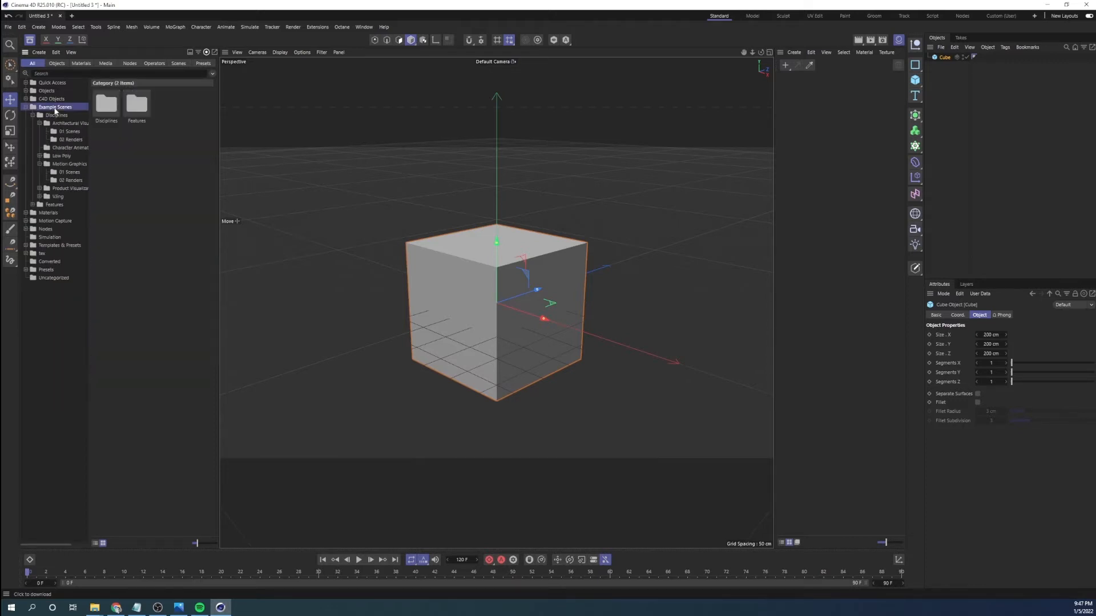
click(59, 131)
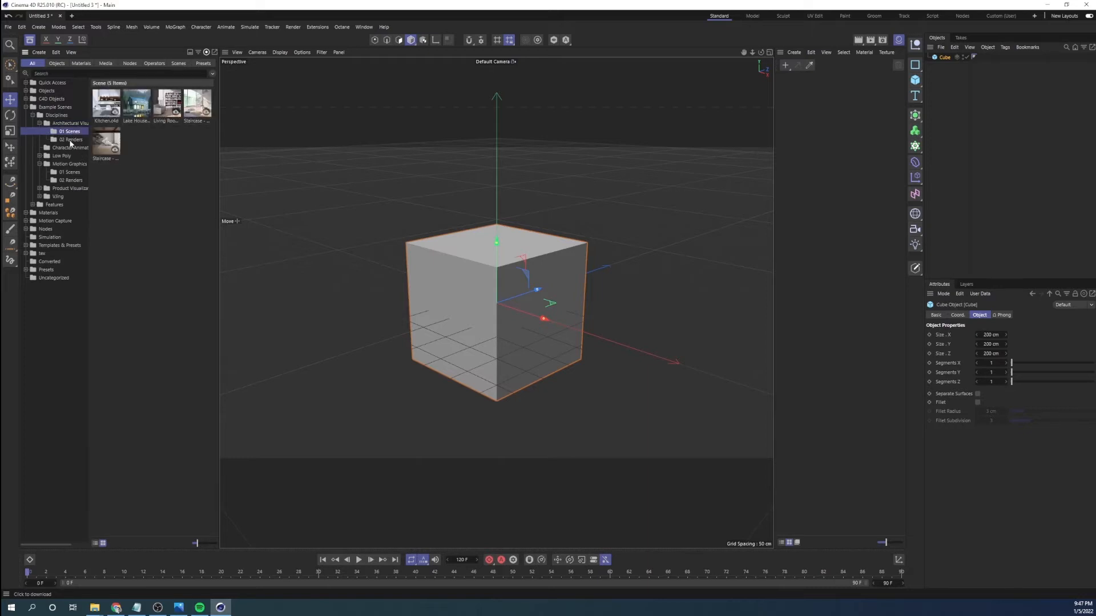
click(70, 141)
click(70, 125)
click(77, 133)
double_click(147, 117)
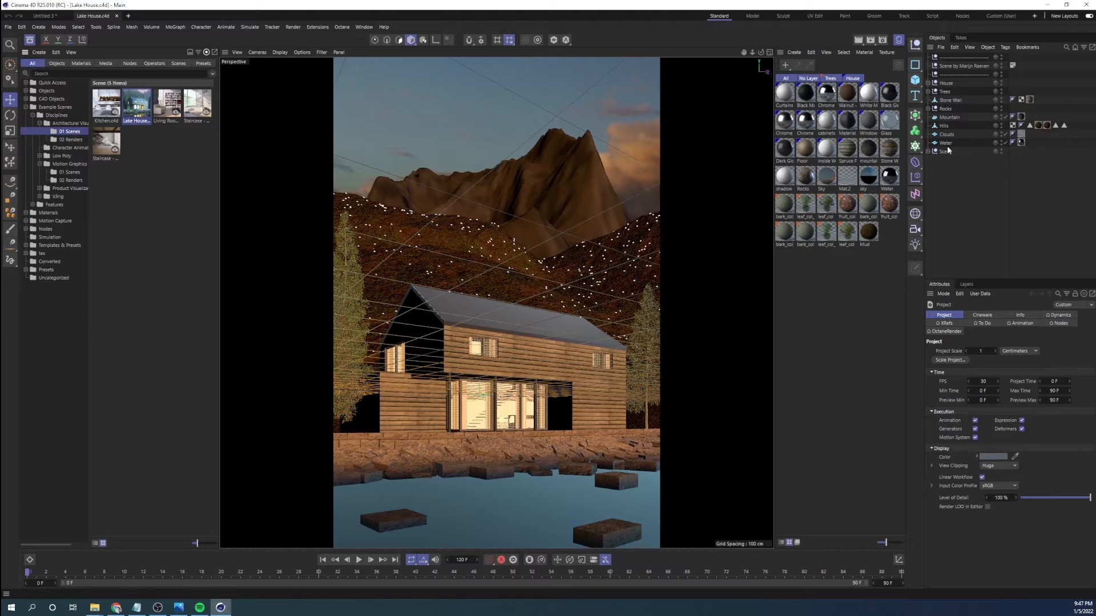
- Open the 02 Rectangle example from the Motion Graphics scenes and play its animation, stopping partway through
click(69, 172)
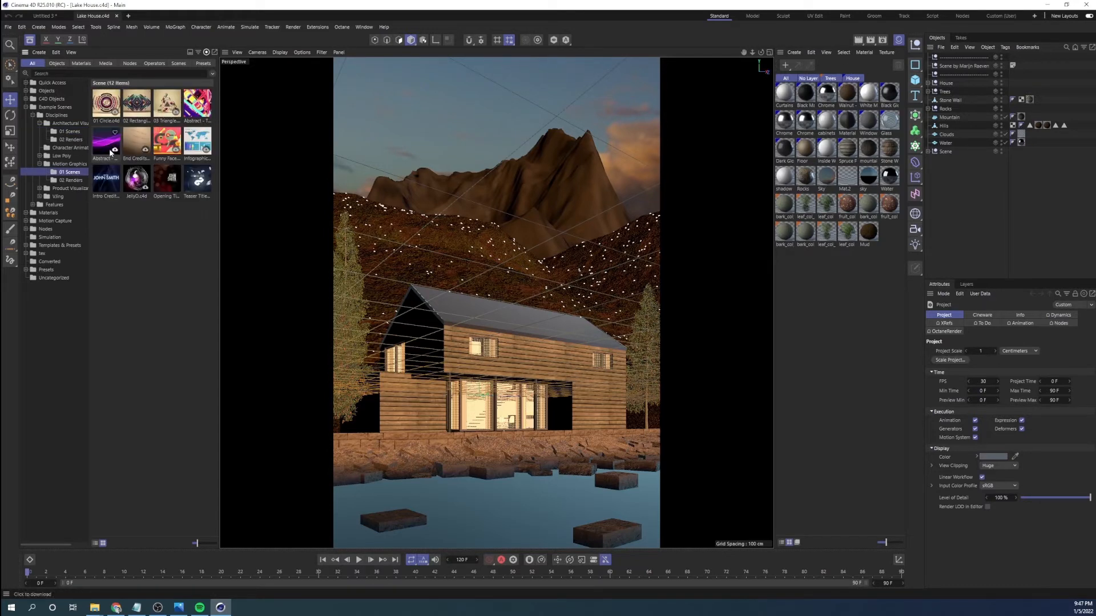
double_click(137, 103)
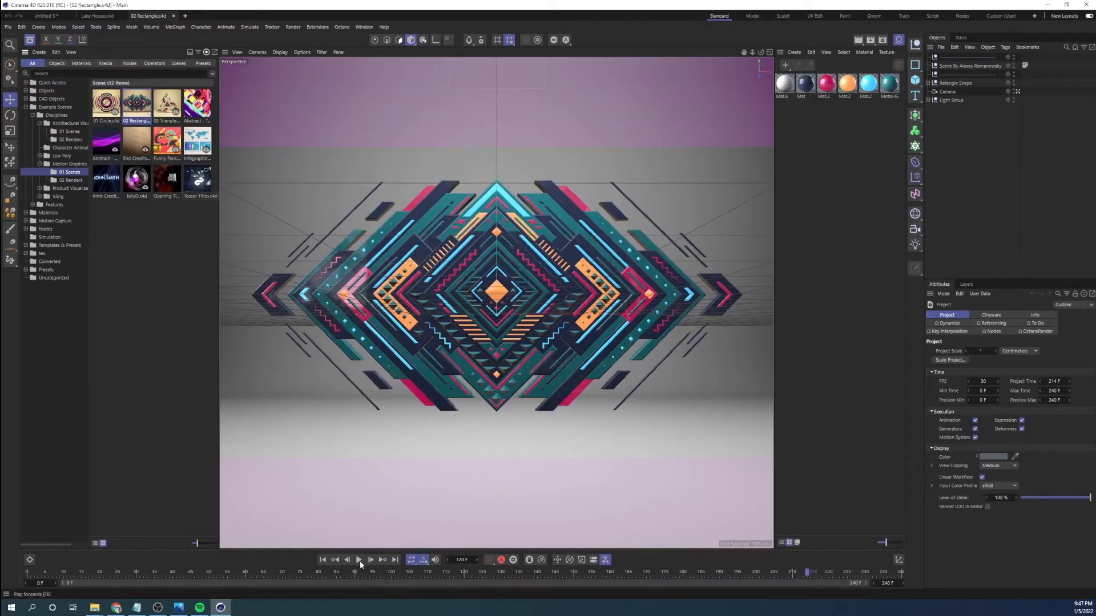
click(359, 560)
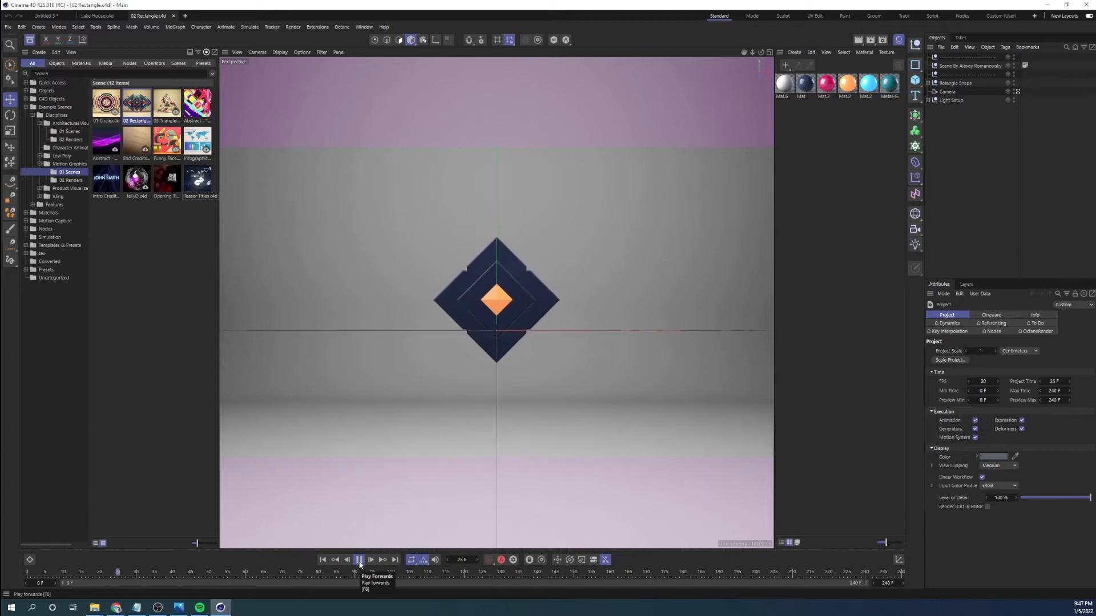
click(359, 560)
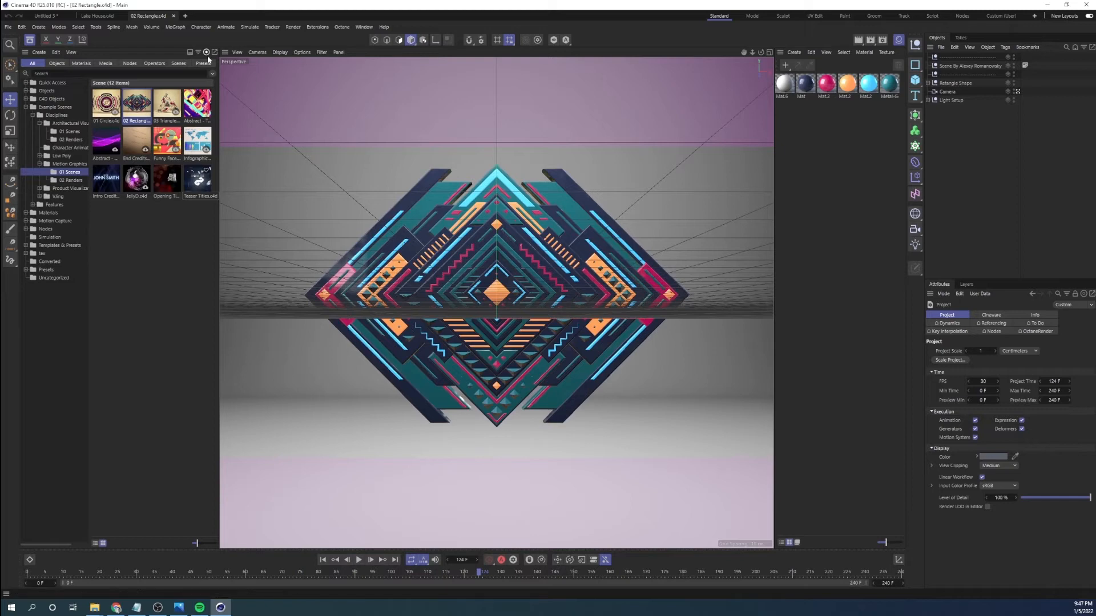
- Switch between the open Lake House, 02 Rectangle and Untitled 3 documents, return to Untitled 3, and close the Asset Browser
click(104, 17)
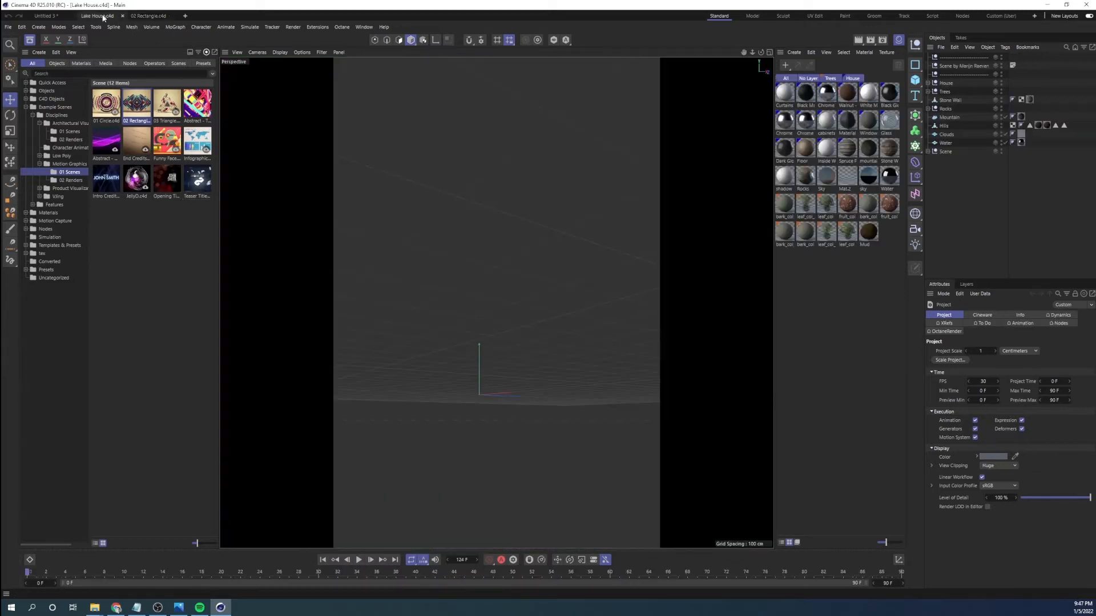
click(45, 18)
click(145, 16)
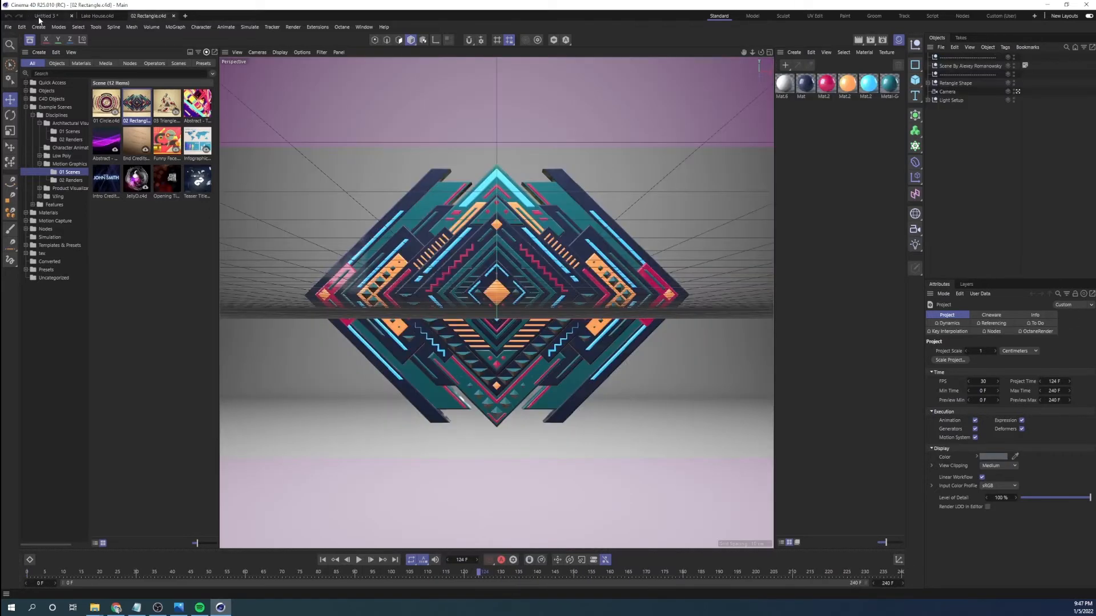
click(39, 17)
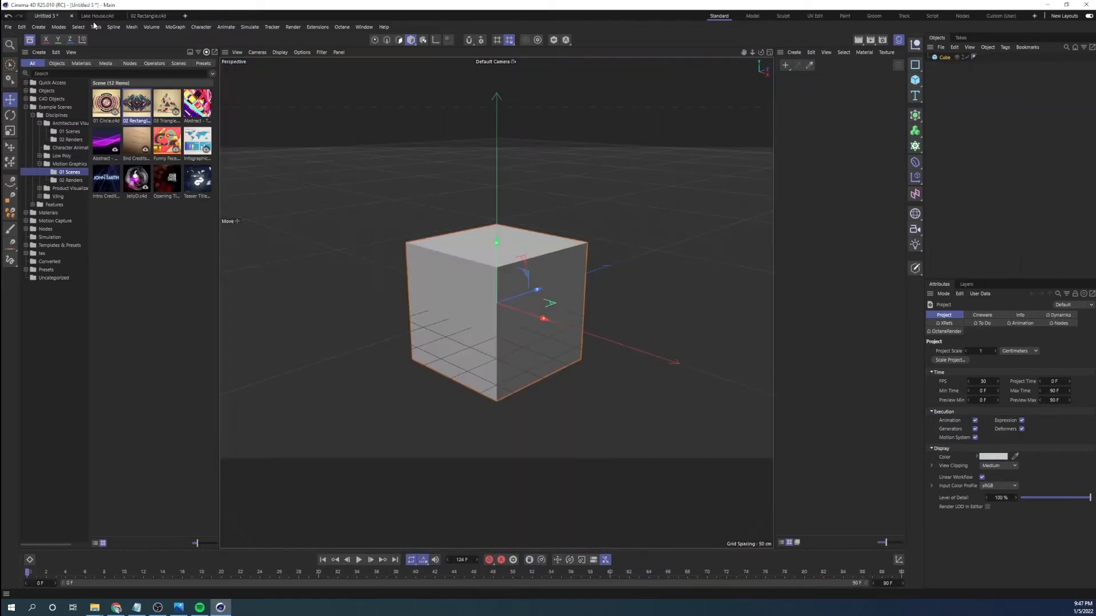
click(360, 27)
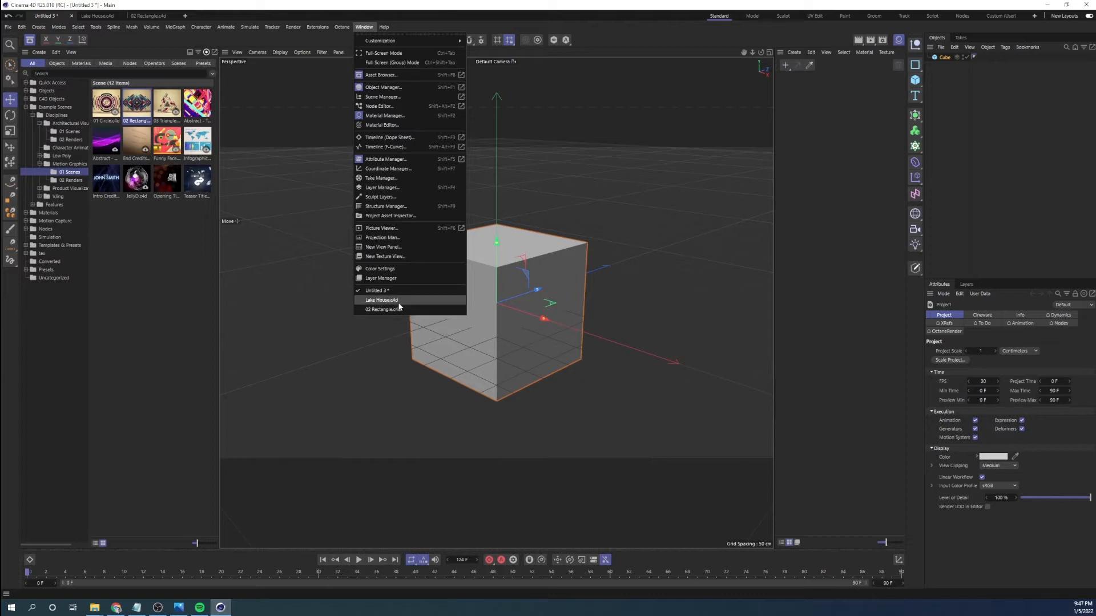
click(350, 4)
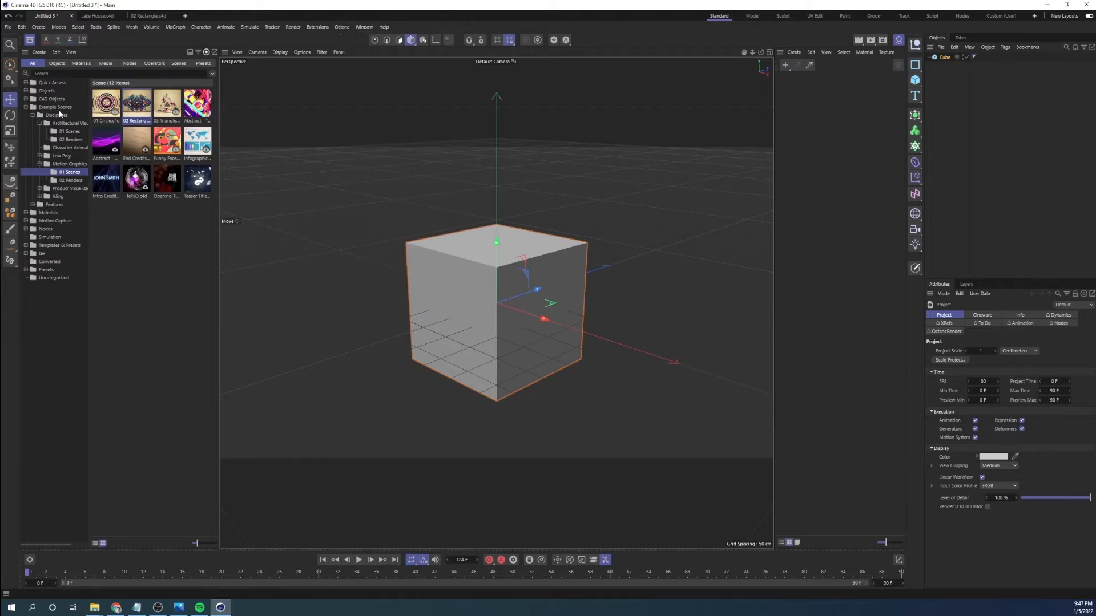
click(29, 39)
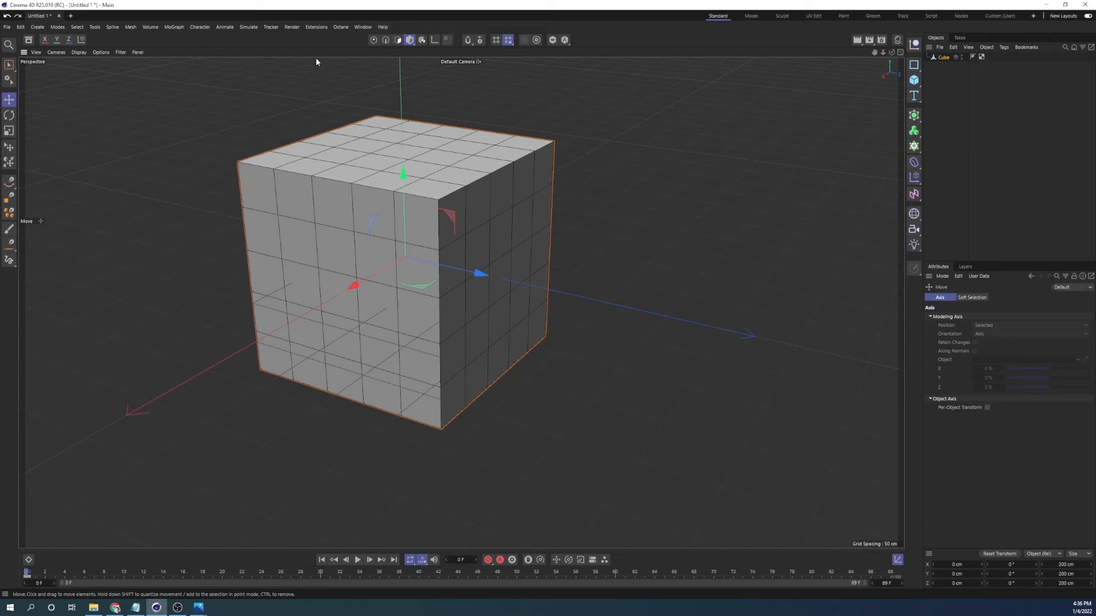
- Add a Circle spline around the cube and lay it flat by setting its pitch rotation to 90°
click(912, 66)
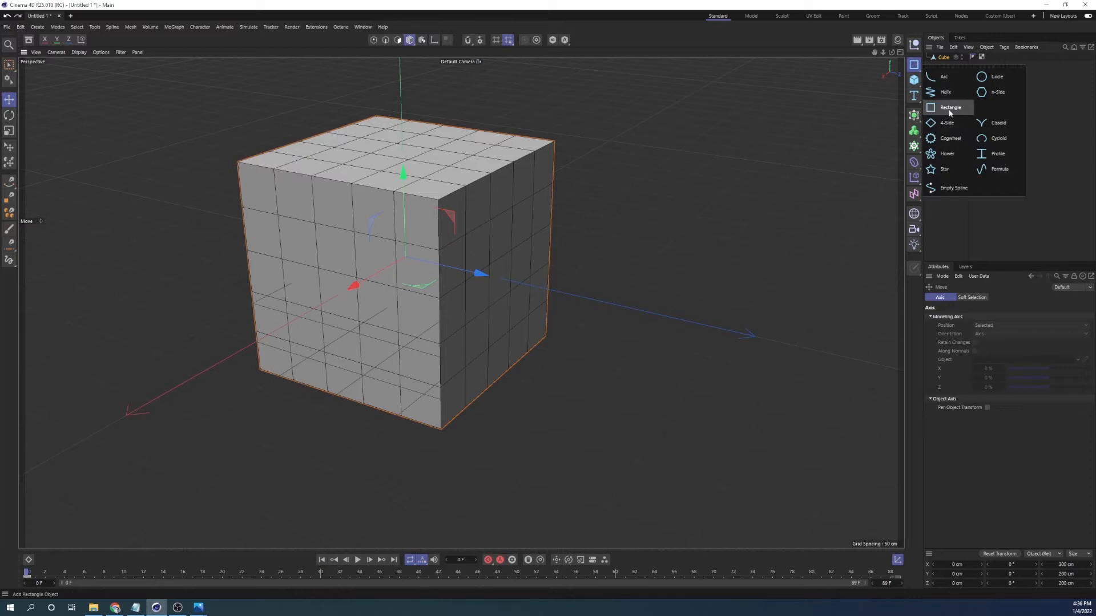
click(994, 86)
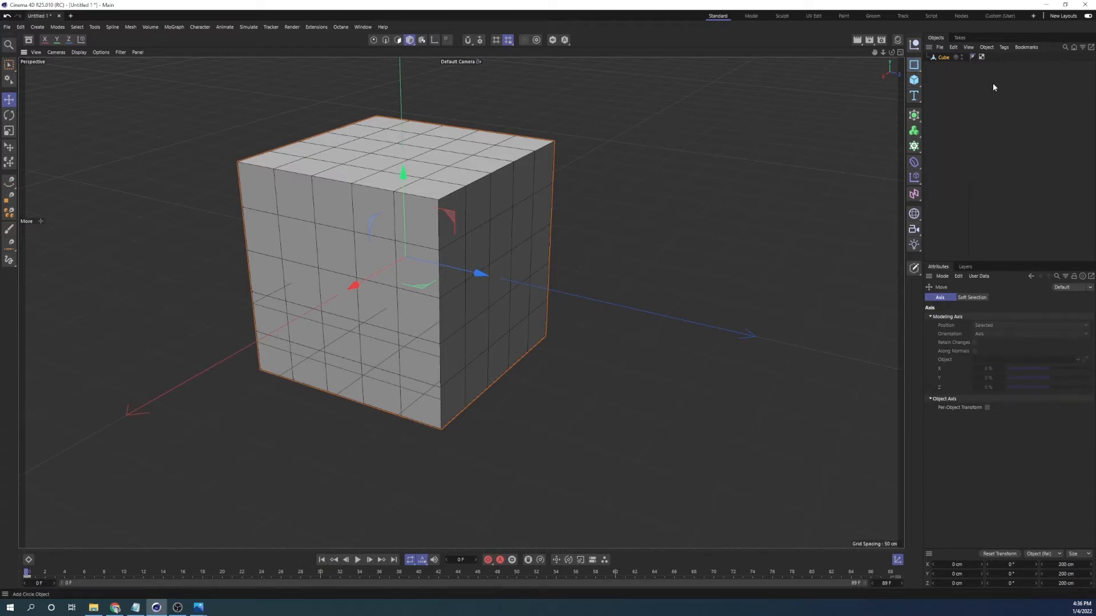
alt+drag(514, 219, 452, 225)
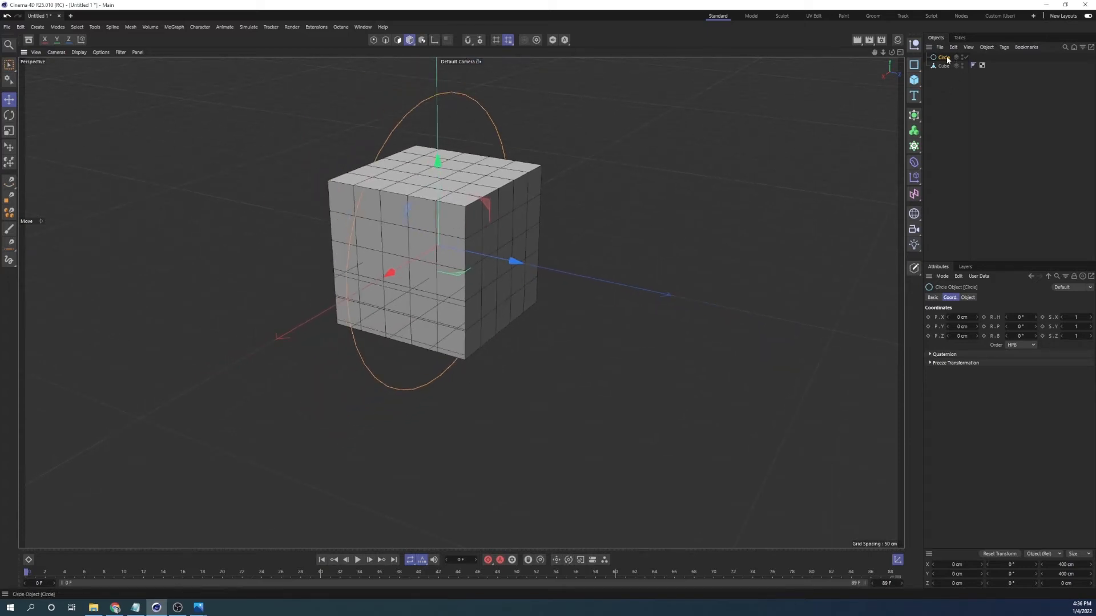
click(9, 116)
drag(464, 223, 622, 418)
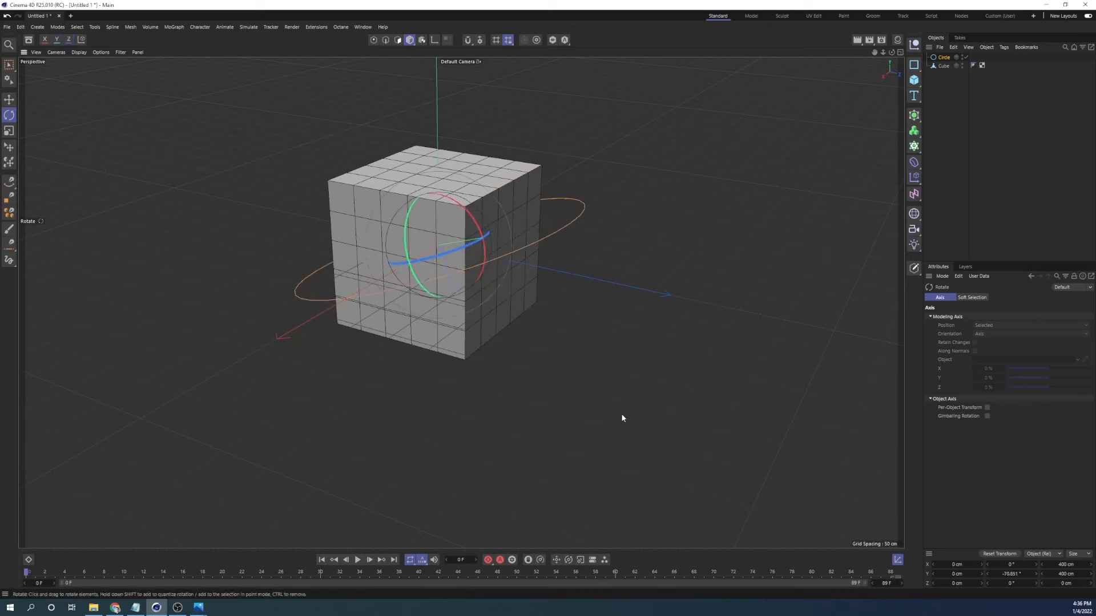
click(1018, 578)
text(90)
key(Return)
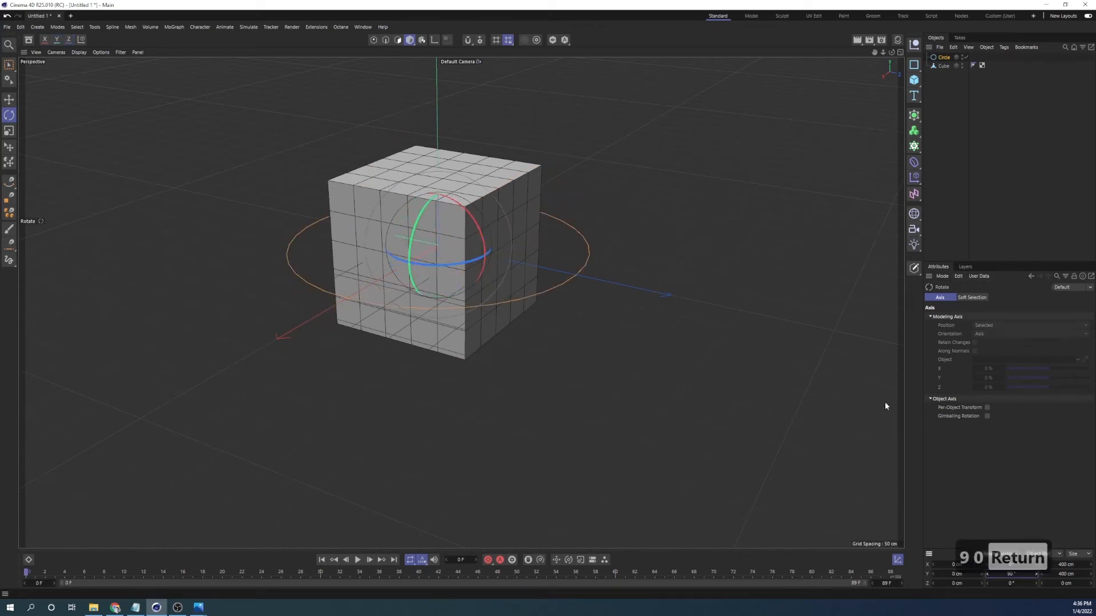
- Scale the circle spline up uniformly to about 894 cm so that it surrounds the cube widely
click(944, 57)
alt+drag(437, 211, 353, 249)
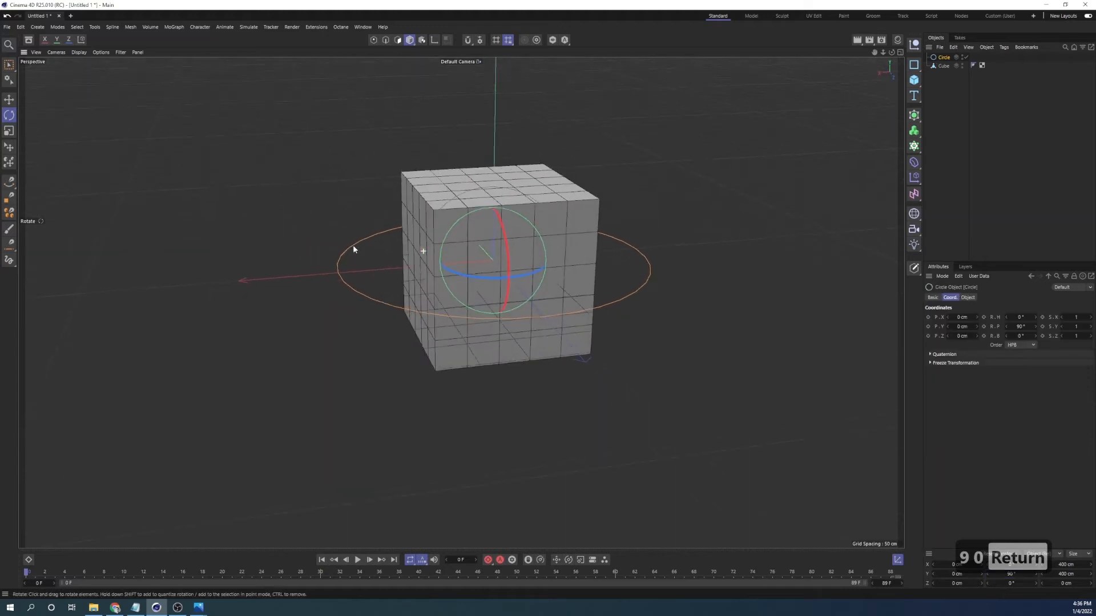
click(9, 131)
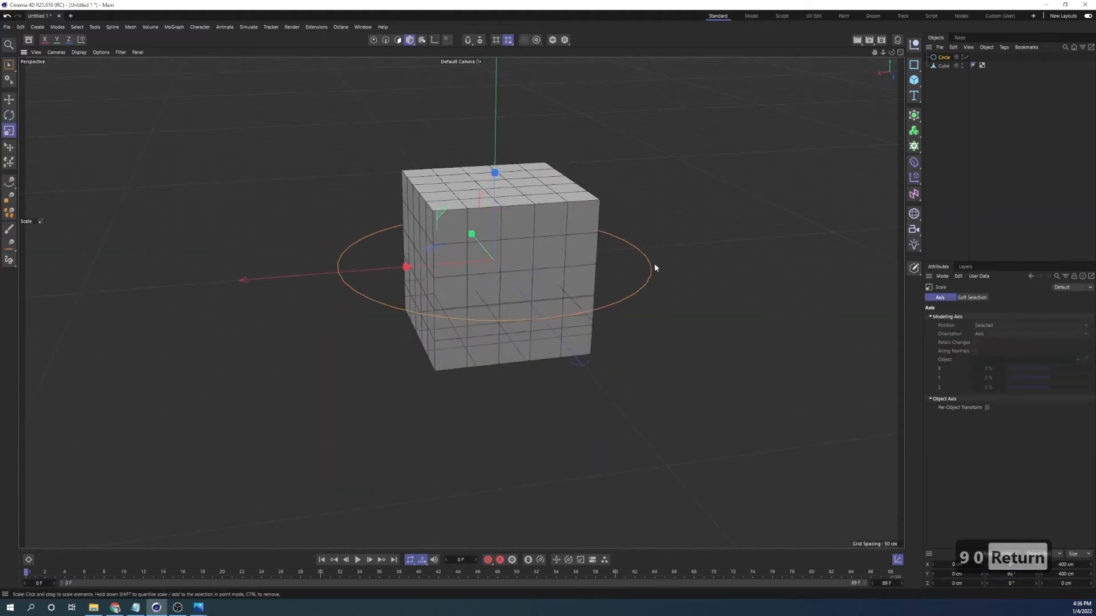
drag(655, 267, 810, 256)
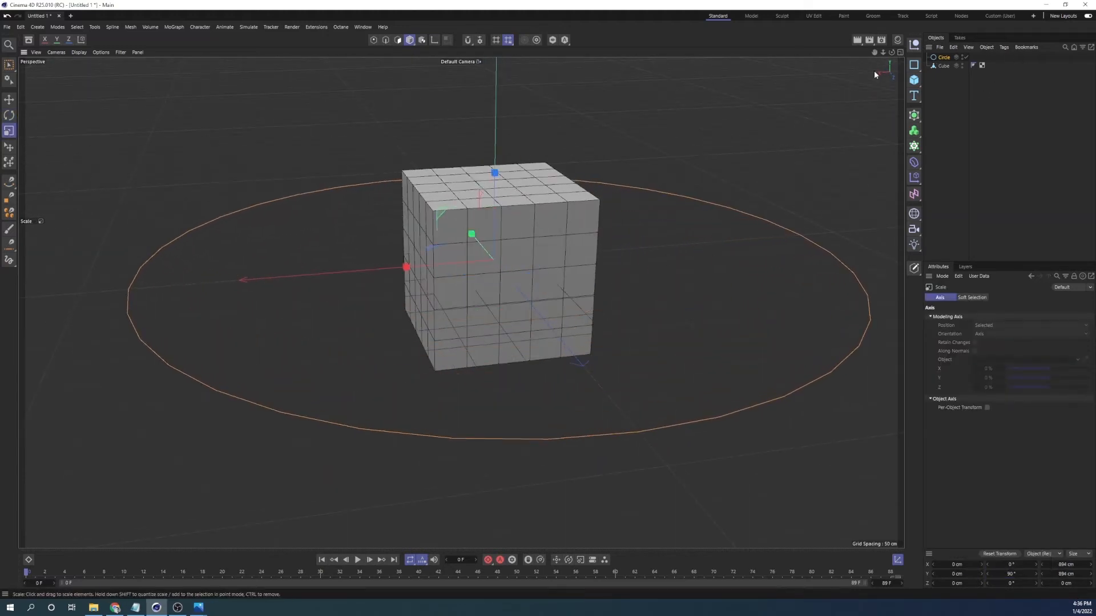
- Add an Align to Spline animation tag to the cube
click(943, 66)
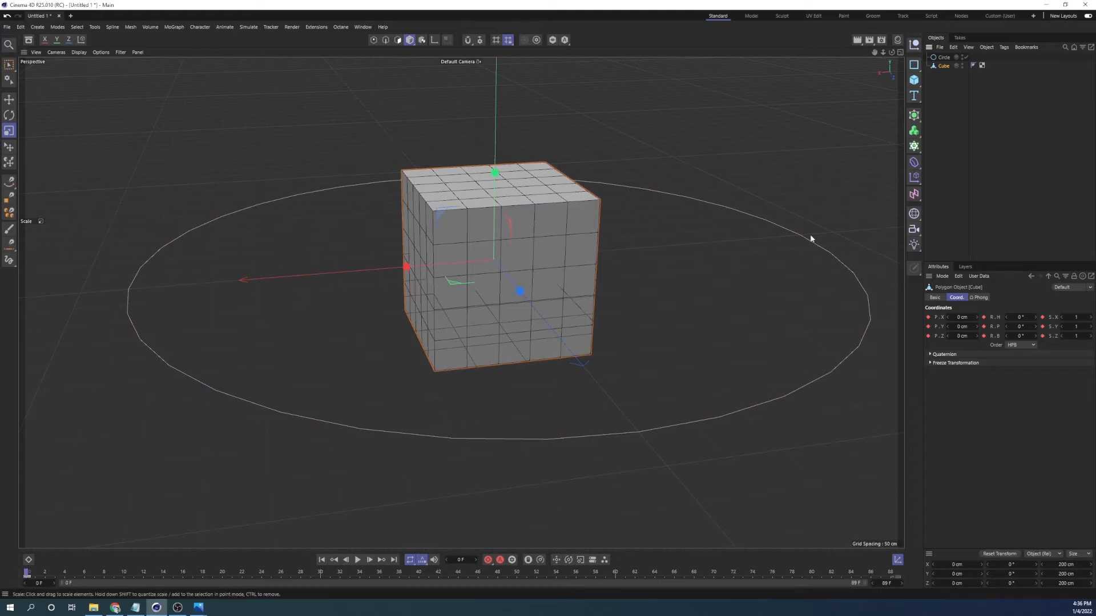
click(1005, 48)
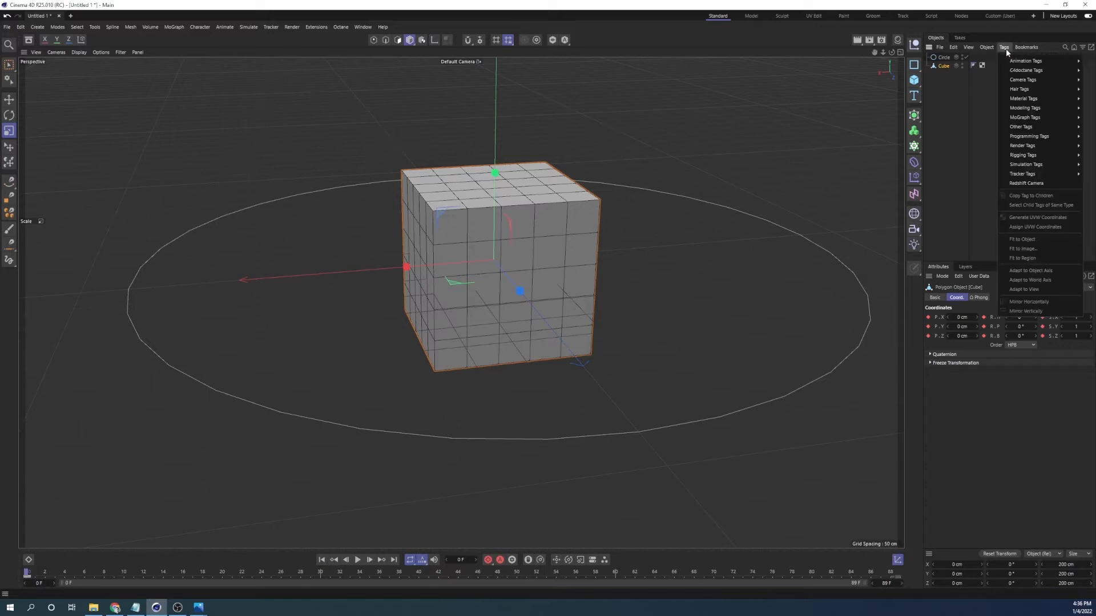
click(1006, 49)
click(1005, 49)
mouse_move(1010, 63)
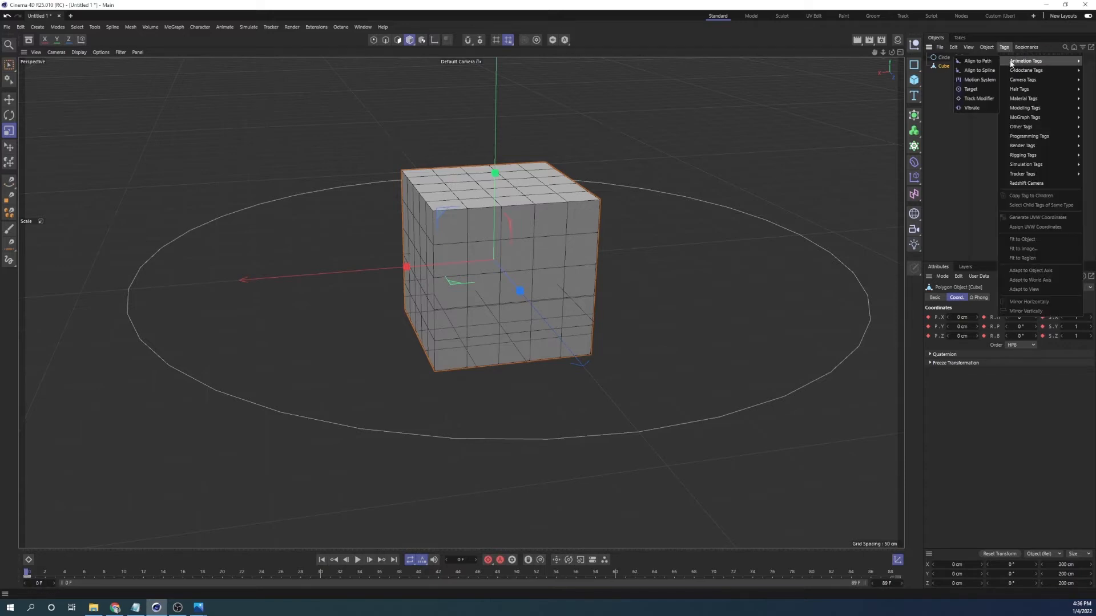
click(984, 72)
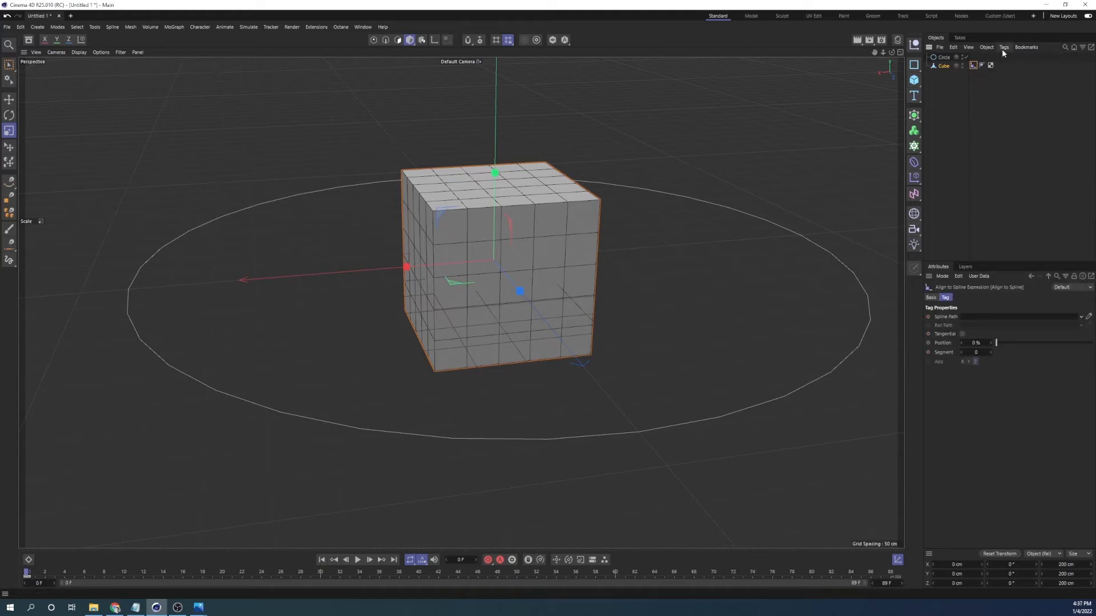
- Assign the circle as the spline path of the cube's Align to Spline tag
click(1003, 49)
click(974, 67)
drag(943, 59, 973, 237)
drag(981, 312, 979, 316)
alt+middle_drag(478, 264, 526, 257)
alt+right_drag(508, 256, 400, 277)
alt+middle_drag(514, 261, 460, 274)
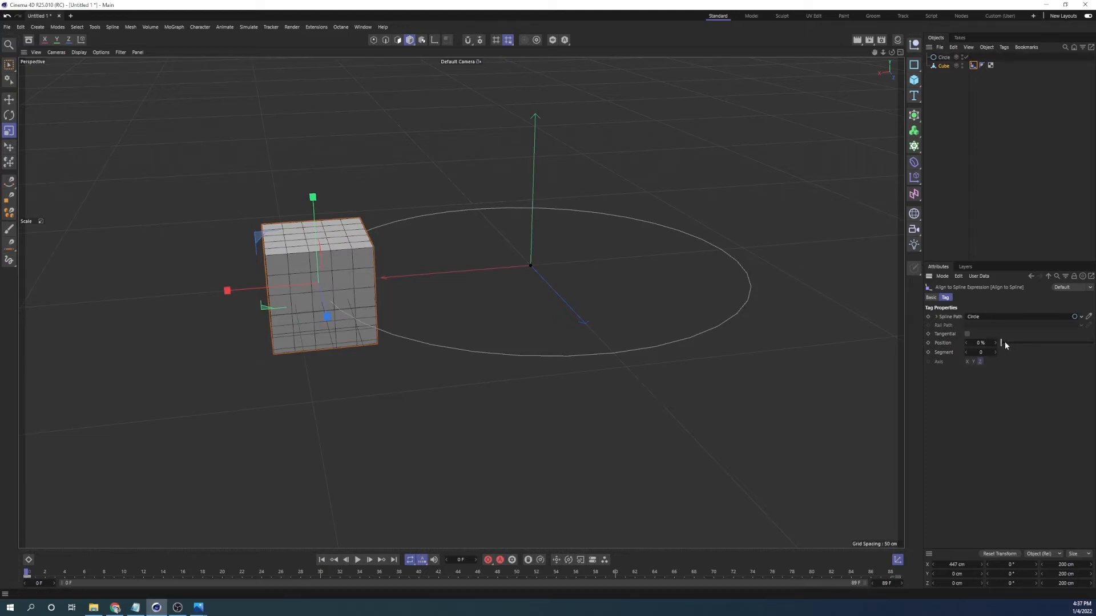
- Keyframe the tag's Position from 0 % at the start to 100 % at frame 89, and play the animation
mouse_move(1002, 343)
mouse_down()
mouse_move(1093, 340)
mouse_move(1000, 351)
mouse_up()
drag(893, 573, 909, 575)
drag(1006, 345, 1093, 343)
click(928, 342)
click(356, 560)
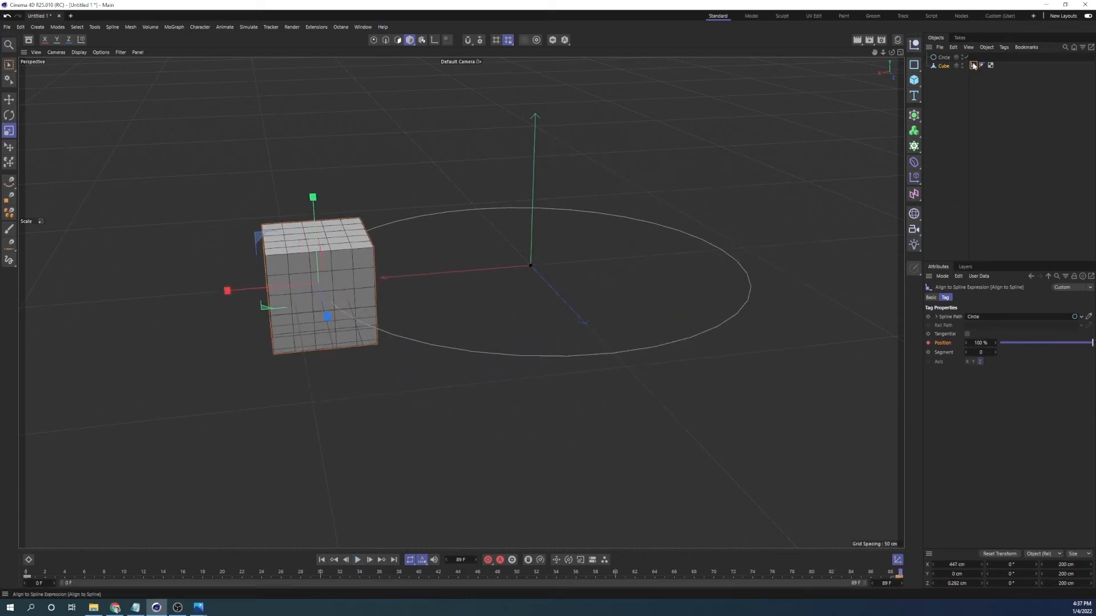
- Delete the cube's Align to Spline tag and the circle spline
key(Delete)
click(946, 57)
key(Delete)
- Move the cube back to the world origin by setting its Z and X positions to 0 cm
click(942, 58)
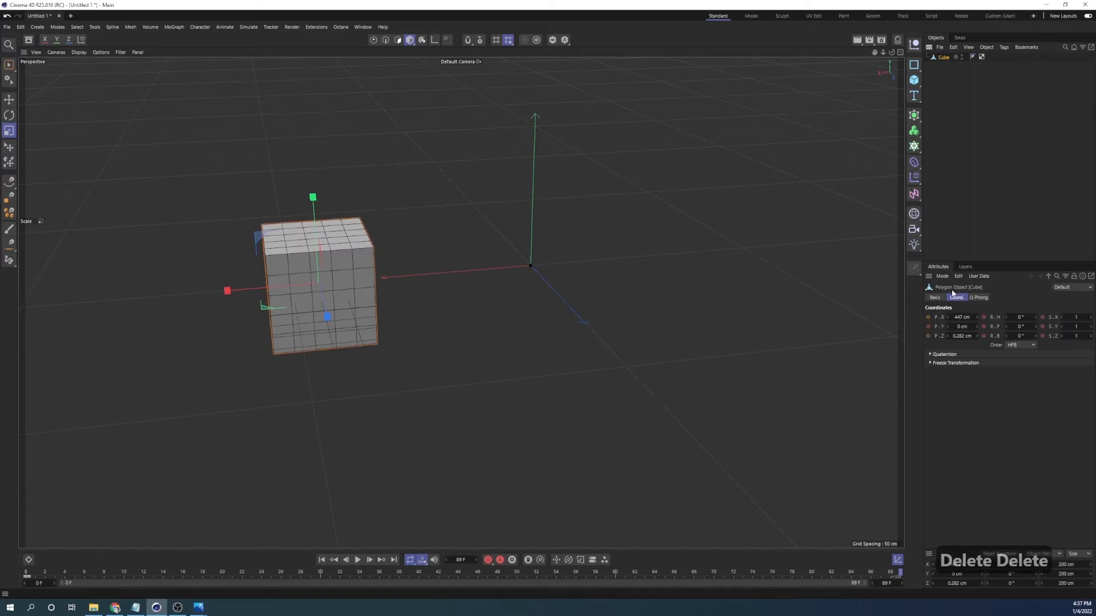
click(947, 584)
text(0)
key(Return)
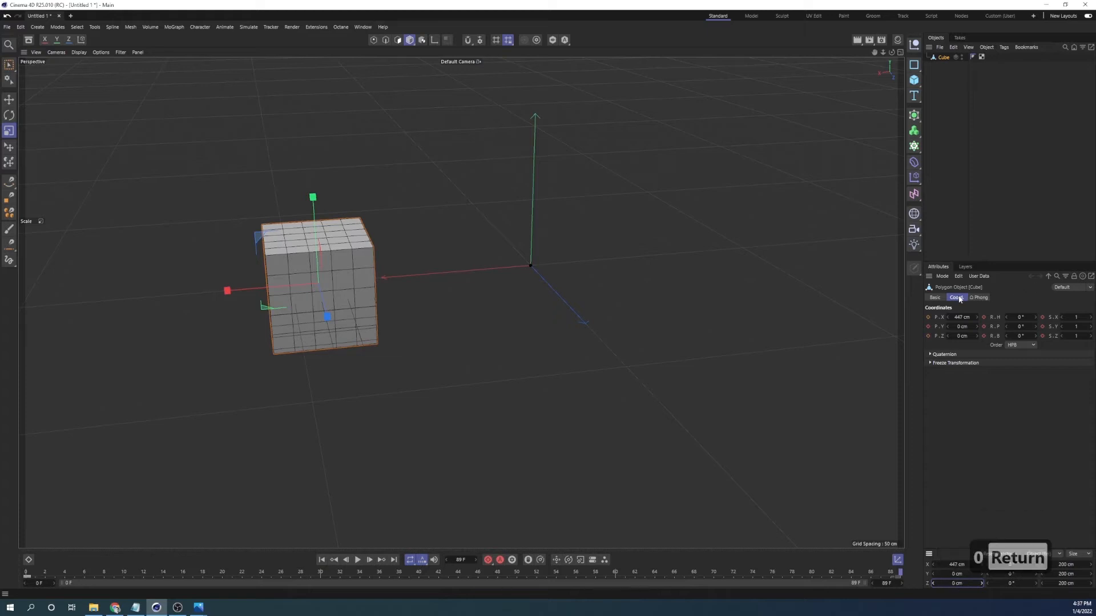
click(961, 316)
text(0)
key(Return)
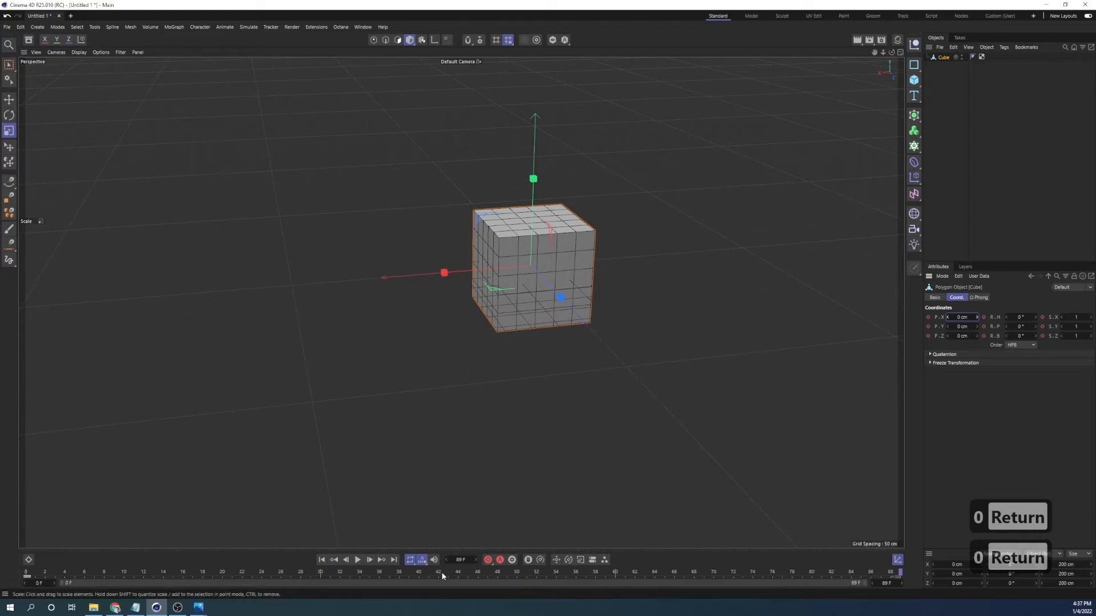
- Delete the animation tracks from the cube's X, Y and Z position coordinates
right_click(927, 320)
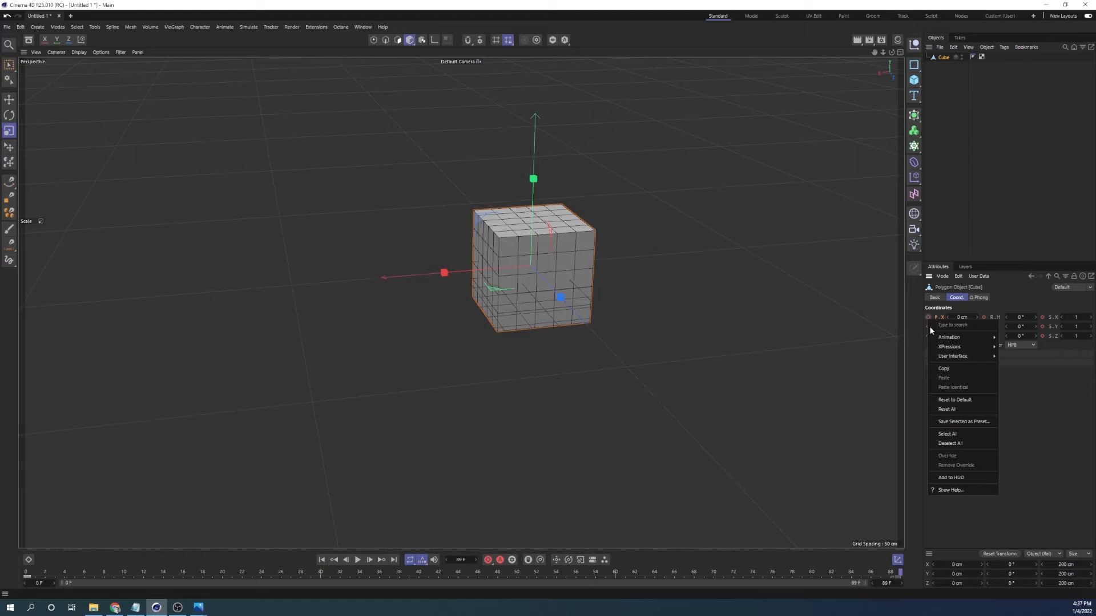
mouse_move(967, 338)
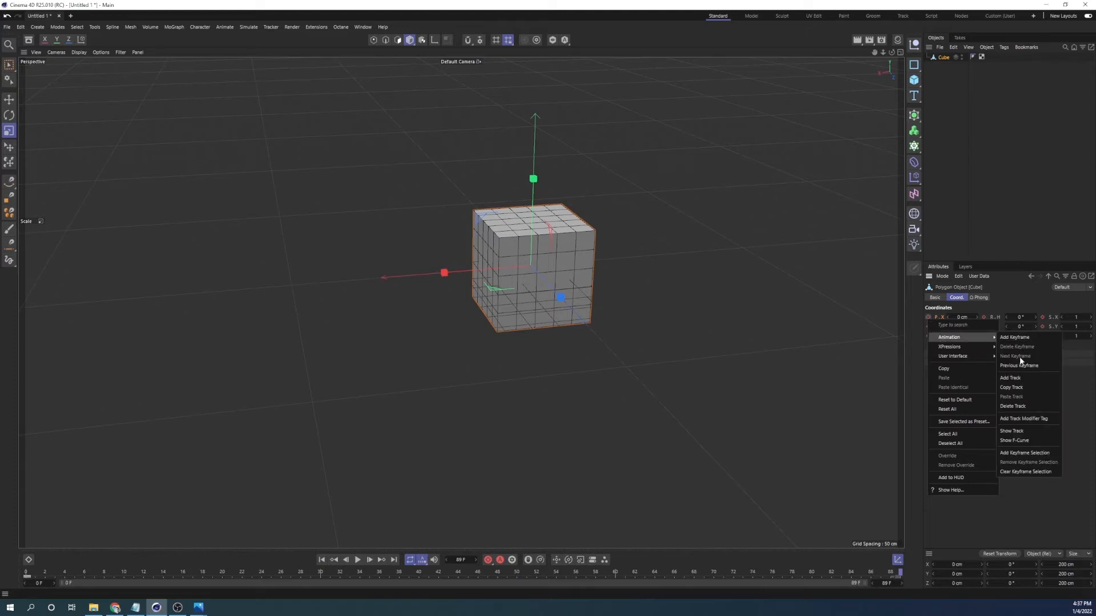
click(1014, 407)
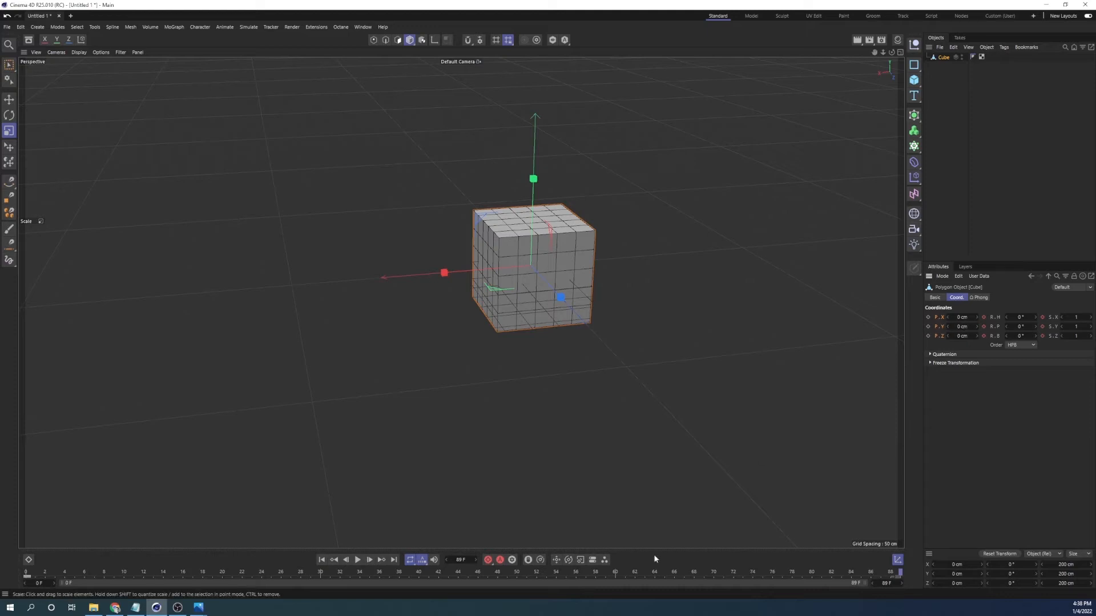
- Delete the animation tracks from the cube's rotation and scale coordinates and return the timeline to frame 0
right_click(990, 321)
mouse_move(1007, 336)
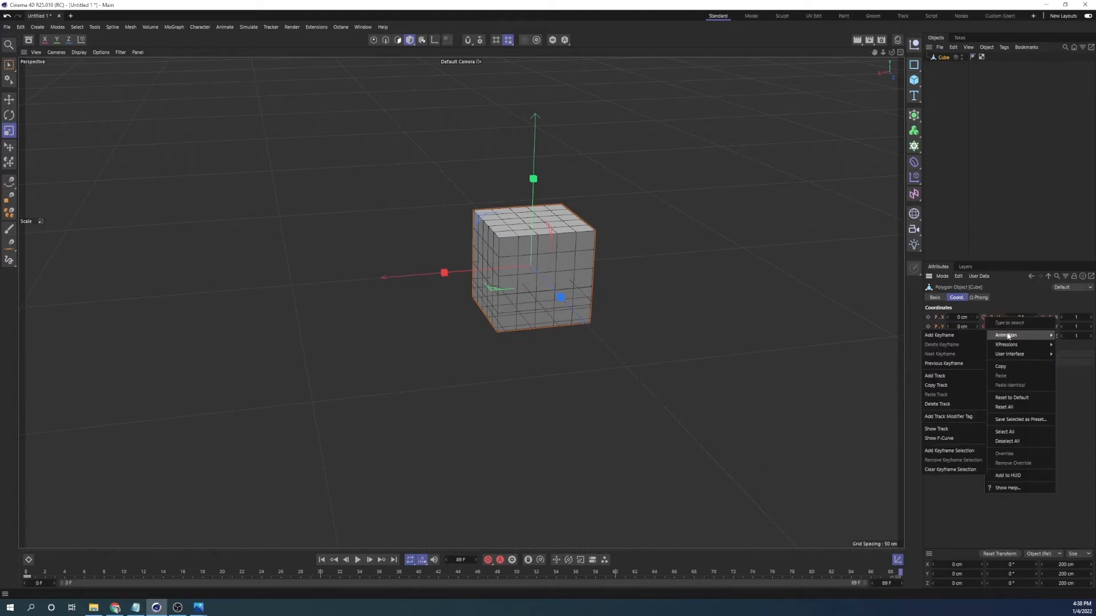
click(948, 404)
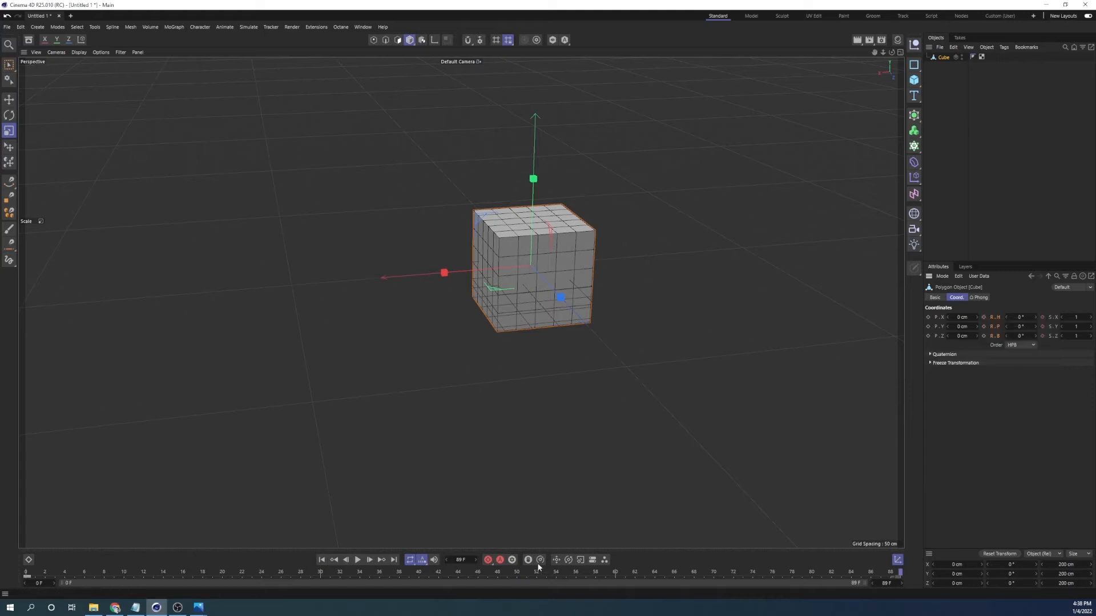
click(28, 577)
key(Delete)
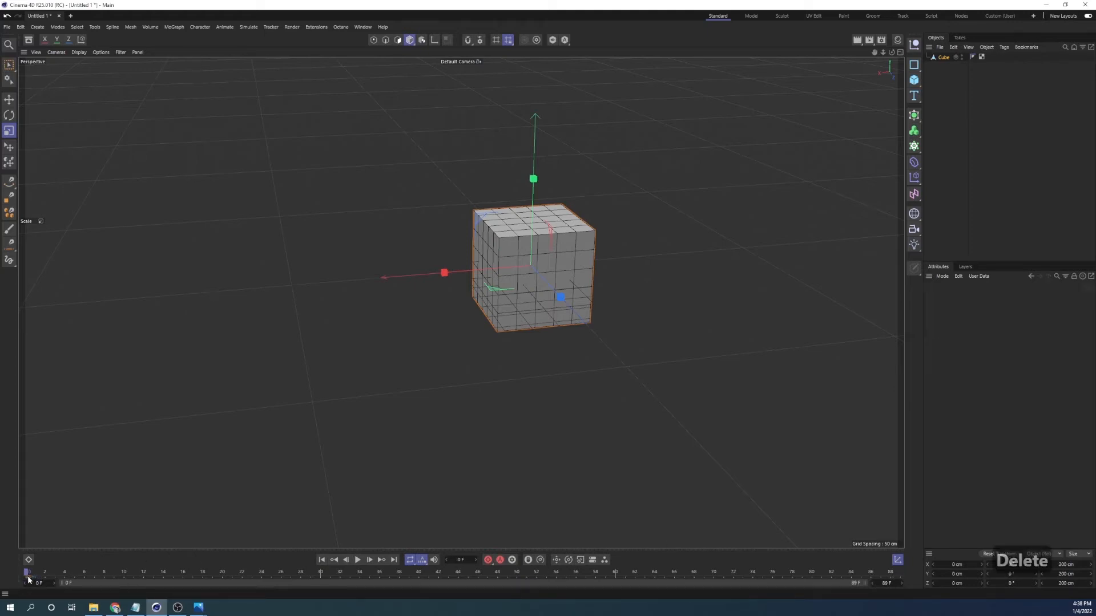
click(945, 57)
right_click(1039, 321)
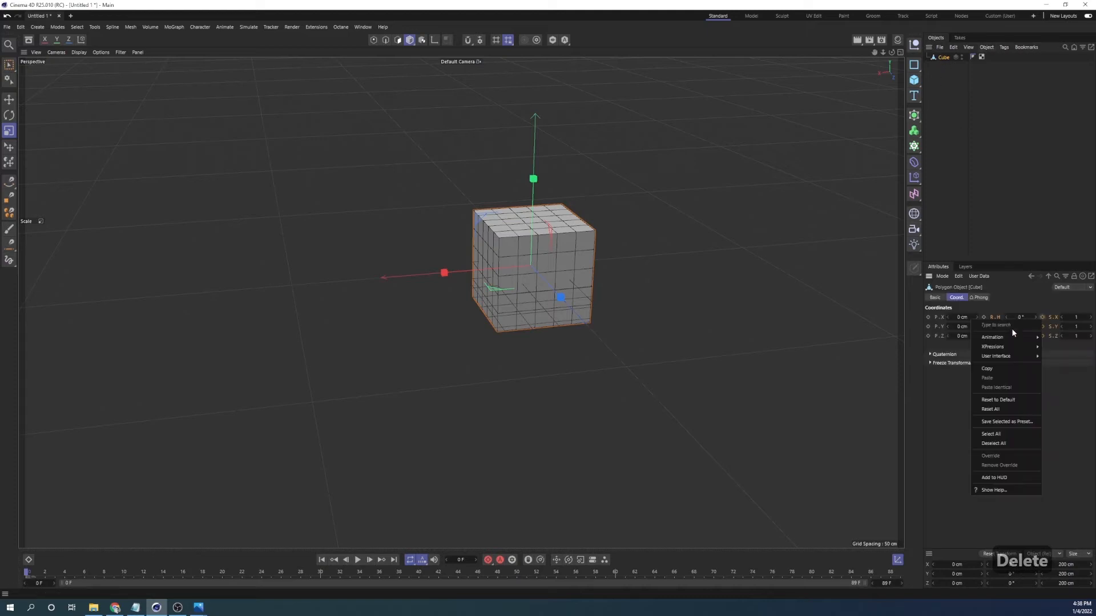
mouse_move(1005, 338)
click(929, 406)
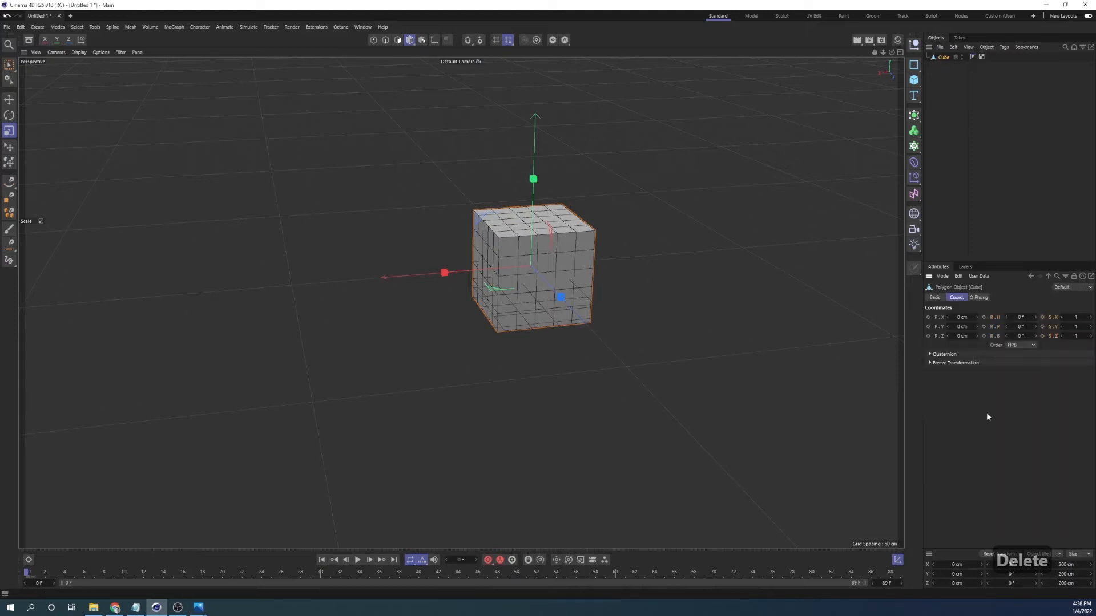
- Add a Figure primitive and raise it about 111 cm along Y so that it stands on the cube
alt+drag(585, 283, 597, 276)
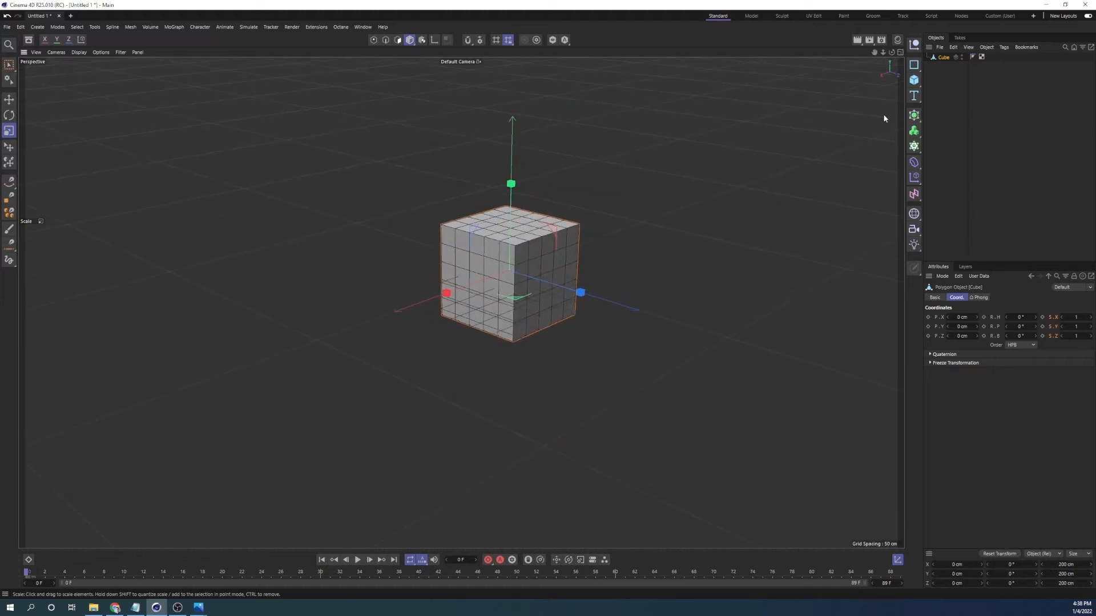
click(915, 81)
click(943, 150)
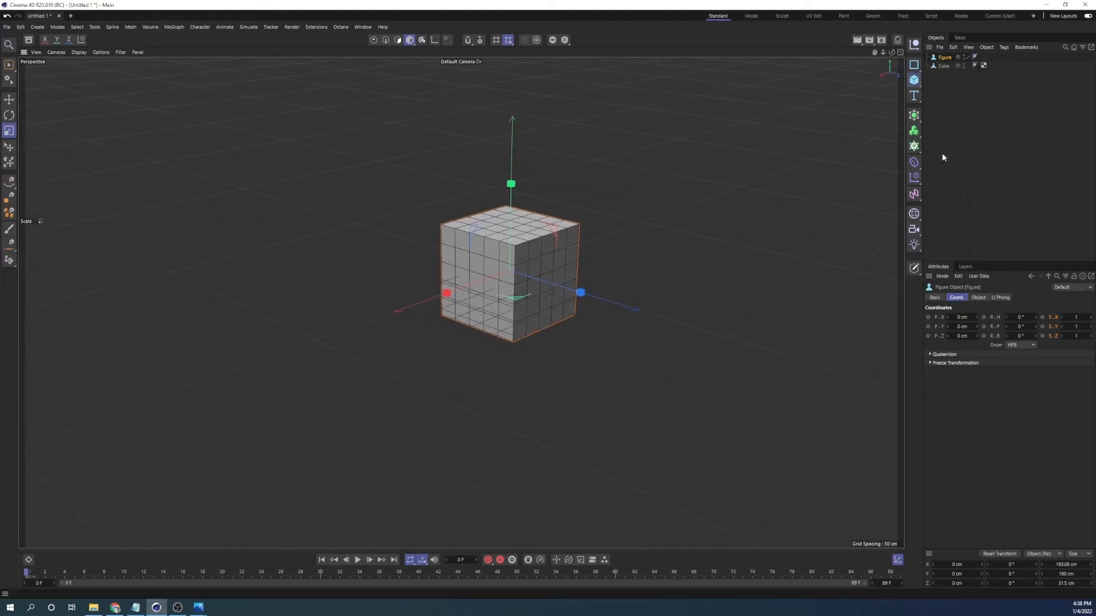
click(5, 101)
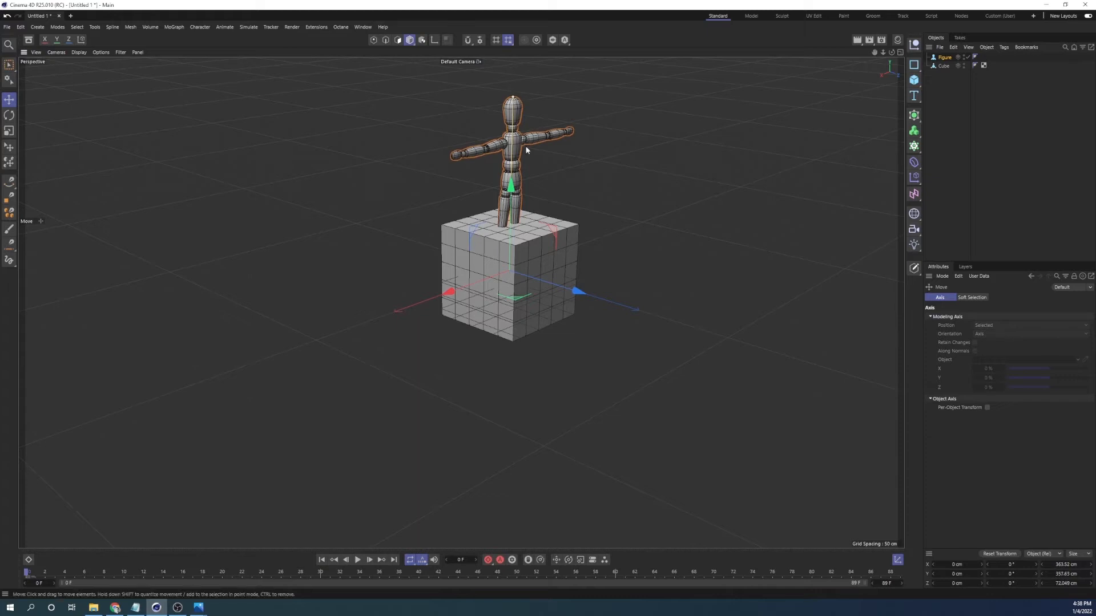
drag(512, 193, 530, 158)
- Add a Tube primitive beside the cube, about 265 cm along Z, and delete the figure
click(914, 80)
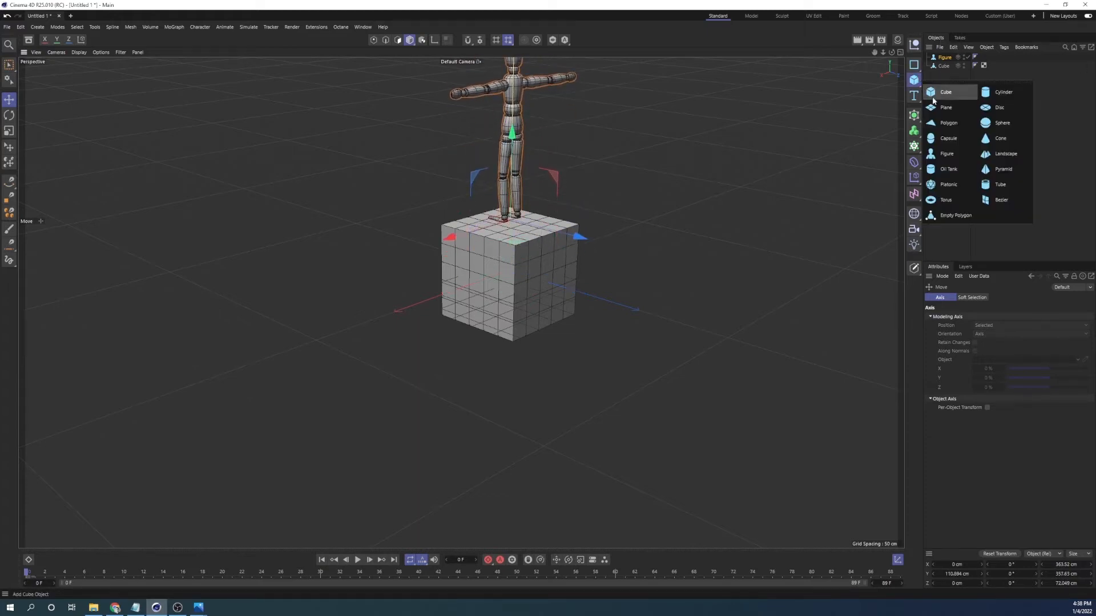
click(1001, 184)
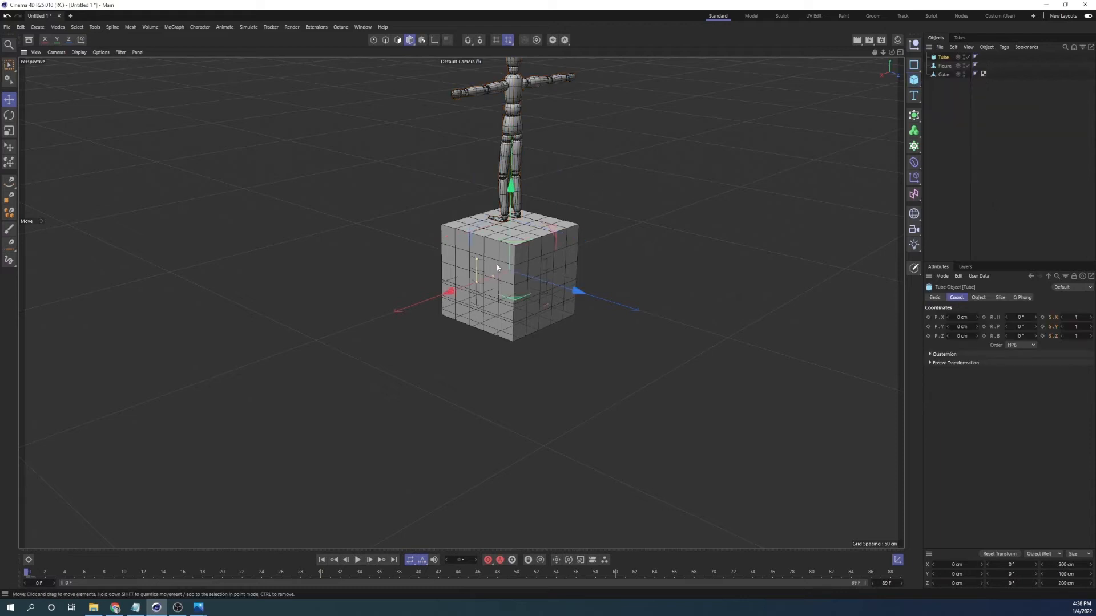
drag(598, 303, 614, 284)
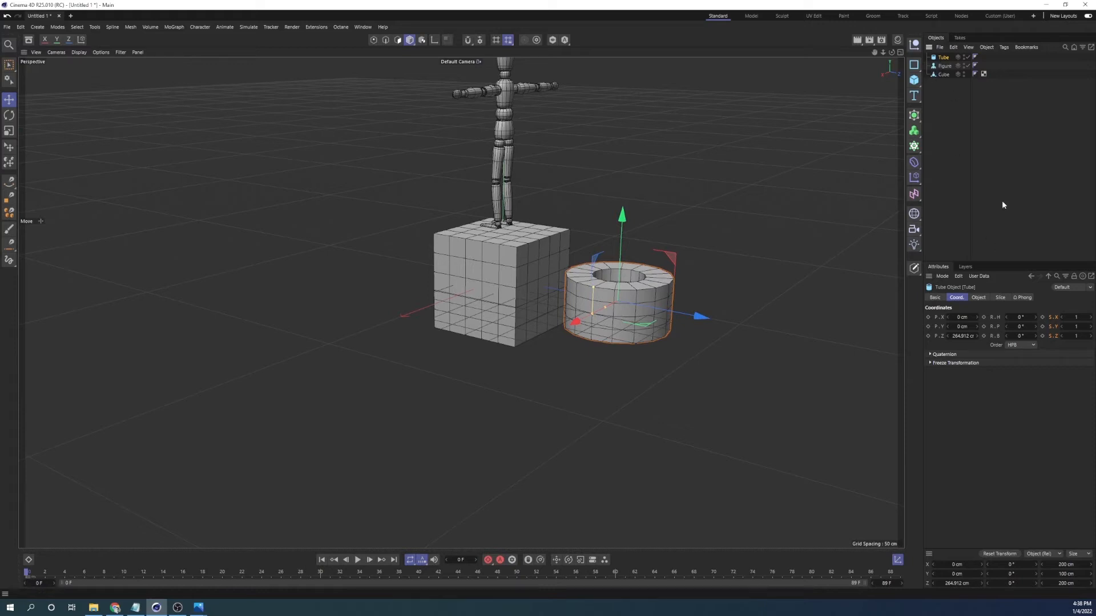
click(943, 65)
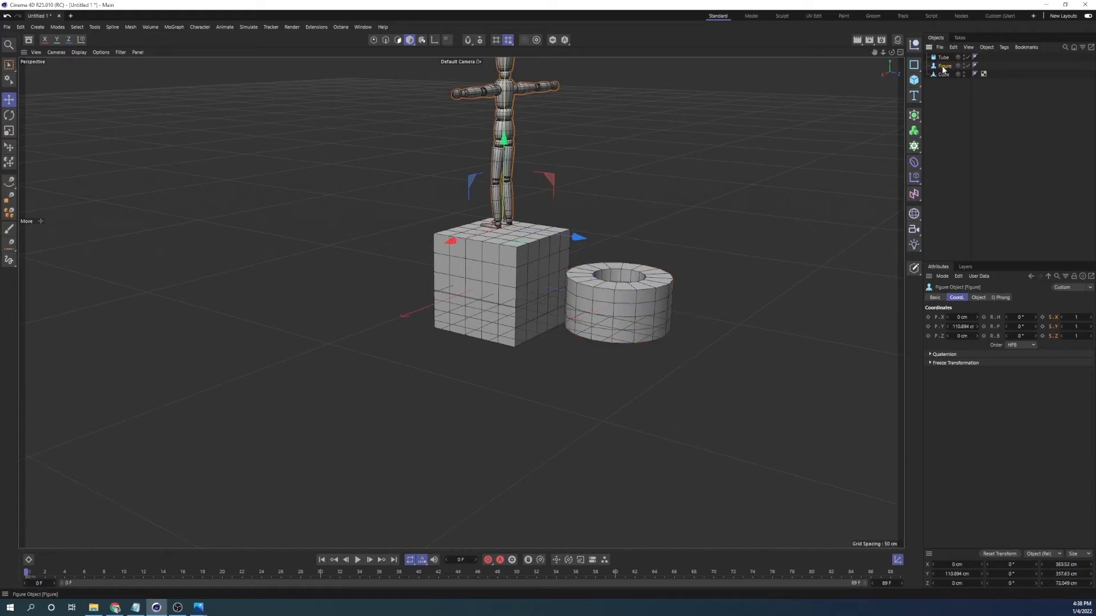
key(Delete)
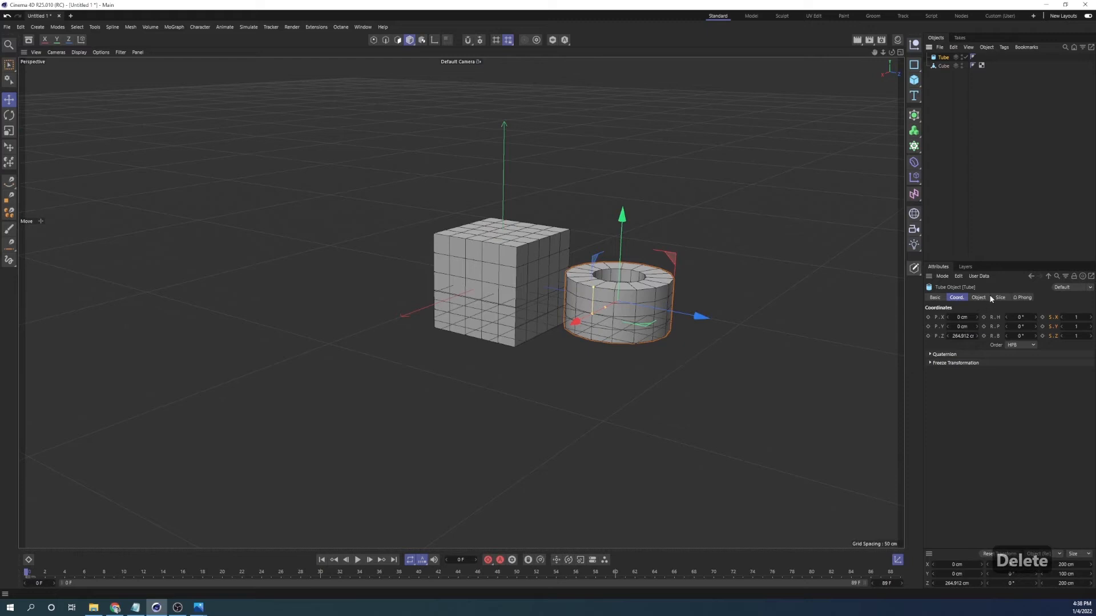
- Set the tube's outer radius to 71 cm and its inner radius to 54 cm
click(979, 298)
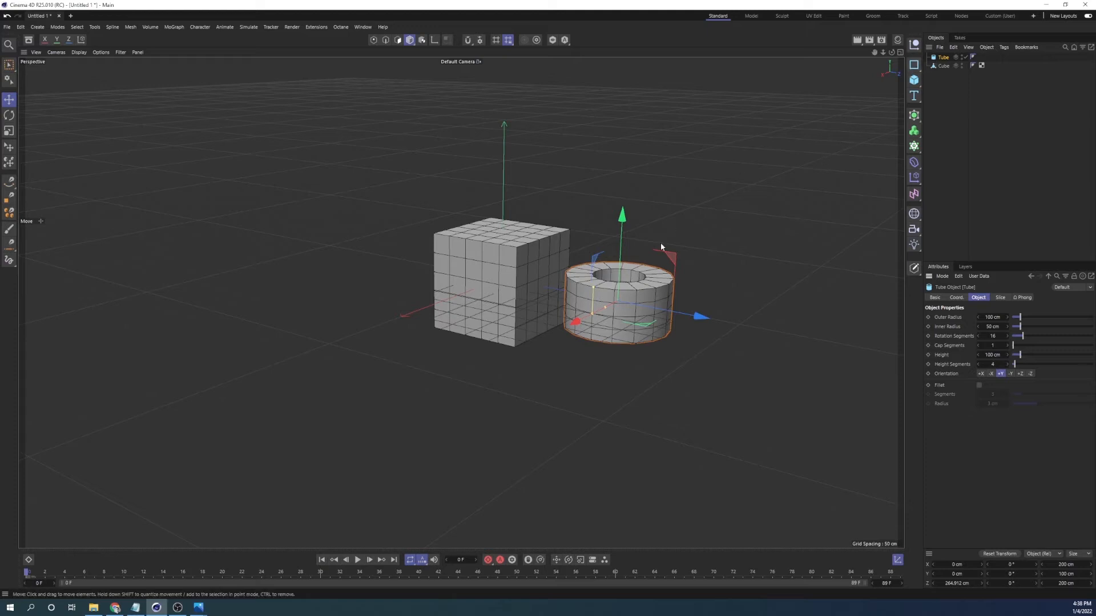
alt+right_drag(639, 269, 746, 291)
alt+drag(614, 337, 654, 394)
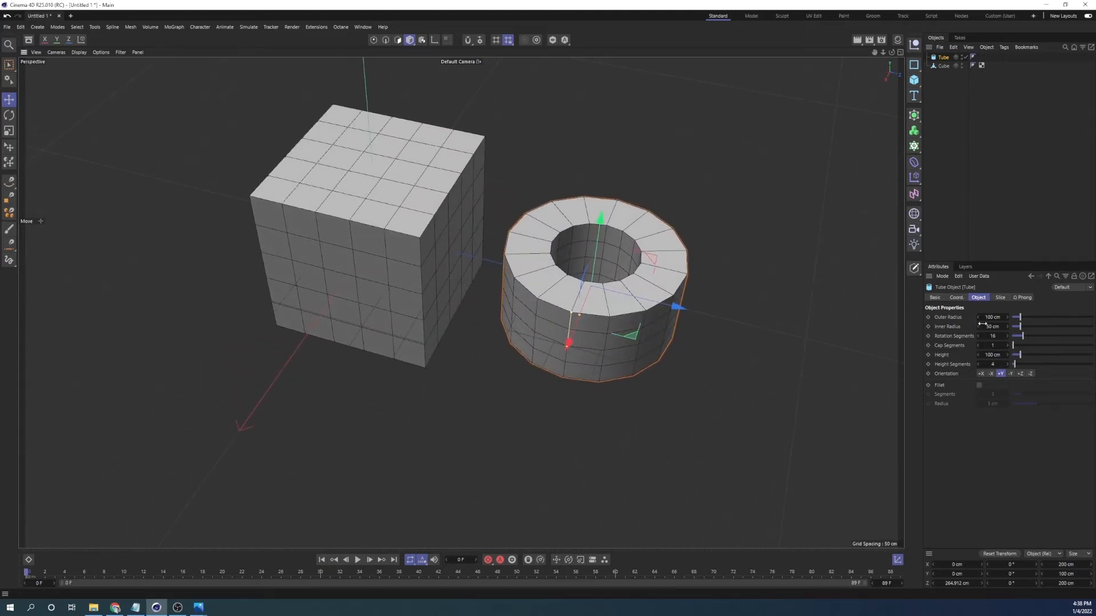
drag(1021, 320, 1014, 339)
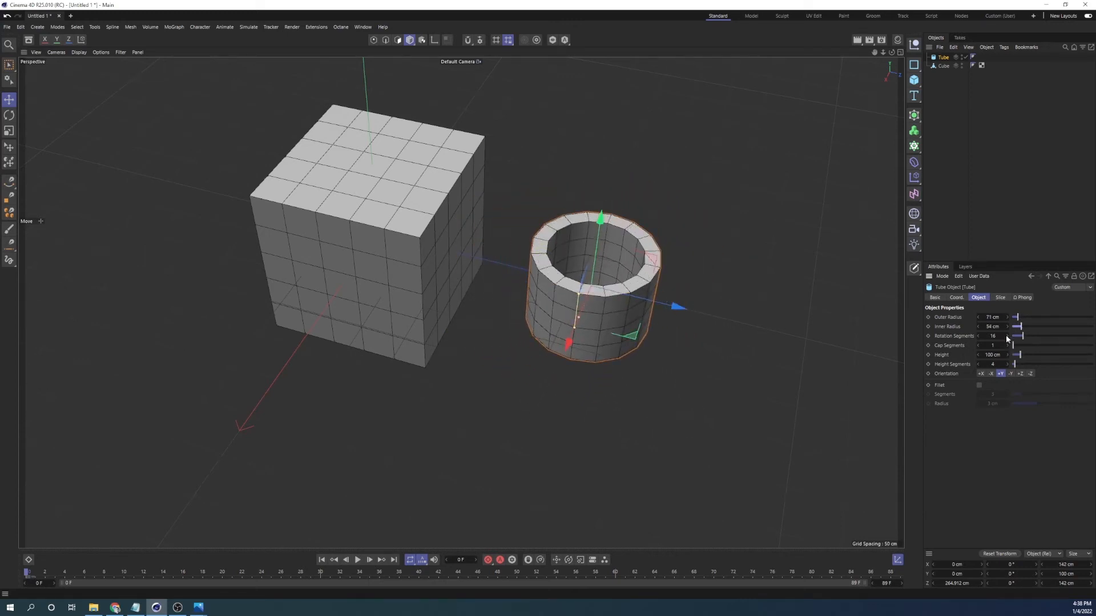
- Make the tube editable and select a single point on its inner wall in point mode
click(913, 268)
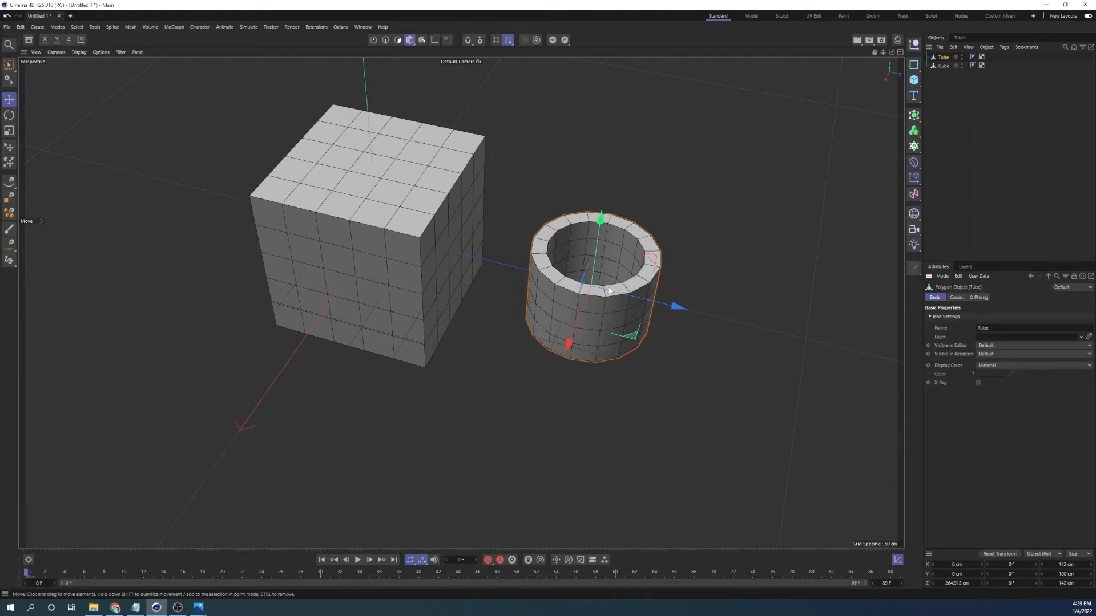
scroll(609, 291, up, 2)
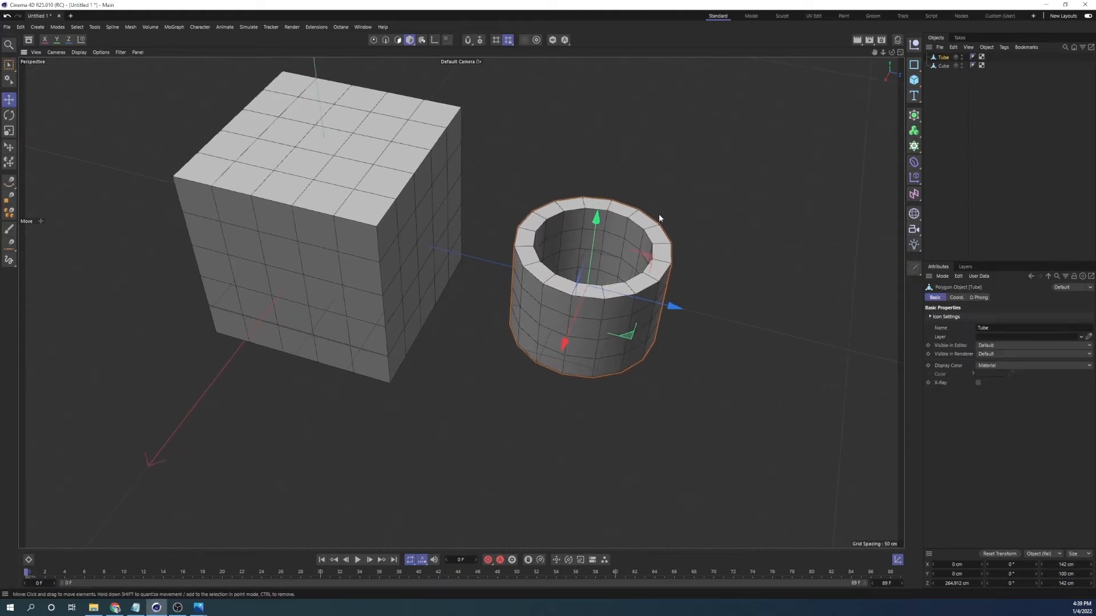
alt+drag(578, 287, 350, 170)
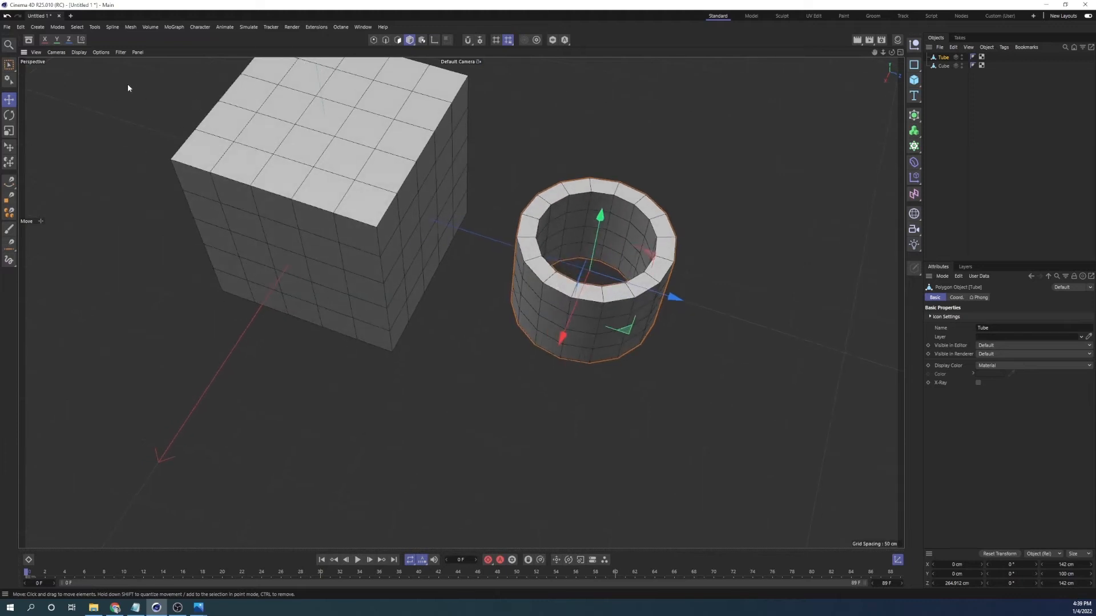
click(374, 40)
click(577, 220)
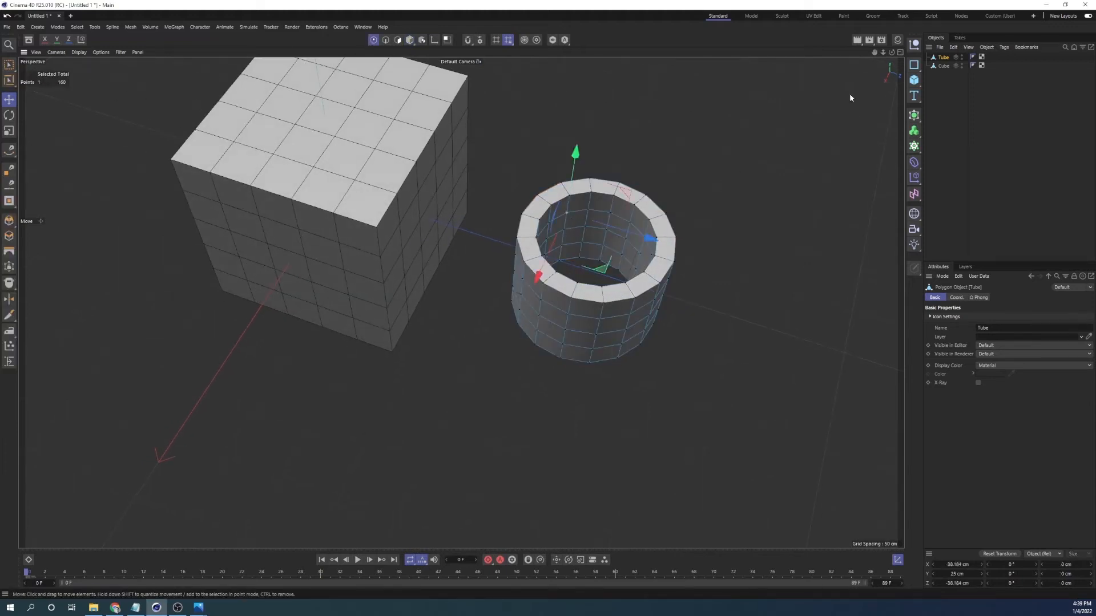
- Delete the tube object and switch back to Model mode
key(Delete)
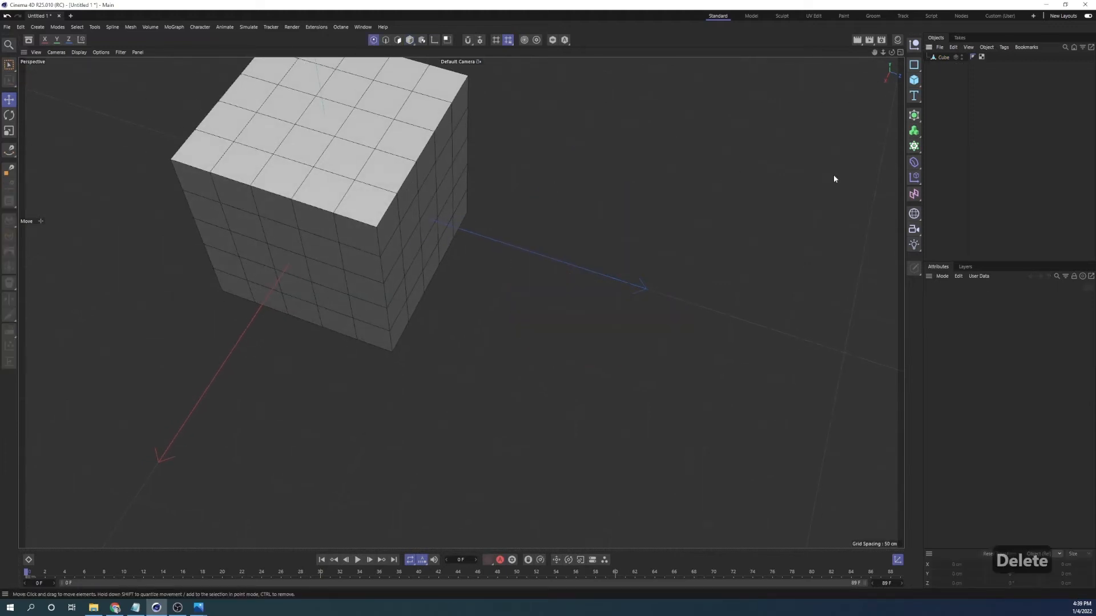
alt+drag(629, 178, 502, 54)
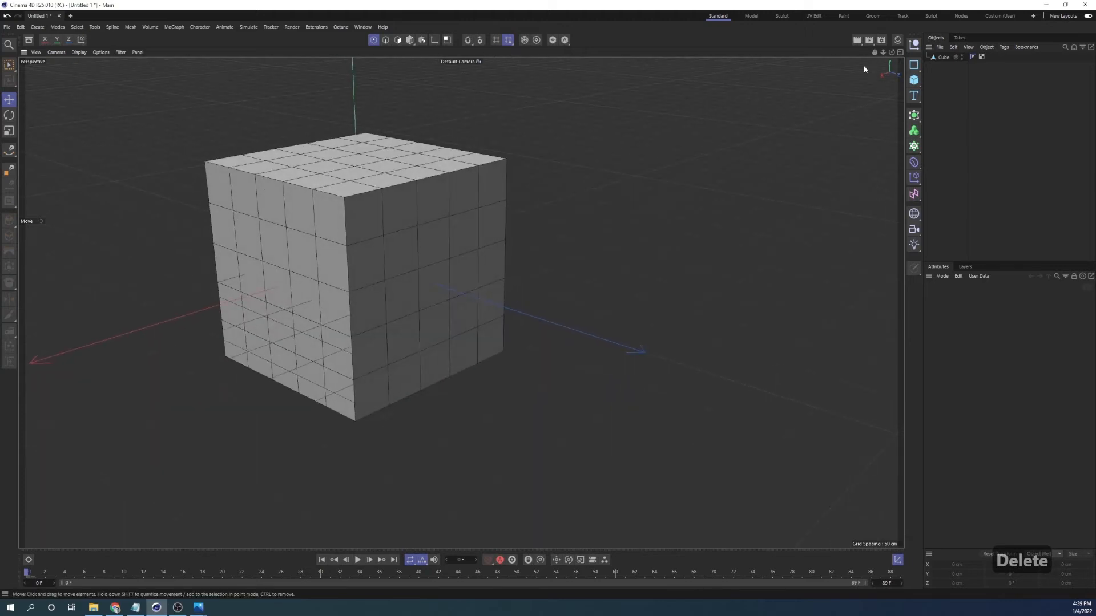
click(917, 96)
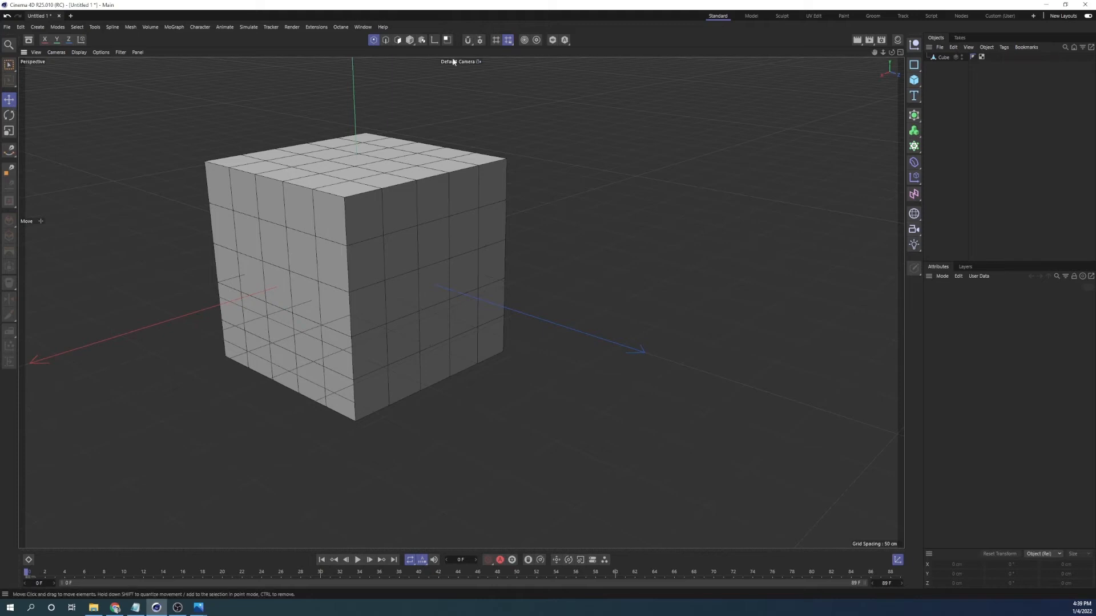
click(409, 39)
- Add a Subdivision Surface generator as the parent of the cube to smooth it
click(942, 57)
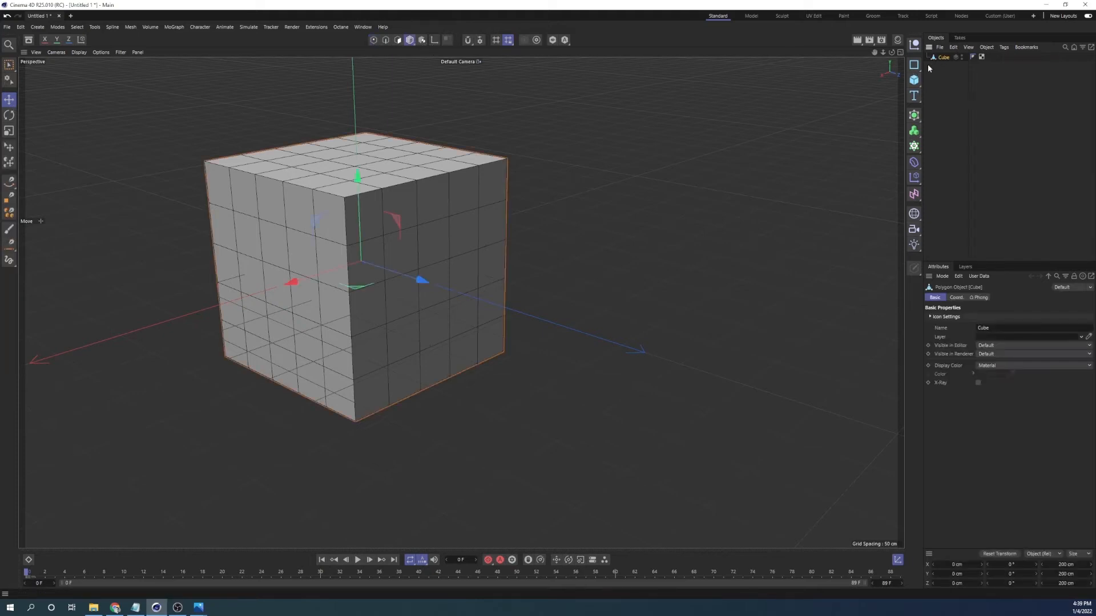
alt+click(914, 116)
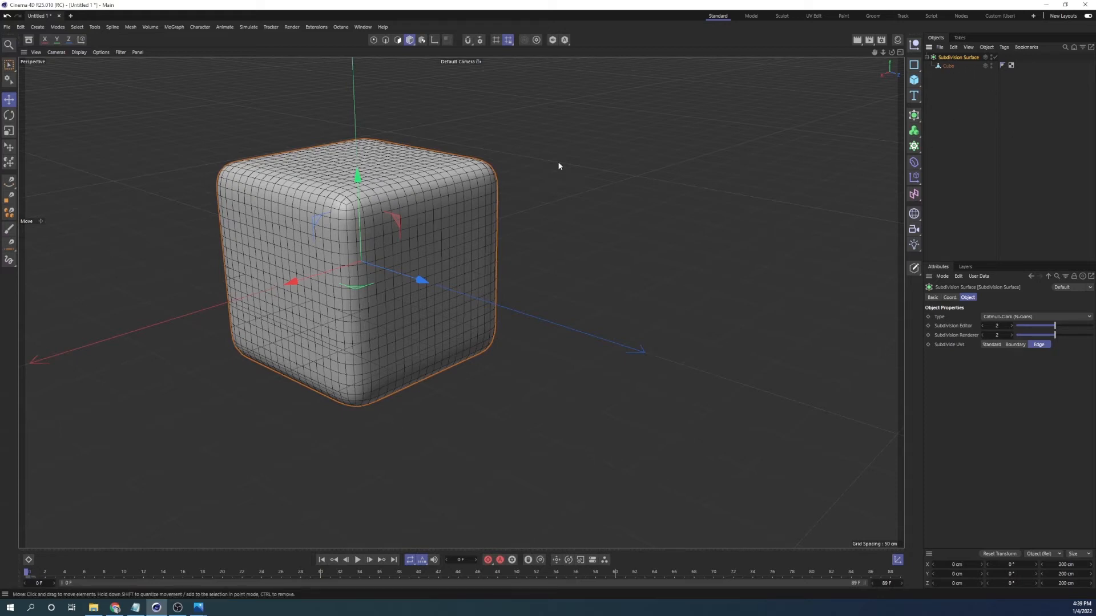
scroll(289, 236, up, 5)
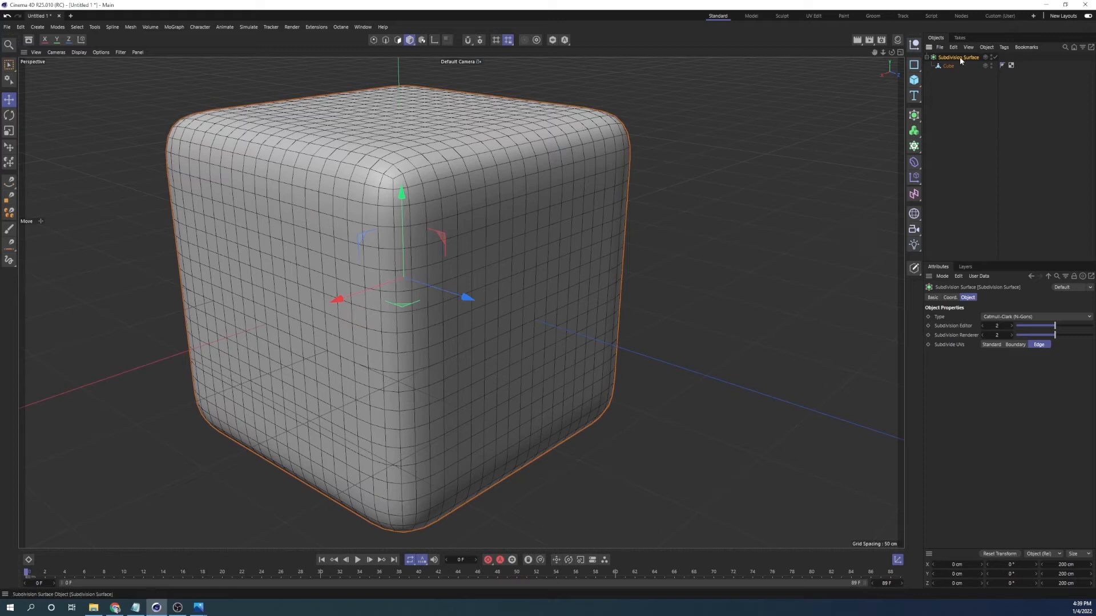
- Try lower and higher Subdivision Editor levels on the Subdivision Surface, ending at 2
click(982, 326)
click(1013, 325)
click(1013, 325)
click(982, 326)
- Take the cube out of the Subdivision Surface and delete the generator
mouse_move(946, 64)
mouse_down()
mouse_move(954, 101)
mouse_move(945, 81)
mouse_up()
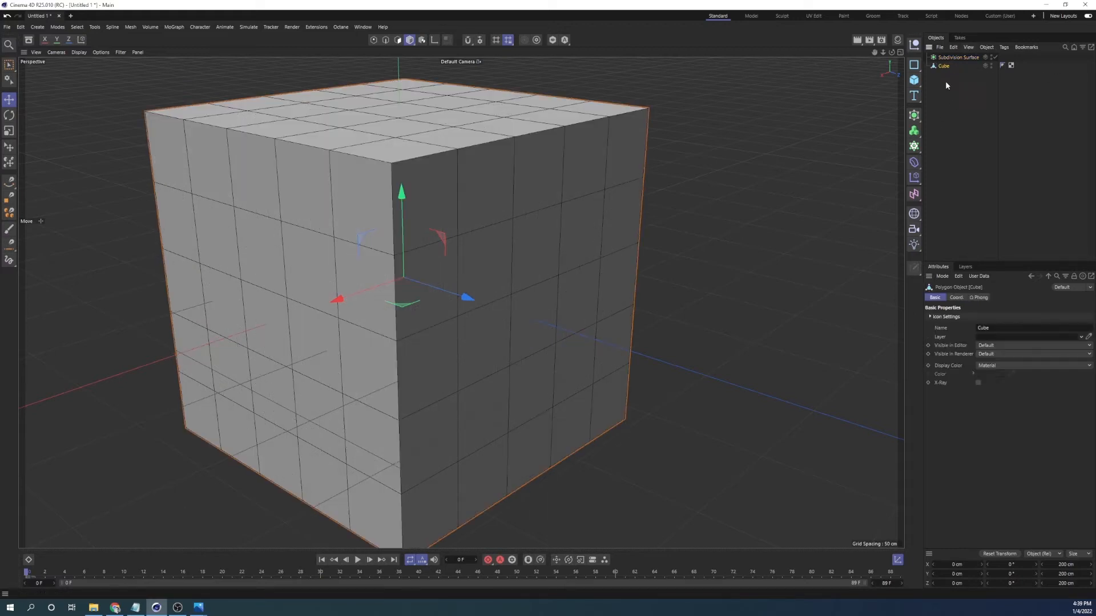
click(940, 57)
key(Delete)
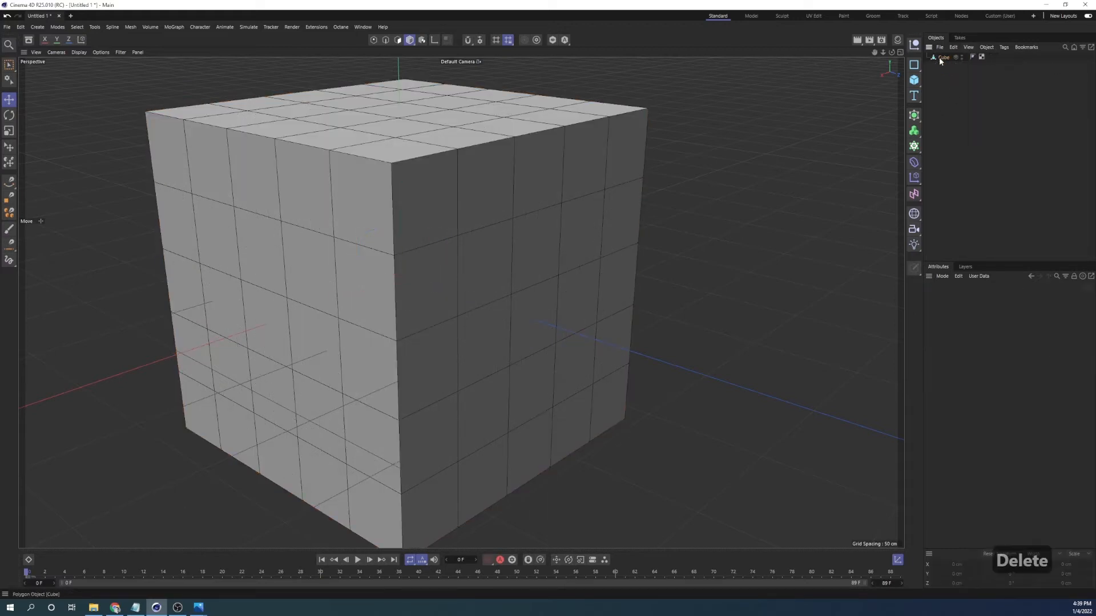
- Add a Sphere primitive and move it about 228 cm along Z so it sits beside the cube
click(914, 80)
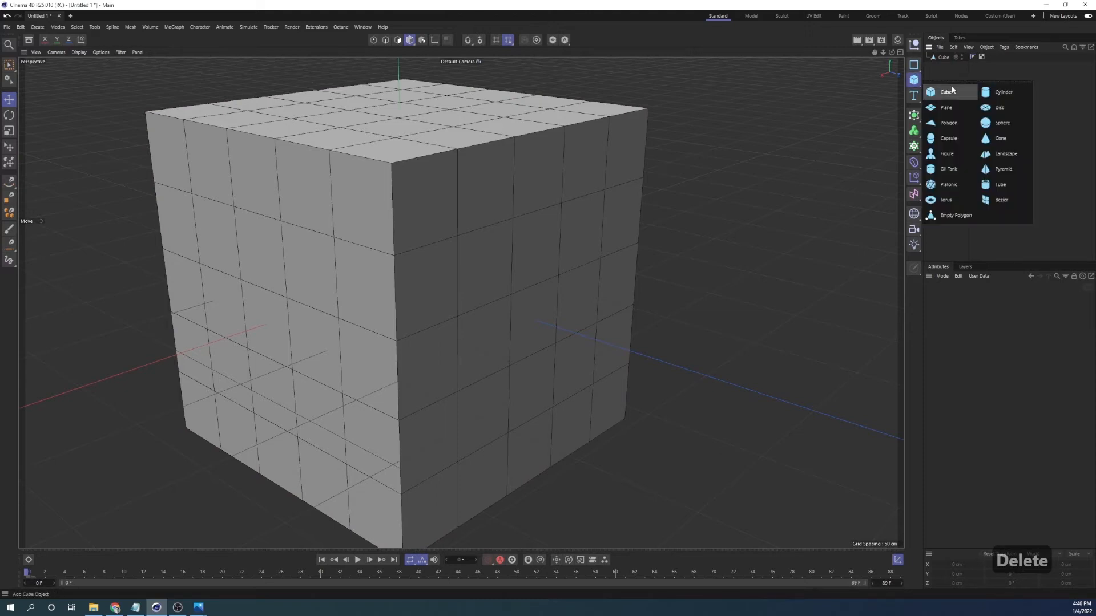
click(991, 105)
scroll(513, 303, down, 2)
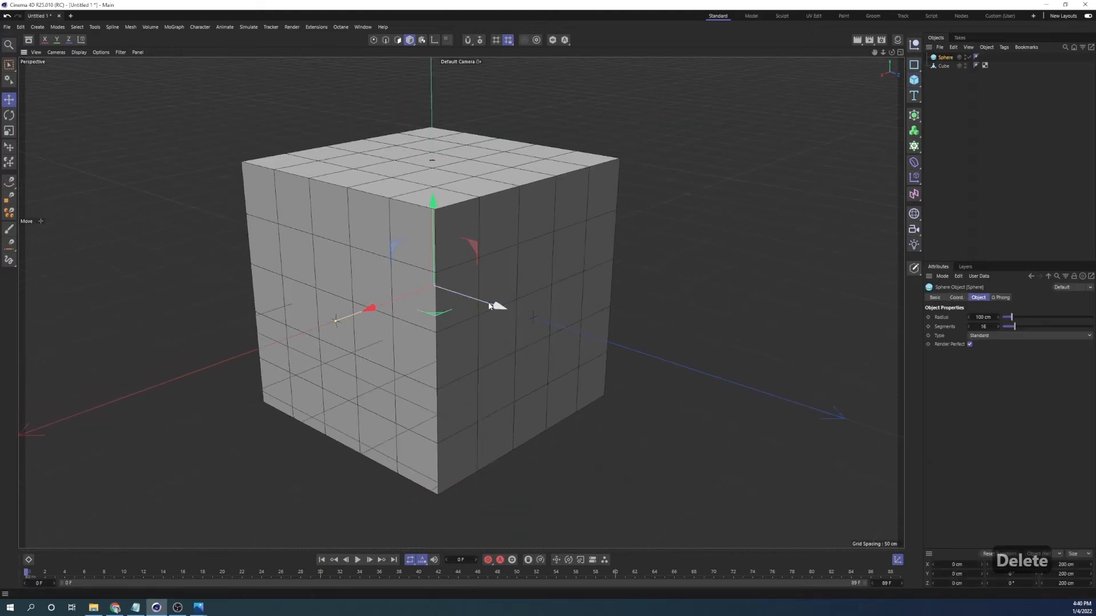
drag(497, 306, 739, 384)
scroll(544, 343, down, 2)
alt+drag(545, 343, 673, 320)
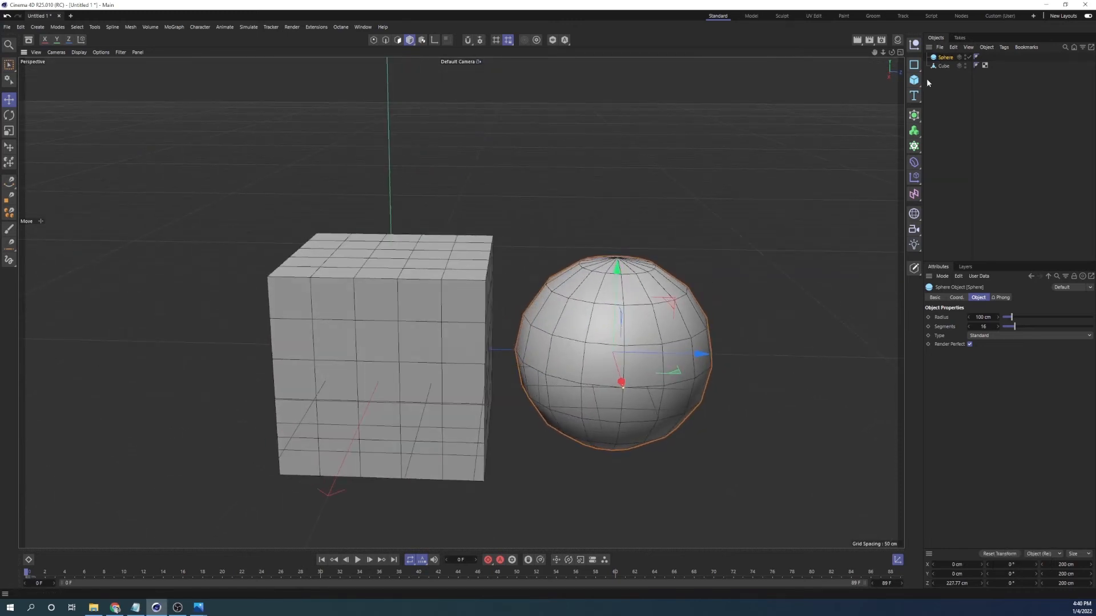
- Make the sphere a child of the cube, and undo a trial move of the sphere
scroll(520, 313, down, 2)
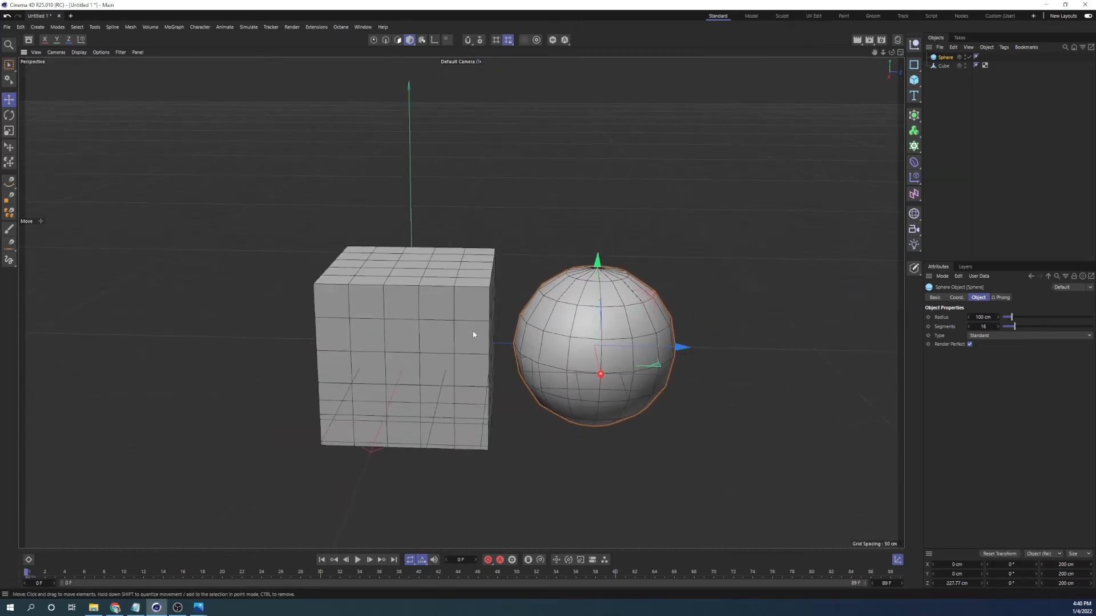
alt+drag(474, 336, 433, 337)
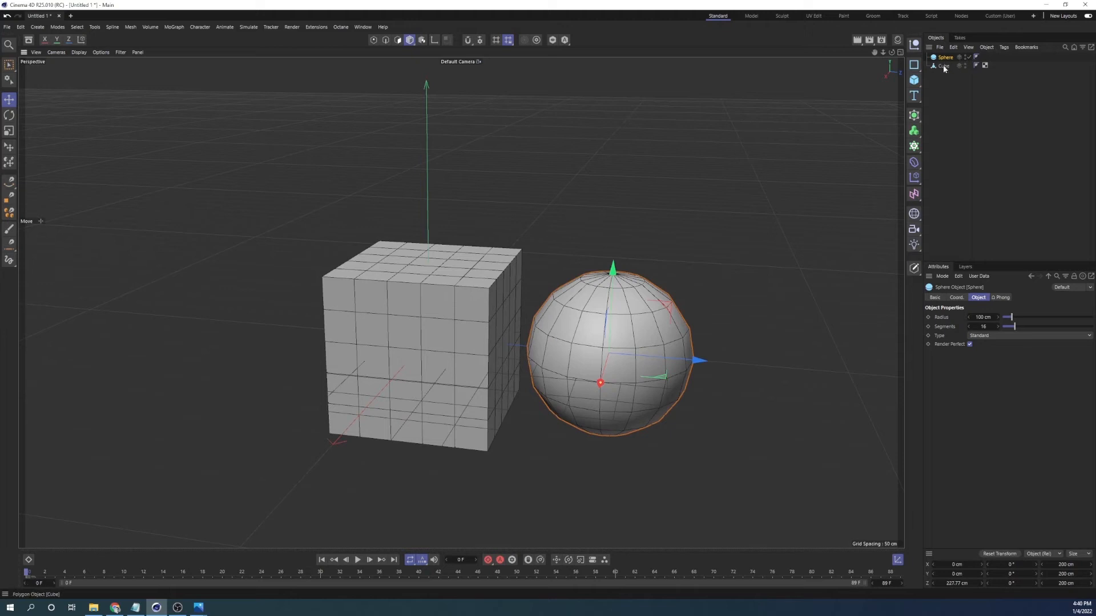
drag(948, 67, 946, 66)
drag(674, 341, 697, 294)
key(ctrl+z)
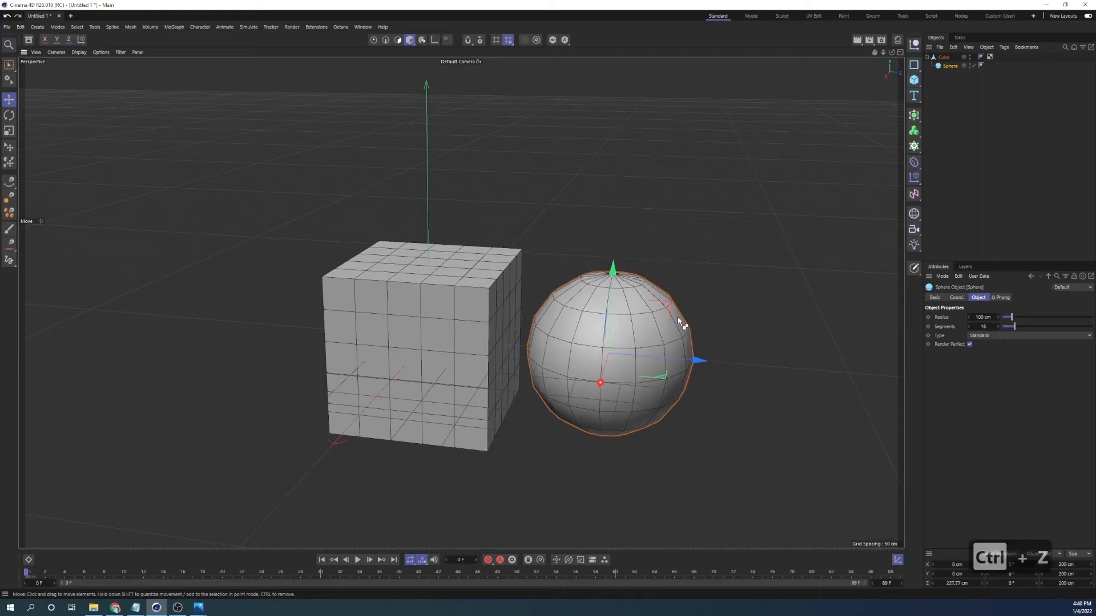
- Try moving and rotating the parent cube to see the child sphere follow, undoing each trial
click(943, 57)
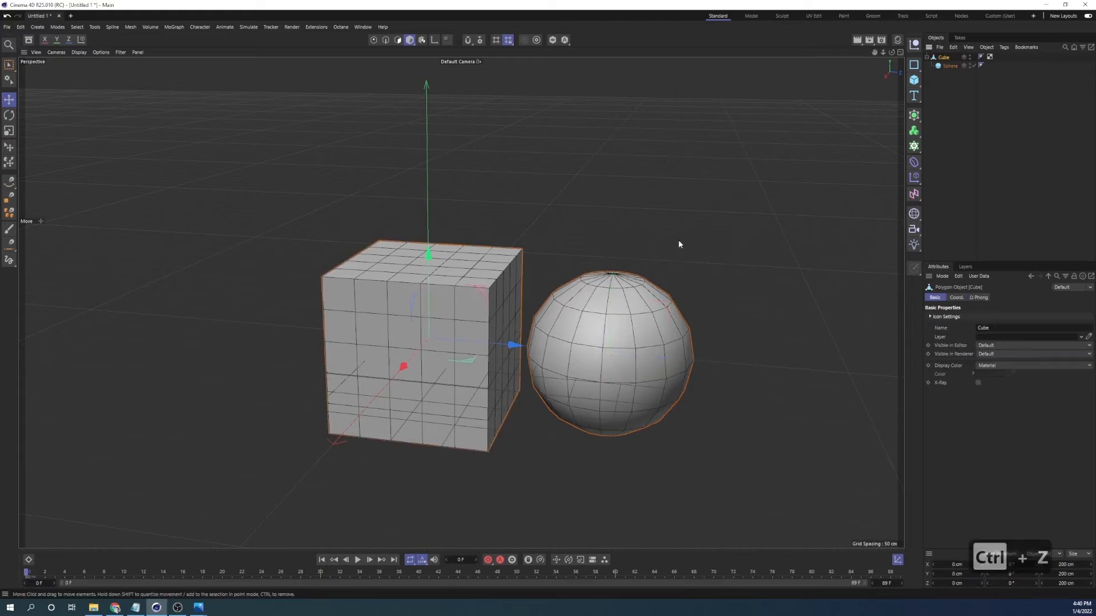
drag(462, 317, 504, 326)
key(ctrl+z)
click(9, 115)
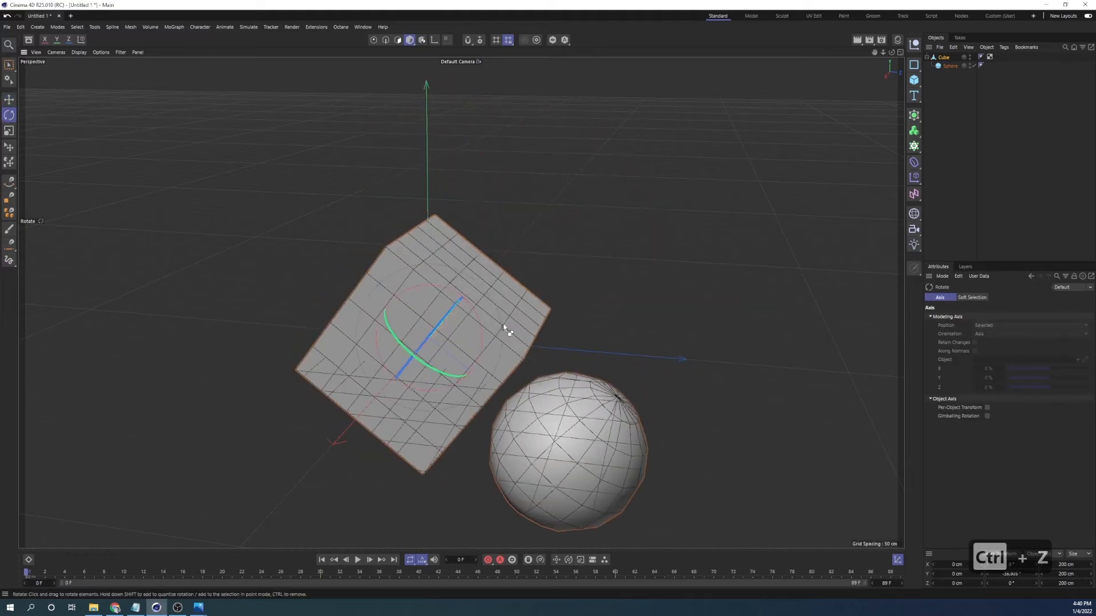
key(ctrl+z)
- Scale the child sphere down uniformly to about 70 cm across
click(937, 67)
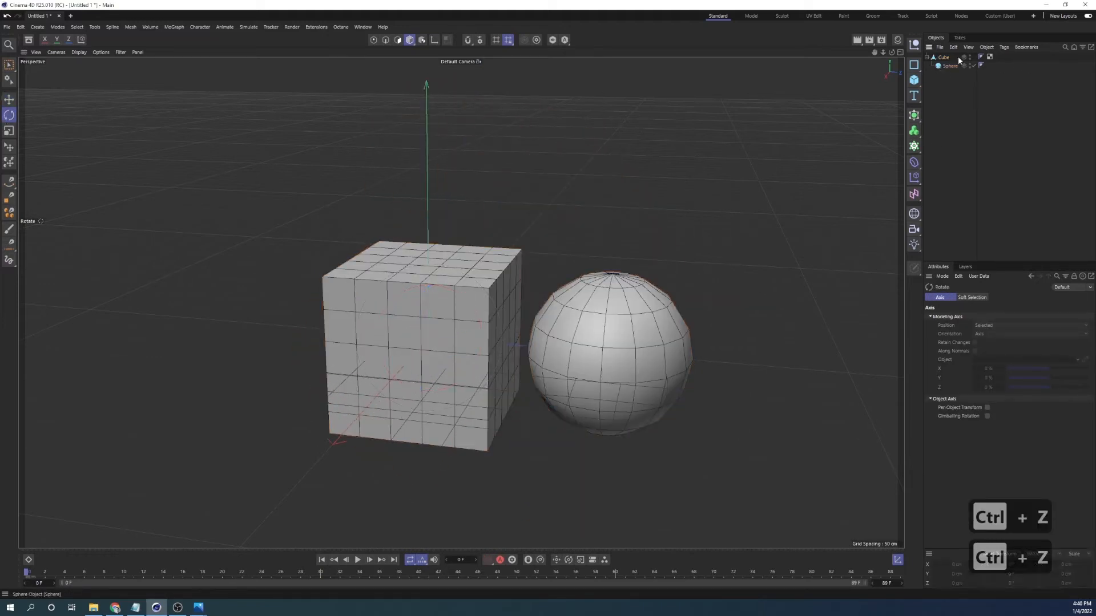
click(947, 67)
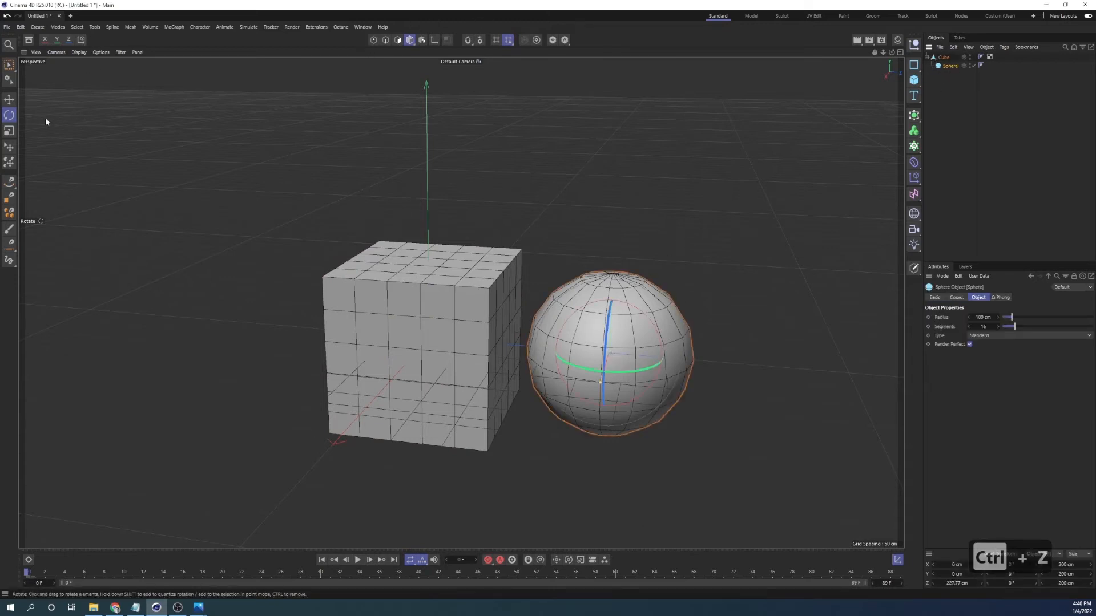
click(9, 131)
drag(793, 218, 603, 238)
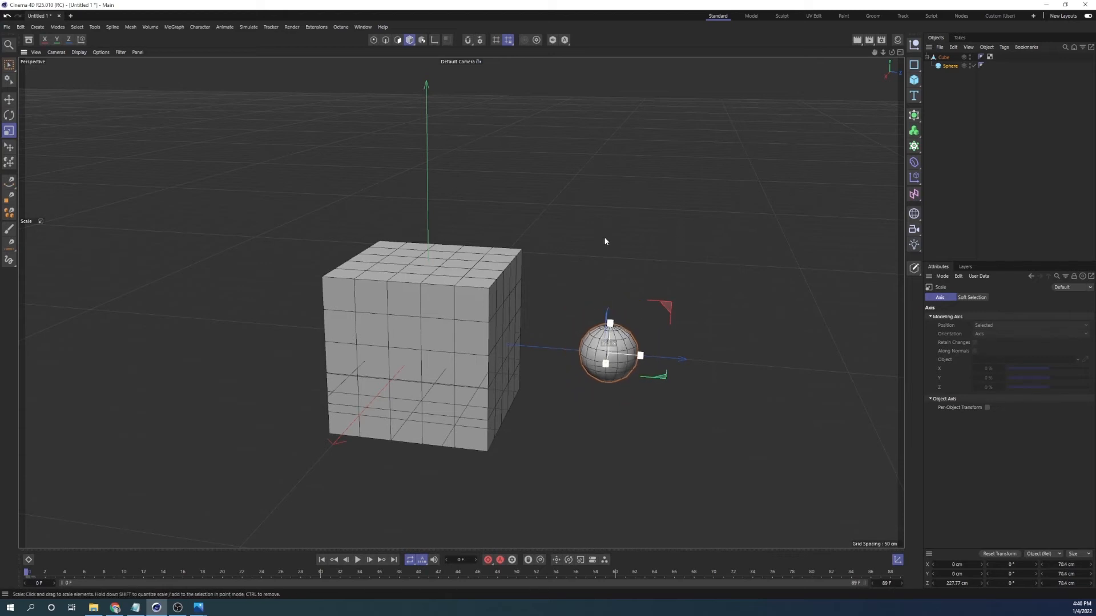
- Move the small sphere onto the cube's front face, at about X 43 cm, Y 45 cm and Z 76 cm
alt+drag(464, 307, 328, 303)
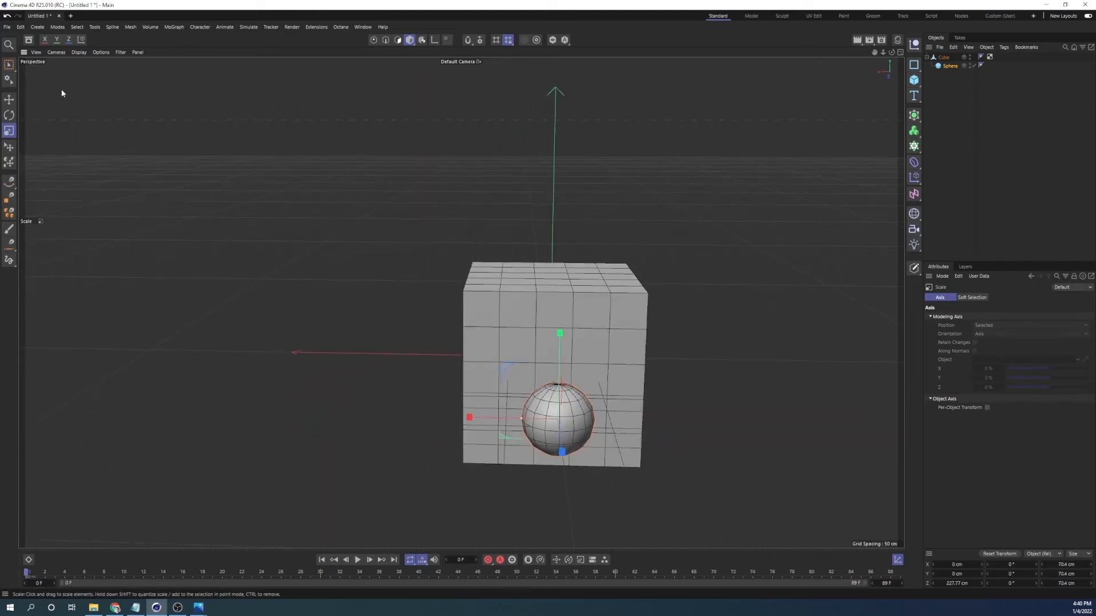
click(9, 99)
drag(562, 451, 549, 402)
drag(552, 302, 555, 250)
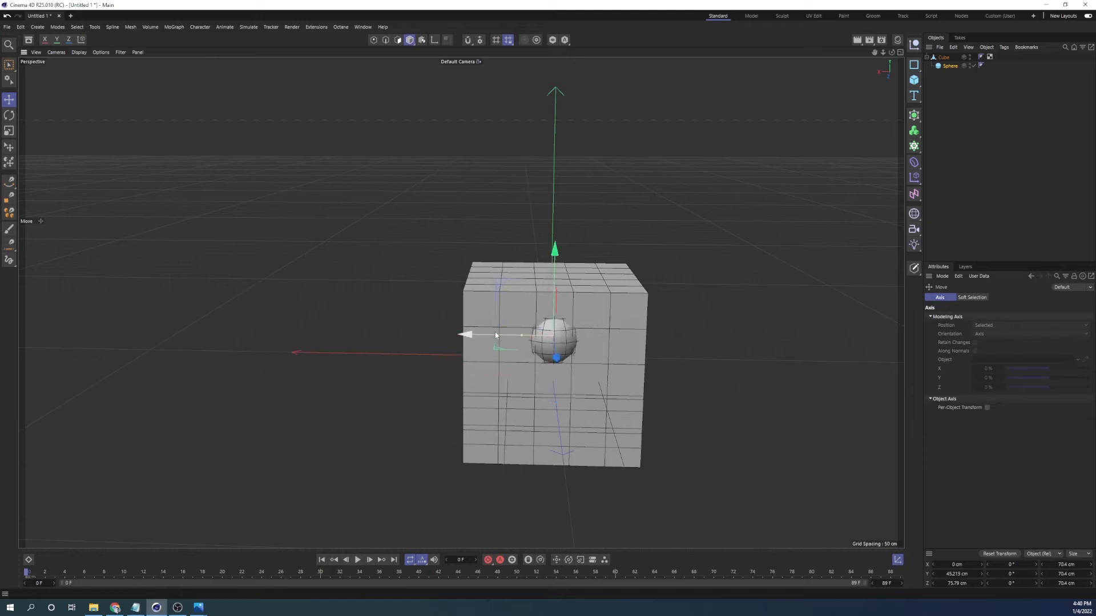
drag(496, 335, 457, 334)
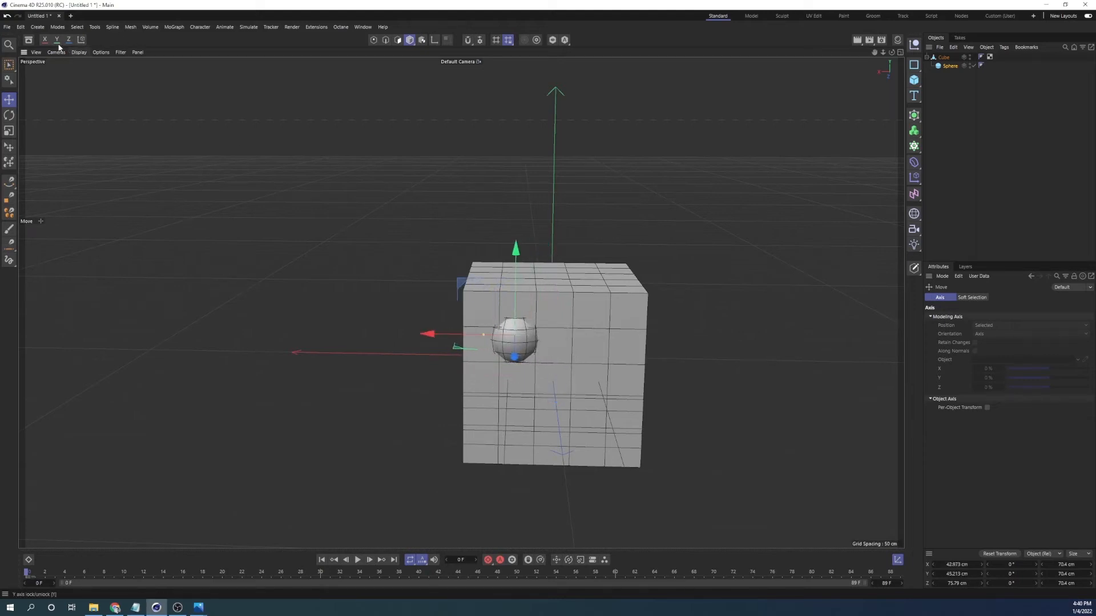
- Set the viewport display to Gouraud Shading and shift the sphere to about X 29 cm and Z 90 cm
click(79, 52)
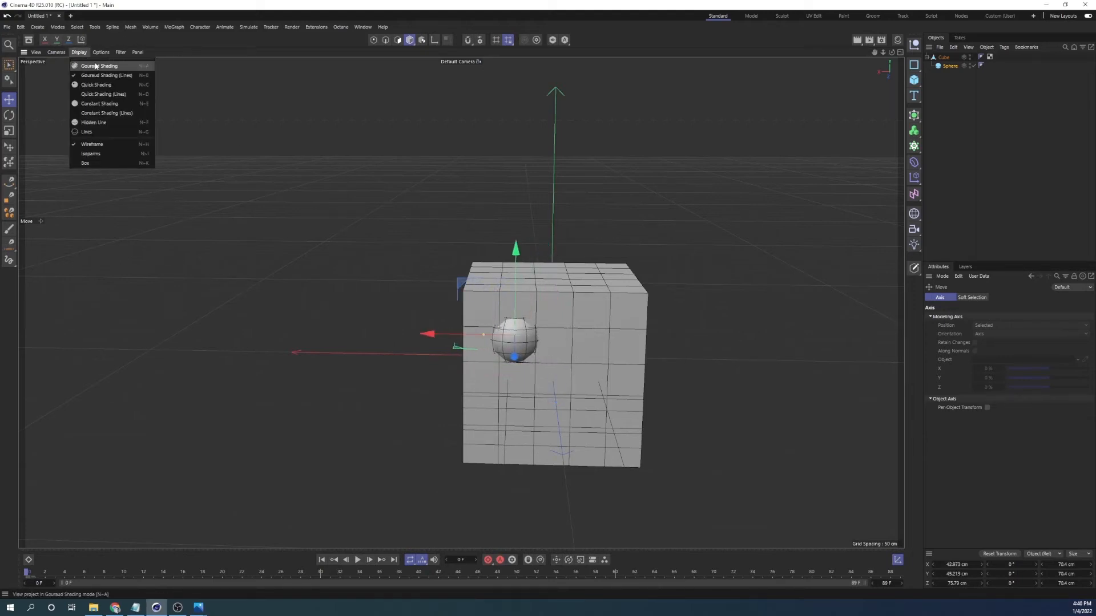
click(95, 67)
drag(474, 334, 486, 334)
mouse_move(548, 314)
alt+mouse_down()
mouse_move(591, 339)
mouse_move(564, 375)
alt+mouse_up()
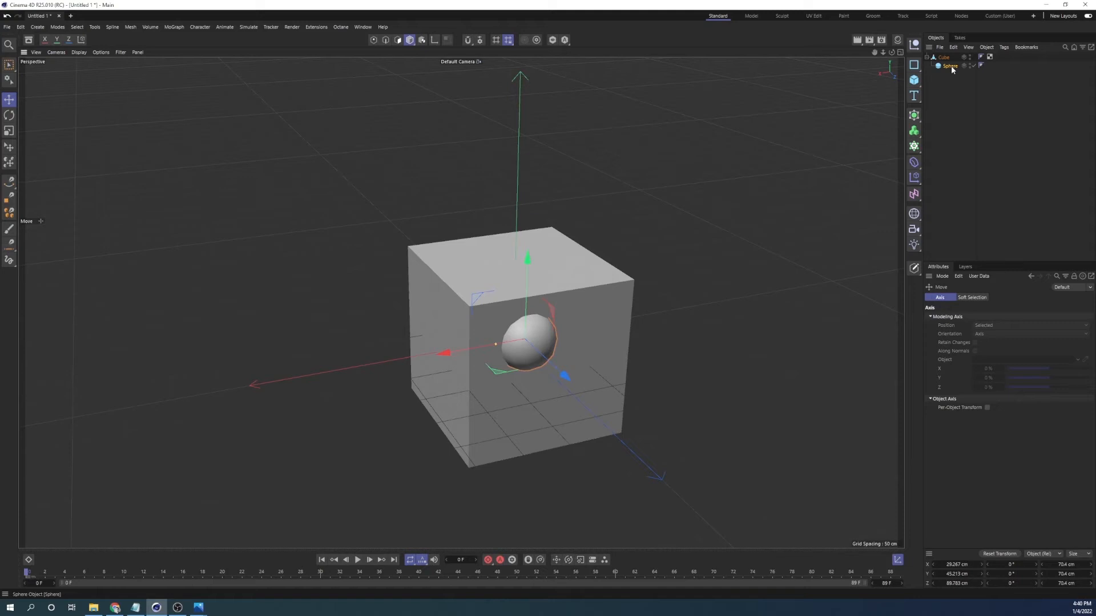
- Duplicate the sphere as another child of the cube and move the copy along X to form a second eye
ctrl+drag(952, 67, 954, 113)
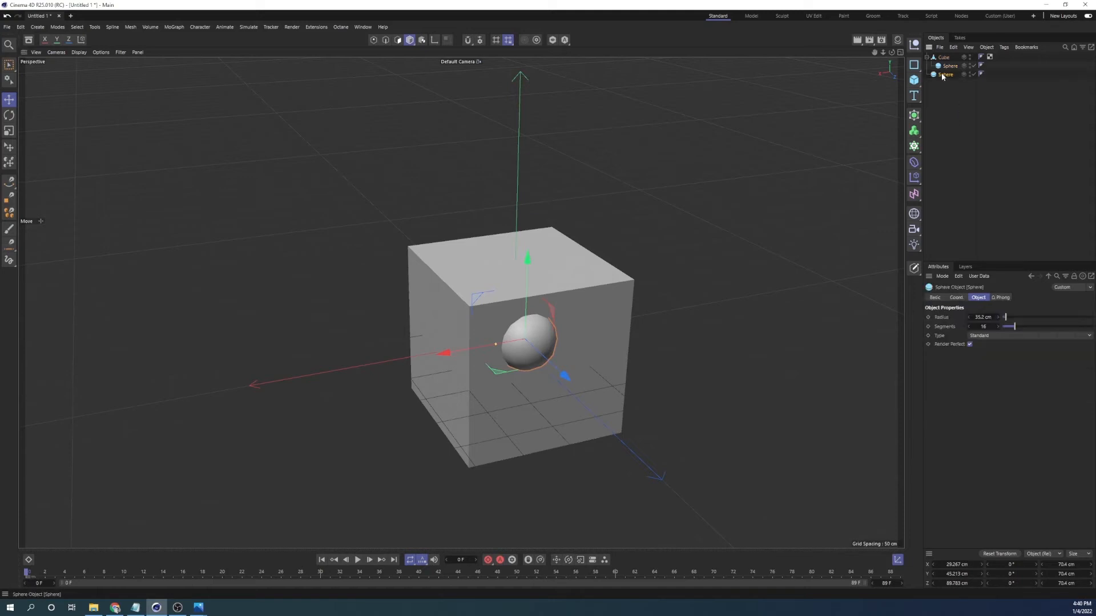
drag(941, 75, 942, 57)
drag(445, 353, 502, 313)
alt+drag(487, 301, 492, 348)
shift+click(552, 354)
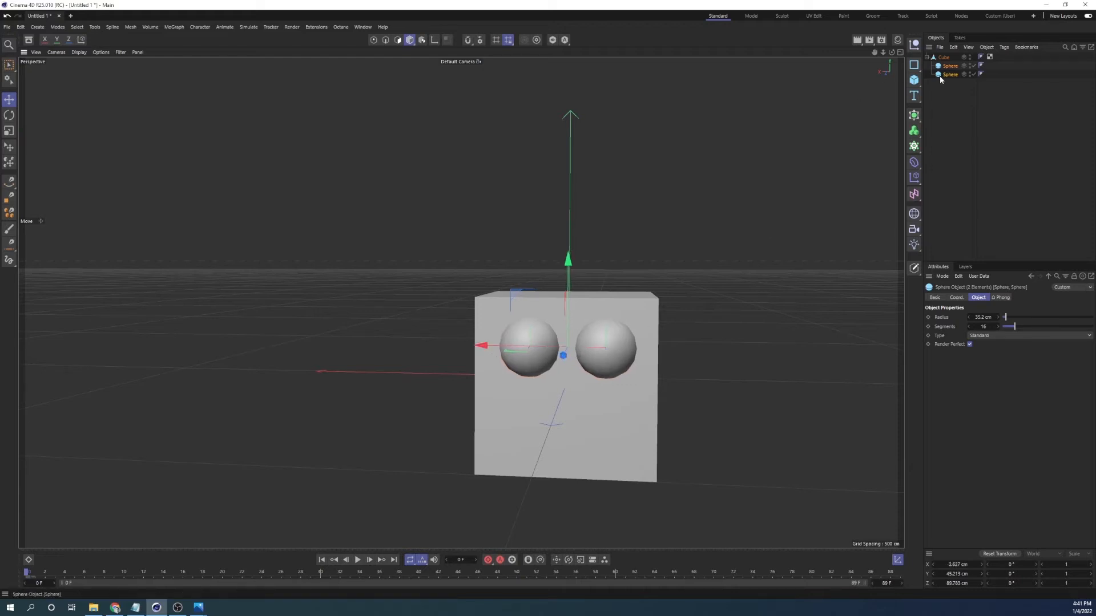
click(754, 222)
- Try moving the parent cube with its two spheres, undo the move and collapse the cube's hierarchy
click(943, 57)
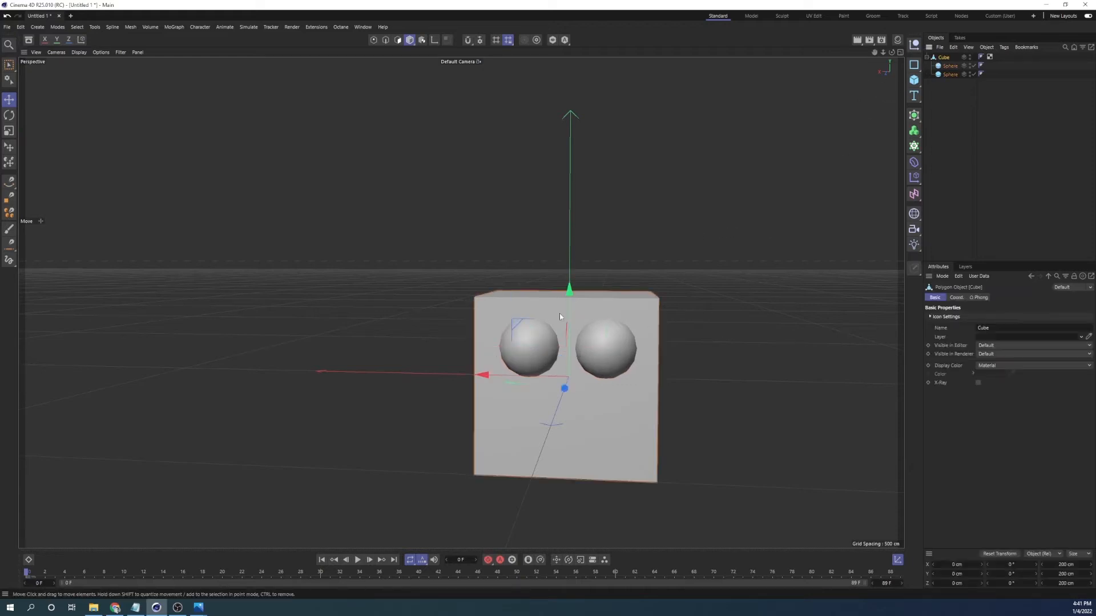
mouse_move(601, 312)
mouse_down()
mouse_move(662, 246)
mouse_move(561, 274)
mouse_move(685, 252)
mouse_move(594, 292)
mouse_up()
key(ctrl+z)
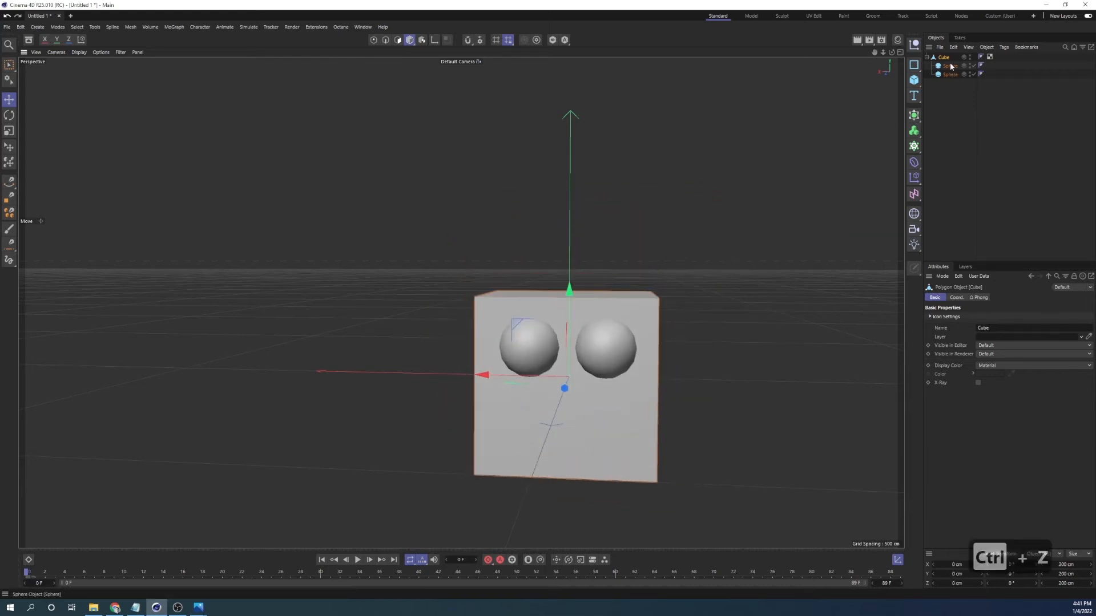
click(927, 57)
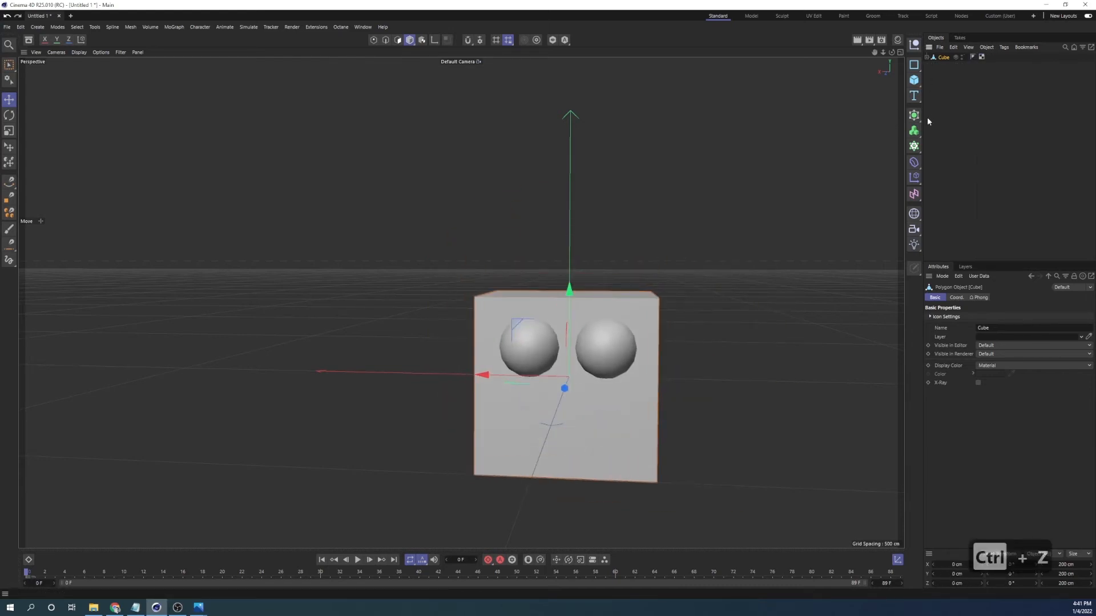
alt+drag(502, 376, 614, 392)
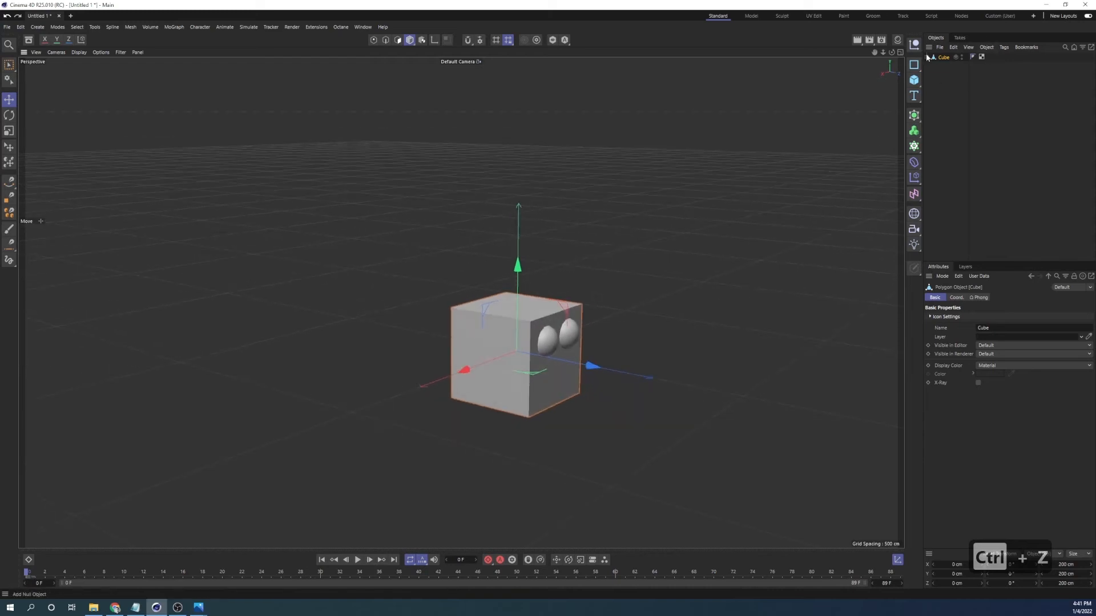
- Expand the cube's hierarchy and delete both child spheres
click(927, 57)
click(944, 65)
key(Delete)
click(944, 66)
key(Delete)
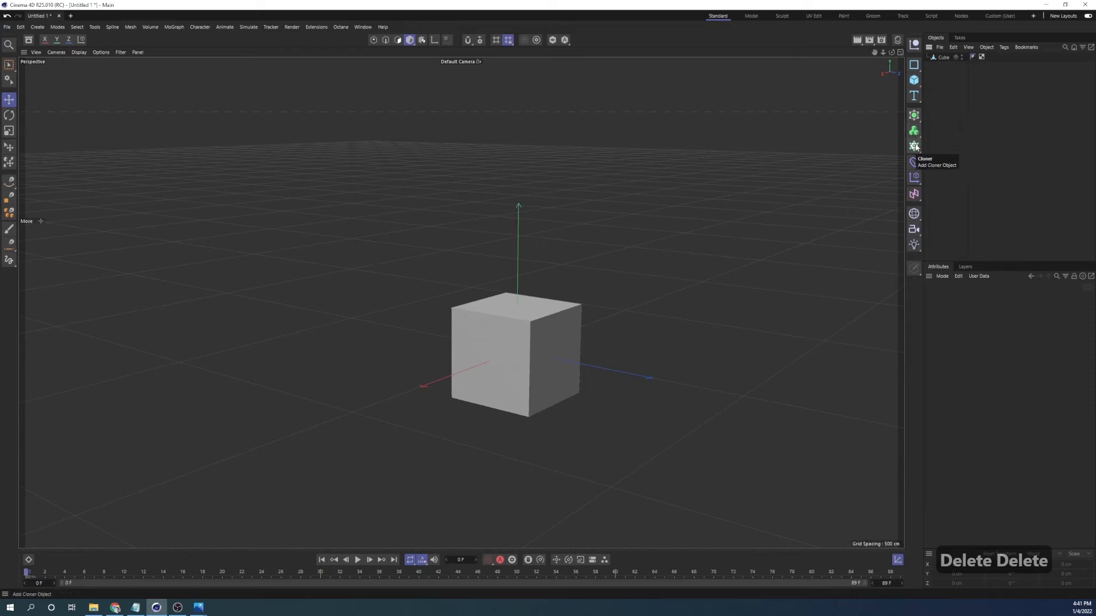
- Add a Cloner as the parent of the cube
click(944, 57)
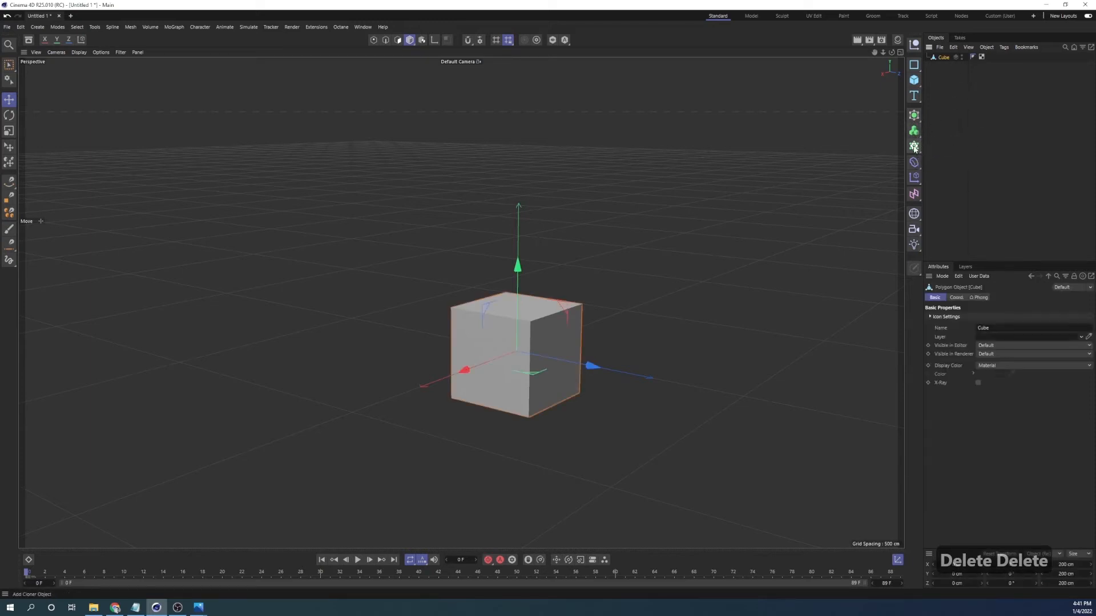
alt+click(914, 148)
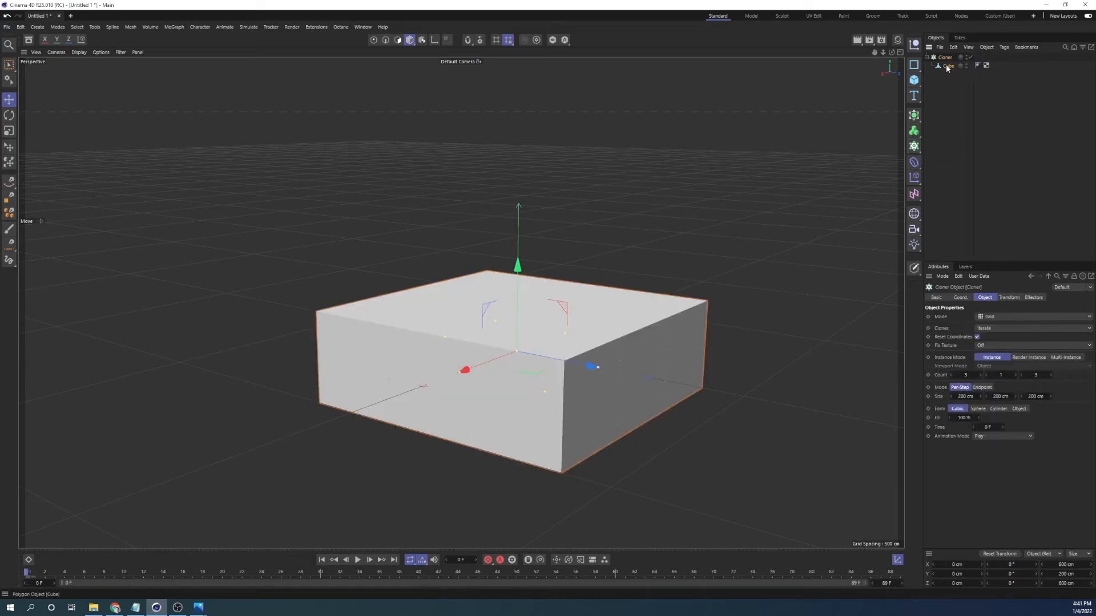
drag(947, 64, 949, 65)
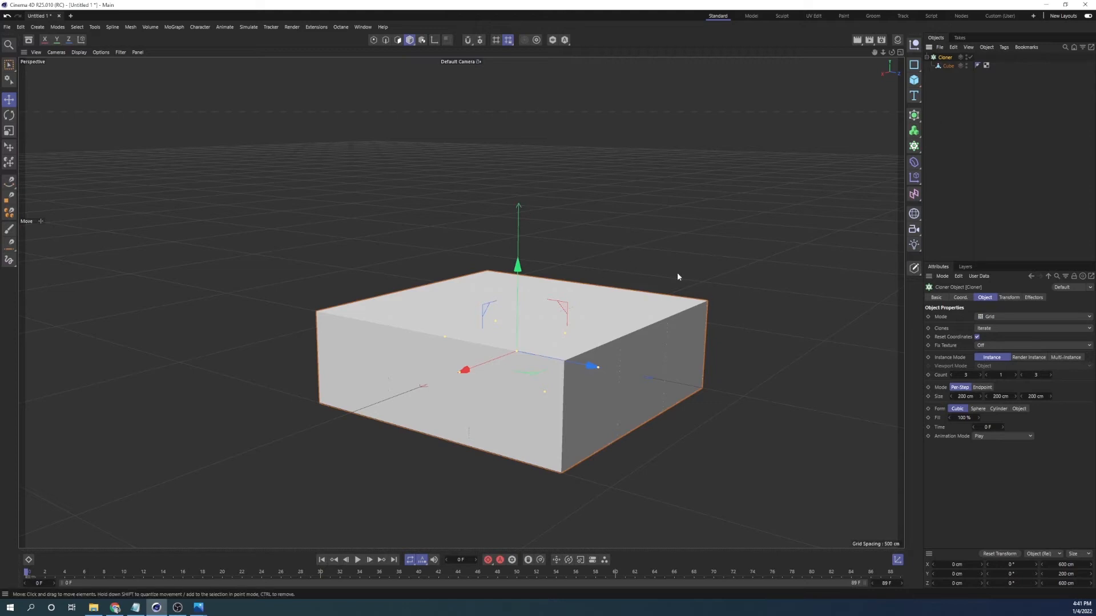
- Try the Cloner's Linear and Object modes, and return it to Grid mode
scroll(677, 272, down, 5)
alt+drag(590, 288, 520, 322)
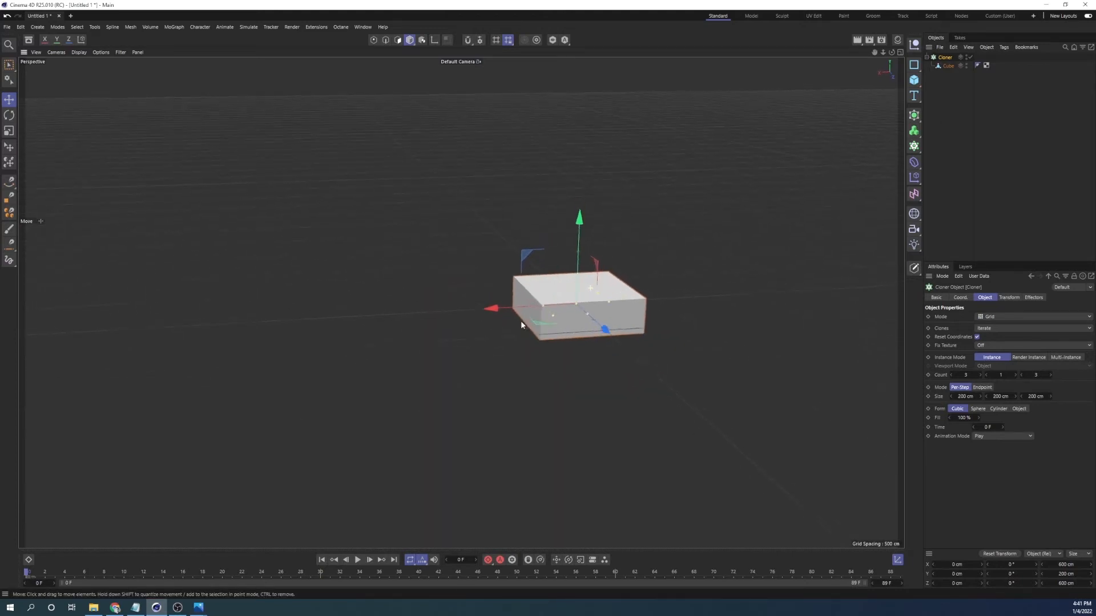
scroll(521, 322, up, 1)
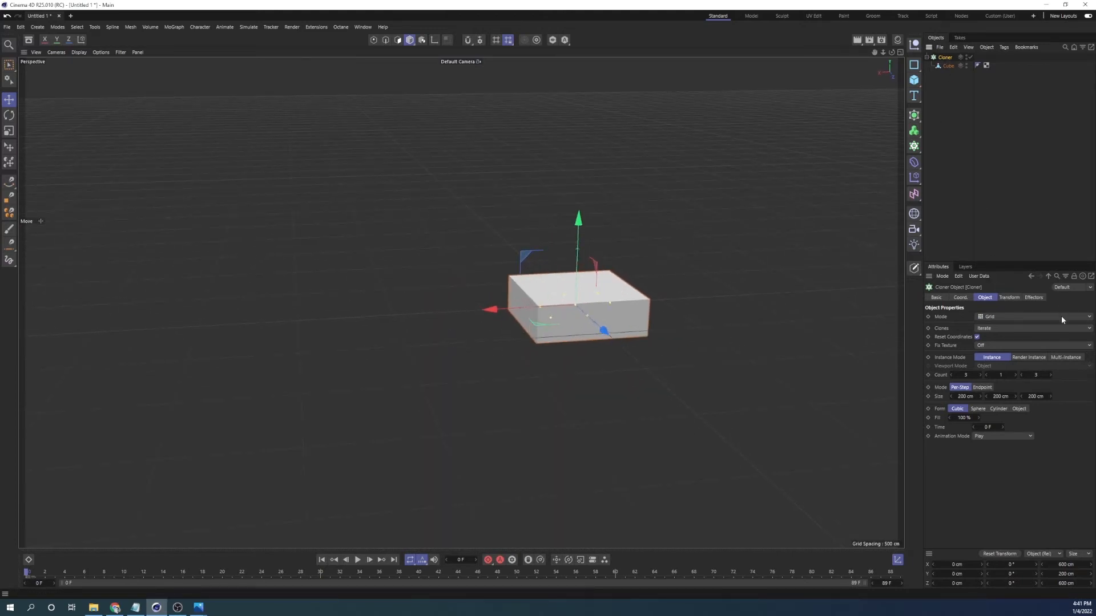
click(1003, 318)
click(1008, 335)
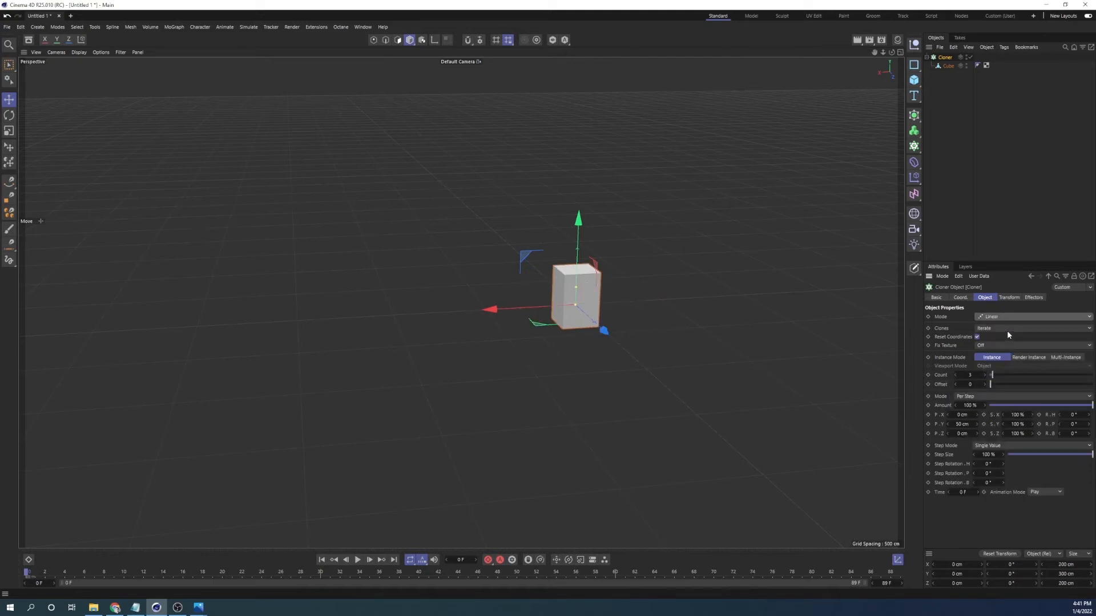
click(1010, 320)
click(1008, 323)
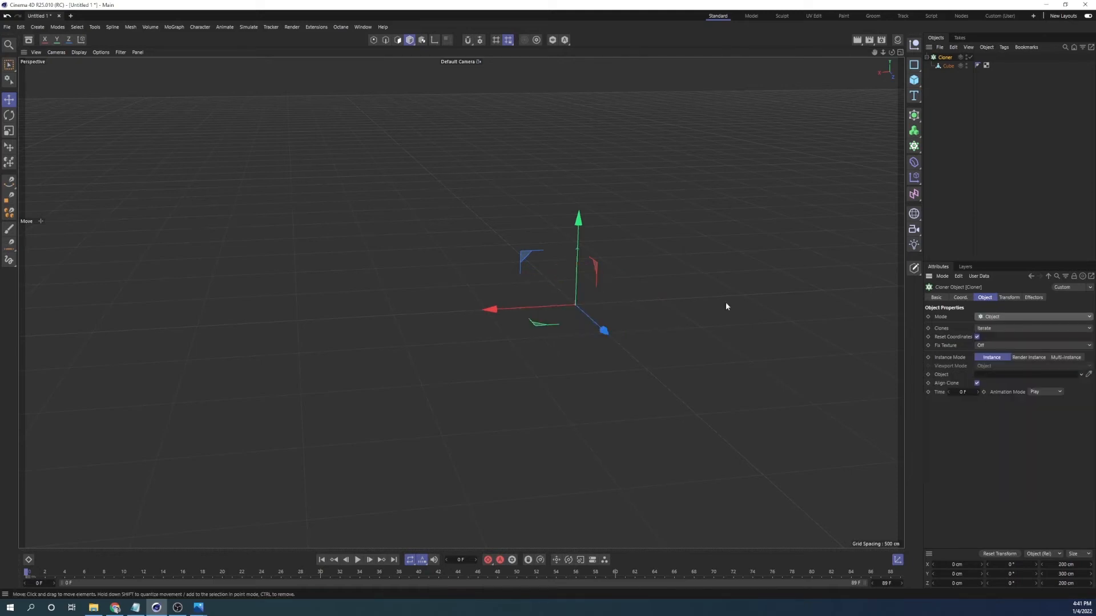
click(1013, 320)
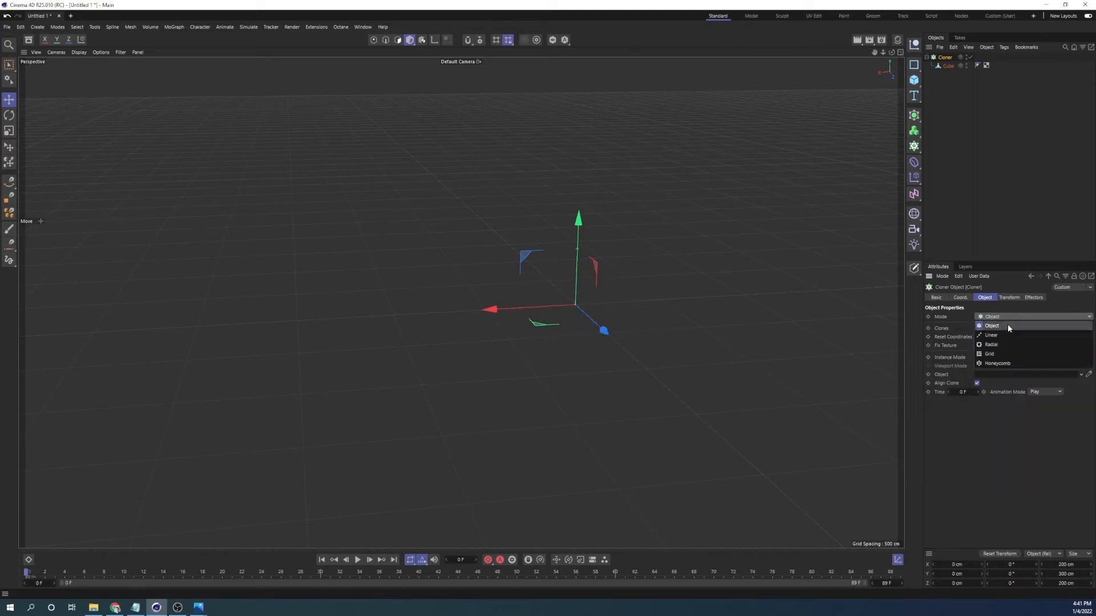
click(997, 351)
- Space the grid clones apart by setting the Cloner's per-step size to about 245 cm in X and 238 cm in Z
alt+right_drag(566, 316, 619, 296)
mouse_move(585, 295)
alt+mouse_down()
mouse_move(622, 350)
mouse_move(638, 331)
alt+mouse_up()
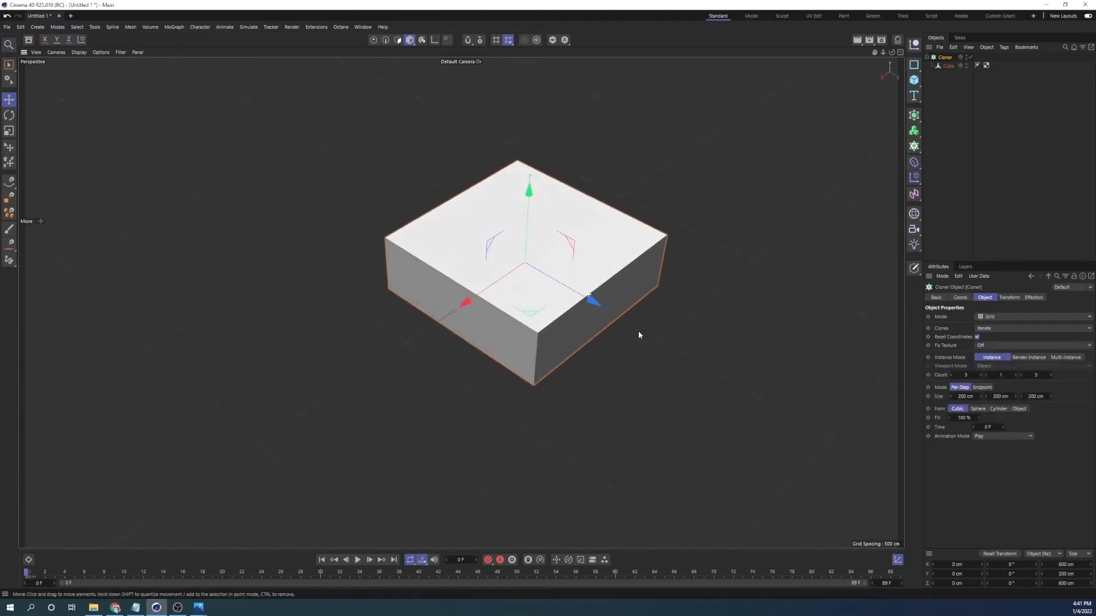
mouse_move(525, 244)
alt+right_down()
mouse_move(590, 273)
mouse_move(636, 238)
alt+right_up()
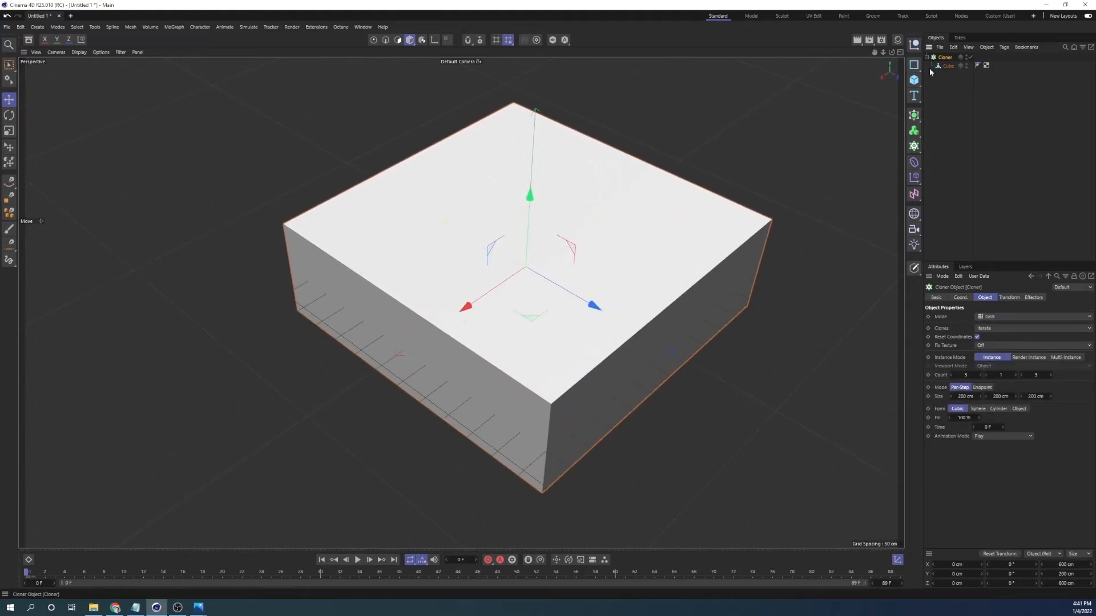
alt+drag(556, 294, 570, 321)
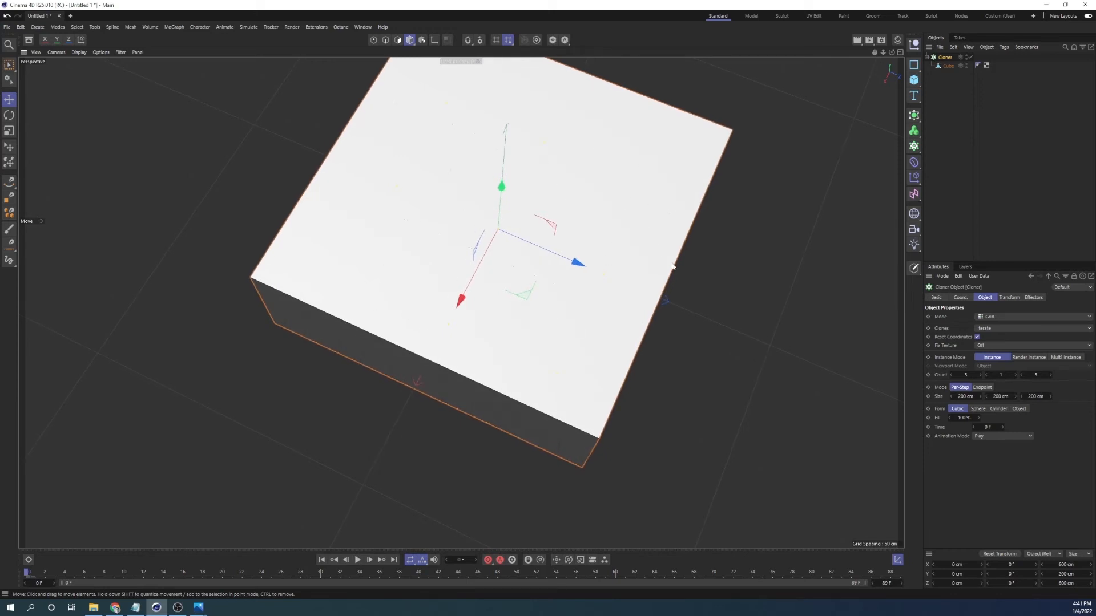
scroll(482, 342, down, 3)
alt+drag(483, 343, 695, 367)
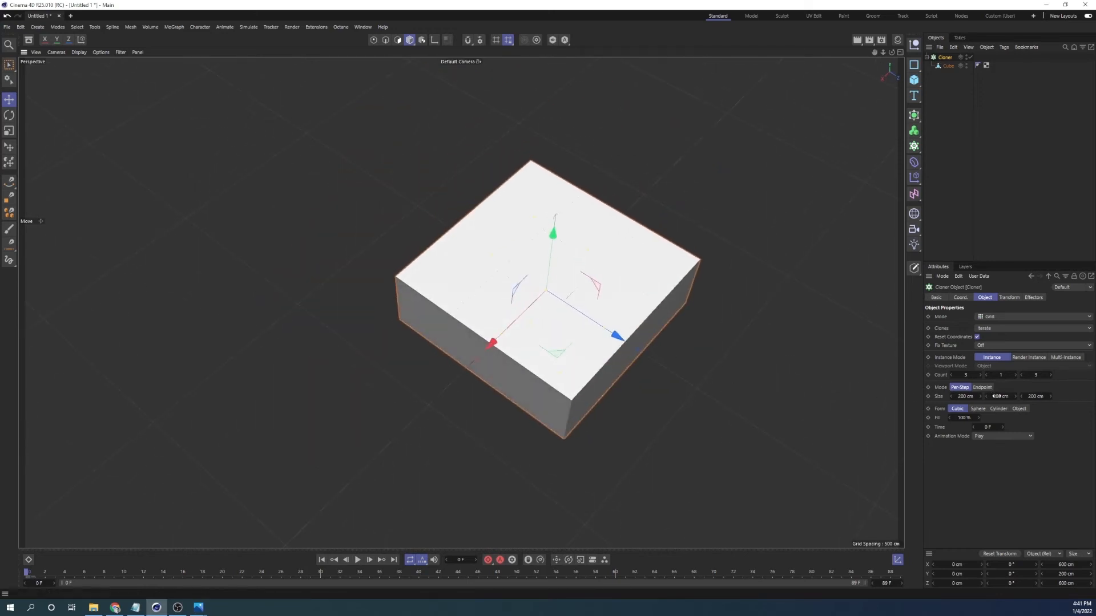
drag(1010, 398, 1029, 396)
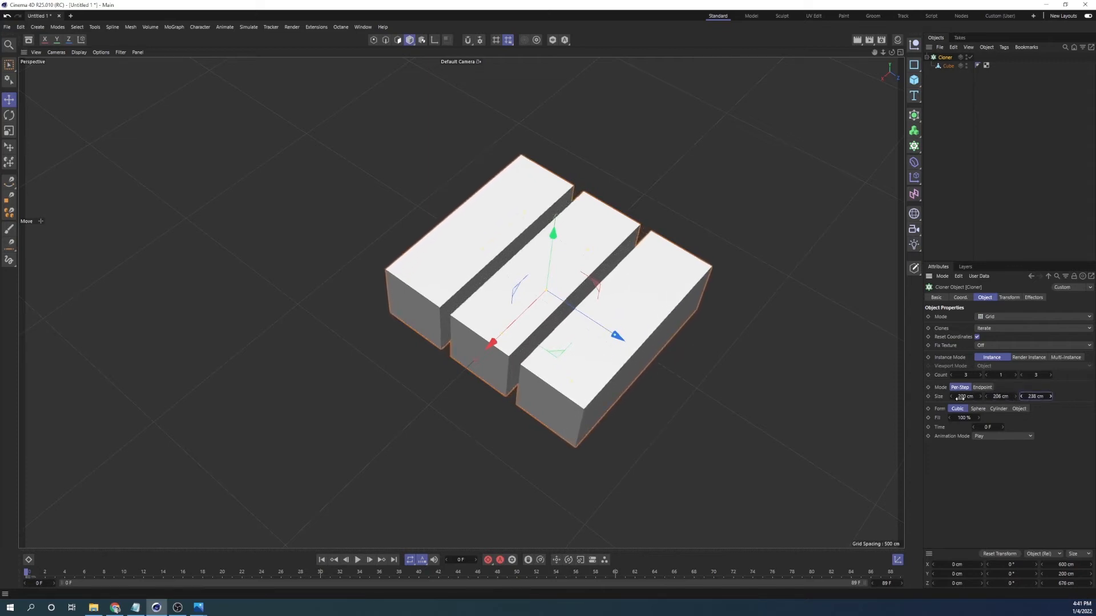
drag(960, 398, 967, 398)
mouse_move(548, 245)
alt+mouse_down()
mouse_move(639, 268)
mouse_move(711, 304)
mouse_move(642, 271)
alt+mouse_up()
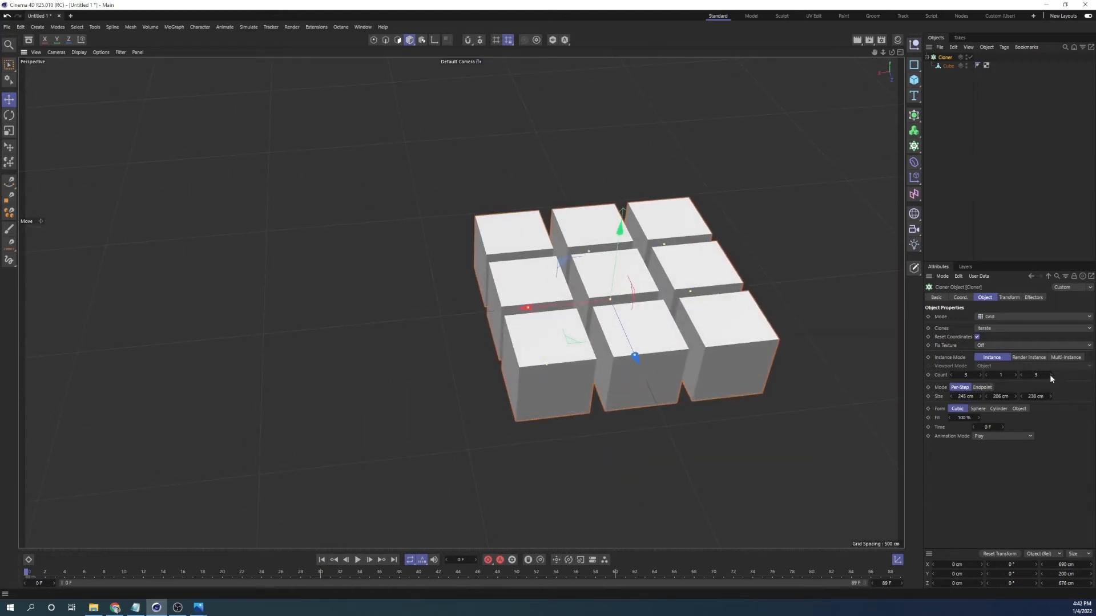
- Try a Z count of 2 and an X count of up to 5 on the Cloner, returning both to 3
click(1021, 375)
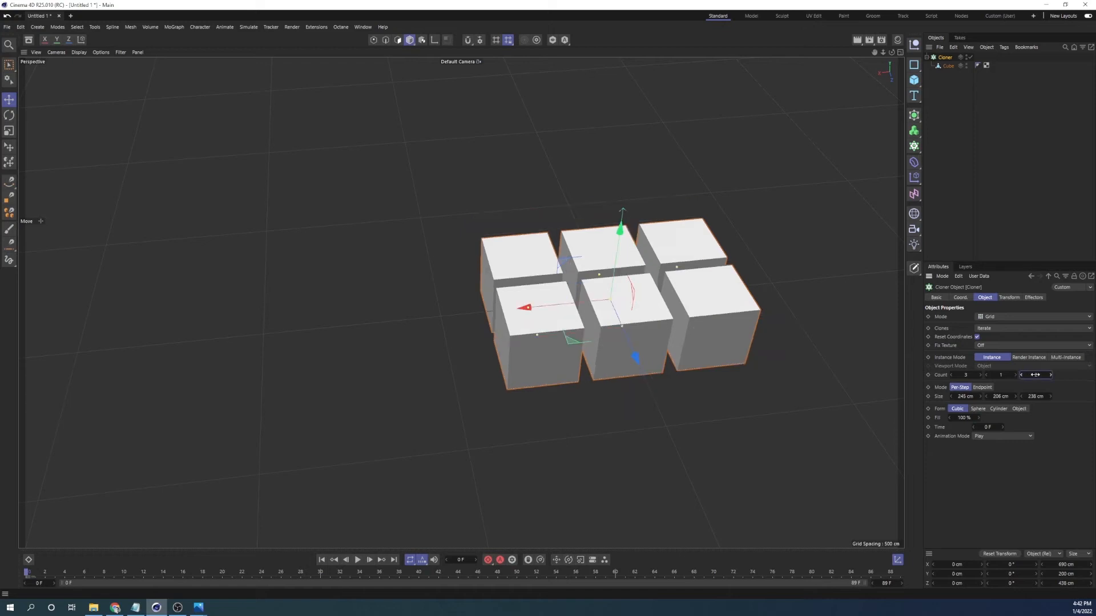
click(1050, 375)
click(979, 375)
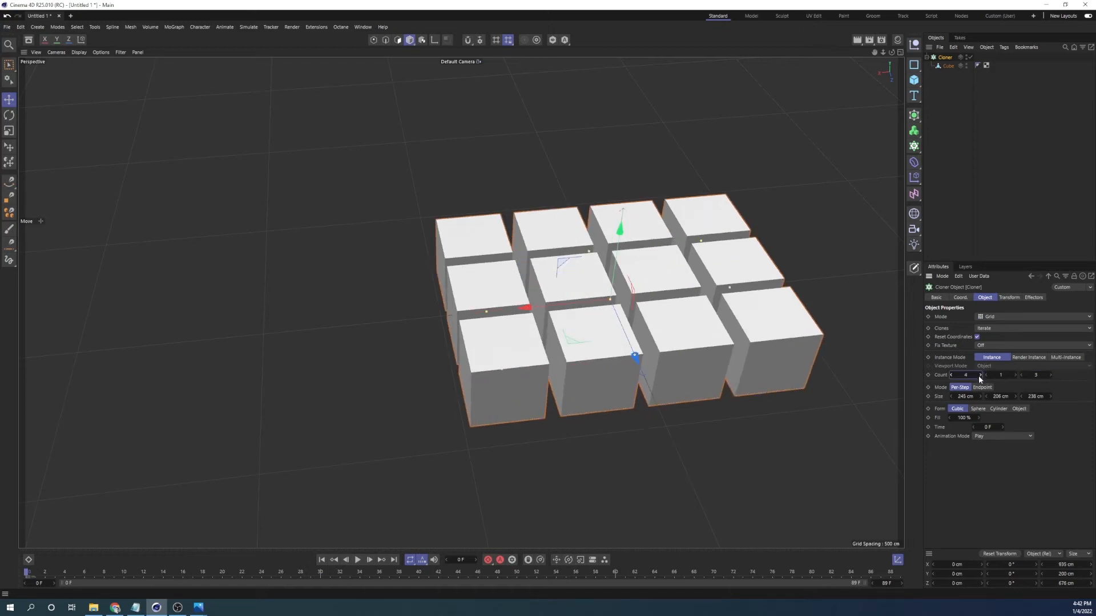
click(979, 375)
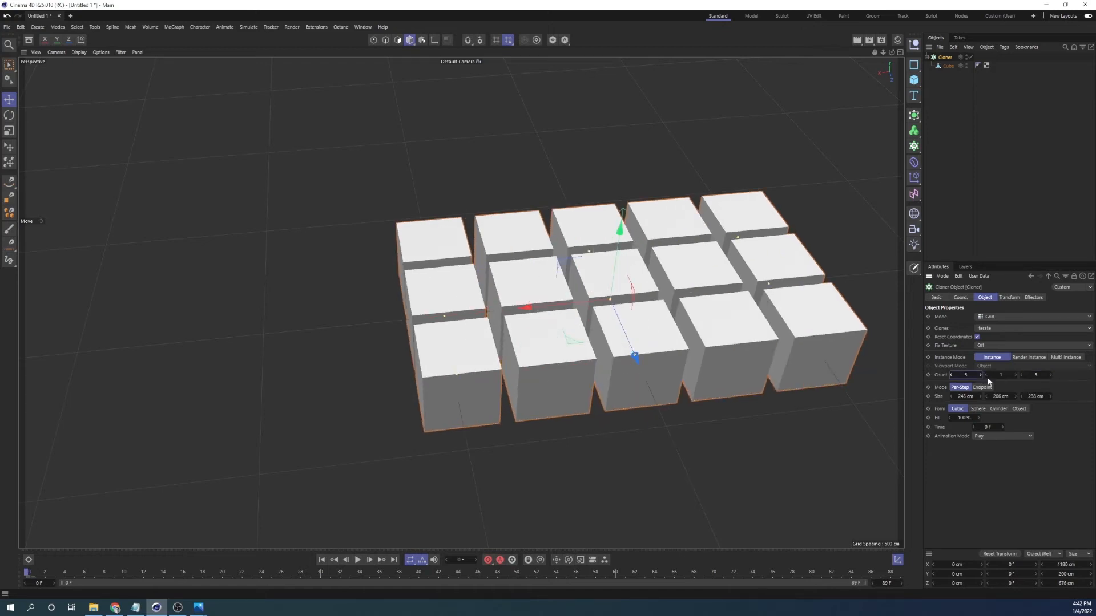
click(950, 375)
click(950, 374)
- Try the Cloner's Linear mode with a count of 8 clones spaced 396 cm apart in Y
click(999, 317)
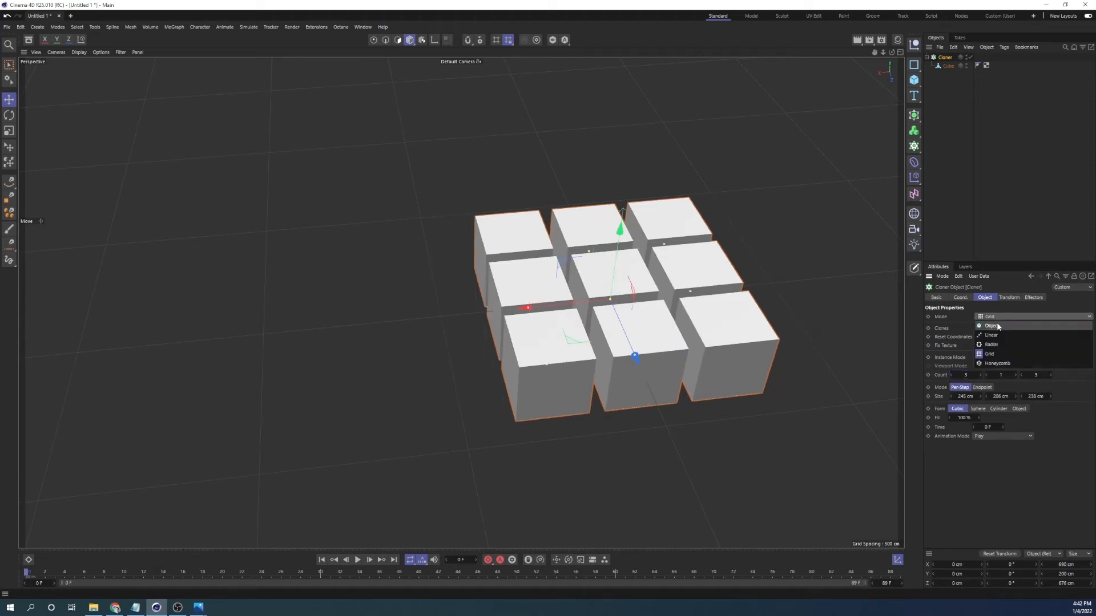
click(997, 335)
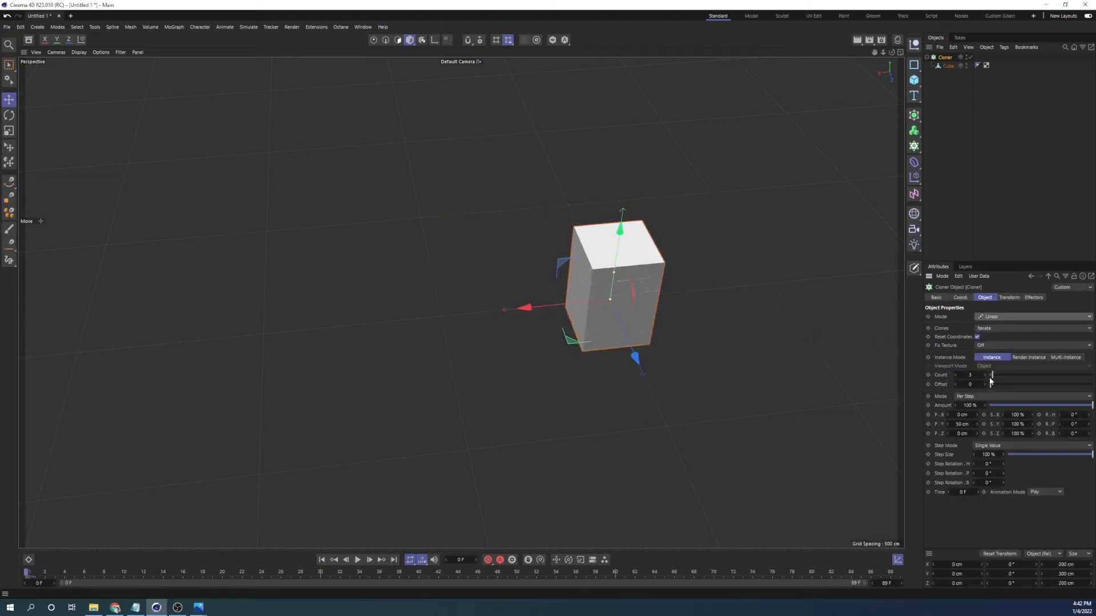
mouse_move(991, 379)
mouse_down()
mouse_move(1011, 377)
mouse_move(998, 378)
mouse_up()
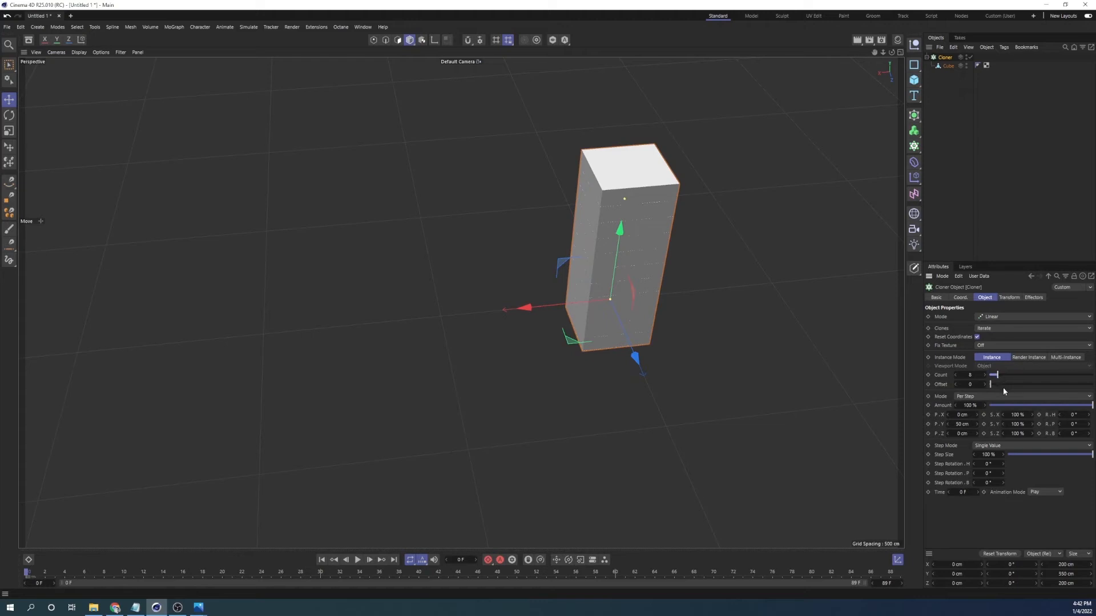
drag(976, 424, 791, 285)
alt+right_drag(707, 235, 431, 286)
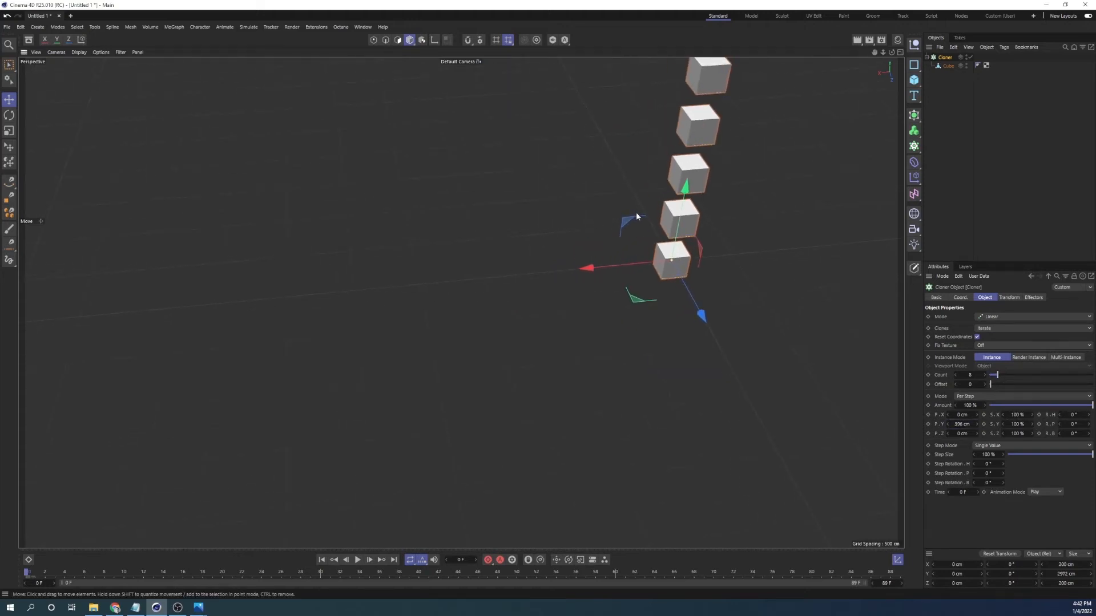
mouse_move(635, 214)
alt+mouse_down()
mouse_move(645, 179)
mouse_move(645, 202)
alt+mouse_up()
- Try the Cloner's Radial mode and return it to Grid mode
click(985, 318)
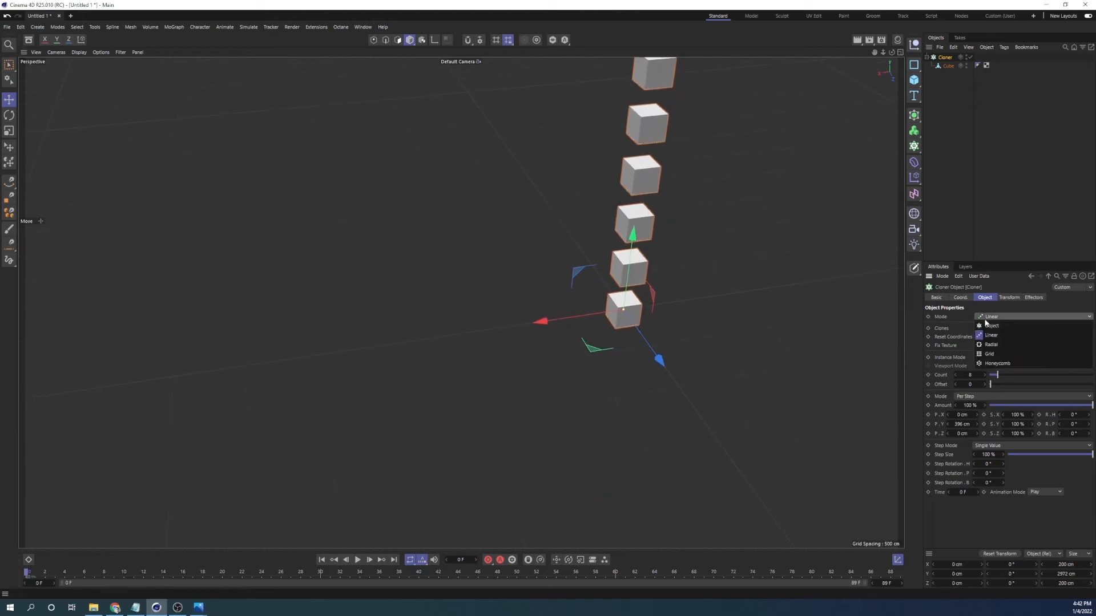
click(993, 336)
scroll(676, 310, up, 2)
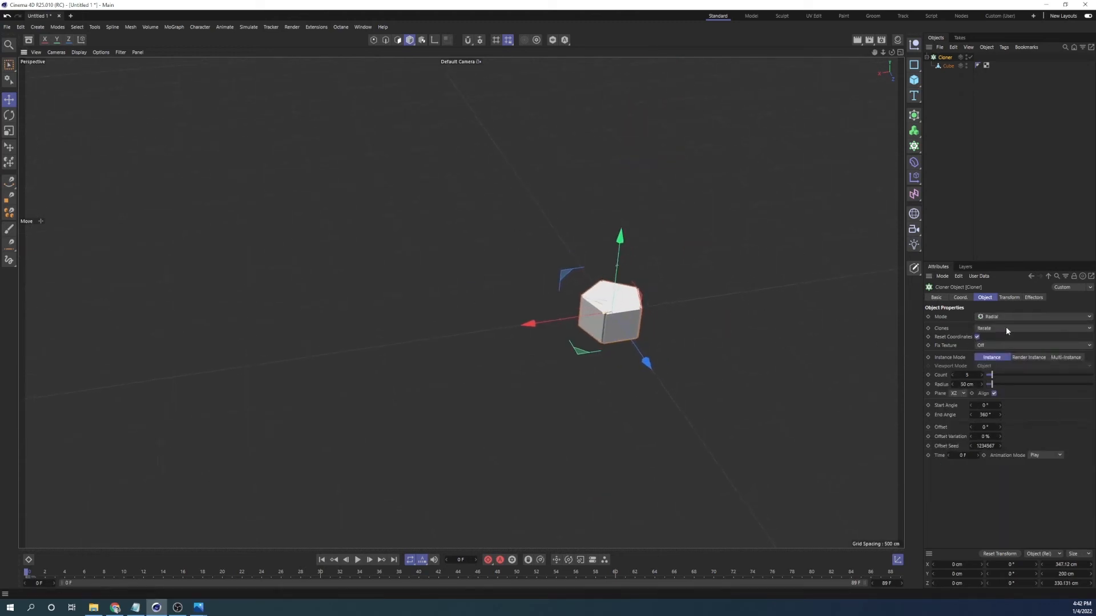
click(1004, 317)
click(990, 354)
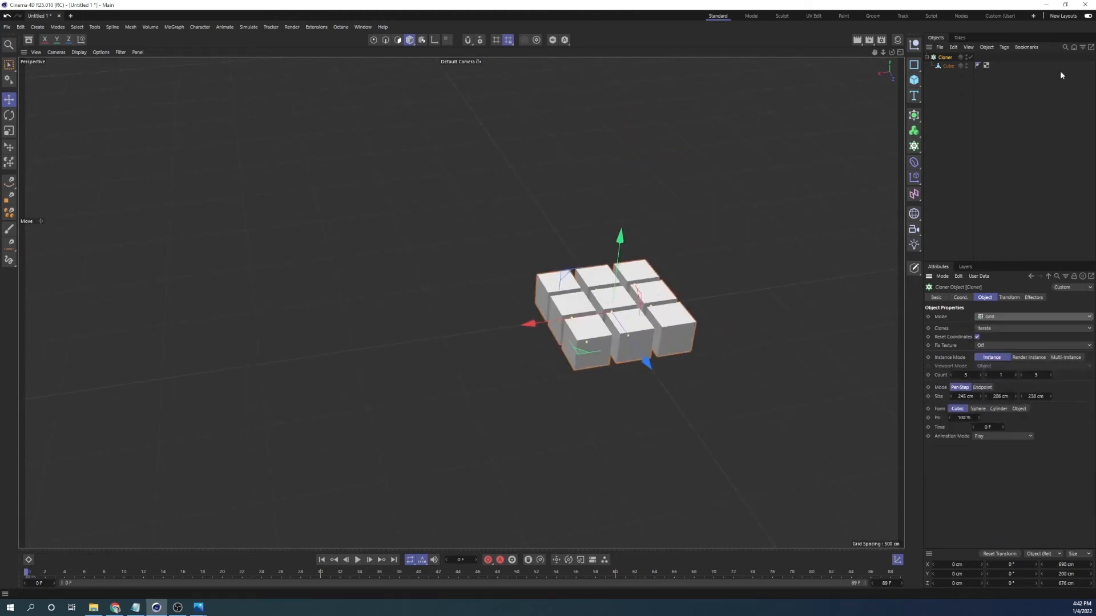
- Take the cube out of the Cloner and delete the Cloner
drag(944, 65, 945, 80)
click(944, 57)
key(Delete)
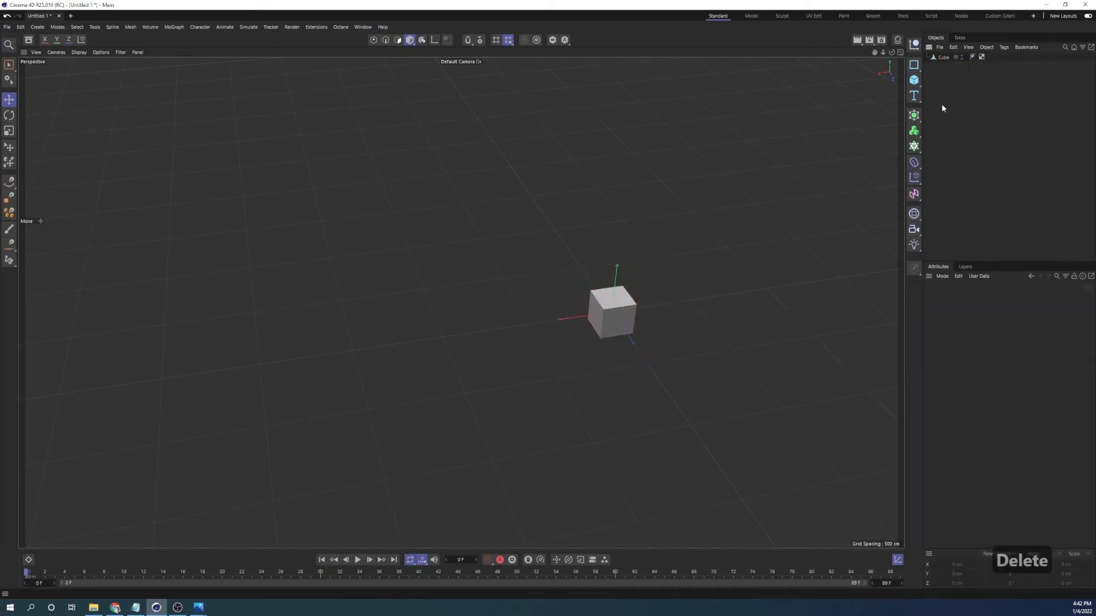
- Add a Bend deformer and make it a child of the cube
click(939, 57)
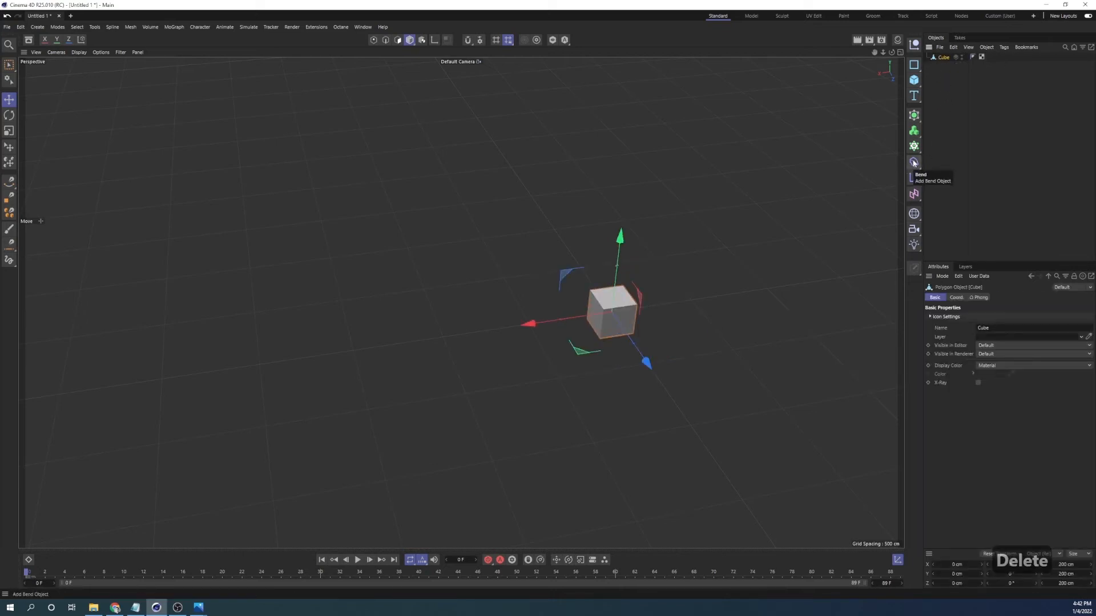
click(914, 163)
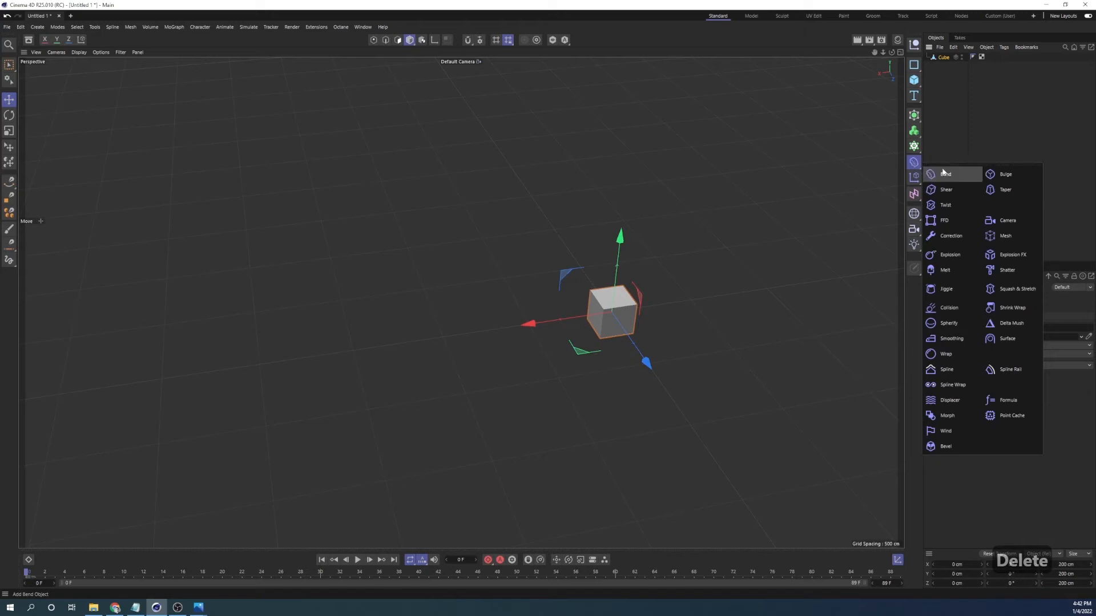
click(943, 172)
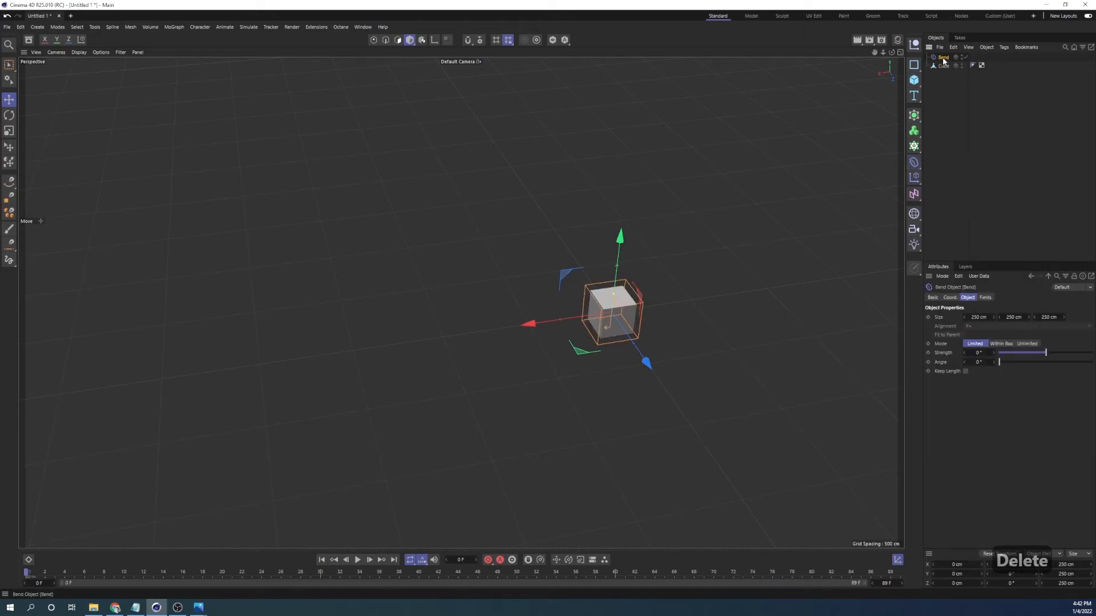
drag(943, 59, 946, 67)
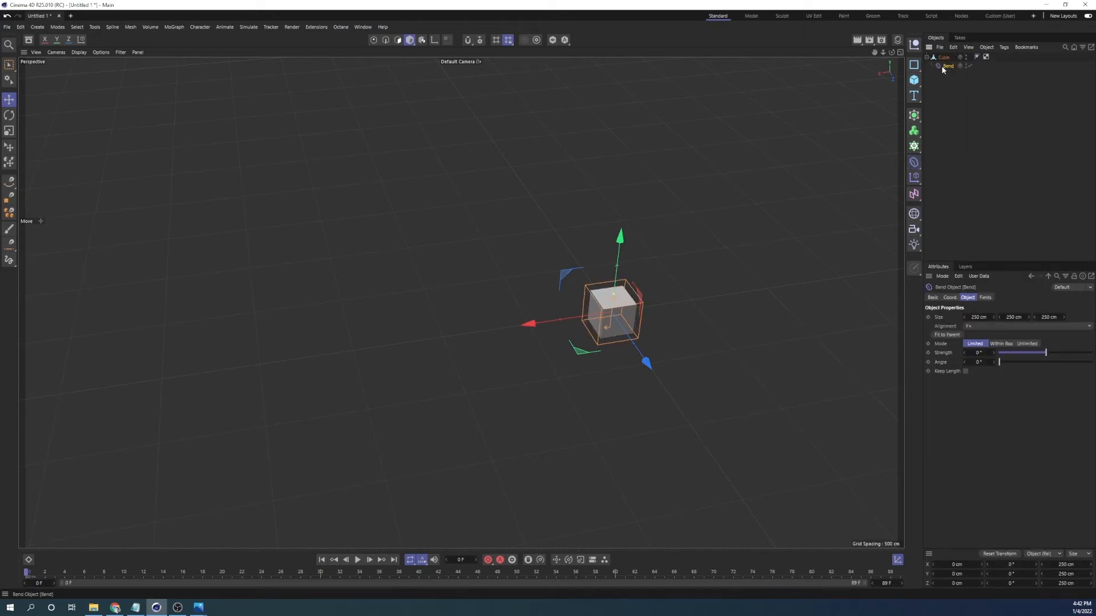
scroll(740, 303, up, 5)
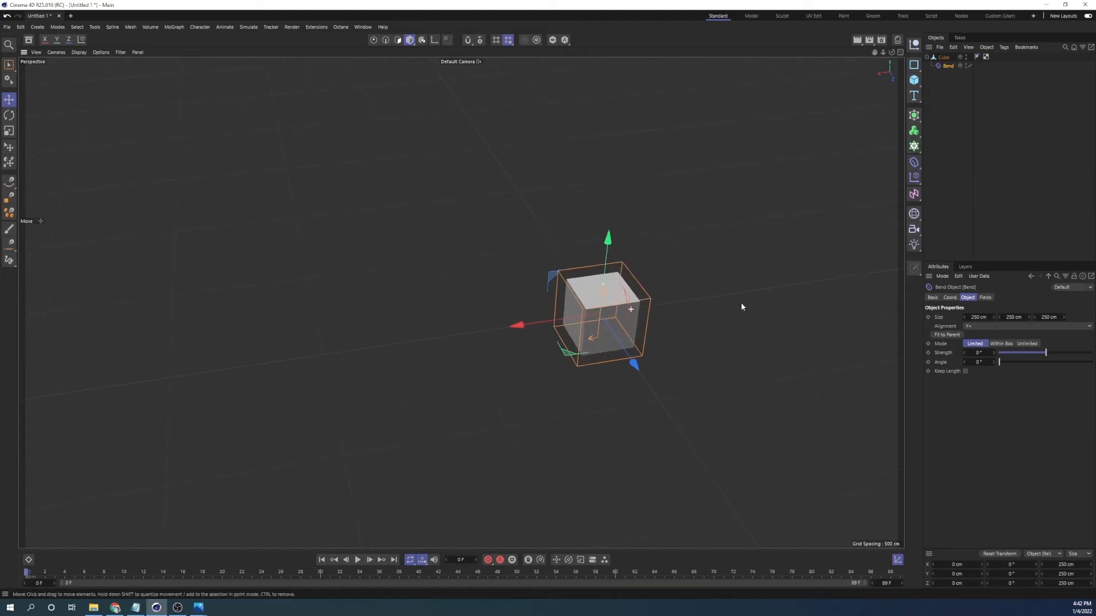
alt+drag(606, 316, 671, 272)
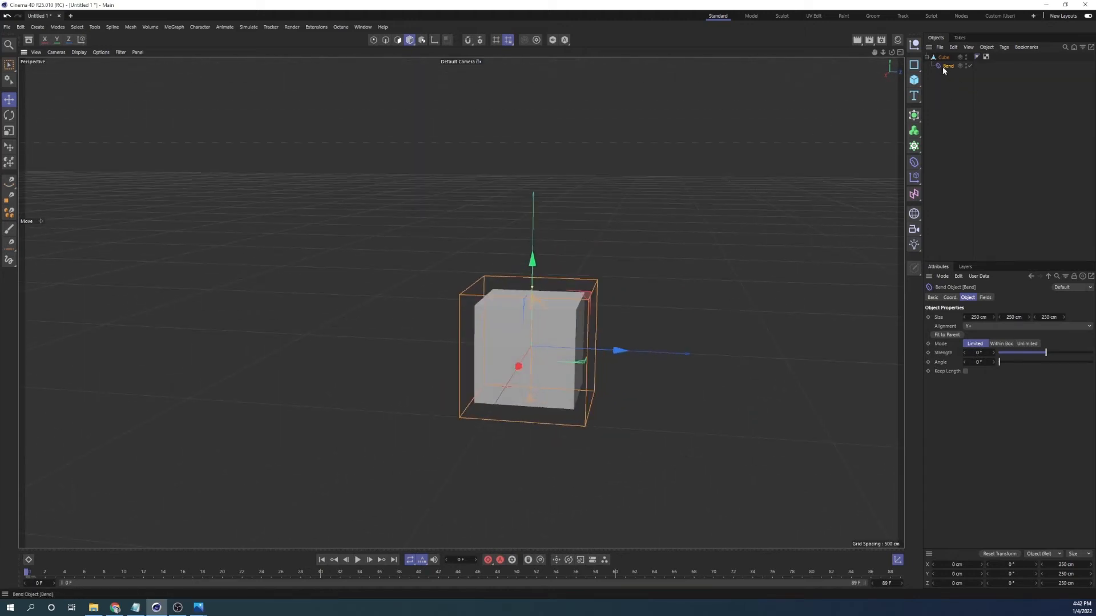
click(614, 290)
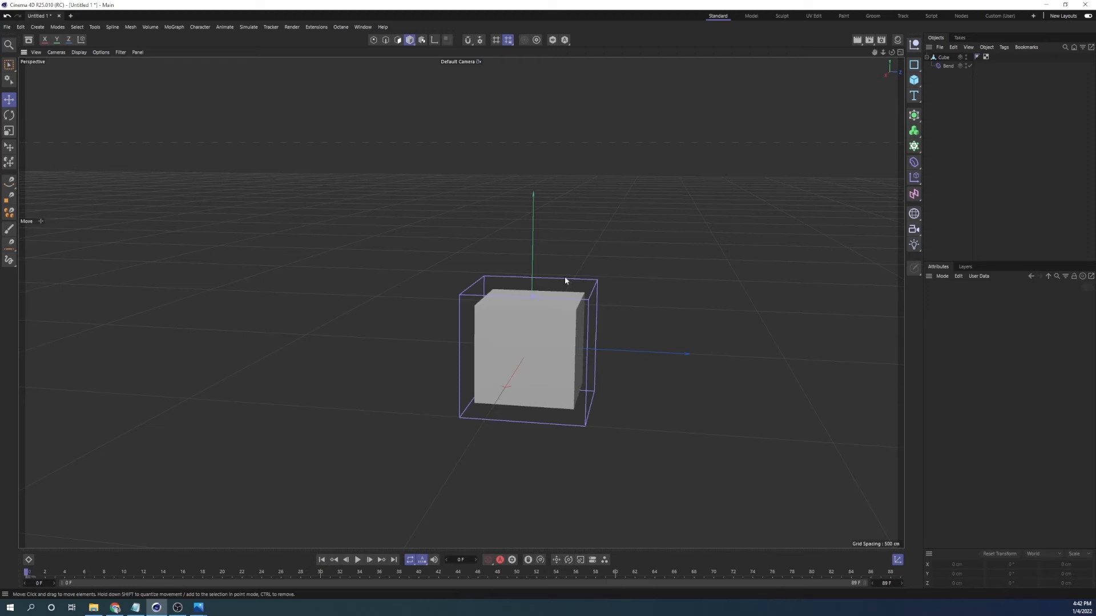
click(943, 66)
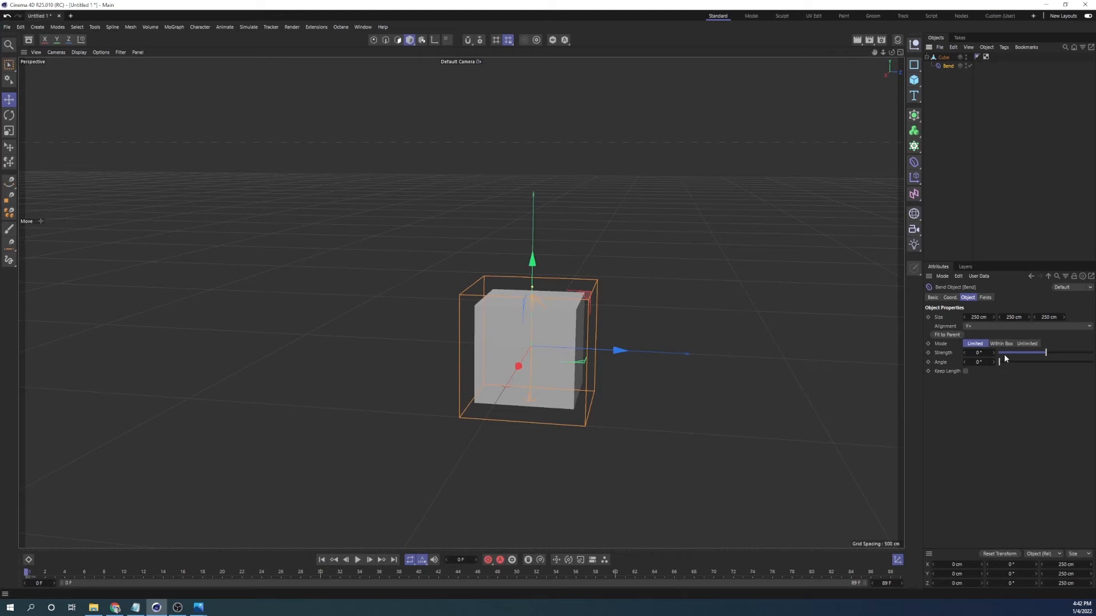
- Set the Bend strength to about 68°, try another strength, and undo that last change
click(978, 354)
drag(978, 354, 800, 331)
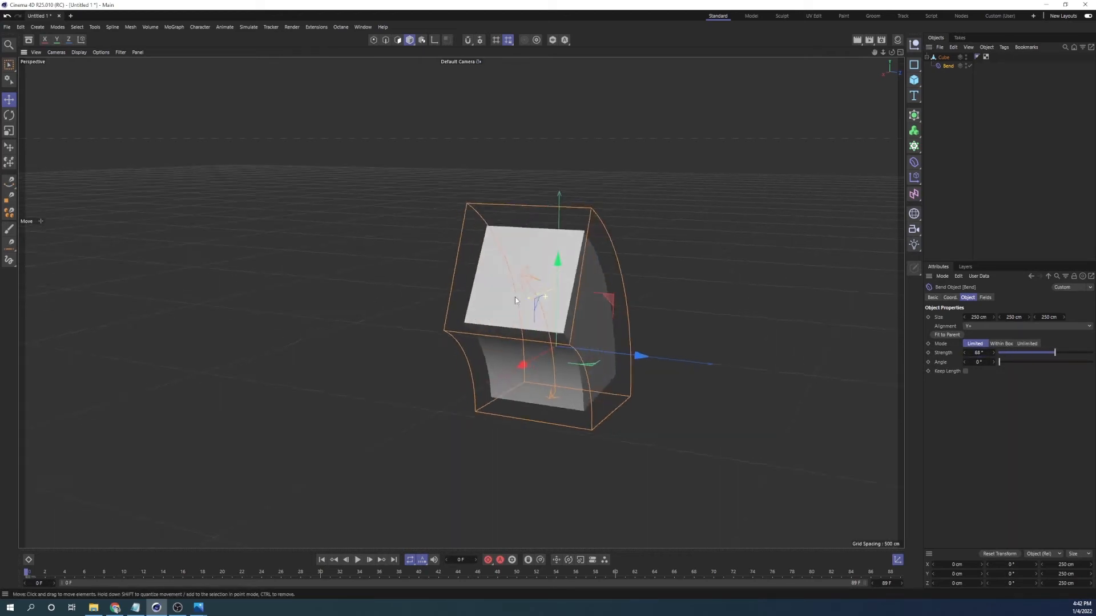
alt+drag(516, 297, 409, 285)
mouse_move(981, 355)
mouse_down()
mouse_move(911, 355)
mouse_move(976, 355)
mouse_up()
key(ctrl+z)
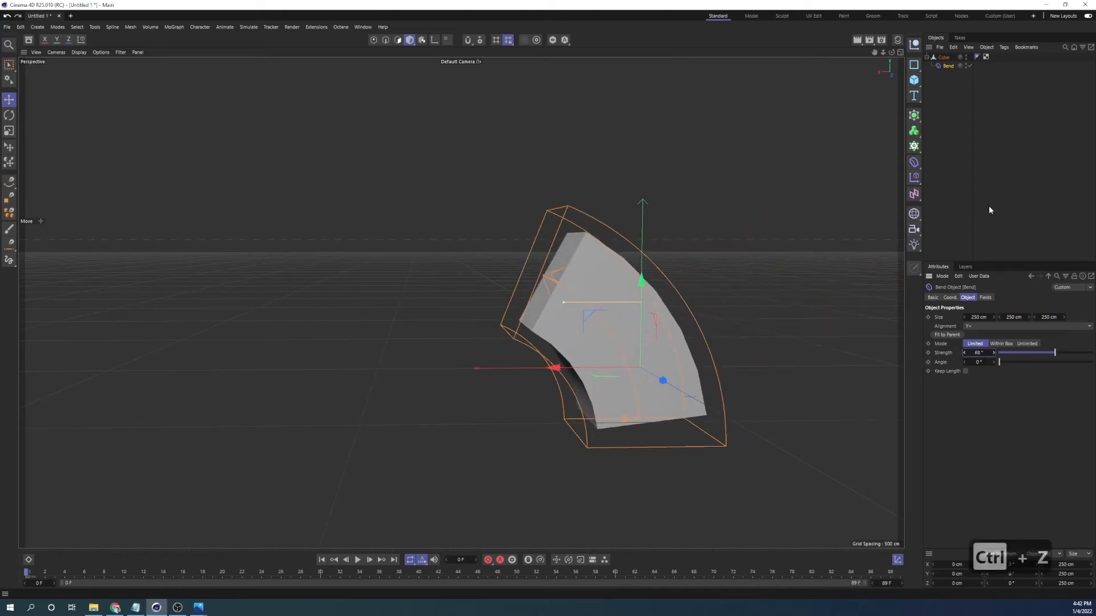
- Take the Bend deformer out of the cube and delete it
click(959, 127)
drag(945, 67, 949, 102)
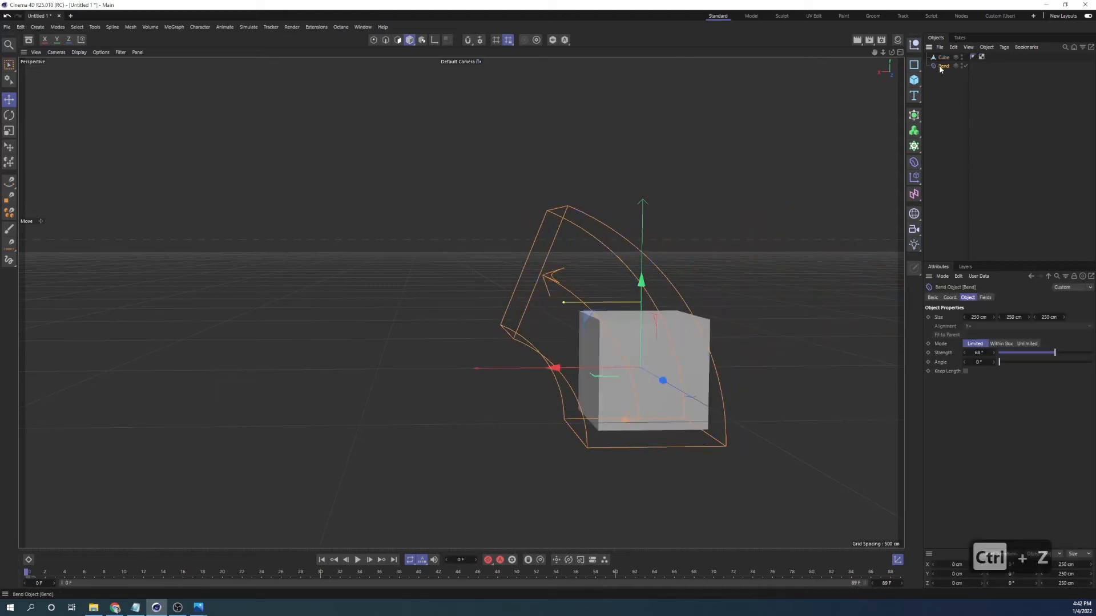
key(Delete)
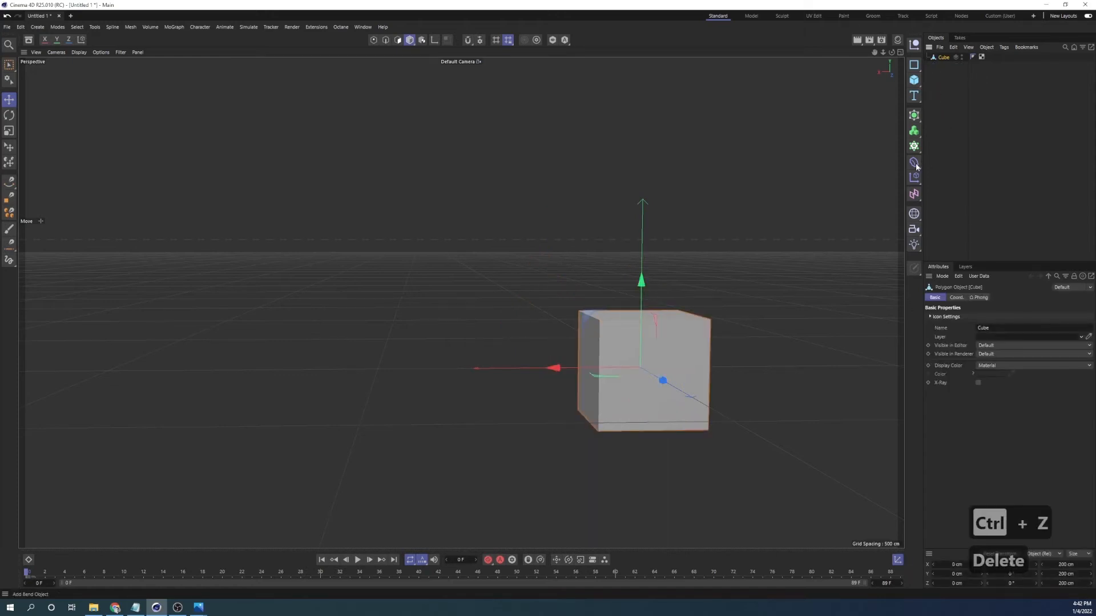
- Add an Explosion deformer as a child of the cube and try its strength, returning it to 0%
click(915, 164)
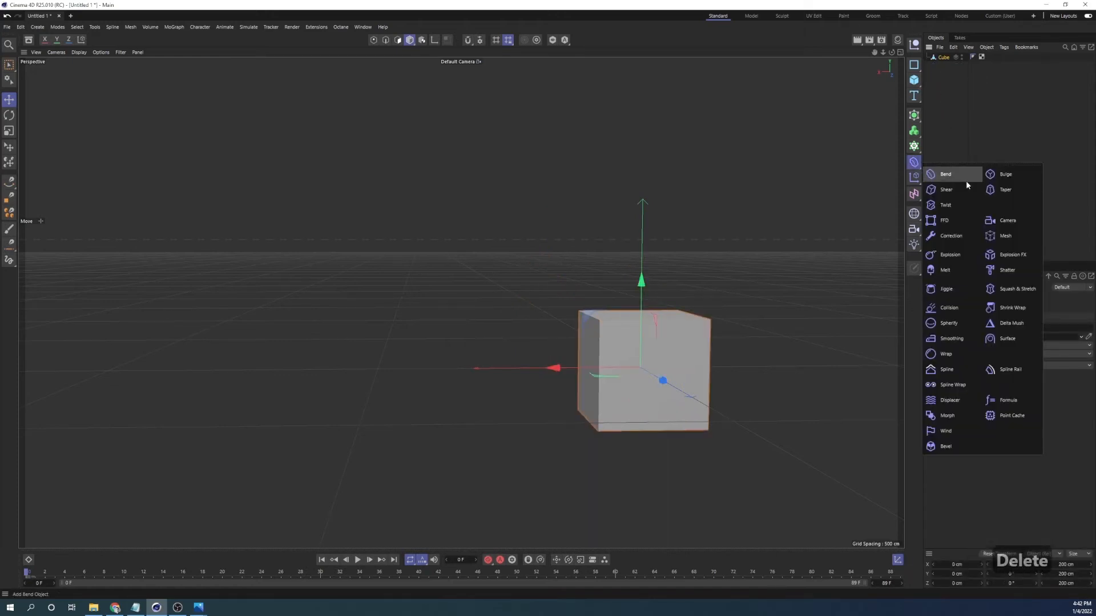
click(948, 255)
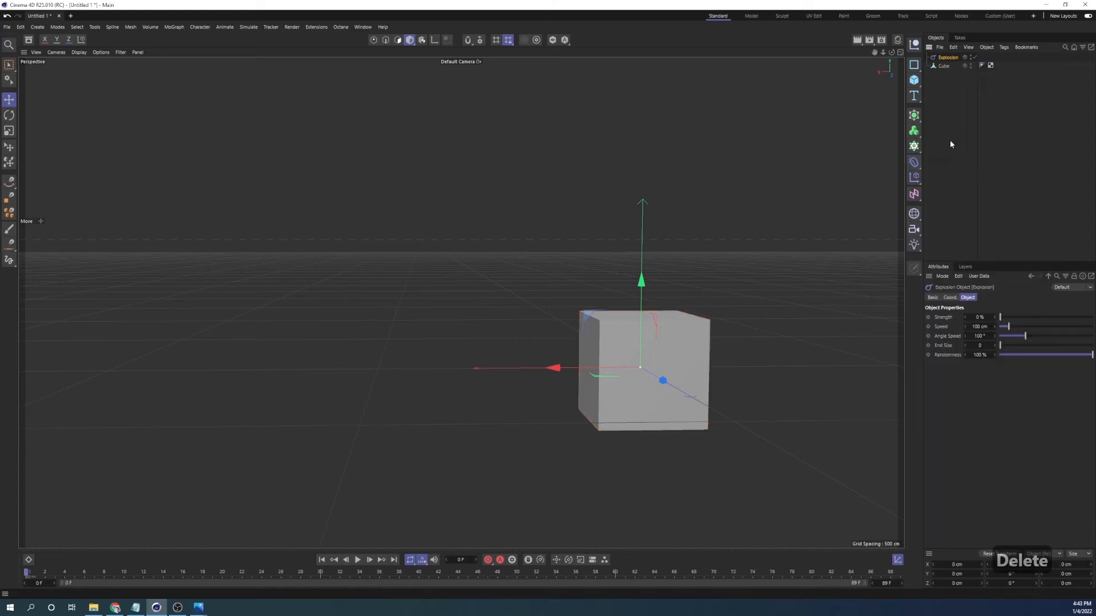
drag(947, 58, 942, 66)
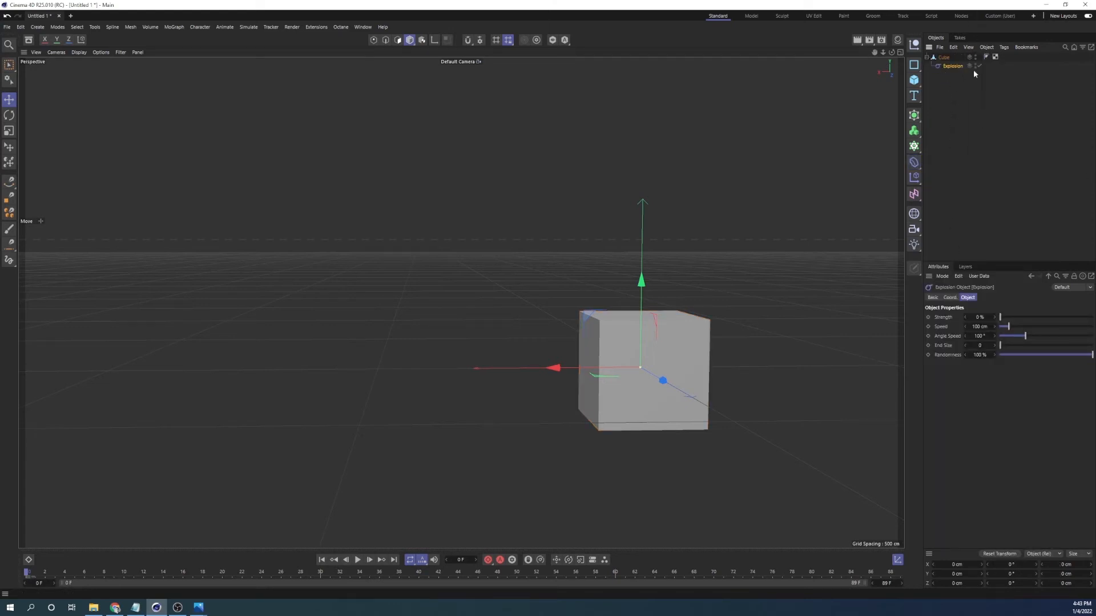
drag(1000, 319, 994, 340)
- Add a Subdivision Surface as the cube's parent and try the Explosion strength on the smoothed cube
click(944, 59)
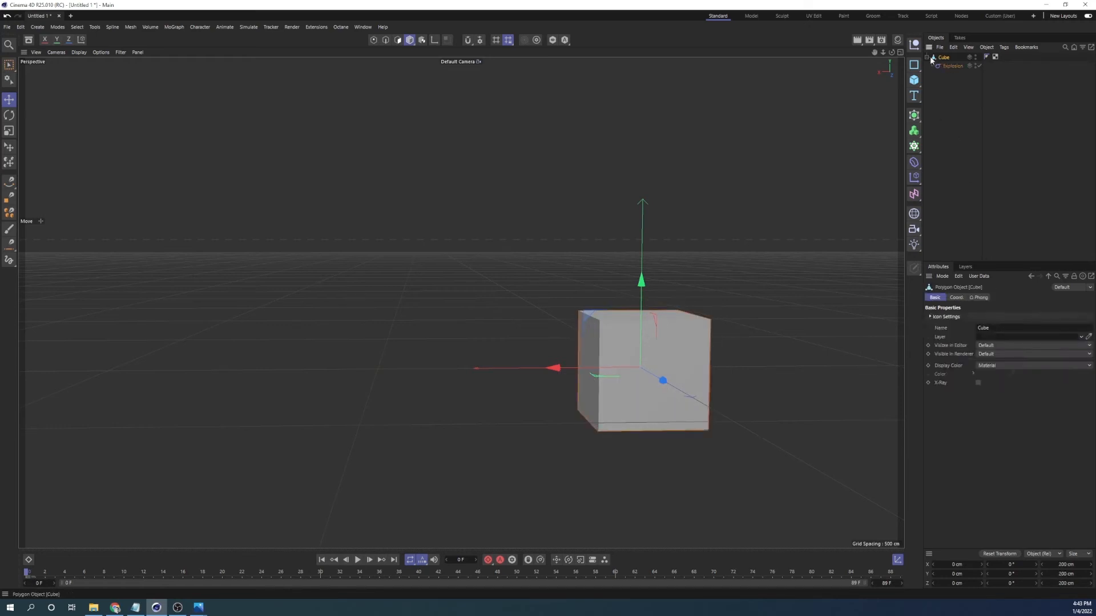
alt+click(914, 115)
click(951, 75)
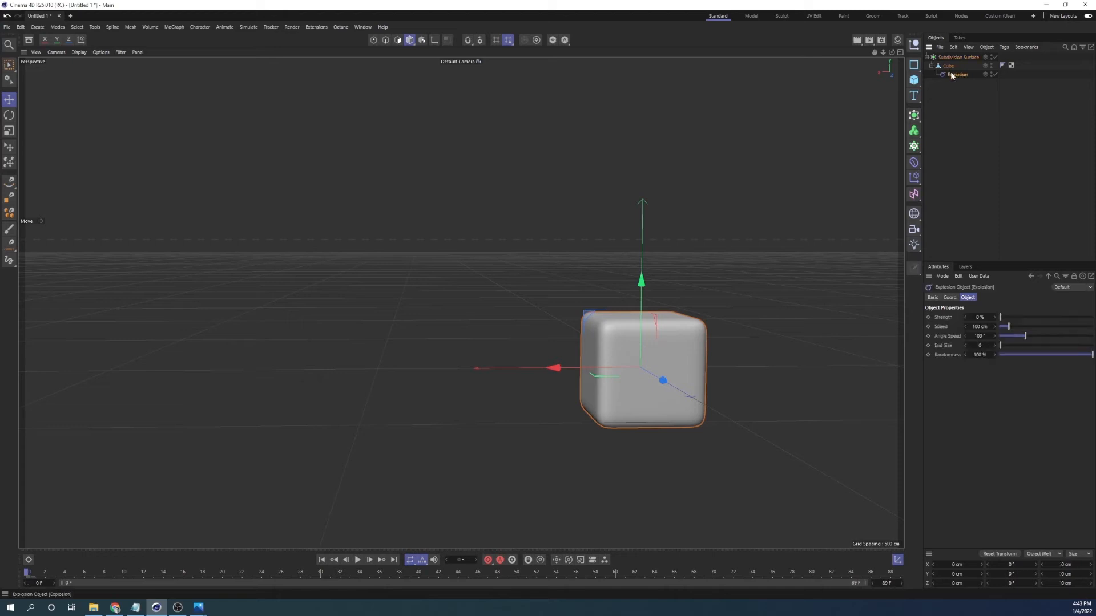
mouse_move(1000, 318)
mouse_down()
mouse_move(1024, 316)
mouse_move(991, 325)
mouse_up()
- Undo the last changes and remove the Subdivision Surface and Explosion, keeping only the cube
key(ctrl+z)
key(ctrl+z)
key(ctrl+z)
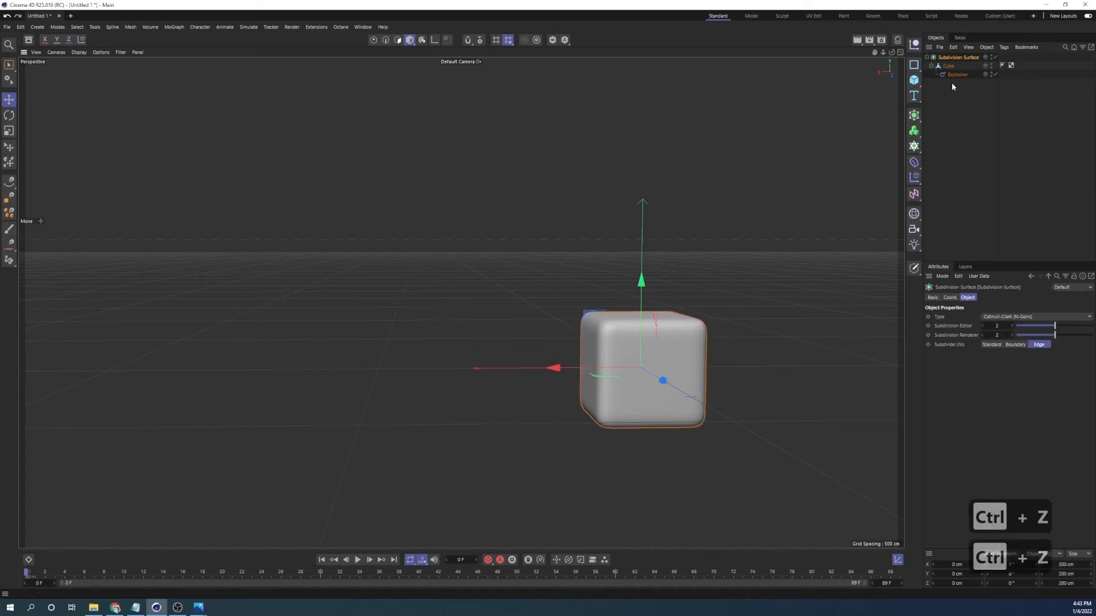
click(951, 67)
key(Delete)
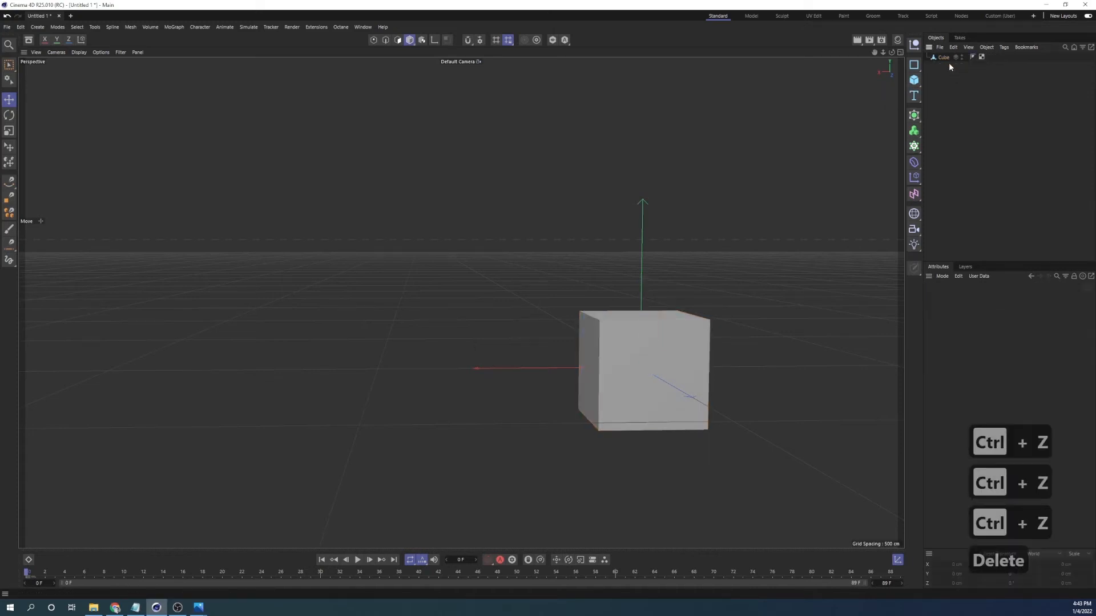
- Add a Plain effector as the cube's parent, try moving it, and undo the move
click(914, 163)
click(932, 154)
click(919, 179)
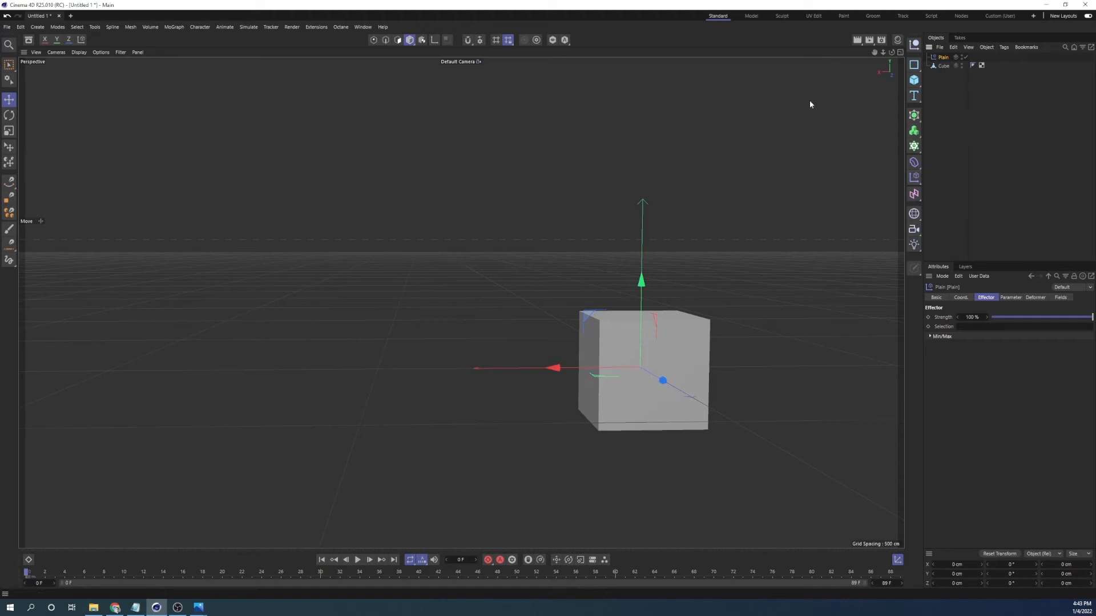
drag(942, 61, 943, 58)
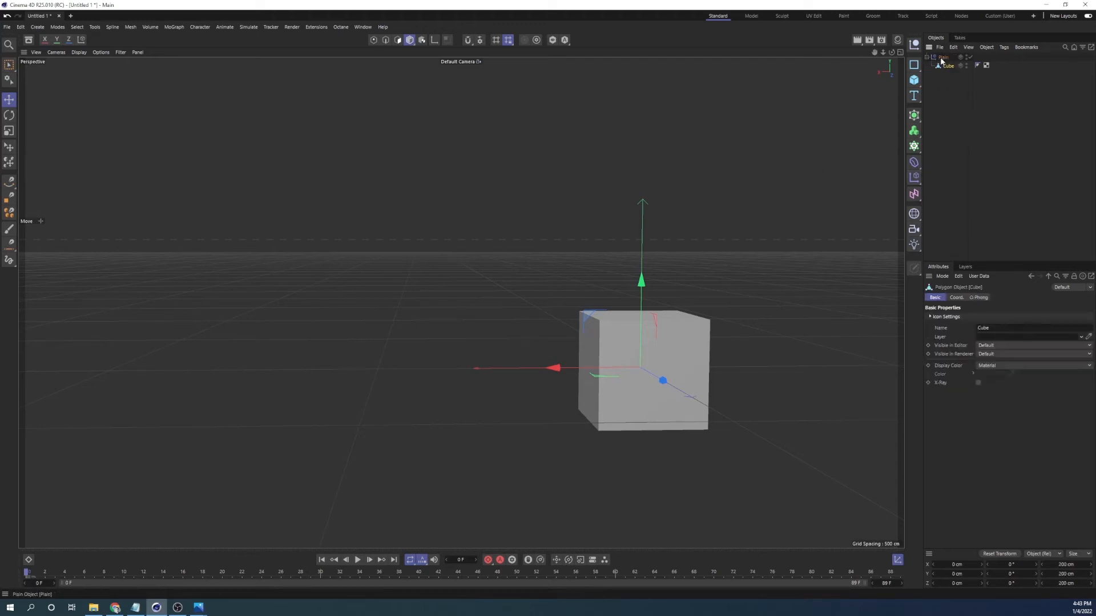
drag(641, 280, 678, 313)
key(ctrl+z)
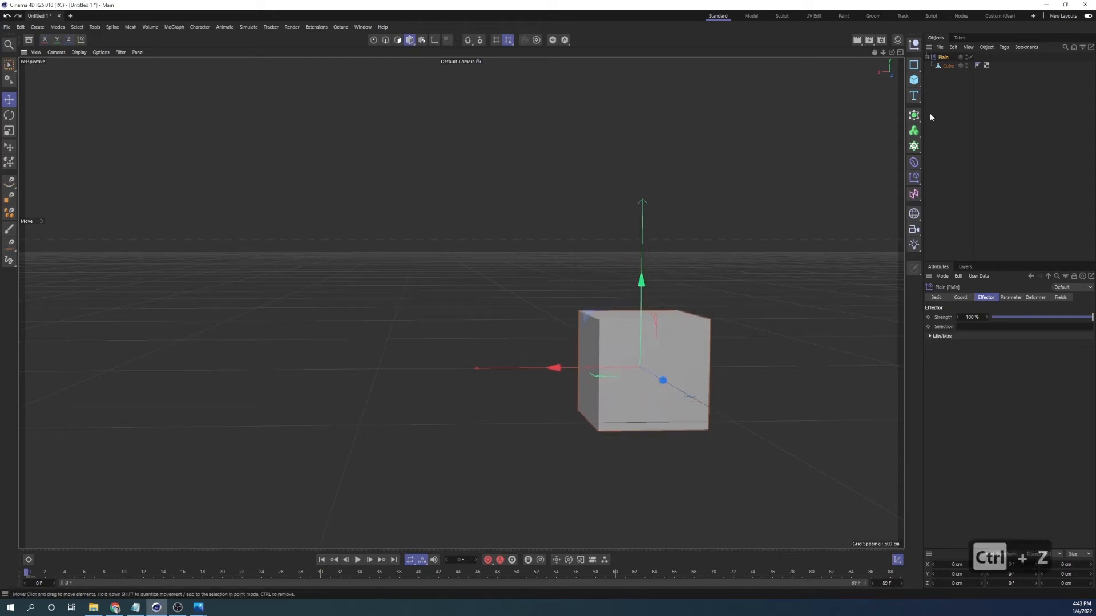
- Take the cube out of the Plain effector and raise the effector about 274 cm in Y
drag(944, 66, 948, 101)
click(937, 58)
drag(643, 283, 643, 137)
alt+drag(670, 222, 641, 288)
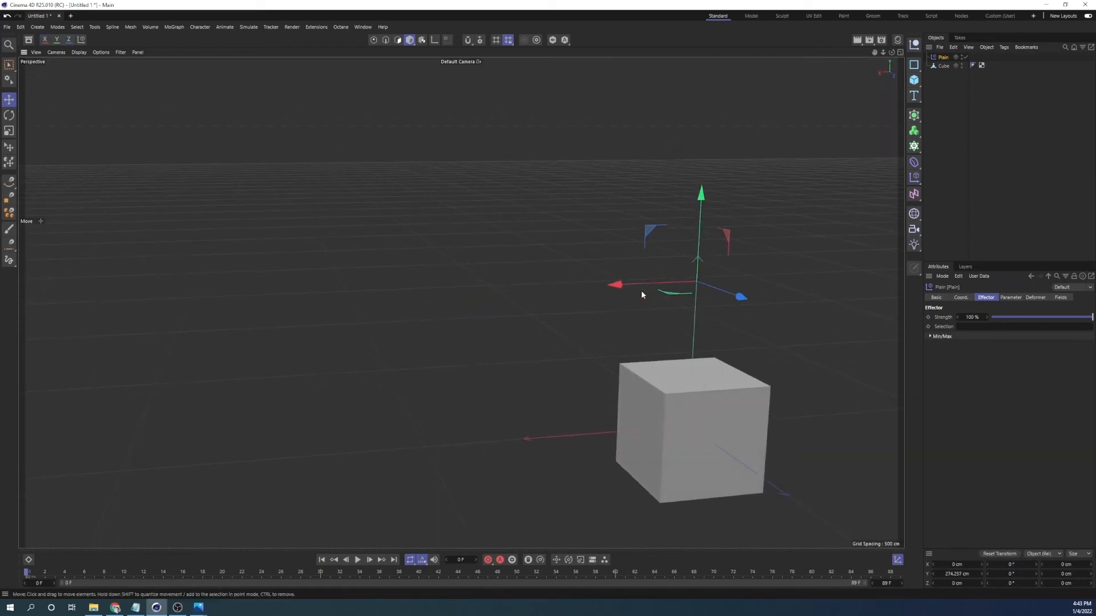
- Nest the cube under the Plain effector again, take it back out, delete the effector and select the cube
drag(945, 57, 942, 58)
click(939, 58)
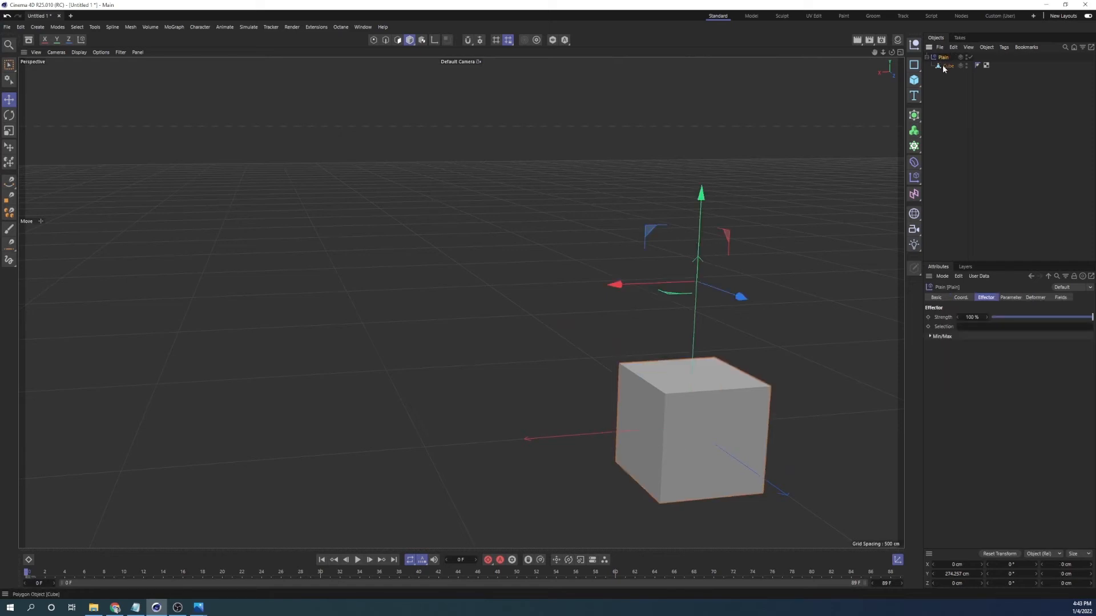
drag(953, 106, 951, 105)
click(941, 57)
key(Delete)
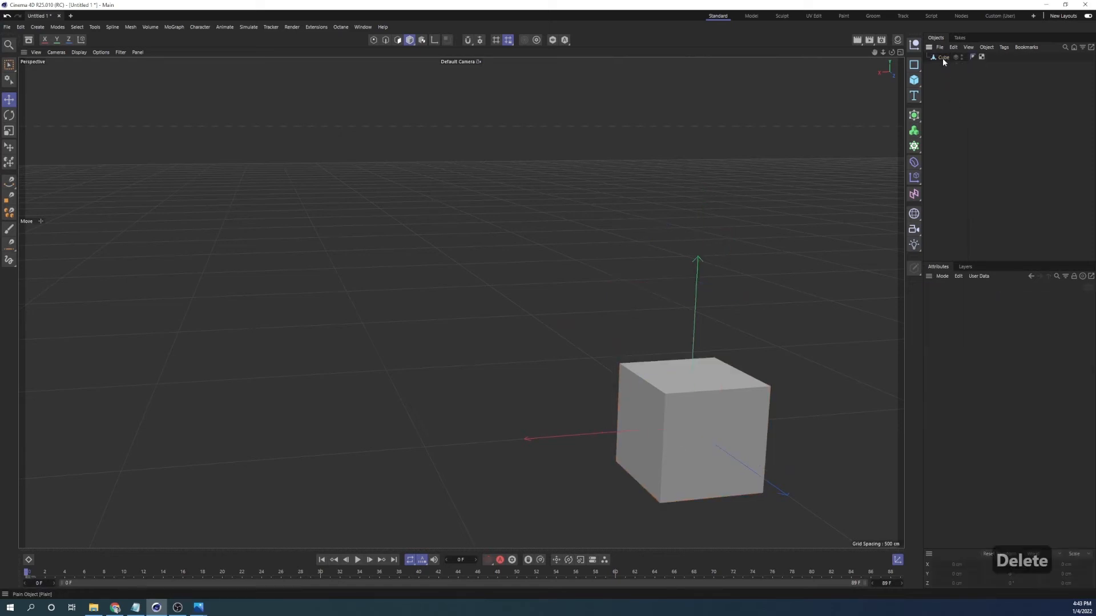
click(943, 57)
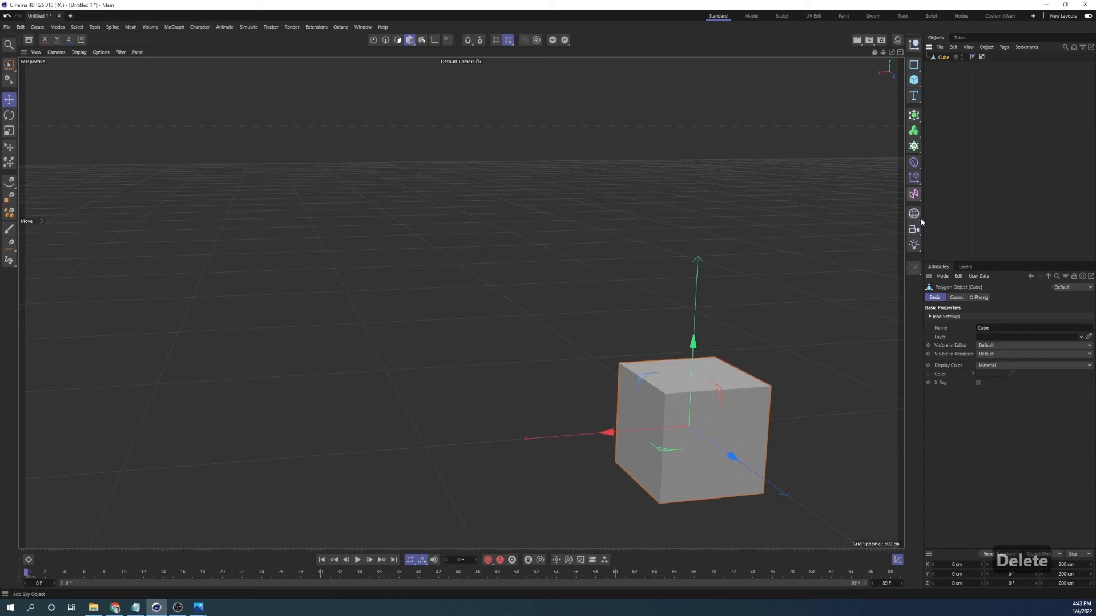
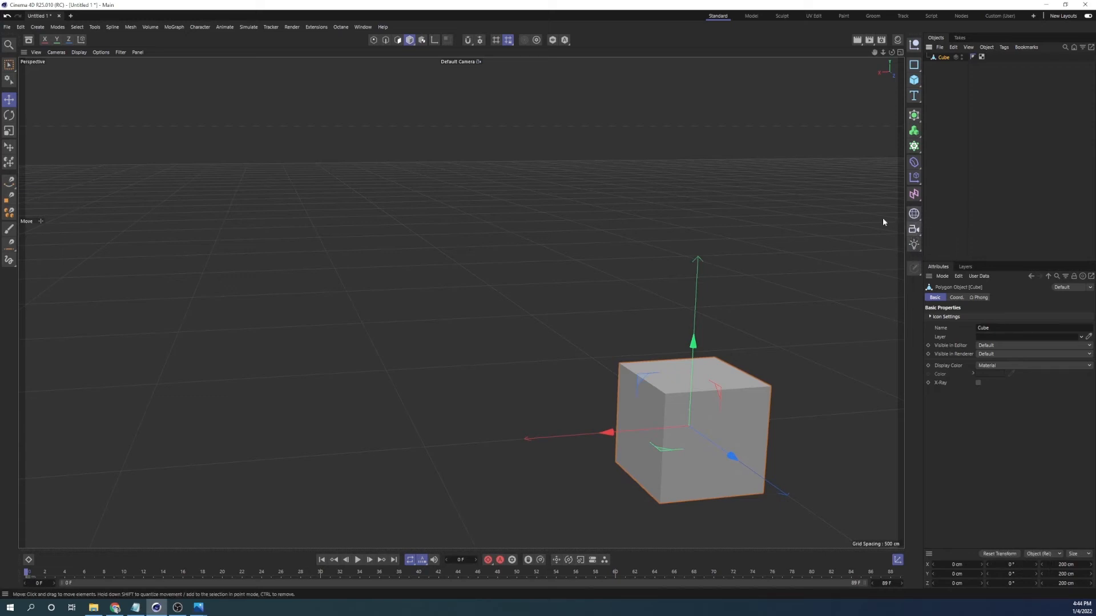
- Show the Material Manager, create a new material and open it in the Material Editor
alt+middle_drag(683, 319, 494, 212)
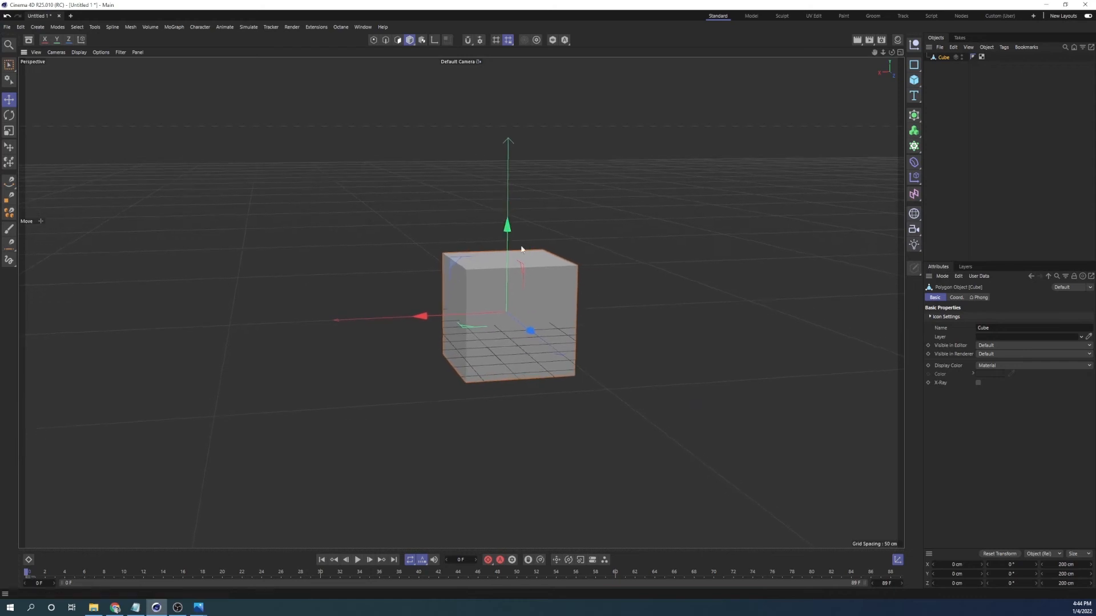
click(897, 40)
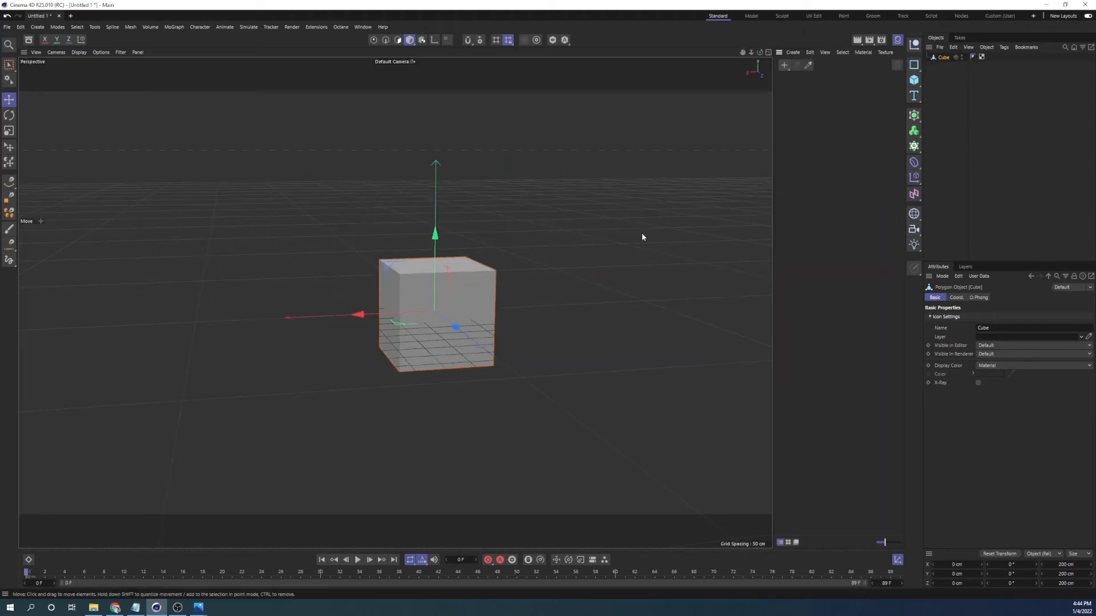
scroll(401, 312, up, 3)
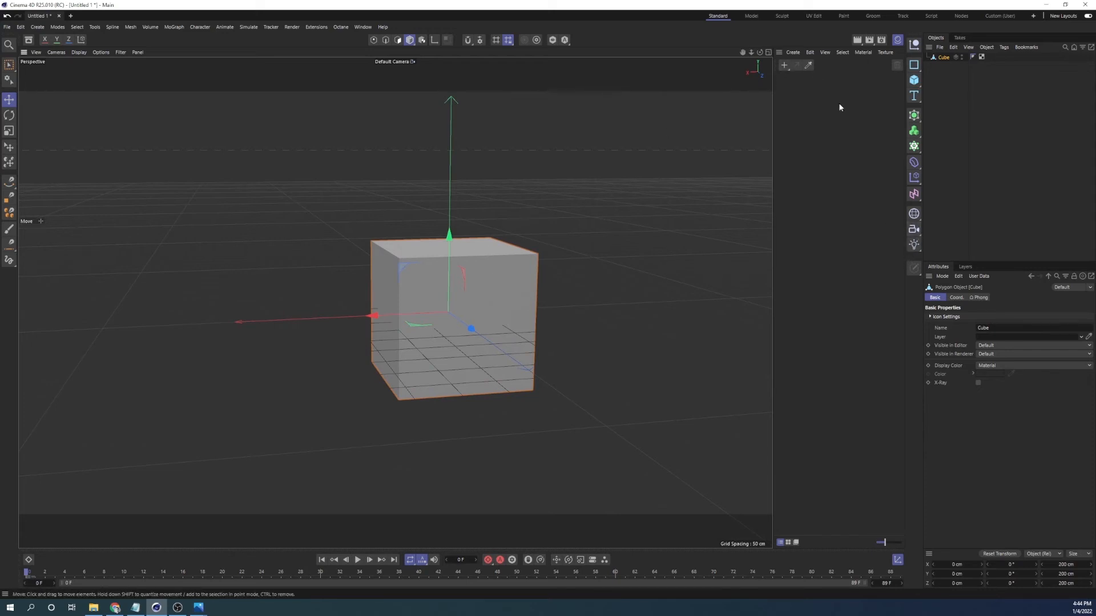
click(784, 66)
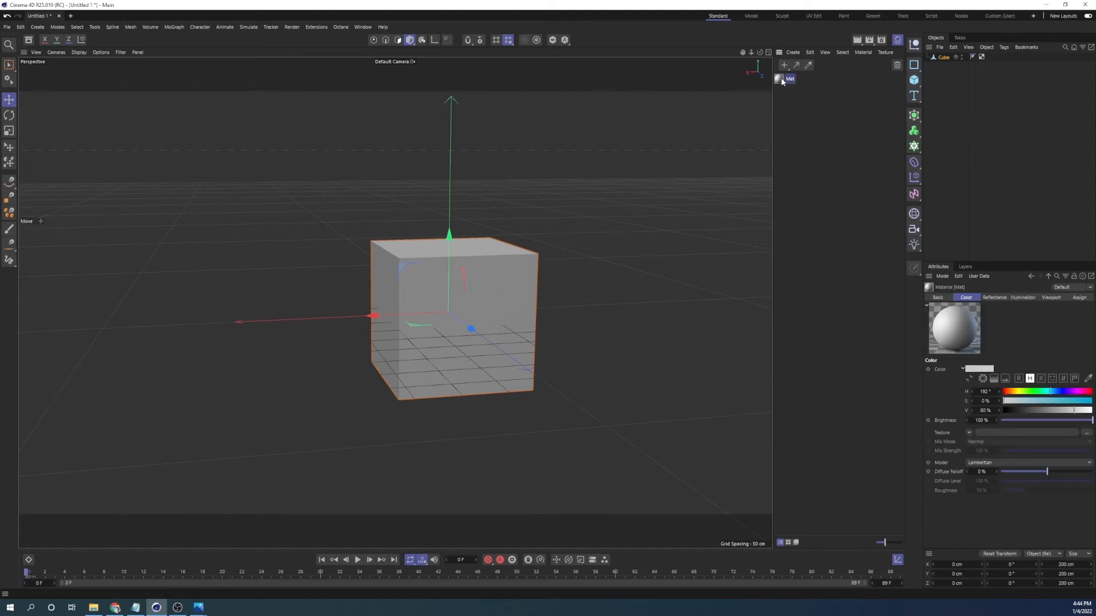
double_click(782, 80)
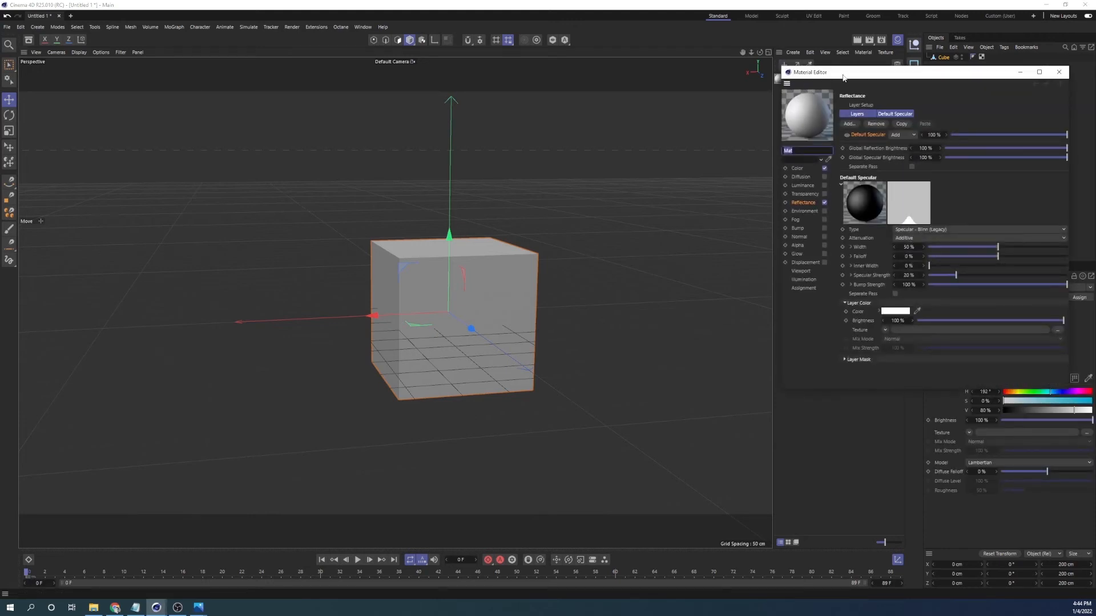
drag(840, 80, 633, 136)
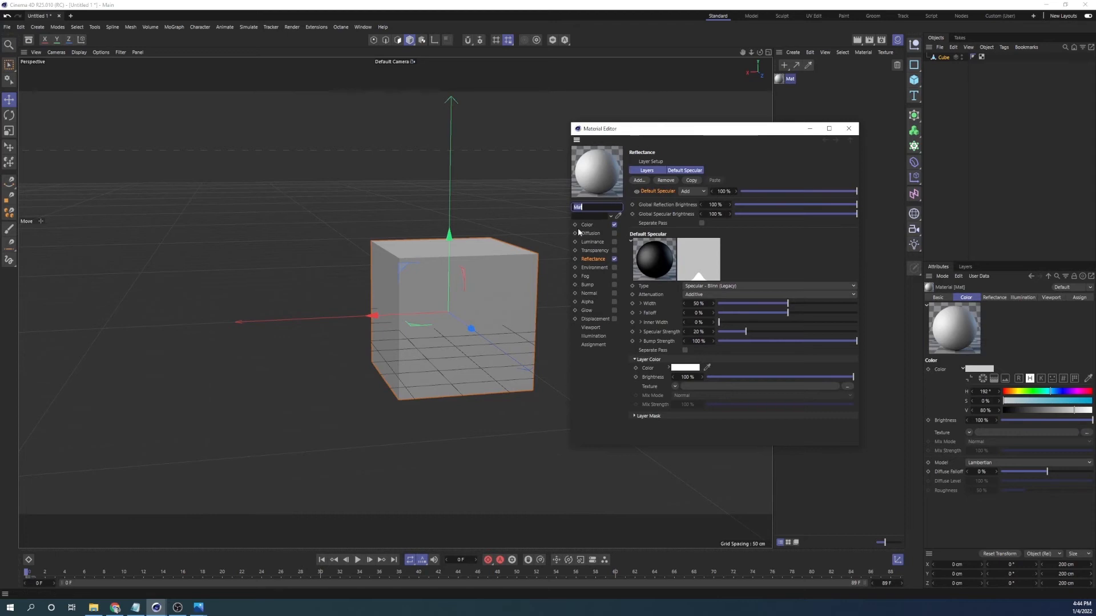
- Try out the material's Luminance channel, turn it off again and return to the Color channel
click(602, 224)
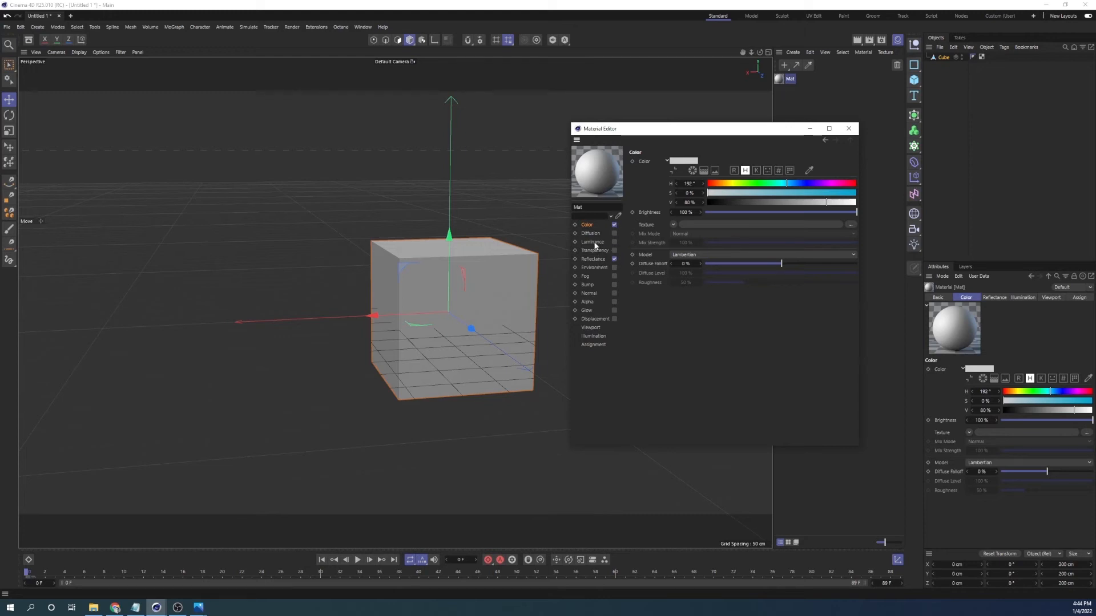
click(615, 242)
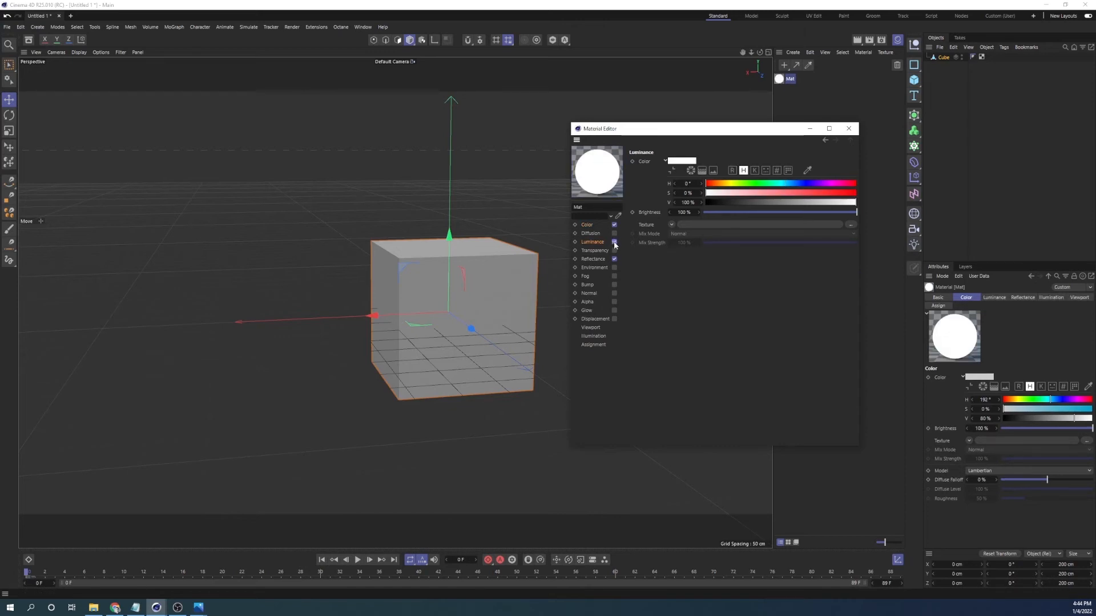
click(614, 242)
click(588, 224)
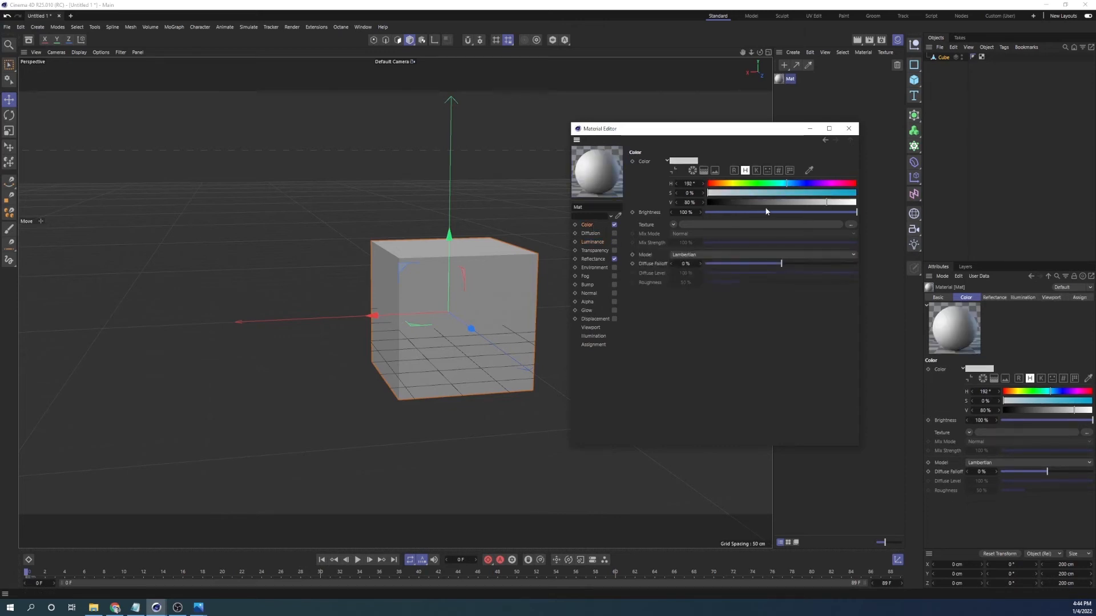
- Set the material's color to a turquoise with hue 171°, saturation 57% and value about 90%
click(683, 160)
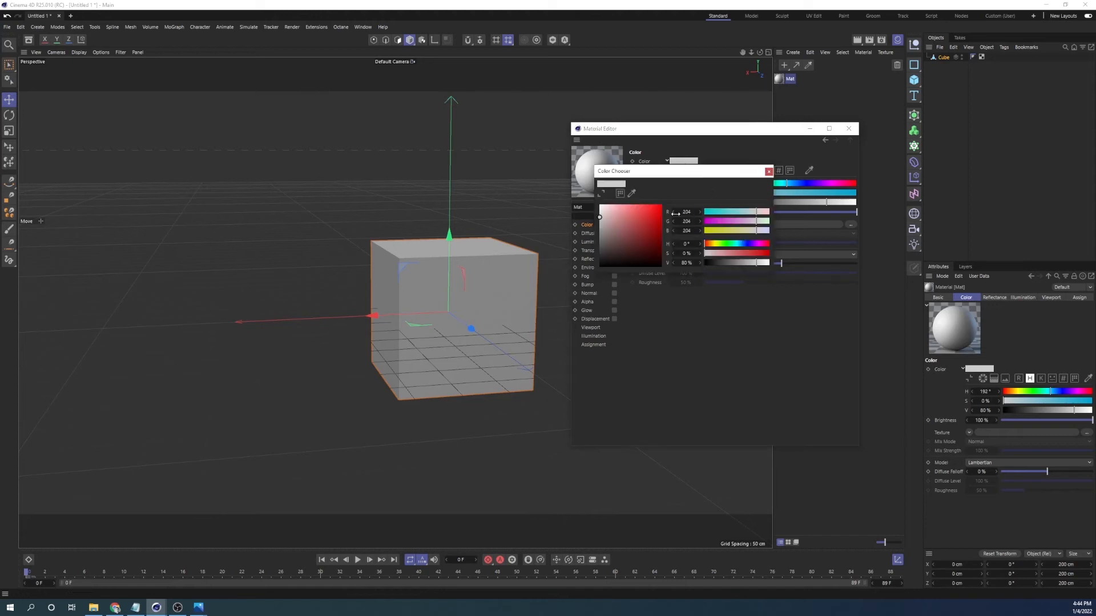
click(648, 211)
click(765, 244)
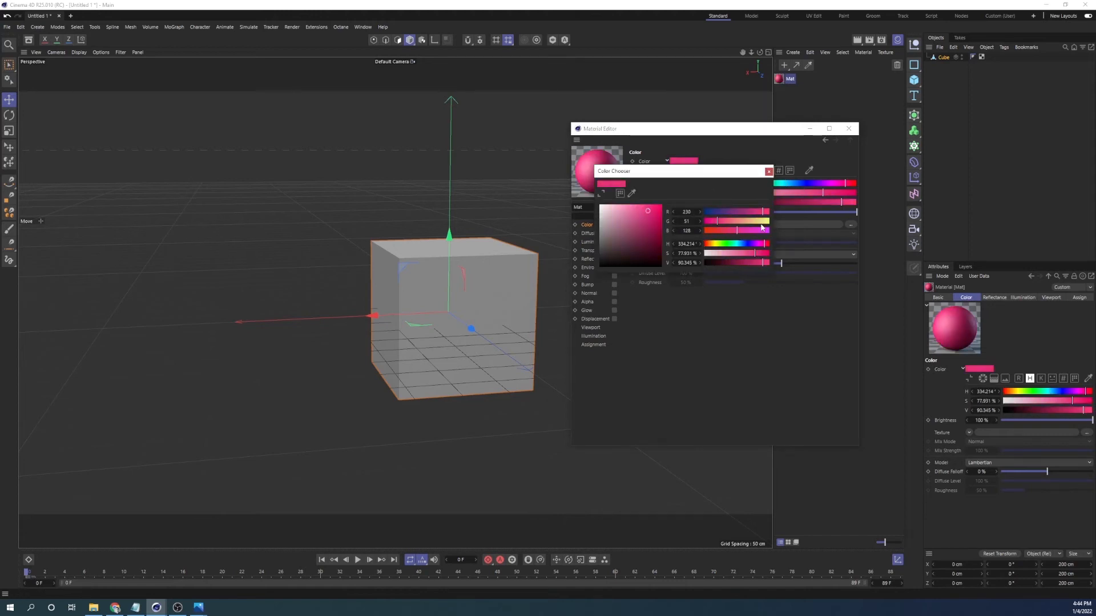
click(769, 171)
drag(796, 185, 777, 183)
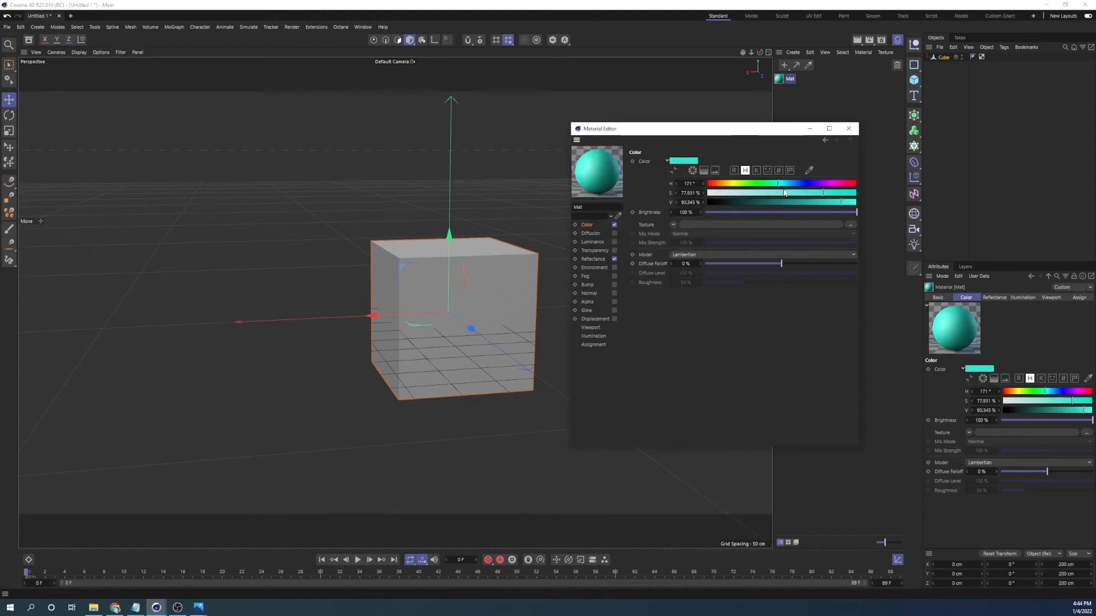
click(792, 193)
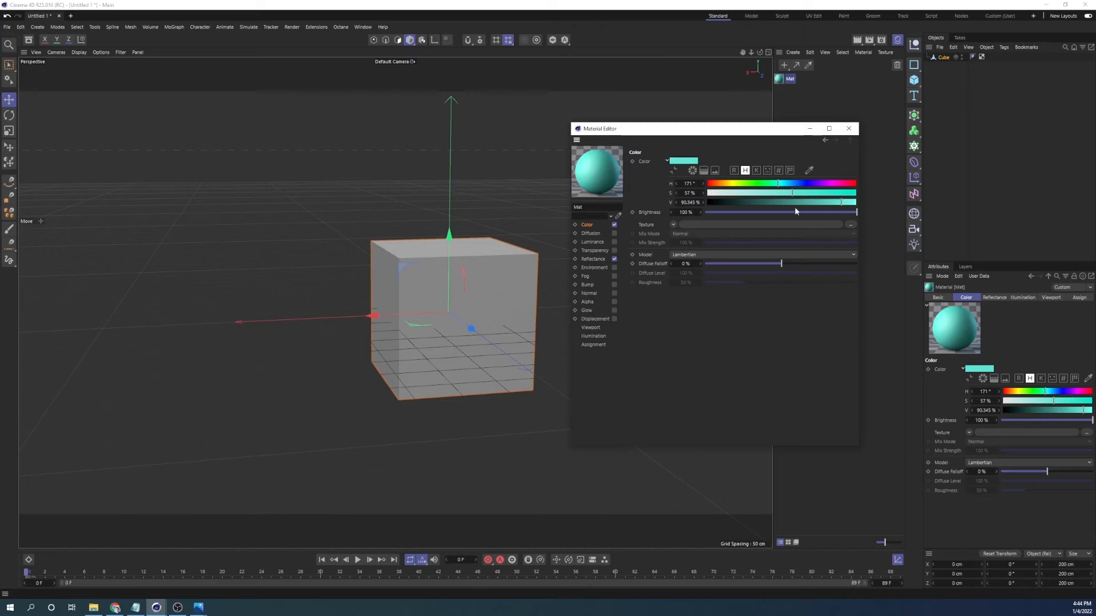
- Change the material's default specular reflectance type to GGX and close the Material Editor
click(594, 260)
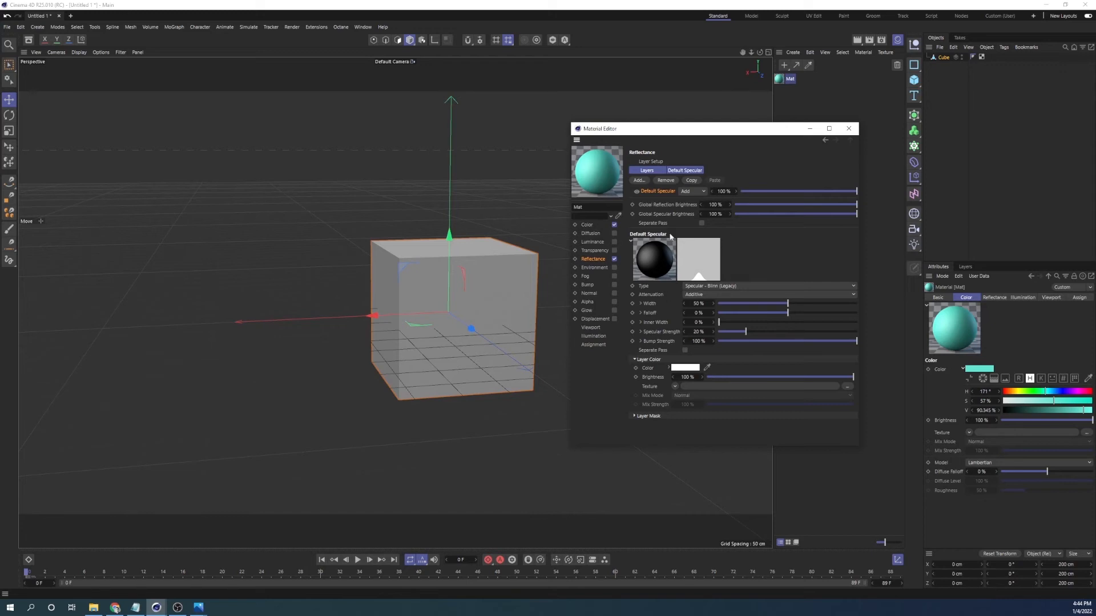
drag(830, 191, 898, 189)
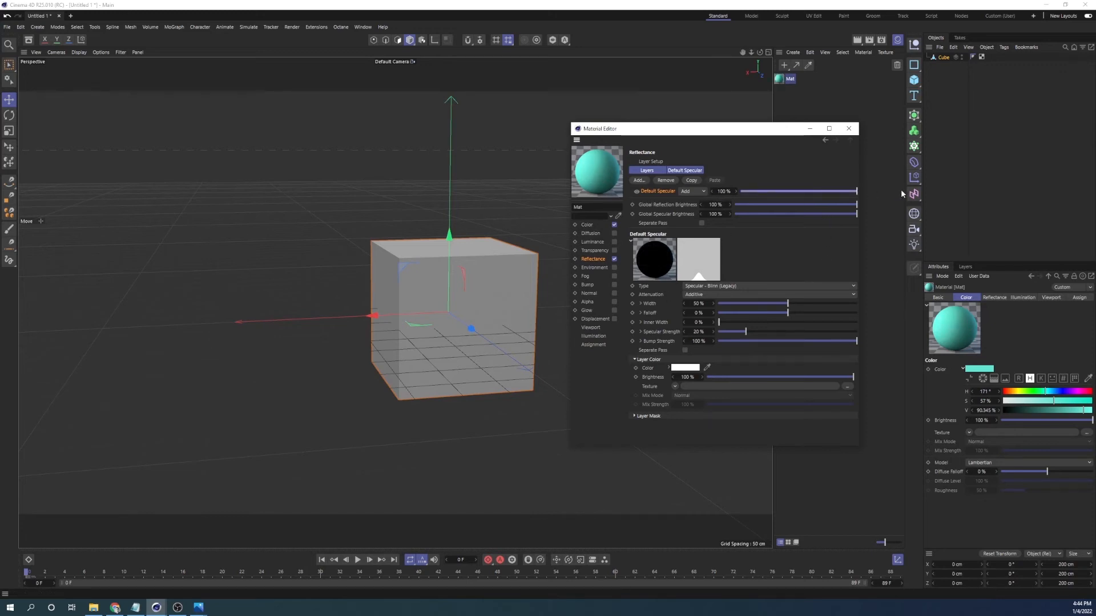
click(711, 285)
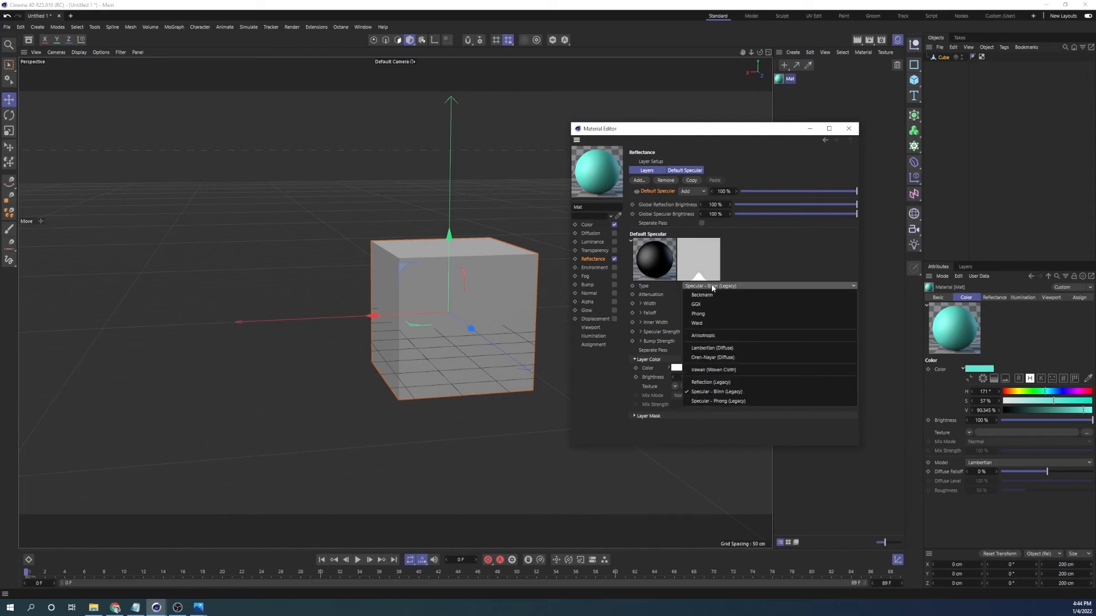
click(714, 305)
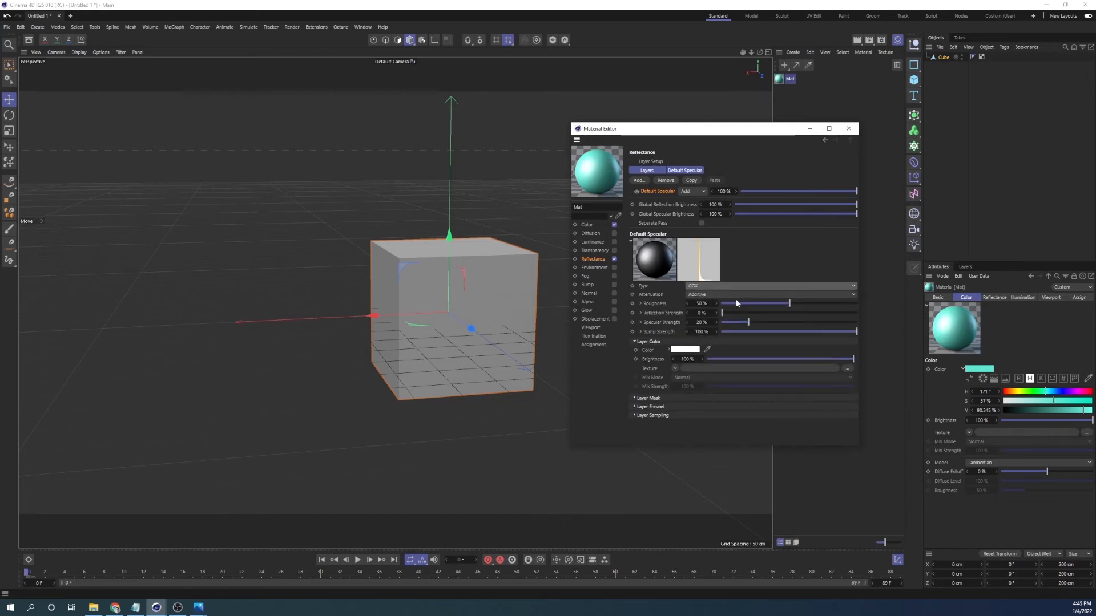
click(848, 129)
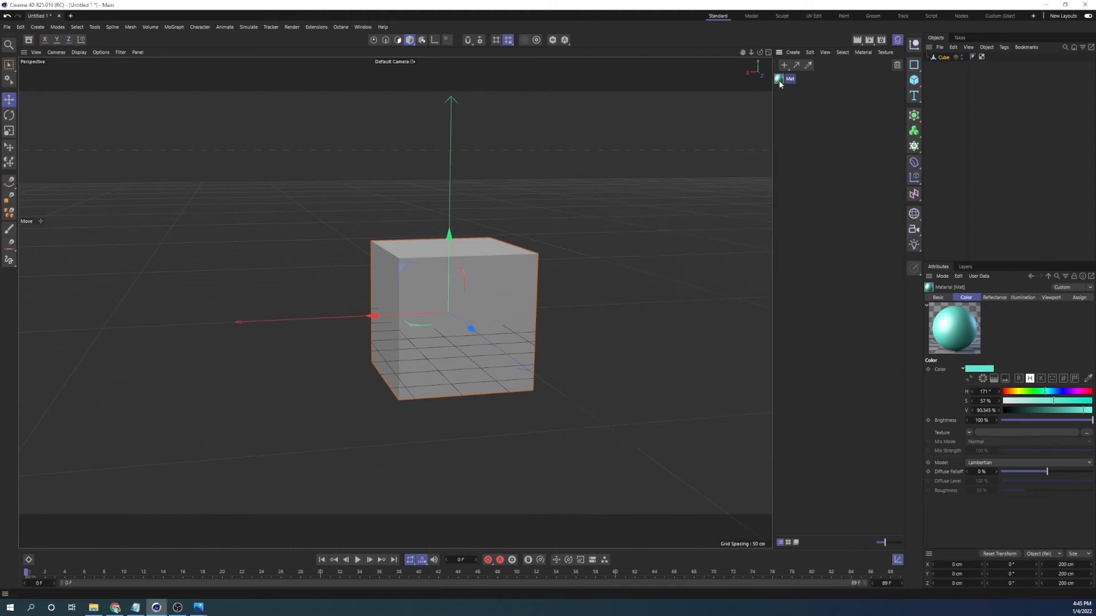
- Apply the turquoise material to the cube, hide the Material Manager and preview the result with a view render
drag(779, 80, 500, 298)
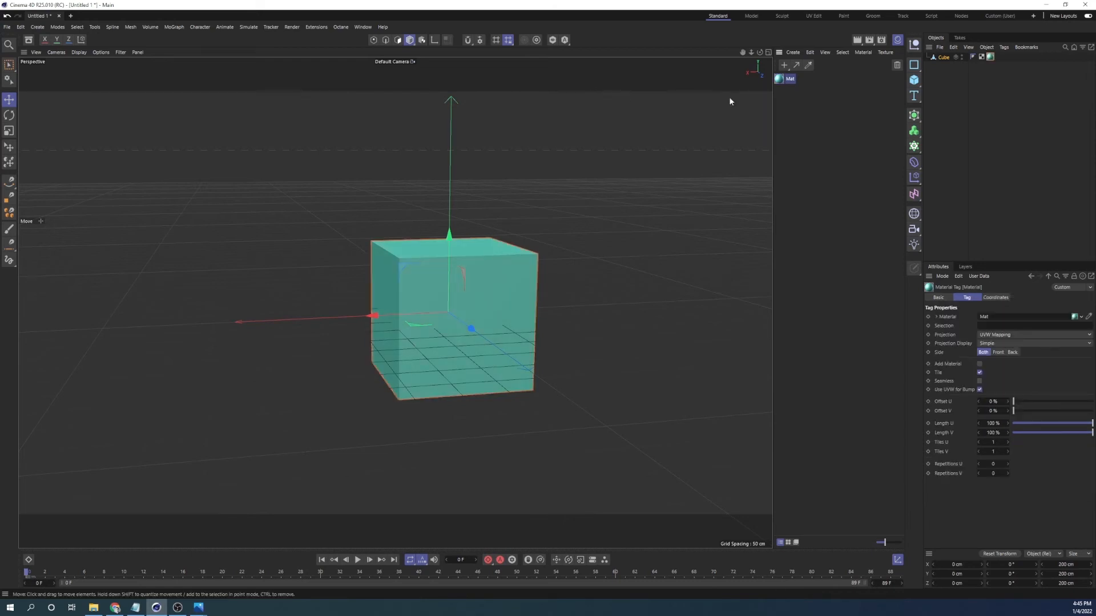
click(898, 39)
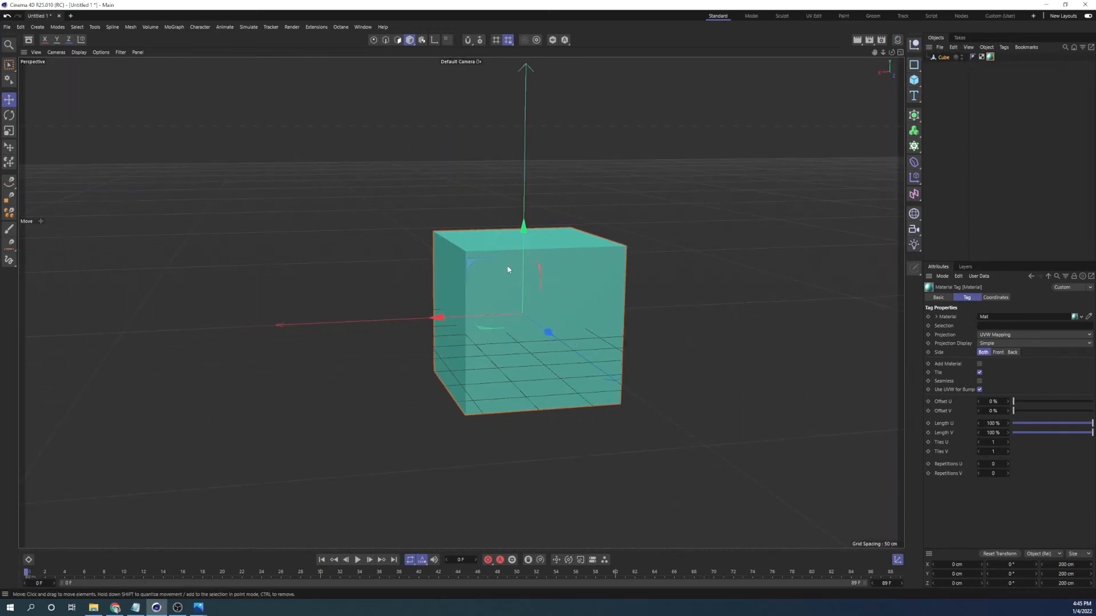
alt+middle_drag(597, 280, 423, 221)
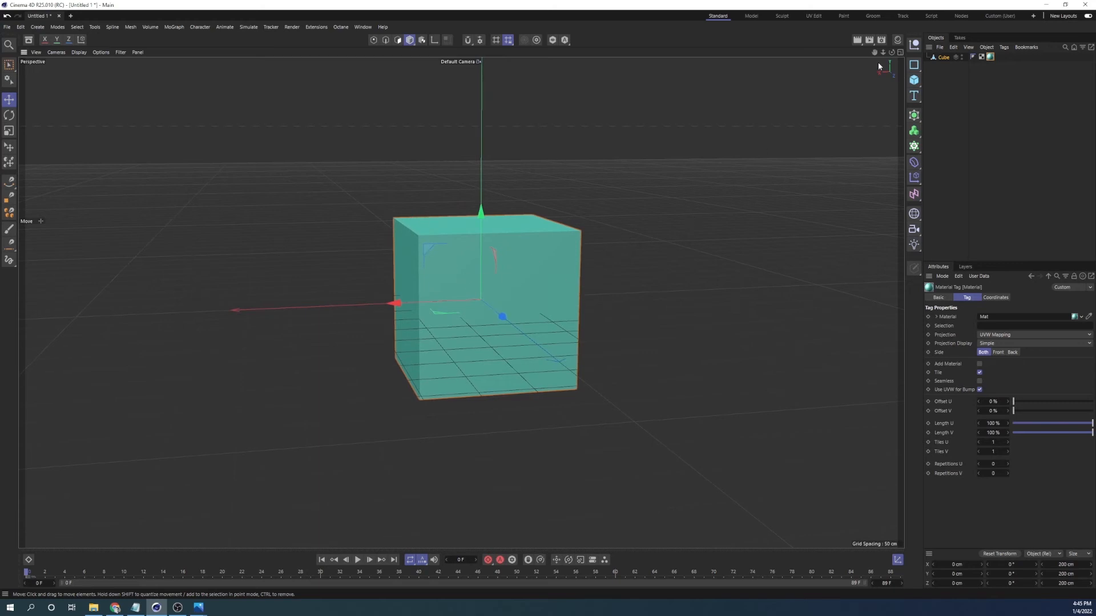
click(857, 40)
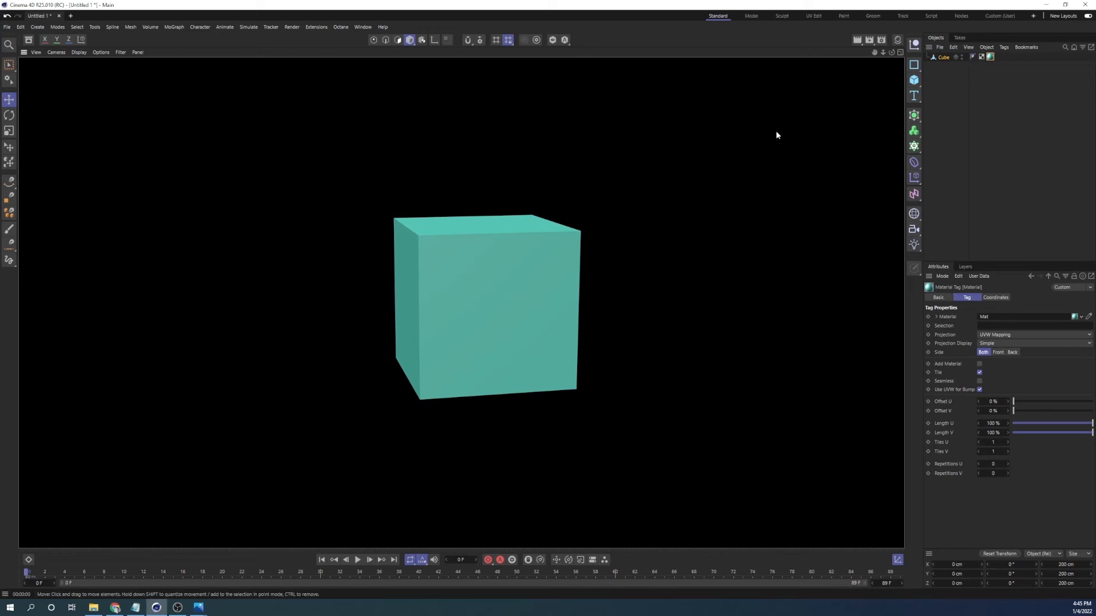
click(780, 151)
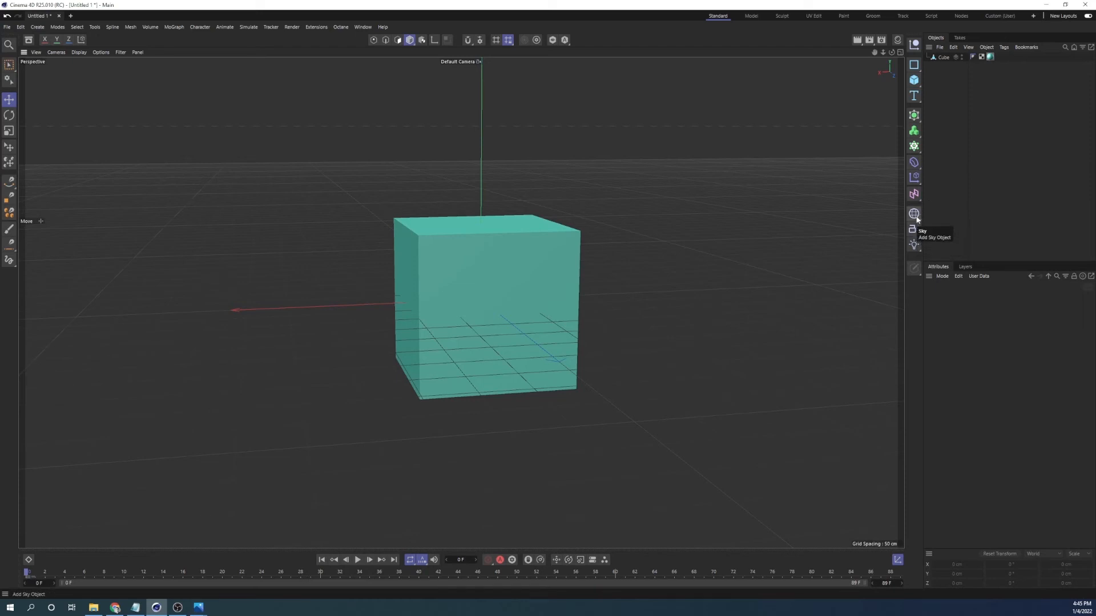
- Add an omni light, place it at about 190 cm in X and 200 cm in Y, and test-render the view
drag(914, 249, 940, 253)
drag(484, 224, 485, 121)
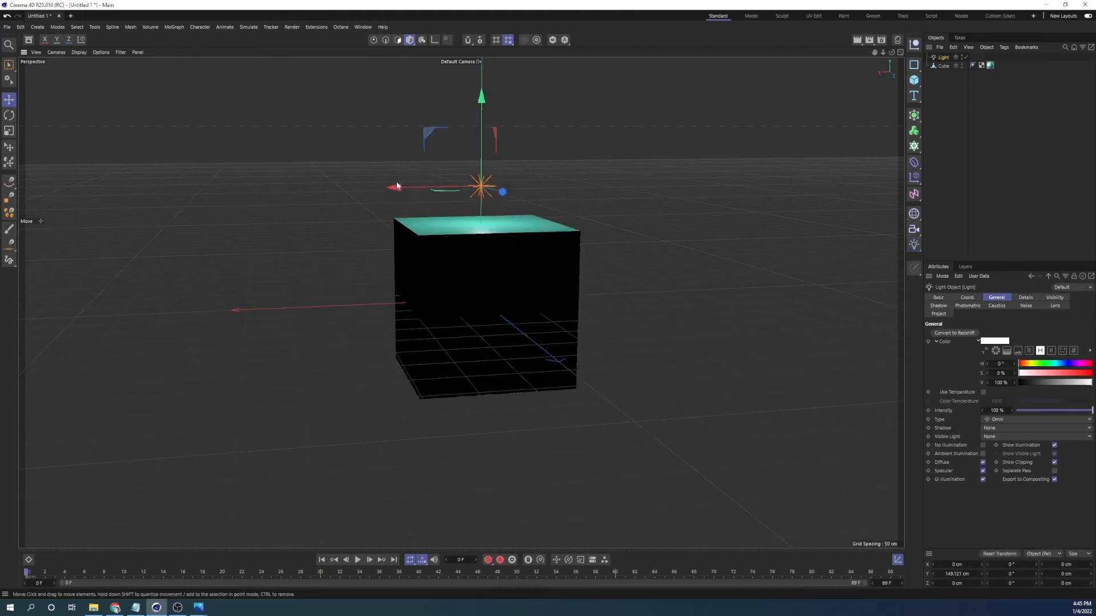
drag(394, 186, 244, 190)
drag(331, 146, 330, 104)
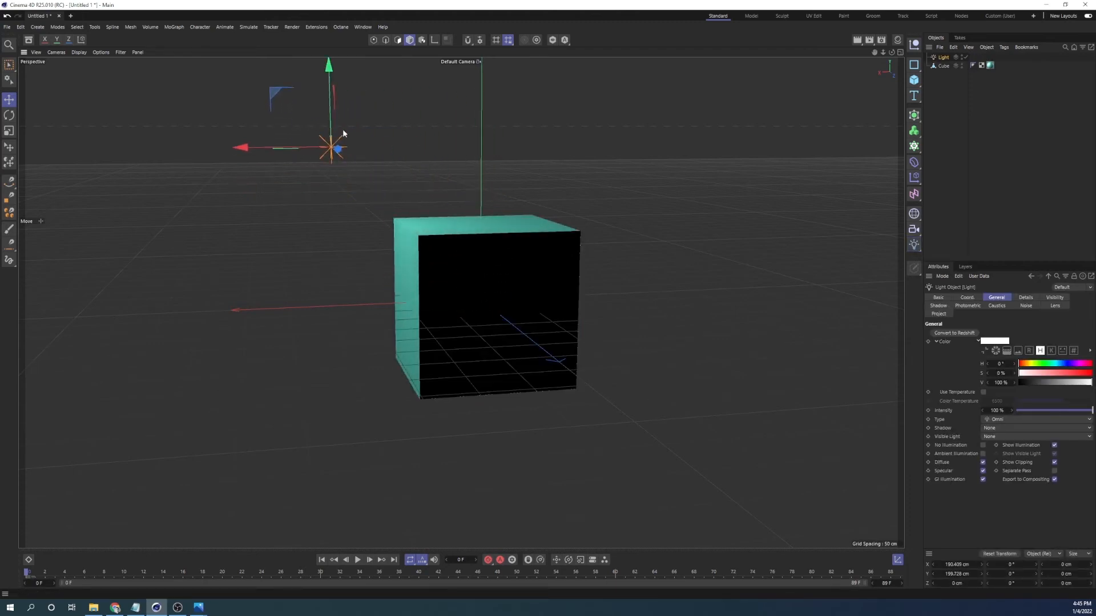
click(859, 40)
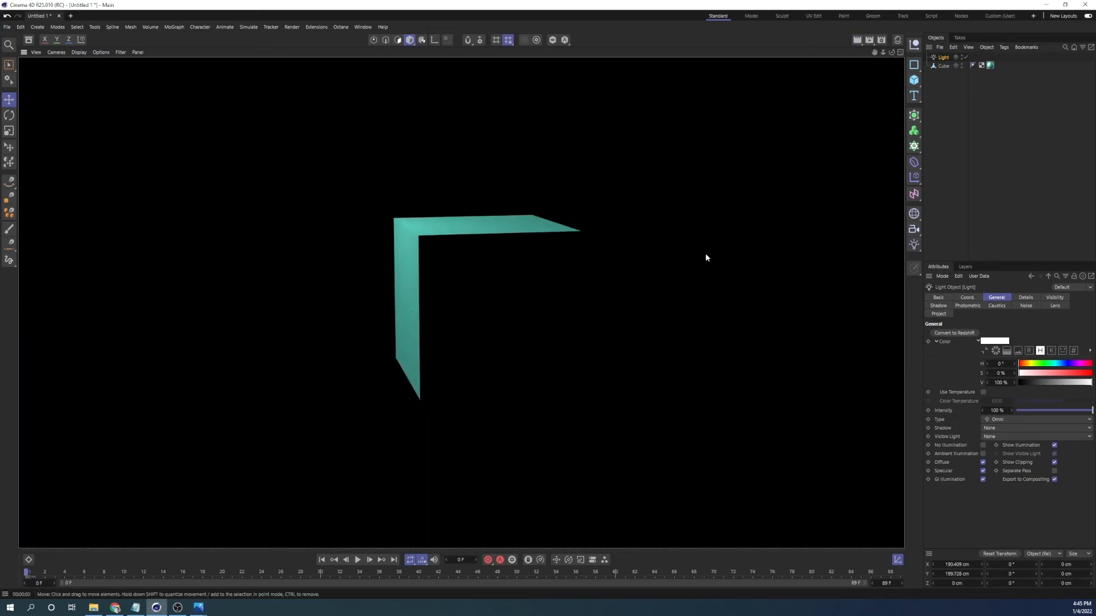
click(690, 230)
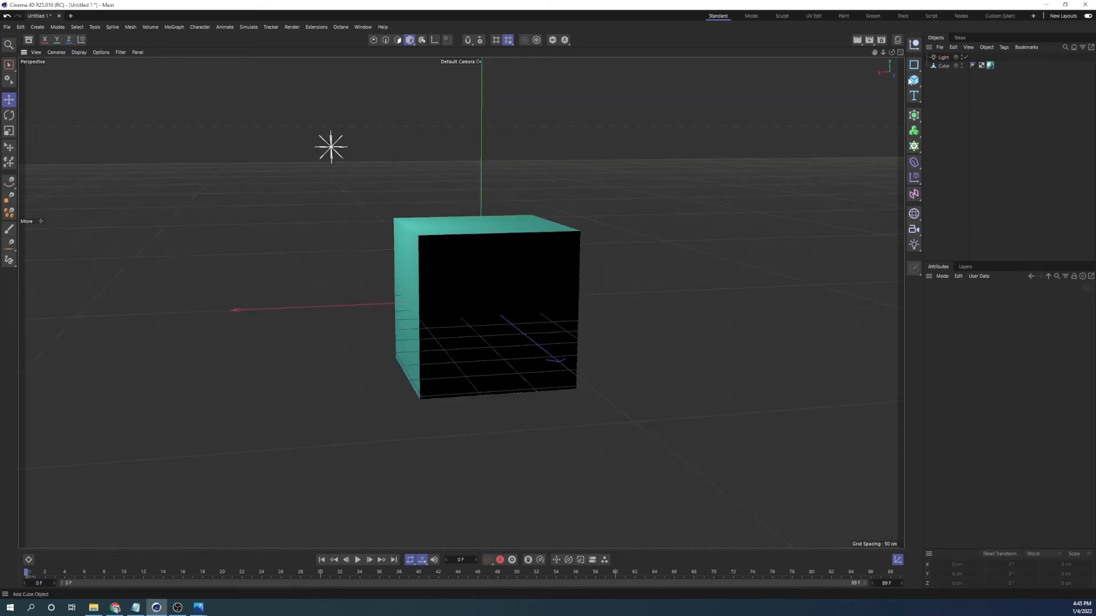
- Add a Physical Sky and preview its lighting on the cube with test renders from different sides
click(914, 245)
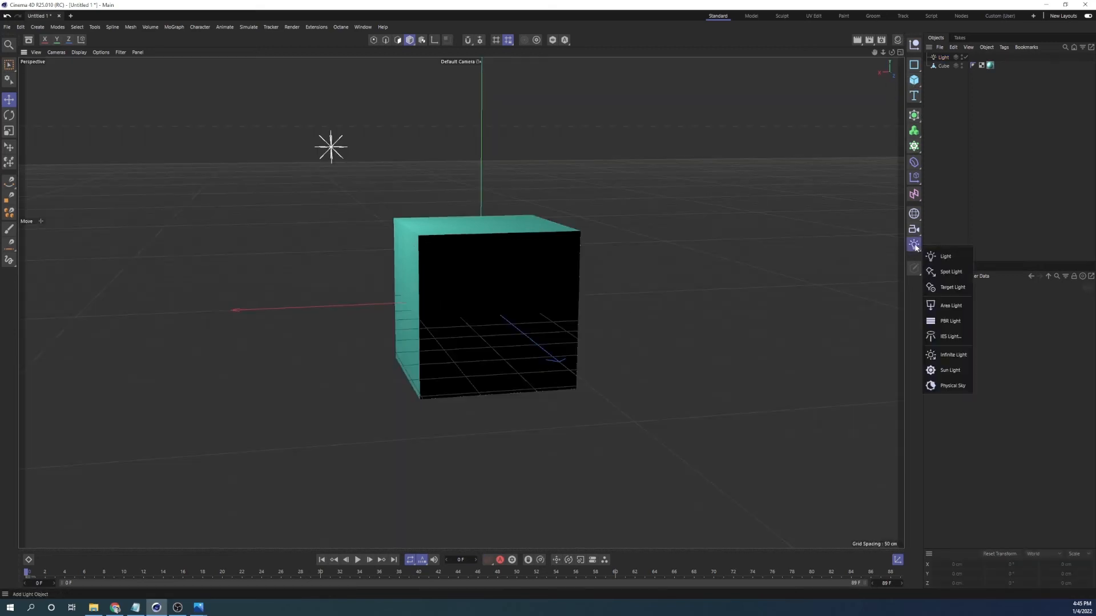
click(960, 385)
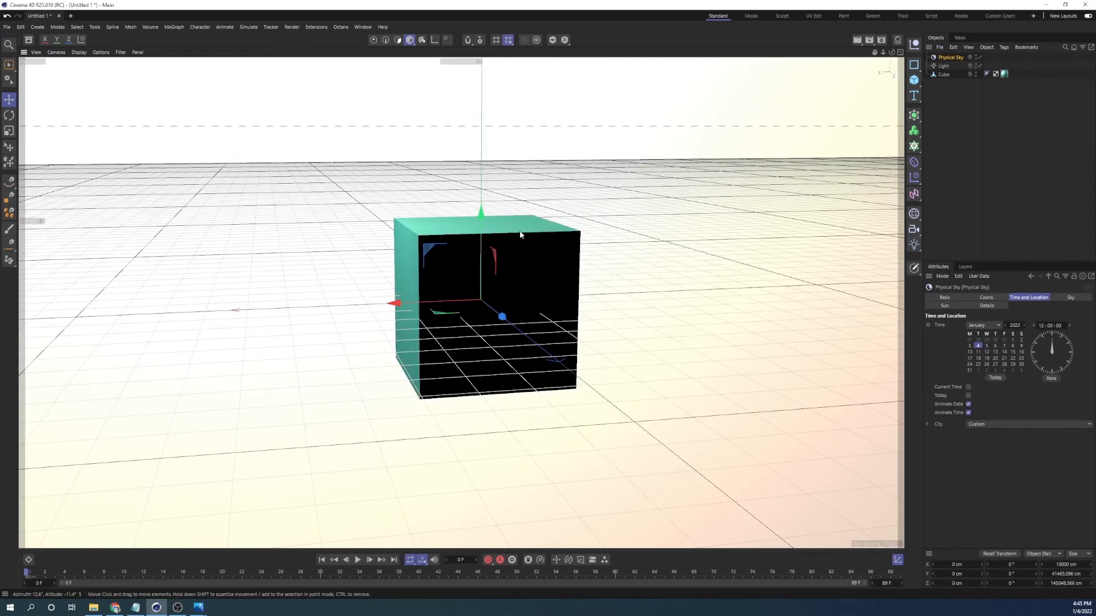
mouse_move(524, 224)
alt+mouse_down()
mouse_move(546, 214)
mouse_move(611, 217)
mouse_move(538, 217)
mouse_move(501, 199)
mouse_move(359, 225)
mouse_move(308, 214)
mouse_move(210, 223)
mouse_move(240, 220)
alt+mouse_up()
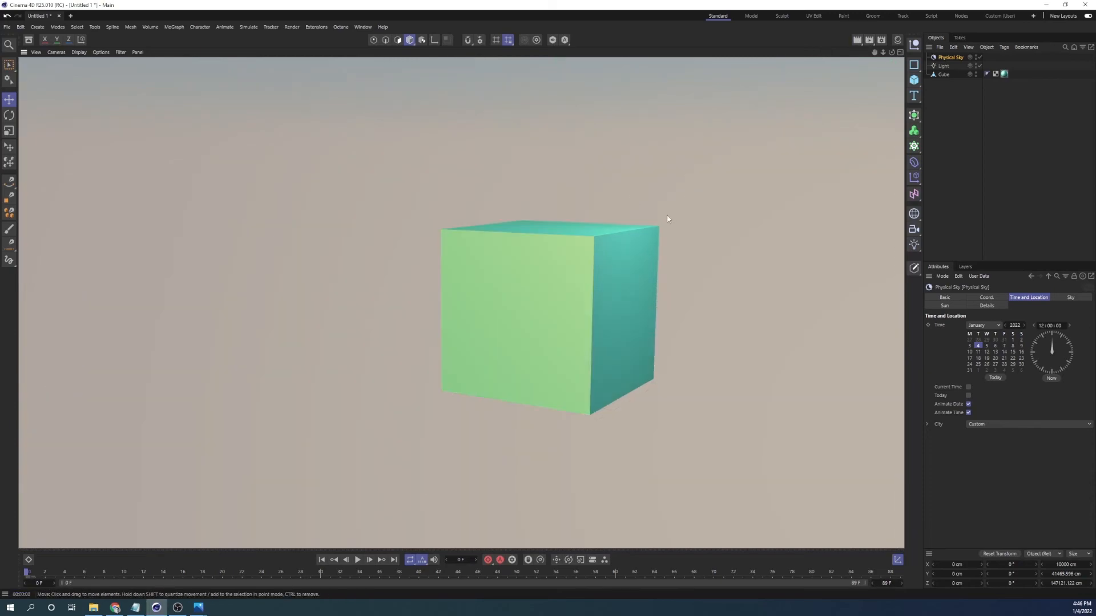
click(809, 122)
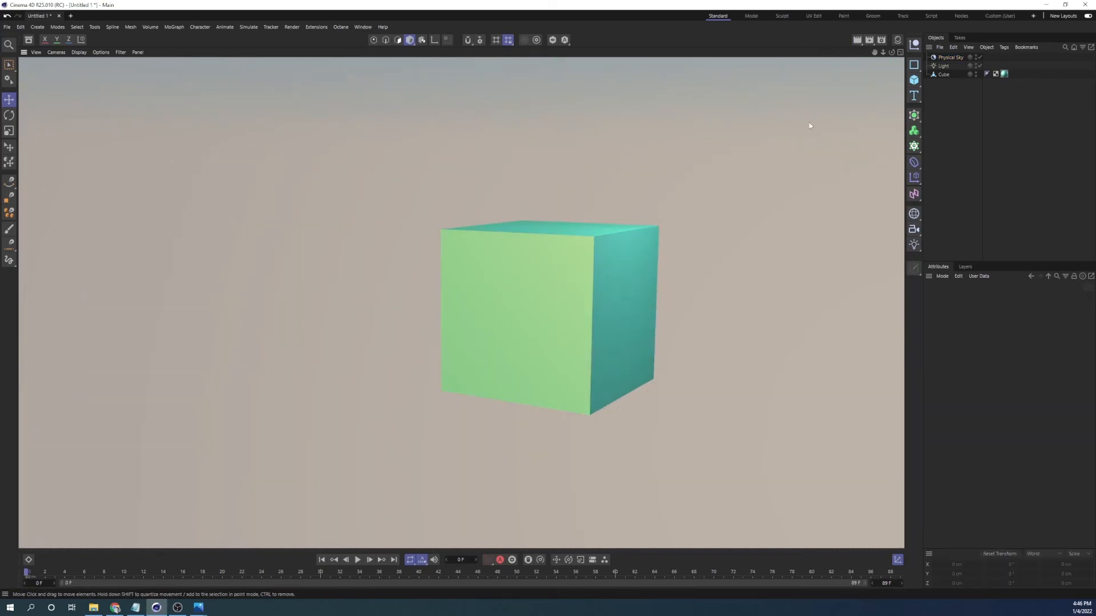
alt+drag(566, 284, 748, 178)
click(859, 41)
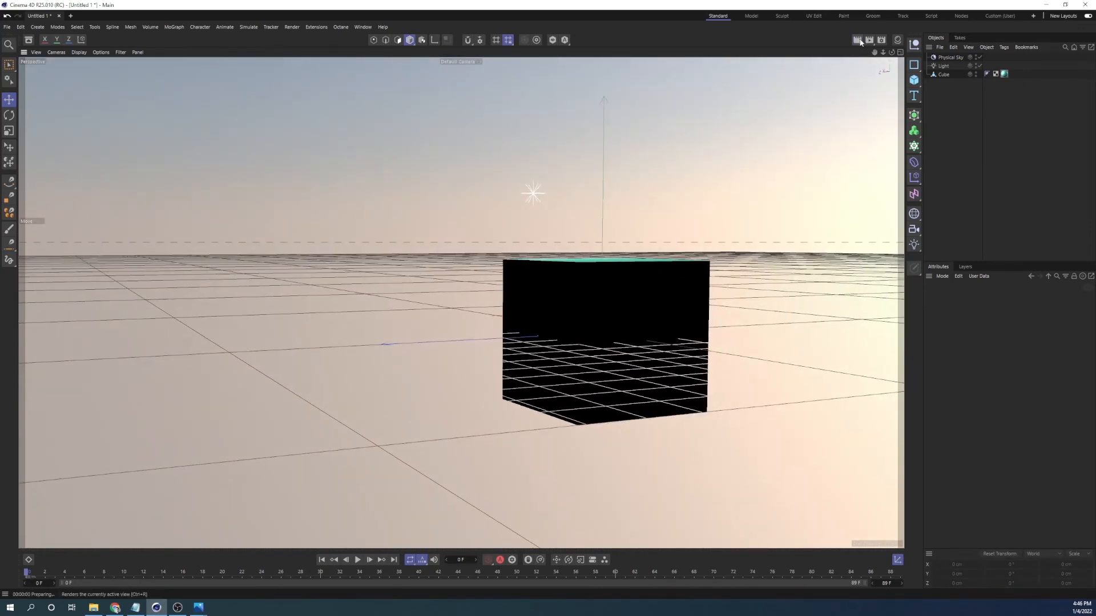
click(816, 119)
- Add a Floor object to the scene
click(916, 214)
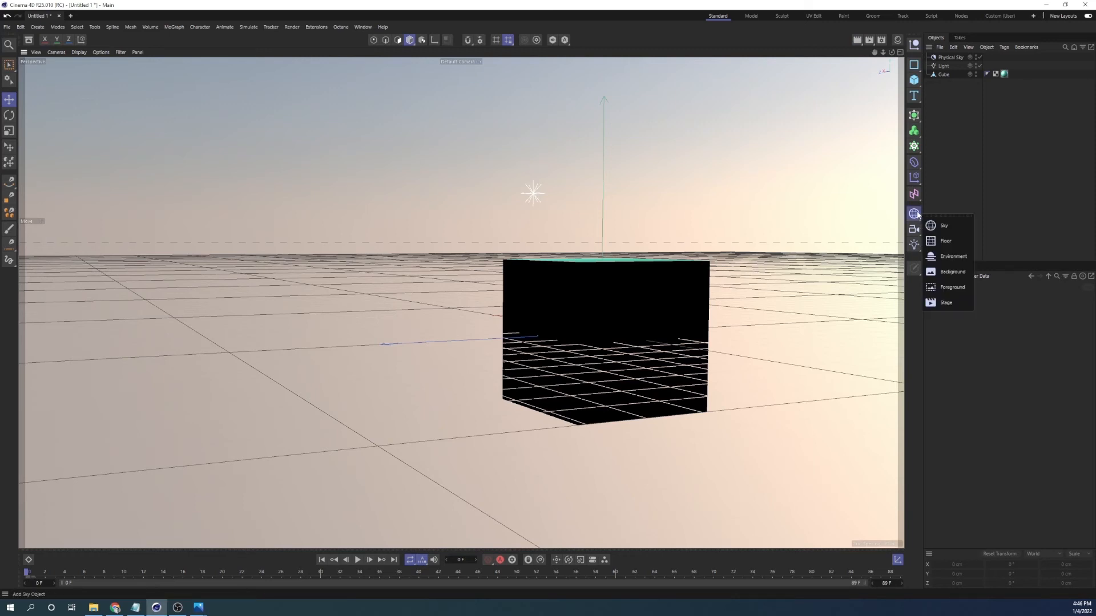
click(944, 242)
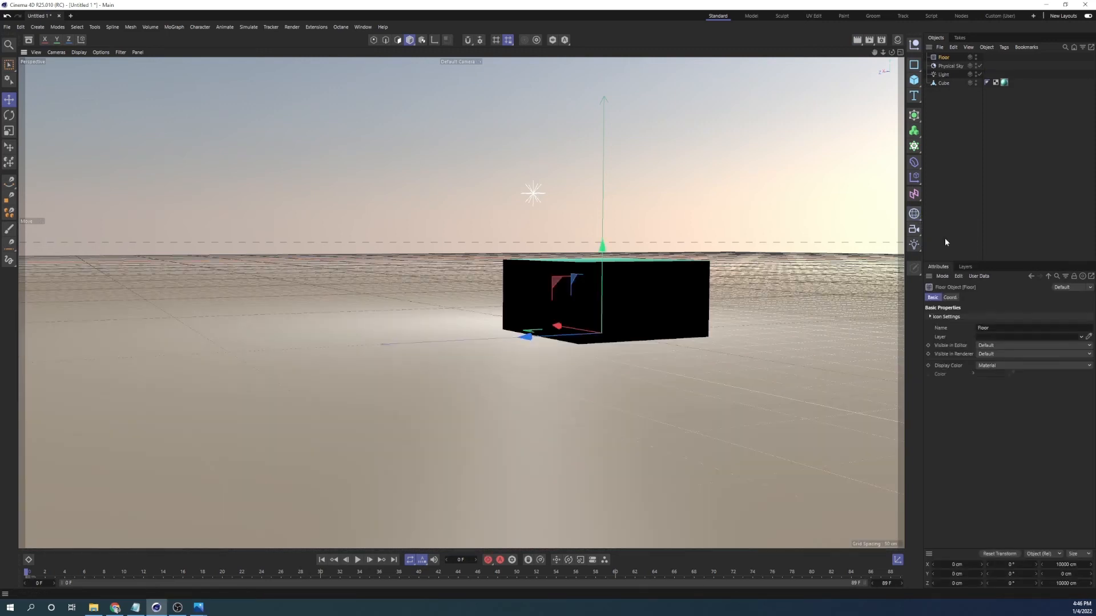
alt+drag(706, 289, 671, 293)
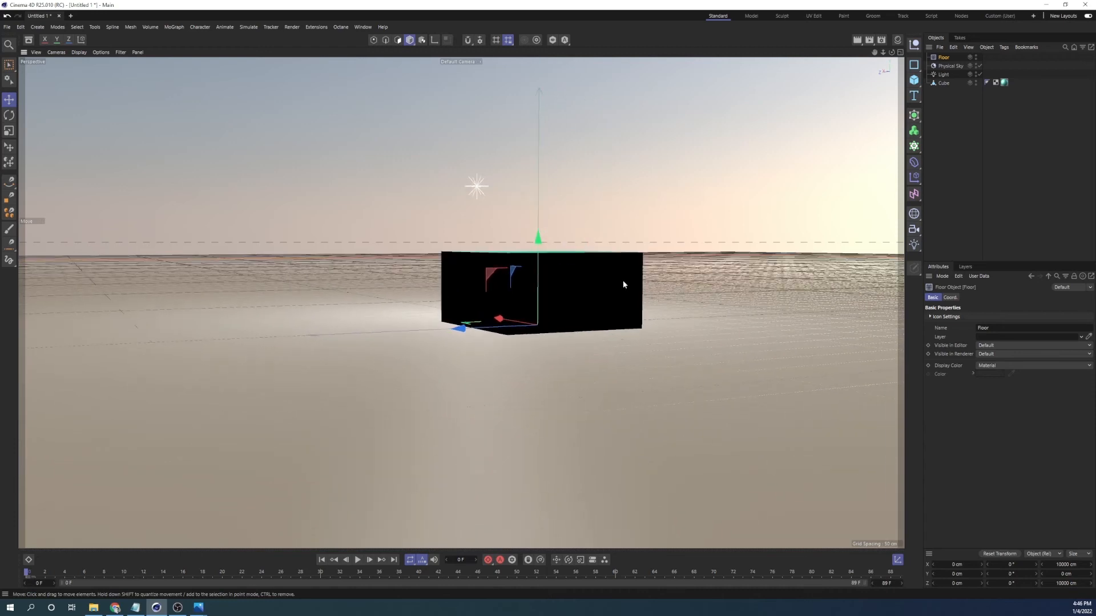
- Raise the cube above the floor to about 106 cm in Y and lift the light to about 242 cm in Y
click(606, 303)
drag(544, 247, 551, 160)
click(944, 74)
alt+drag(605, 240, 568, 183)
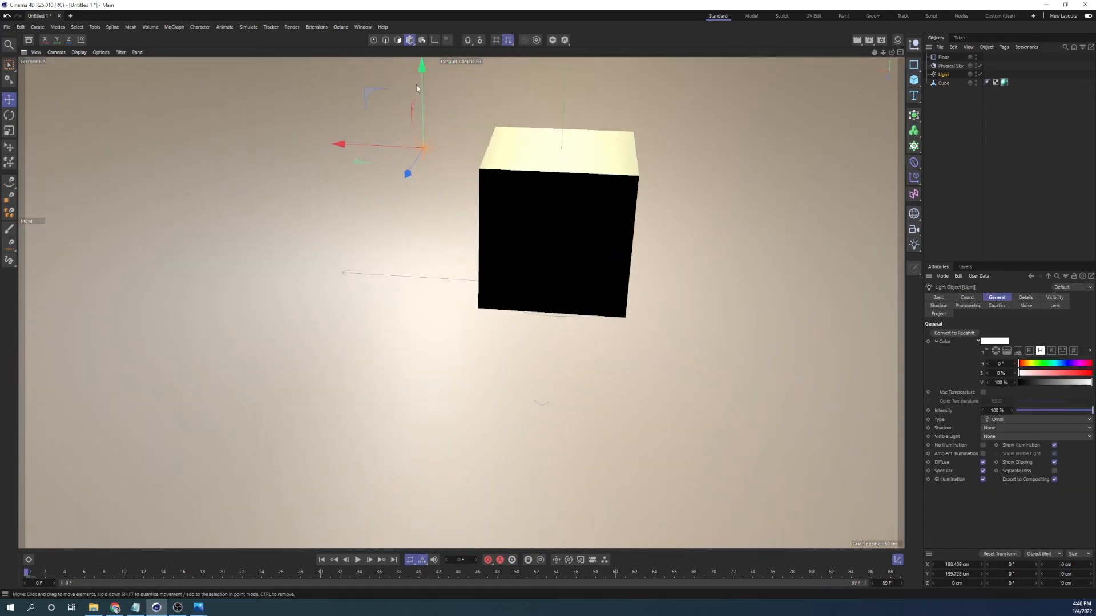
drag(417, 84, 418, 60)
alt+right_drag(561, 182, 507, 176)
alt+drag(508, 176, 255, 224)
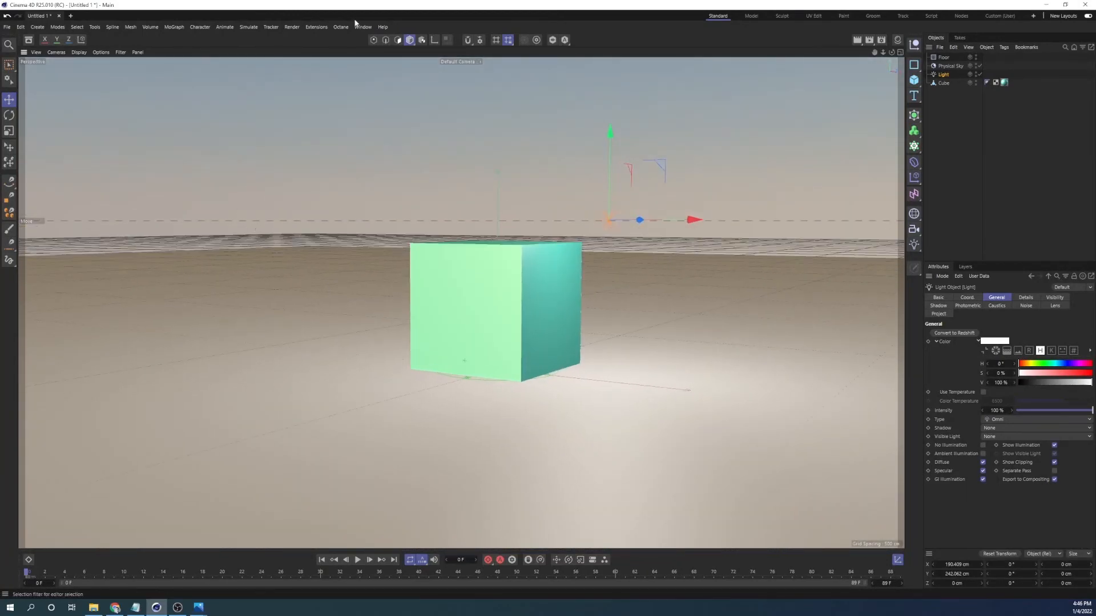
- Render the scene to the Picture Viewer, inspect the image at different zoom levels, and test-render the active view
click(865, 41)
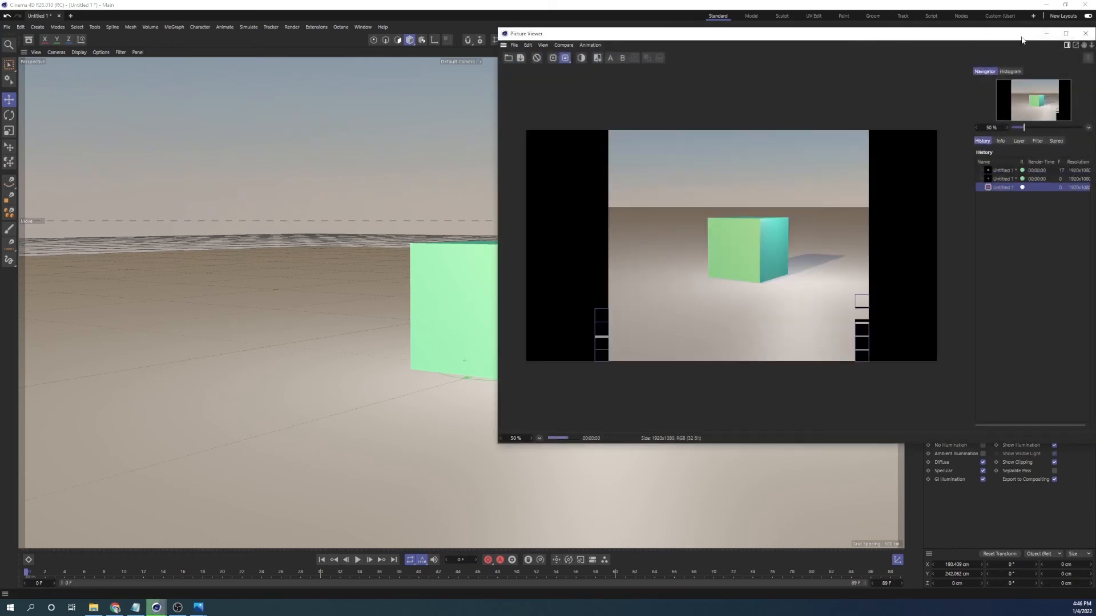
drag(1018, 39, 767, 59)
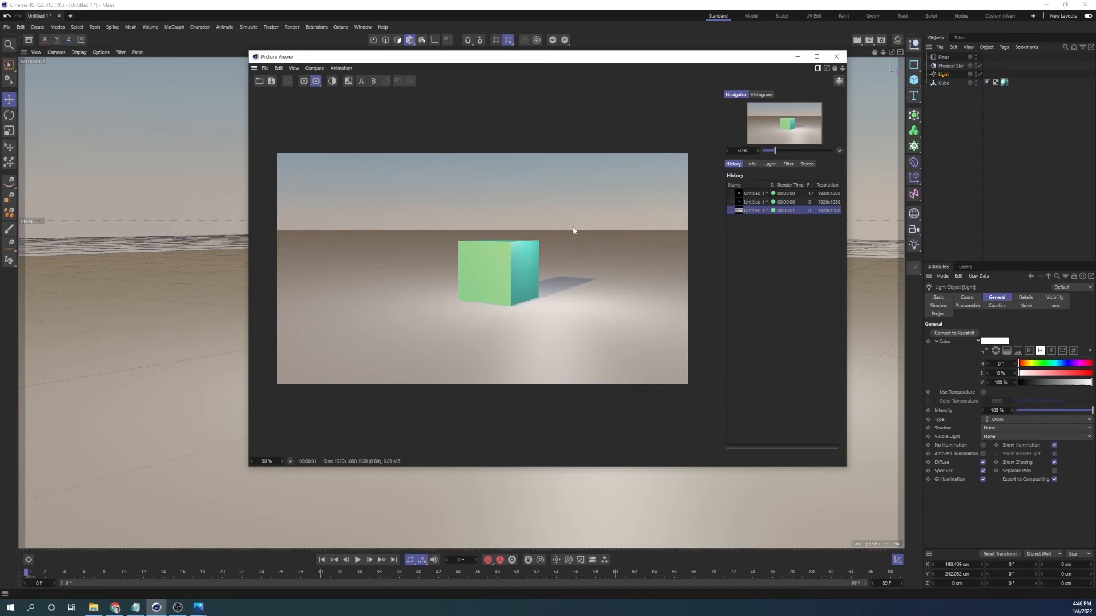
scroll(516, 259, up, 5)
scroll(514, 260, down, 5)
click(858, 40)
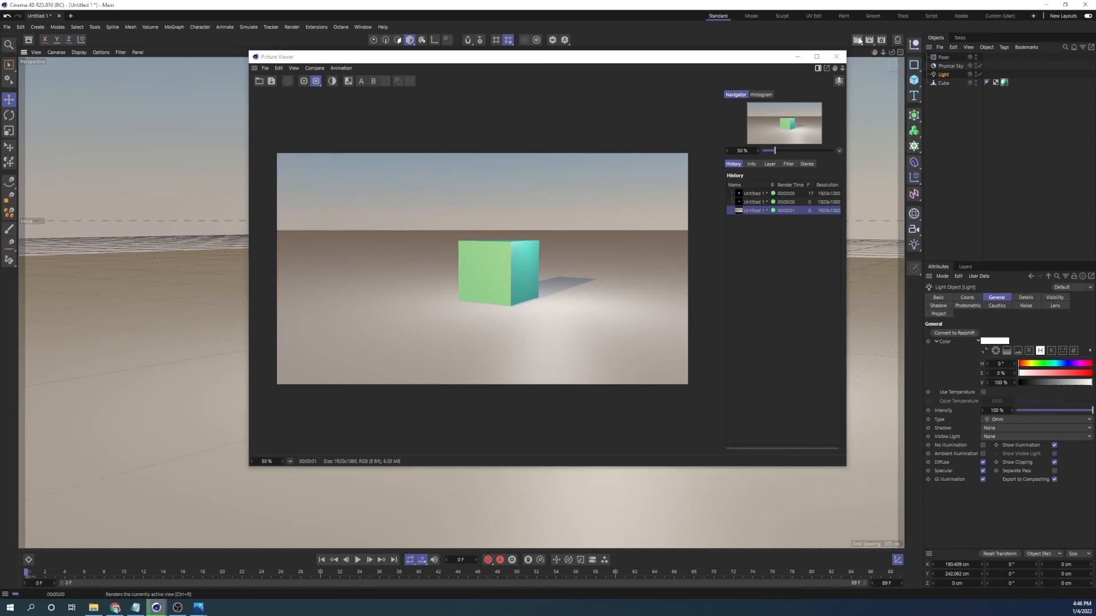
click(836, 56)
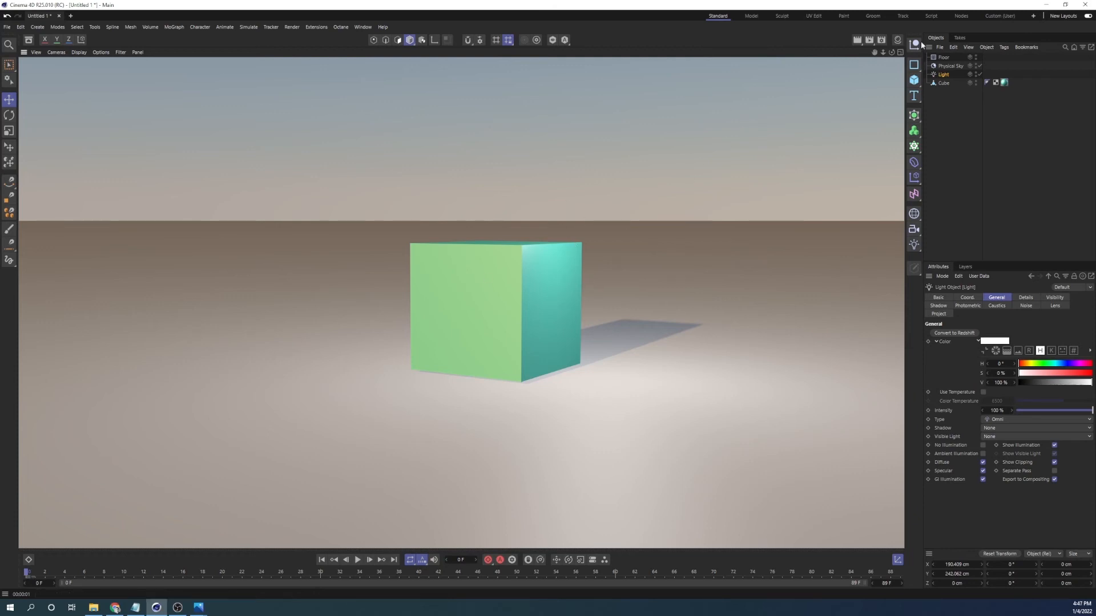
- Open the render settings and examine the output options and the list of available renderers
click(882, 41)
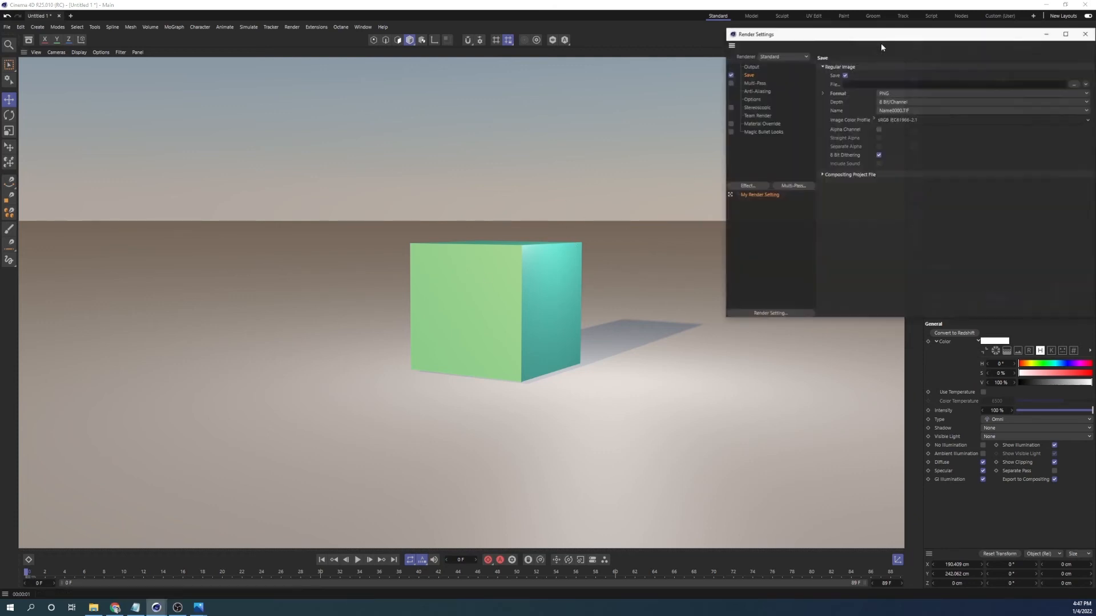
drag(842, 37, 228, 126)
click(137, 154)
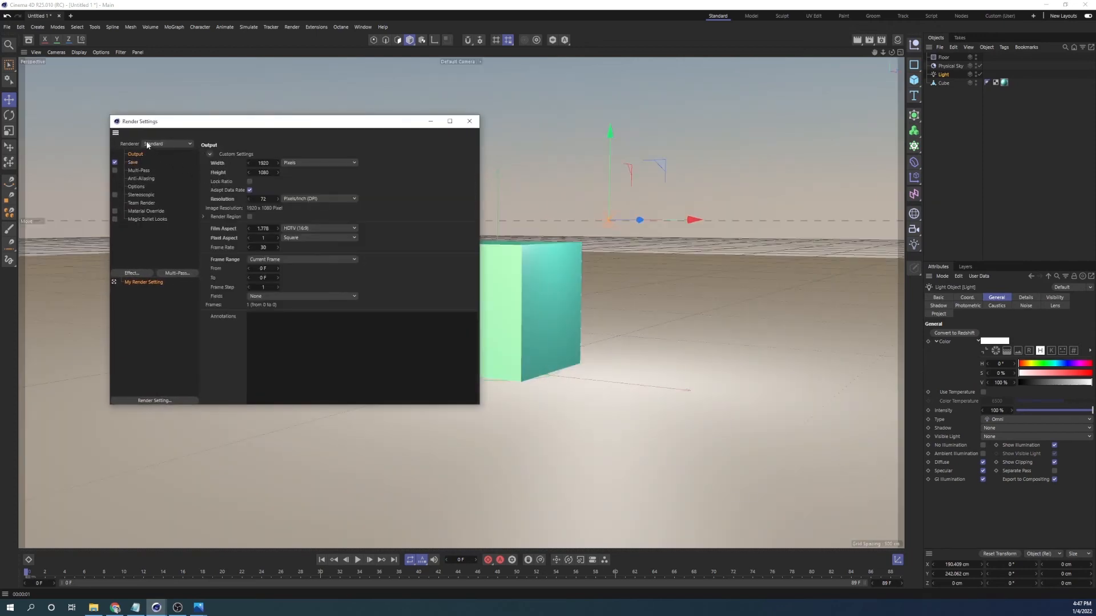
click(153, 144)
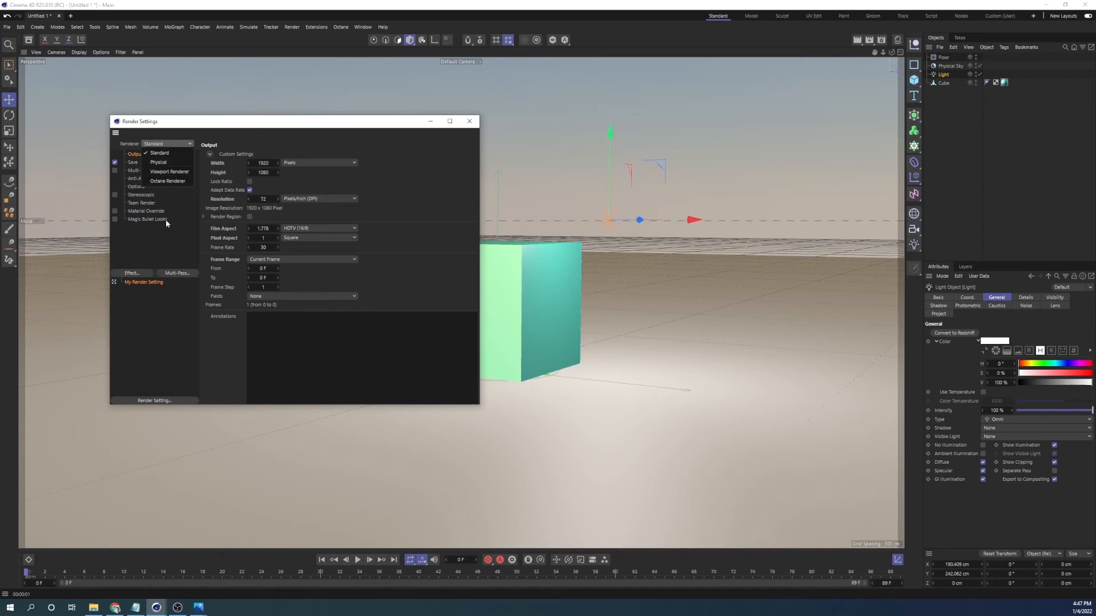
click(161, 246)
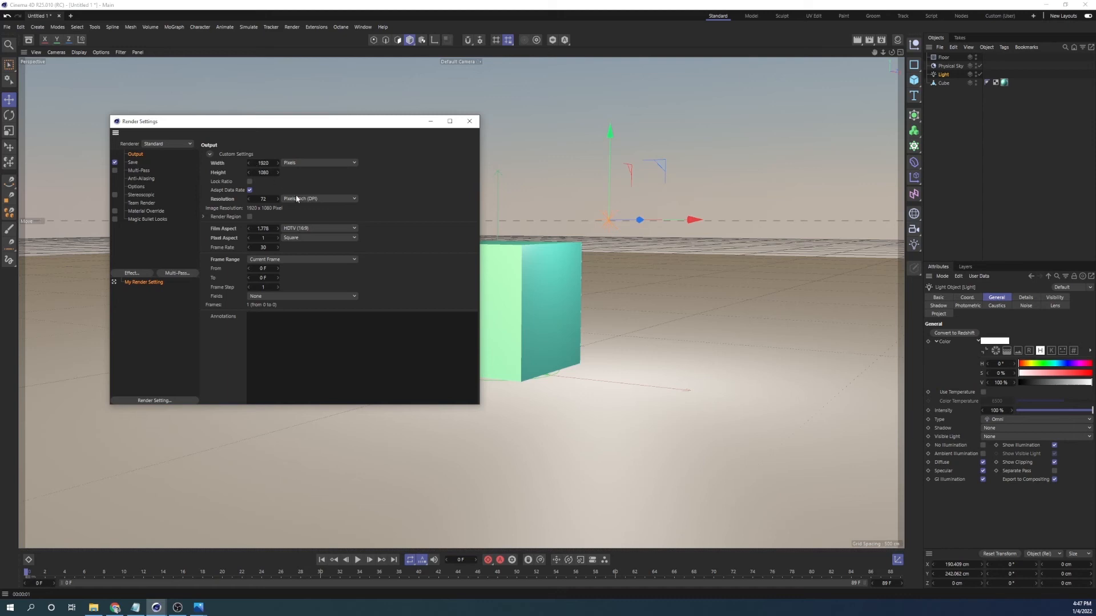
- Go to frame 30 and set the render output's frame range to All Frames
click(263, 247)
click(370, 248)
click(321, 572)
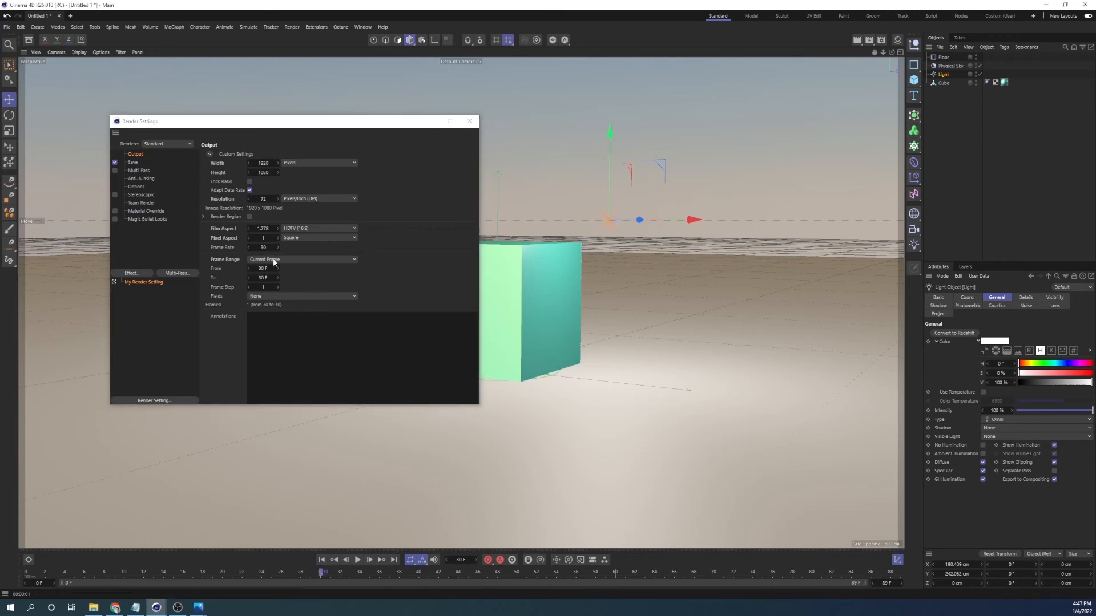
click(274, 260)
click(278, 286)
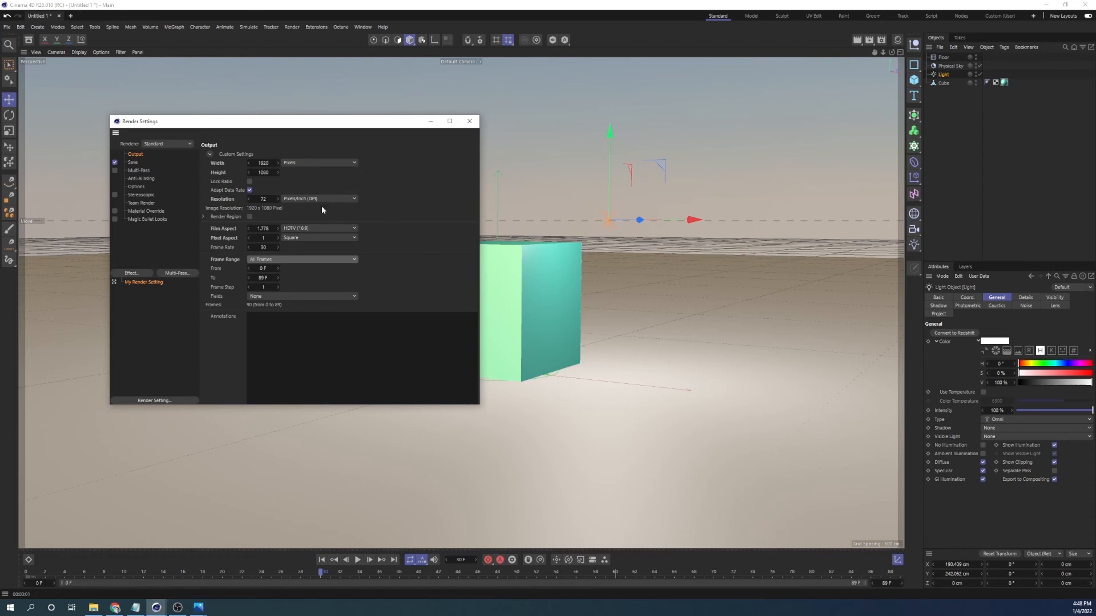
- Browse for the render's save location and create and open a new folder named test on the Desktop
click(133, 163)
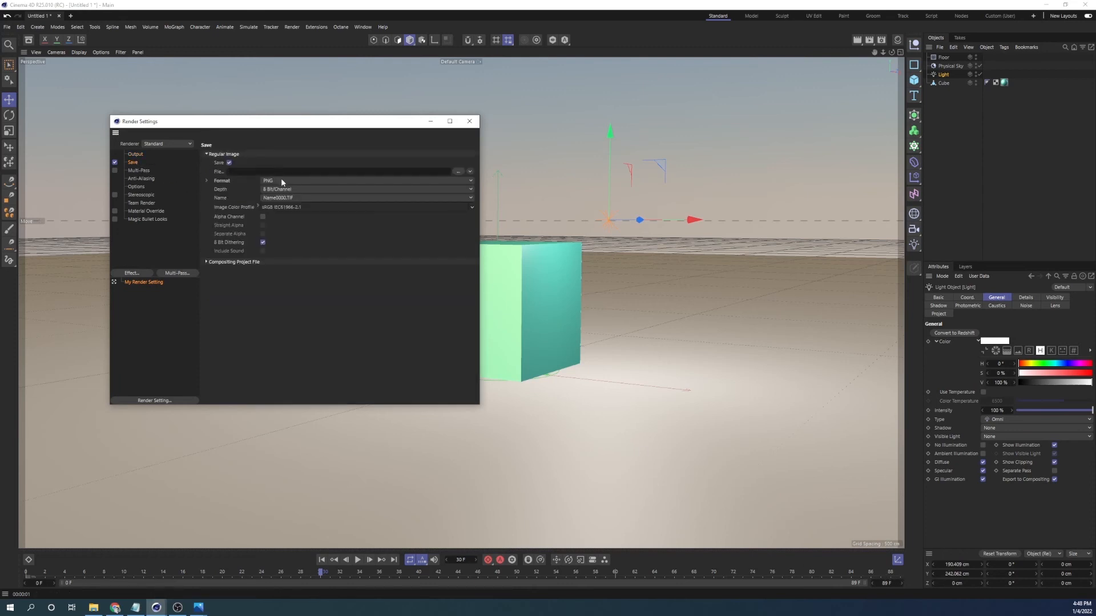
click(247, 171)
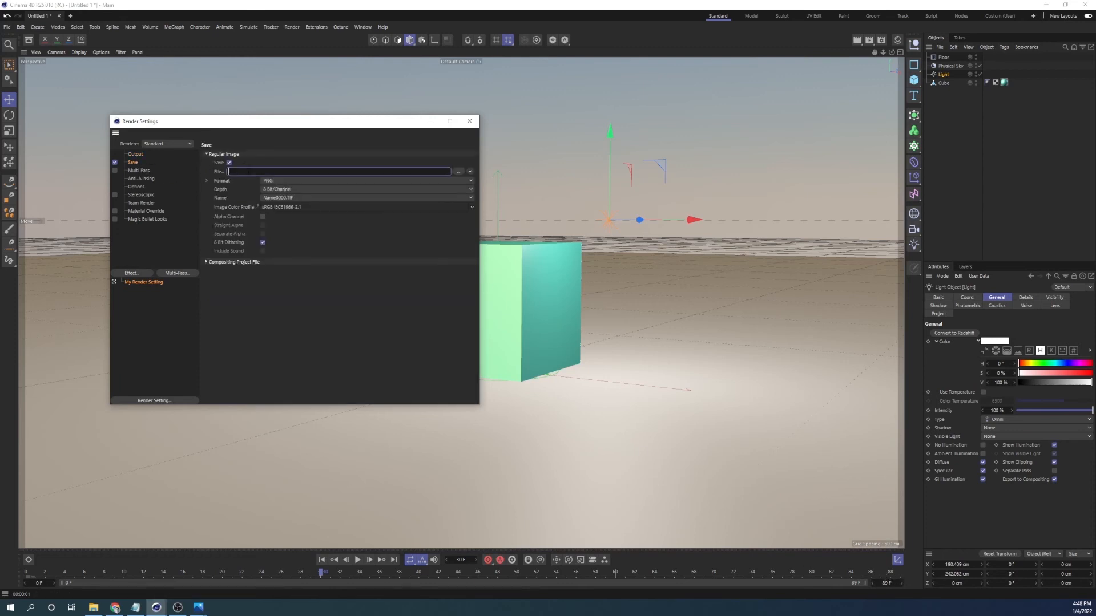
click(459, 171)
click(118, 195)
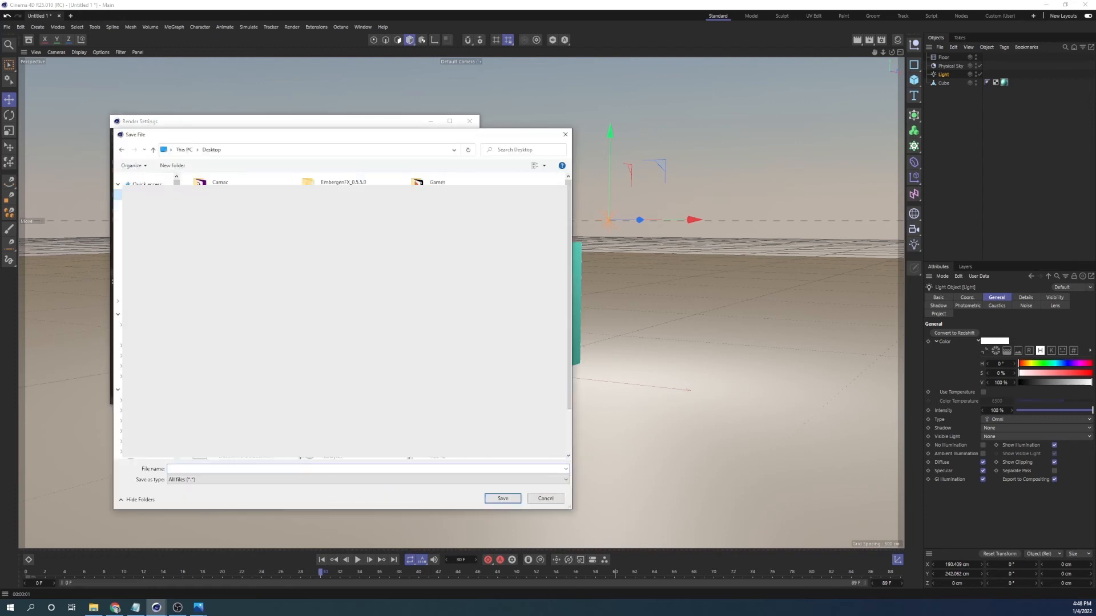
right_click(568, 196)
mouse_move(594, 297)
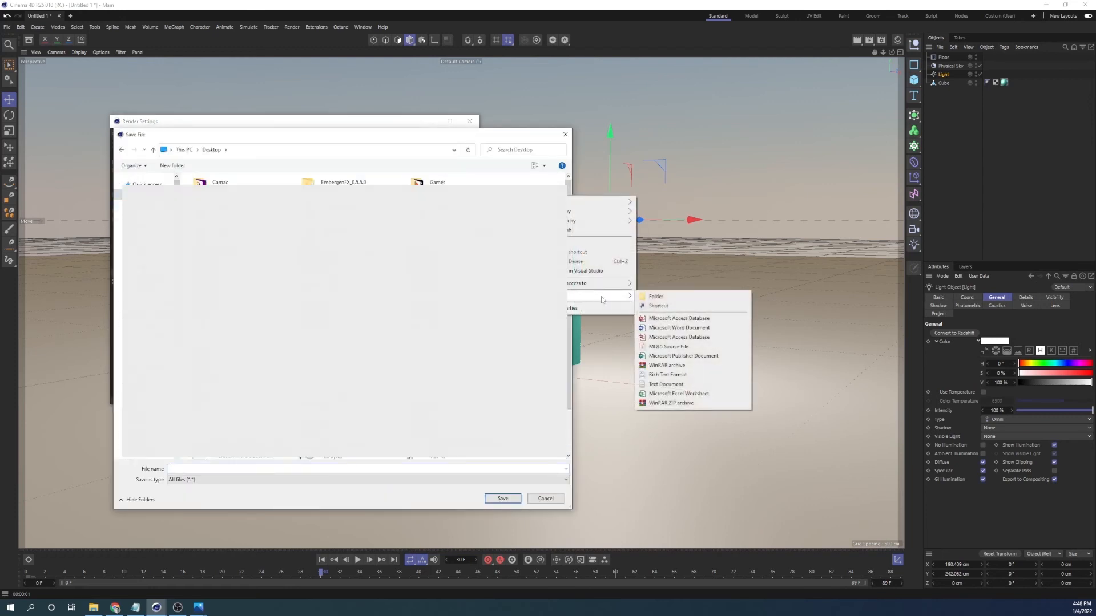
click(654, 297)
text(test)
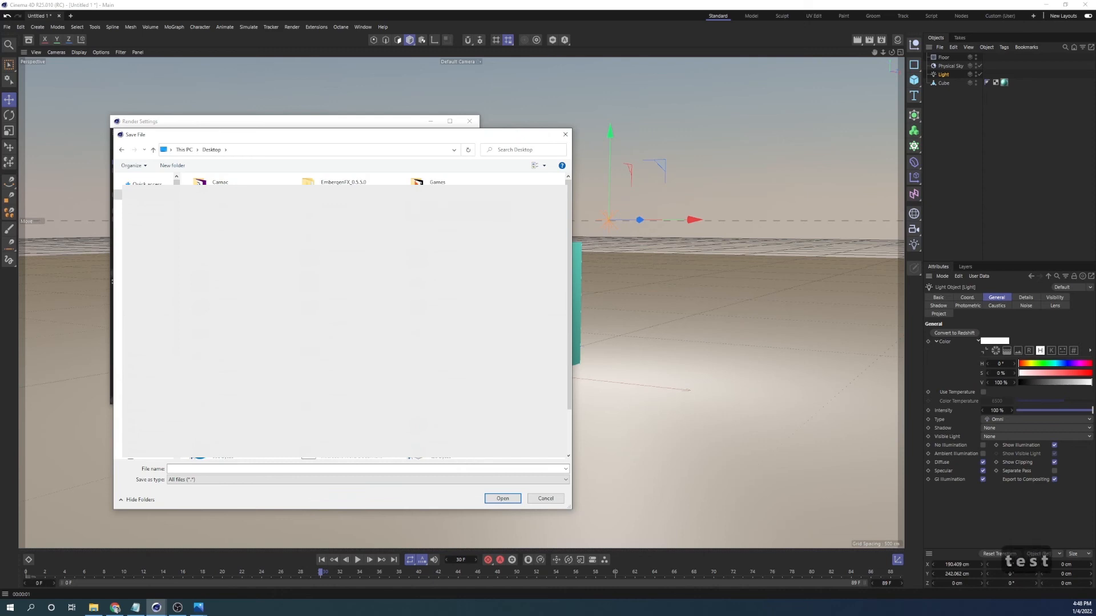
key(Return)
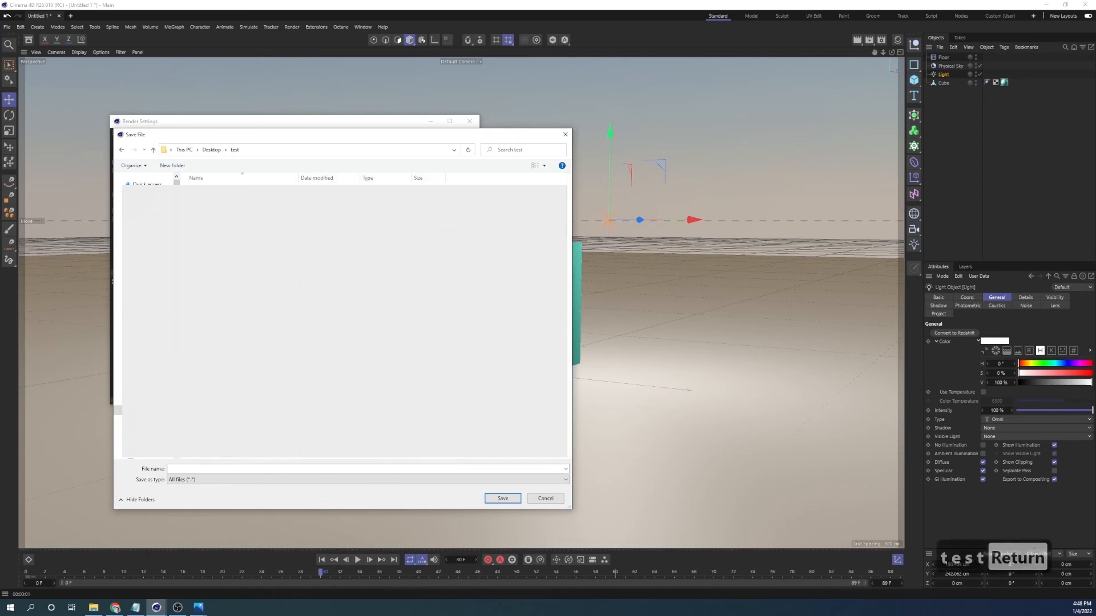
- Name the render output file cube and save it in the test folder
click(248, 468)
text(cub)
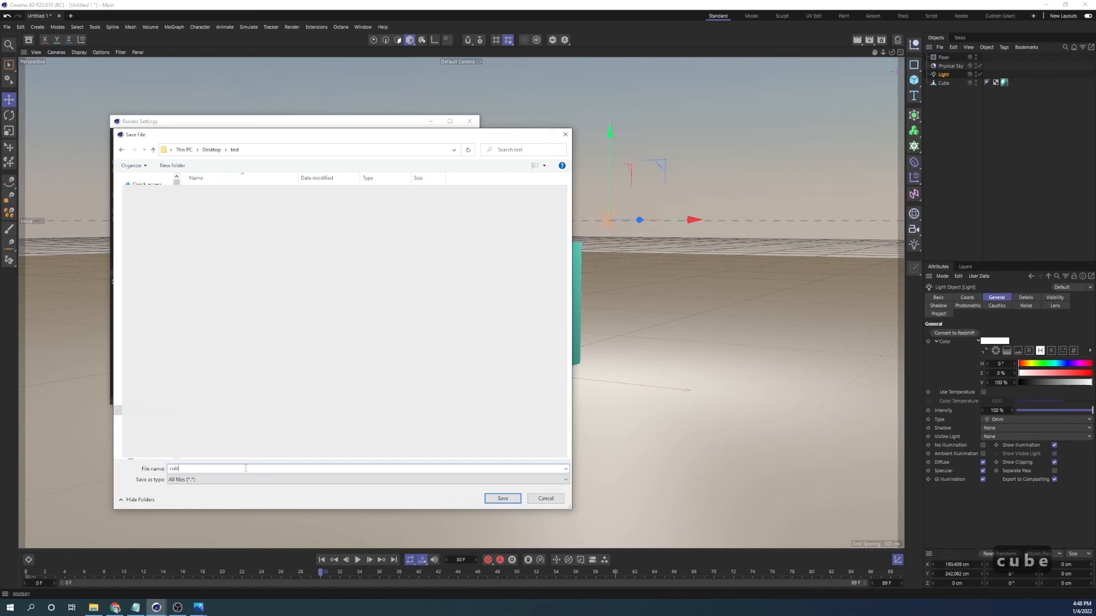
text(e)
click(492, 497)
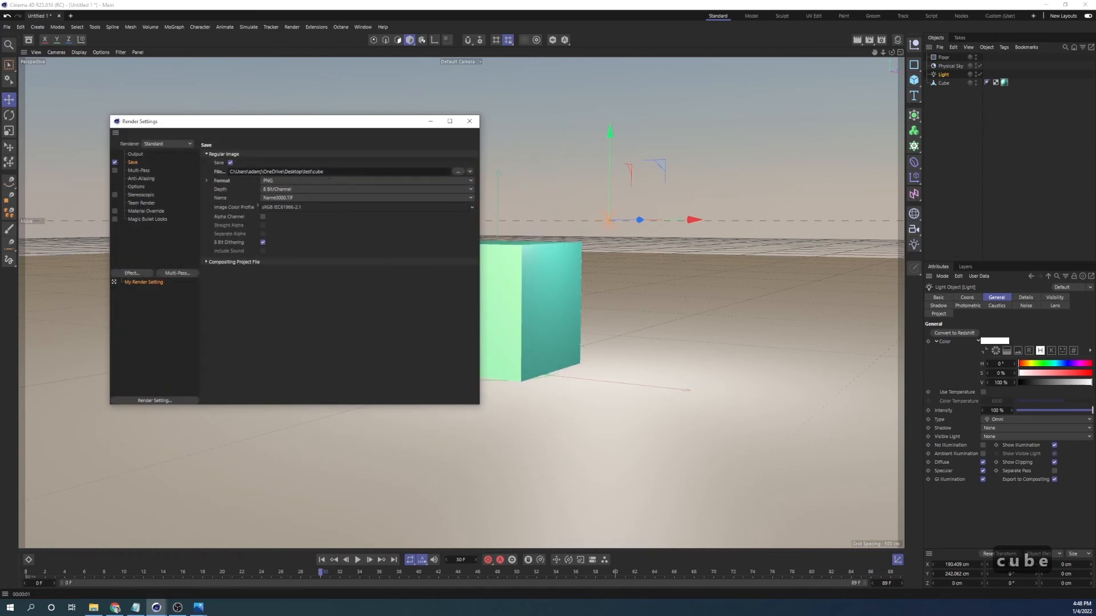
- Set the output frame range to Current Frame and render the scene to the Picture Viewer
click(135, 154)
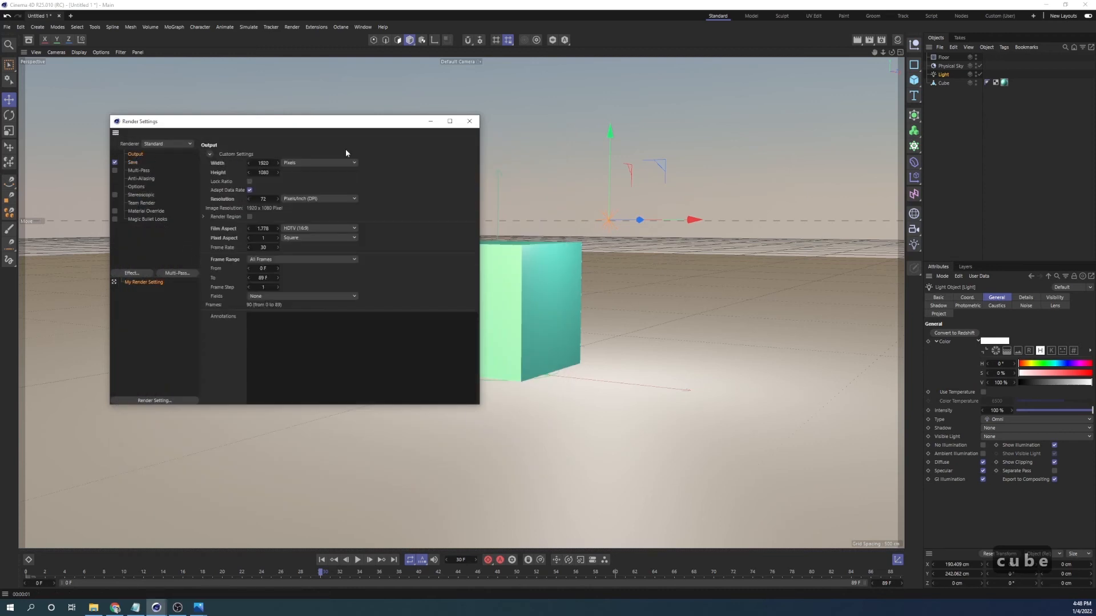
click(282, 260)
click(276, 277)
click(469, 121)
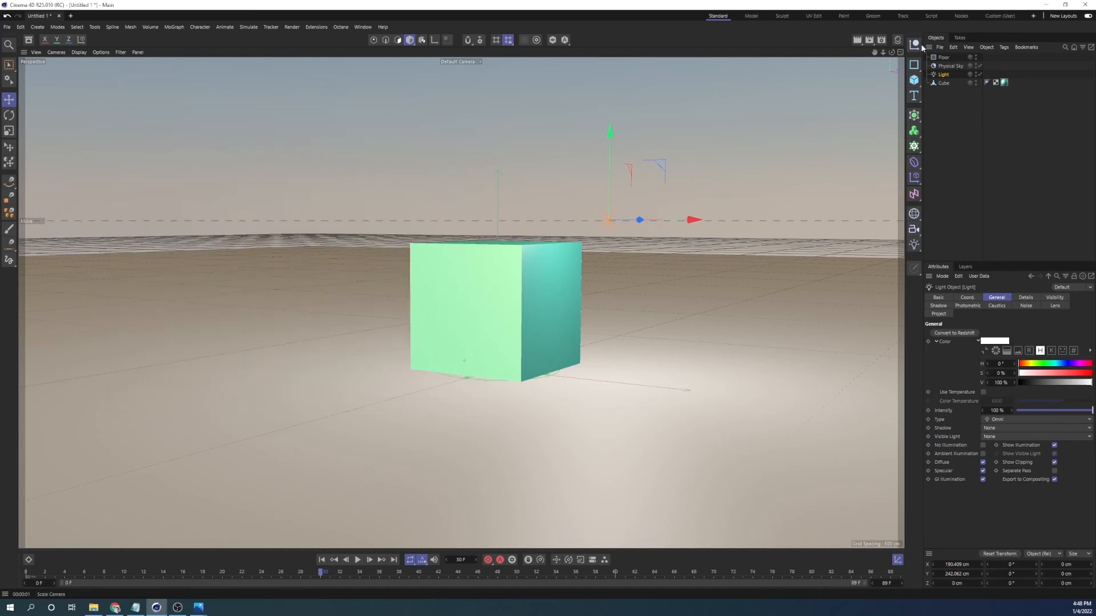
click(869, 40)
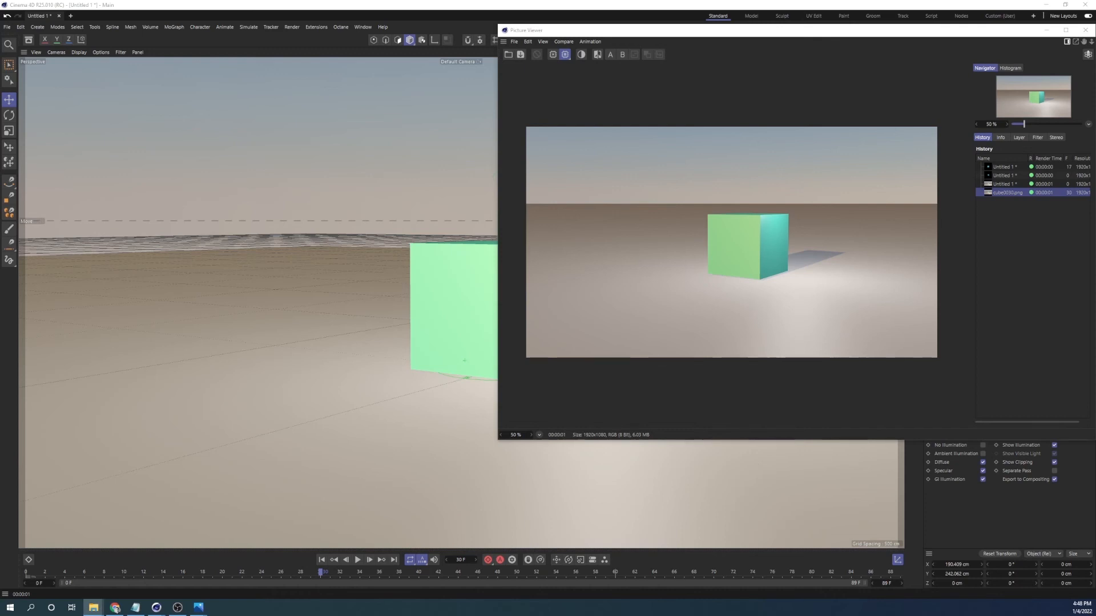
- Open the saved cube0030.png from its folder, view it full screen, and close the image and folder windows
drag(0, 116, 244, 98)
double_click(232, 178)
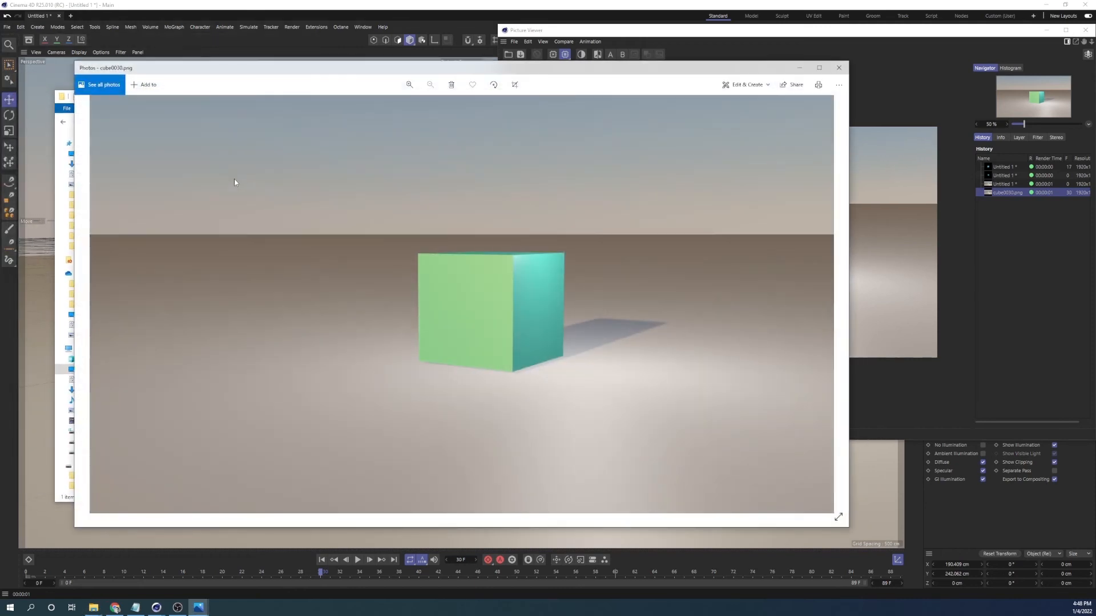
click(823, 68)
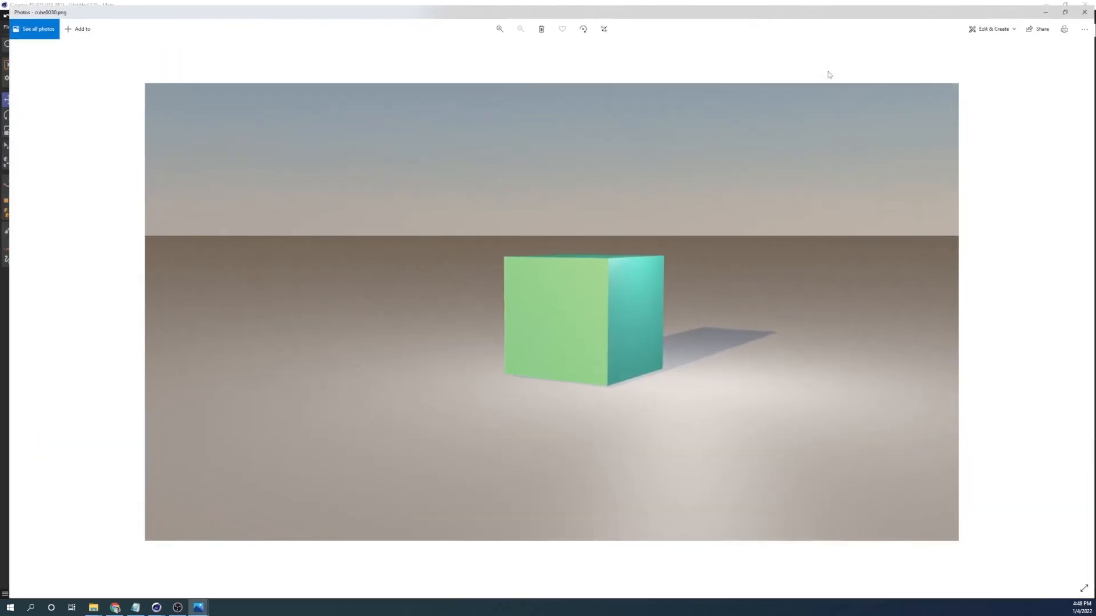
click(1085, 6)
click(557, 96)
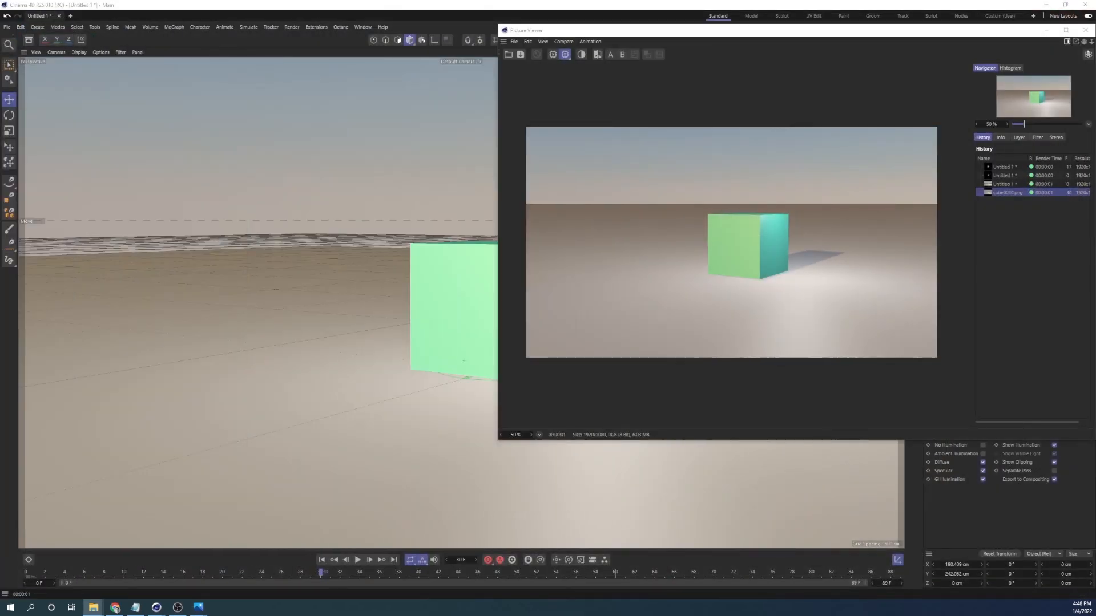
- Widen the Picture Viewer to examine its render history, and close it
drag(996, 28, 721, 63)
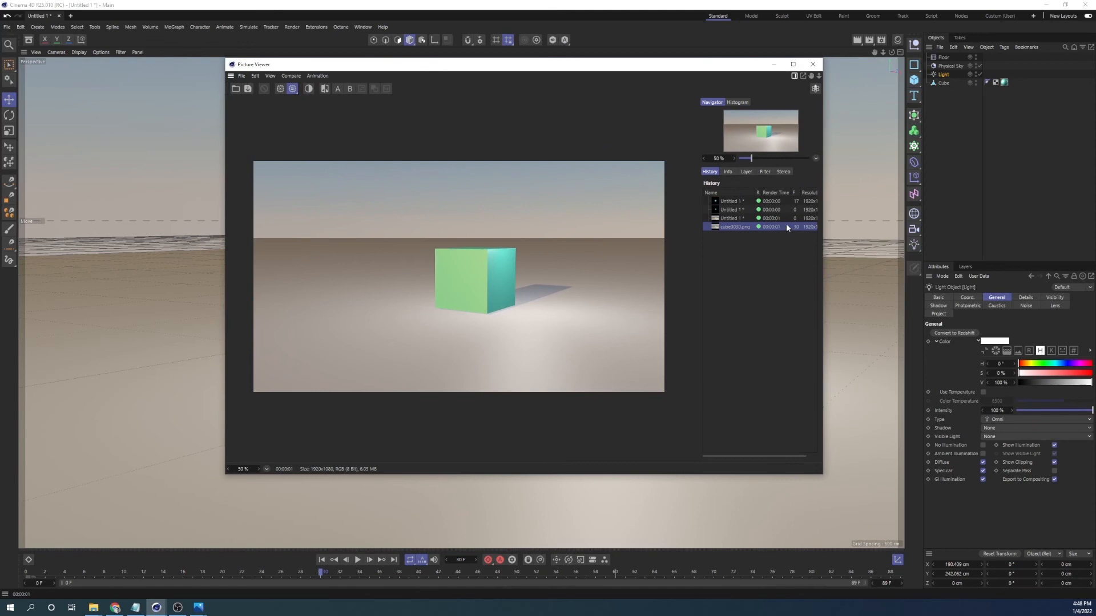
drag(823, 240, 891, 237)
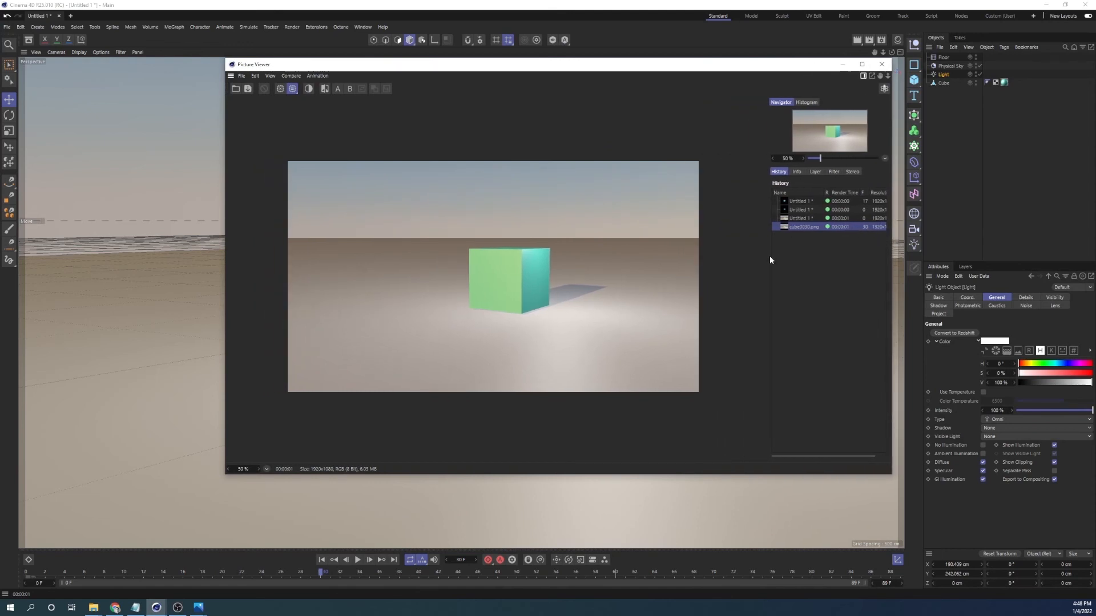
click(882, 64)
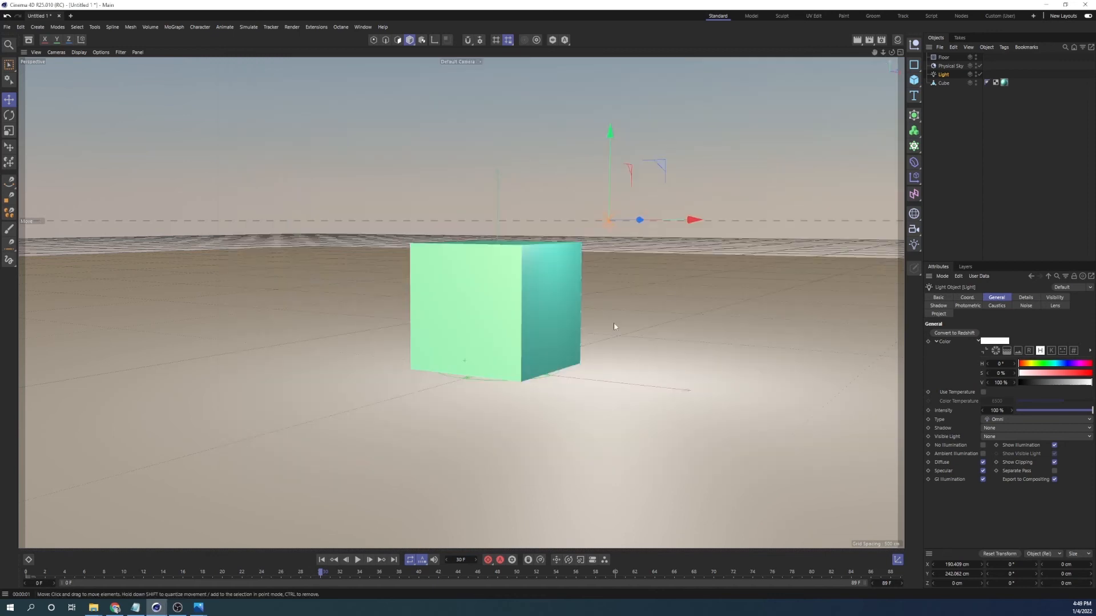
- Keyframe the cube's coordinates at frame 0 and set its pitch rotation (R.P) to 360° at frame 89
click(536, 313)
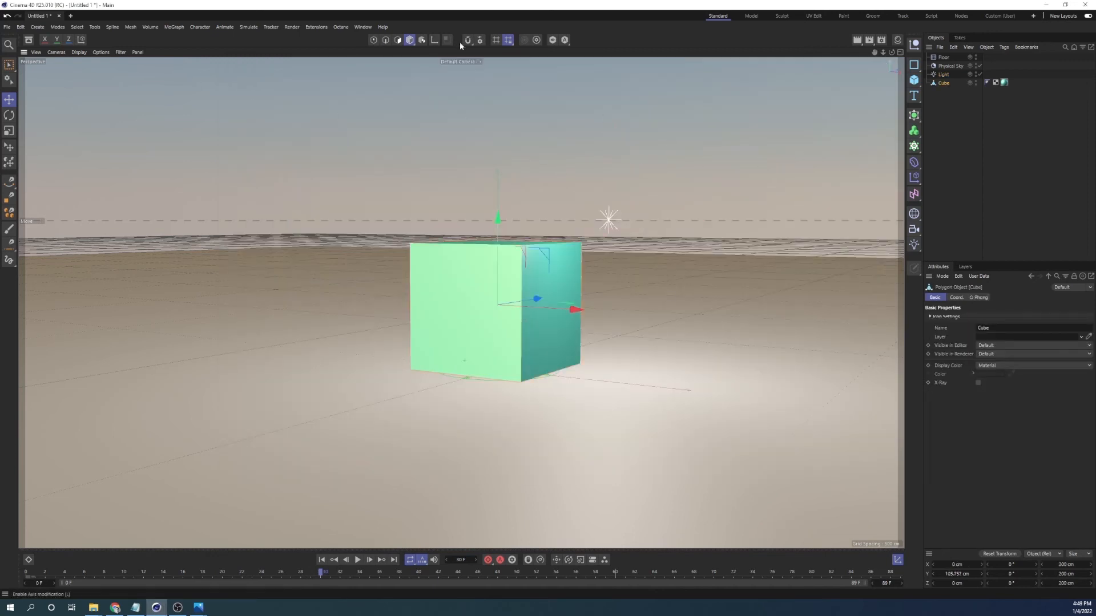
click(26, 574)
click(957, 298)
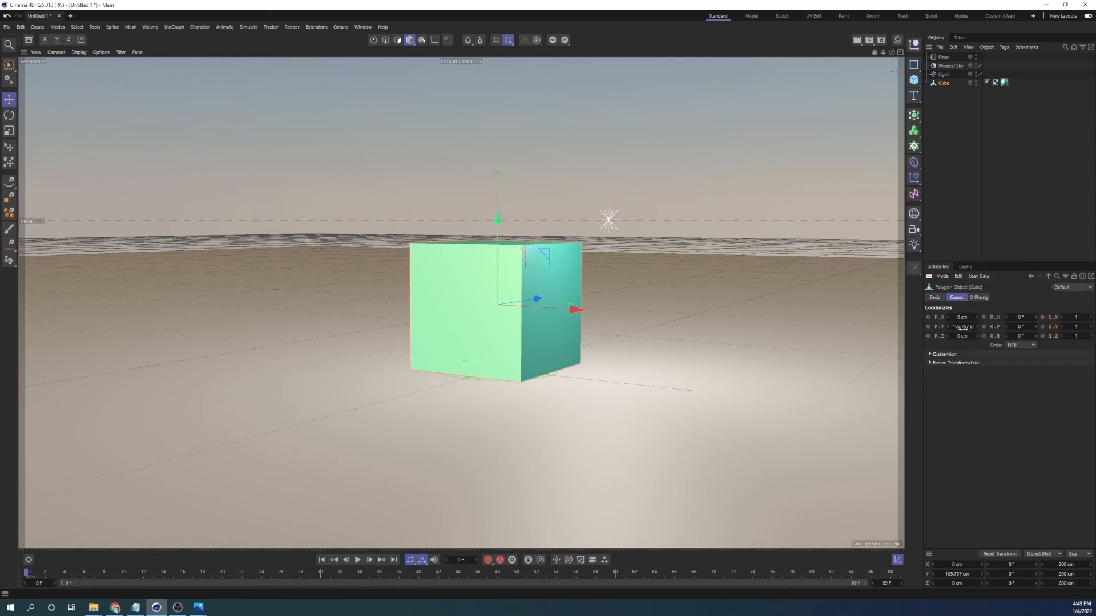
click(488, 560)
drag(36, 576, 900, 573)
click(1027, 327)
text(360)
key(Return)
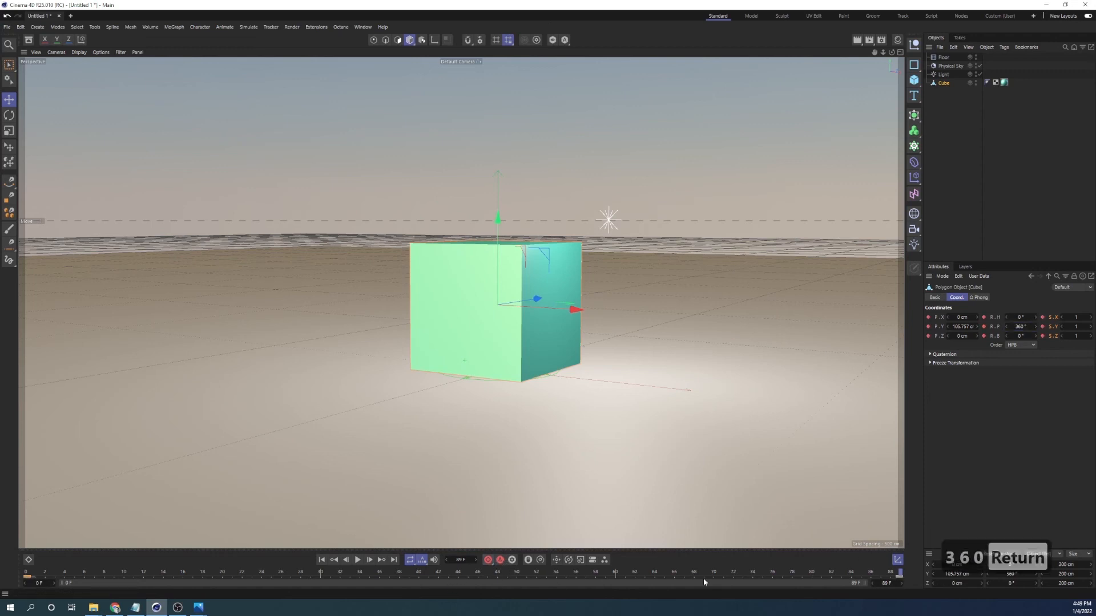
- Play back the cube's rotation animation, stop it, and return to frame 0
click(358, 560)
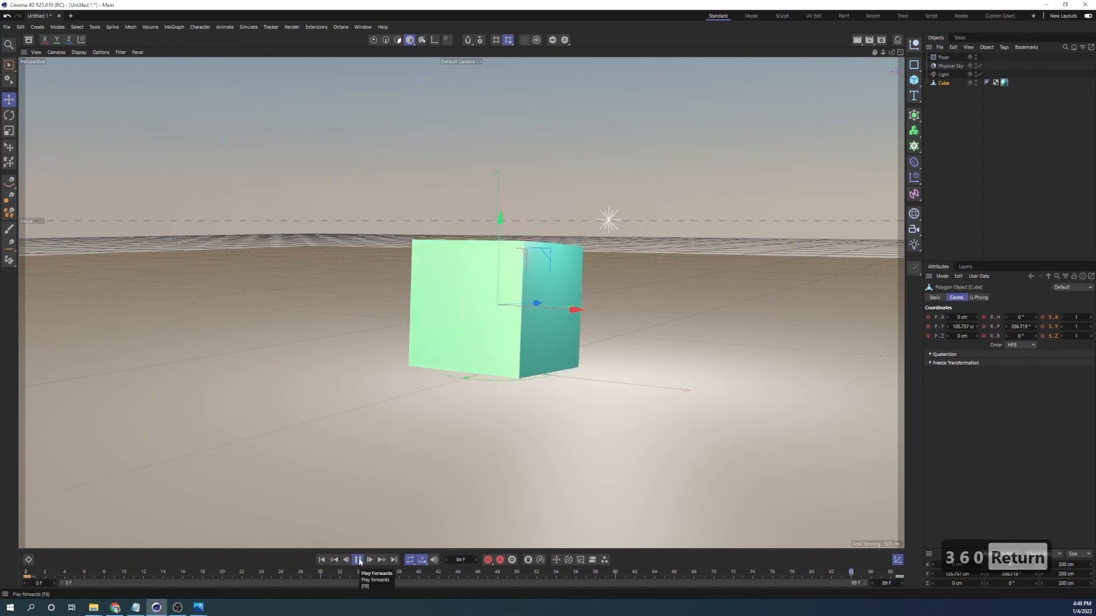
click(359, 561)
click(28, 574)
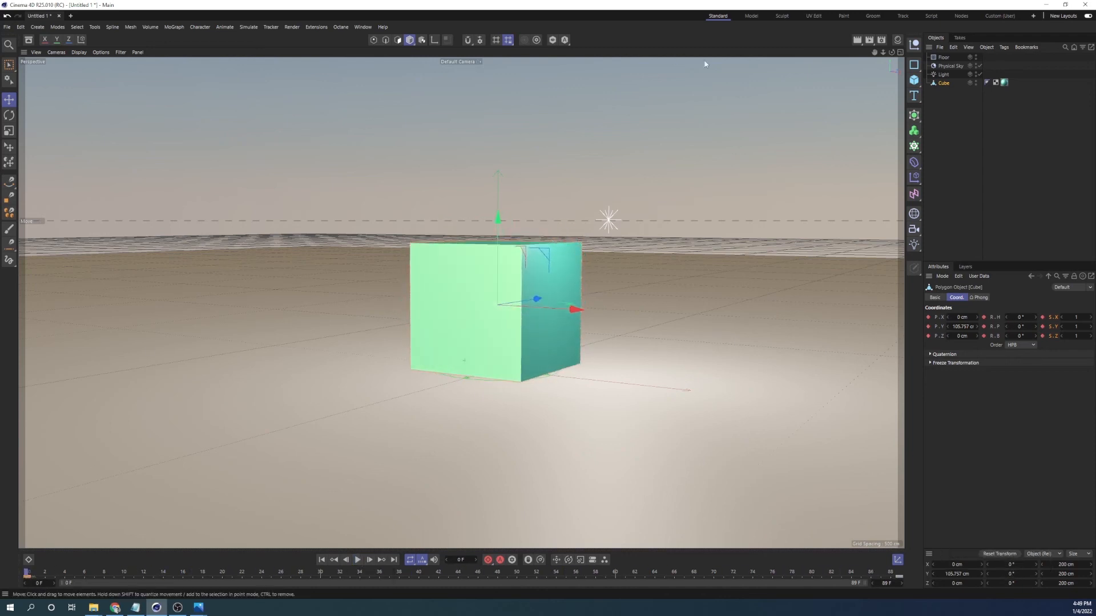
- Set the render output's frame range to All Frames and close the render settings
click(881, 39)
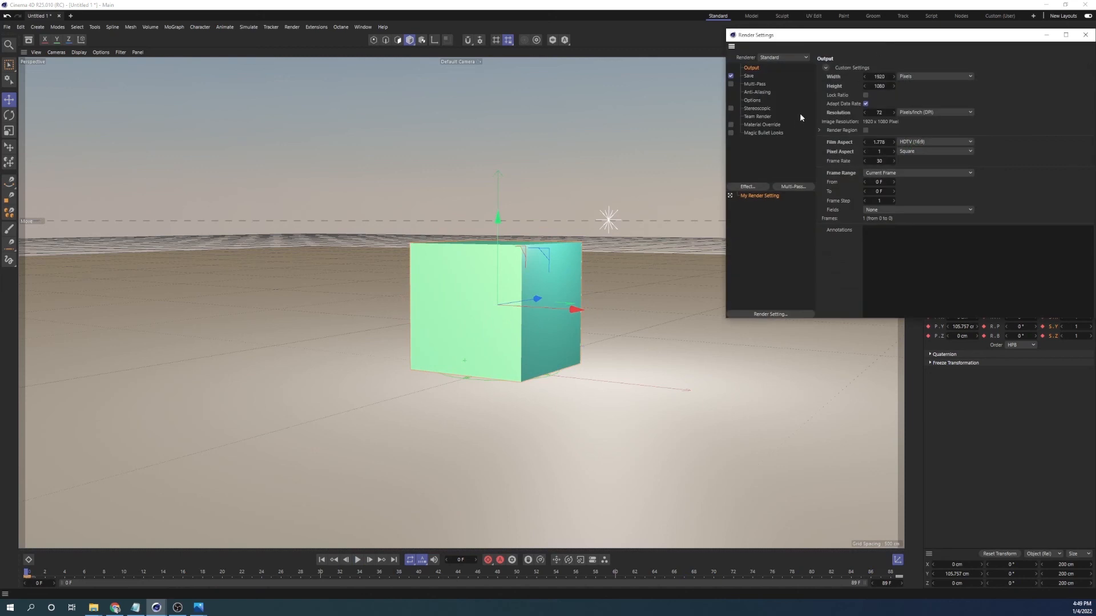
click(884, 173)
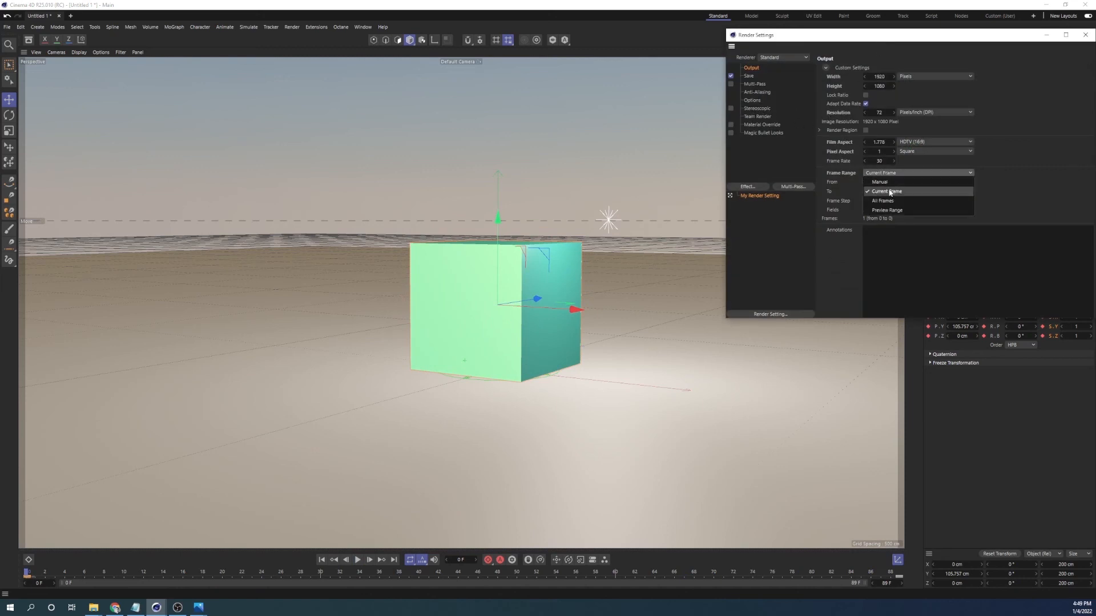
click(913, 184)
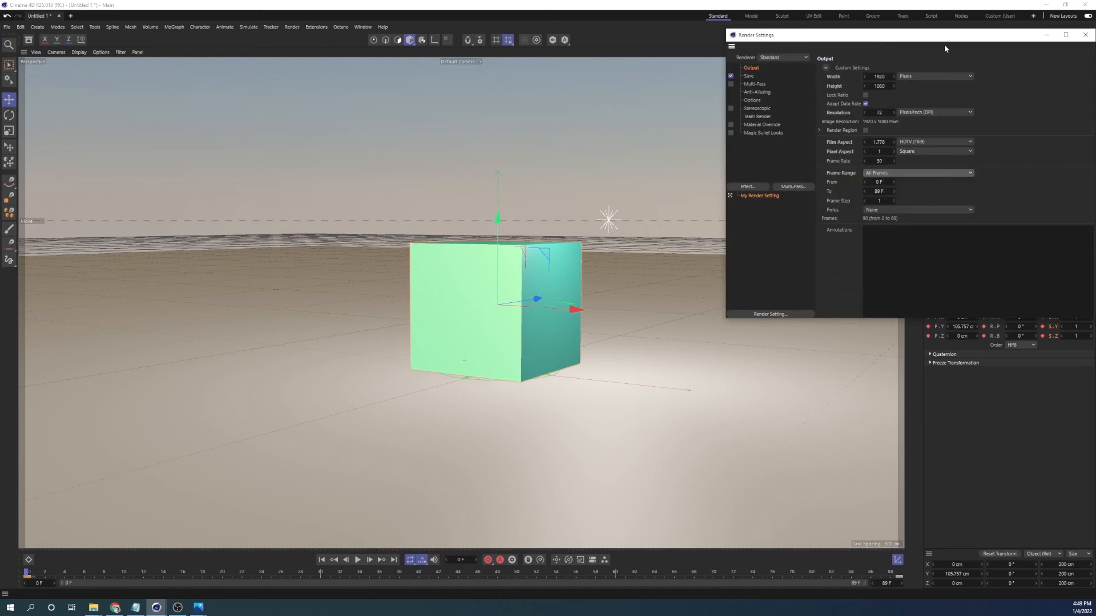
key(alt+F4)
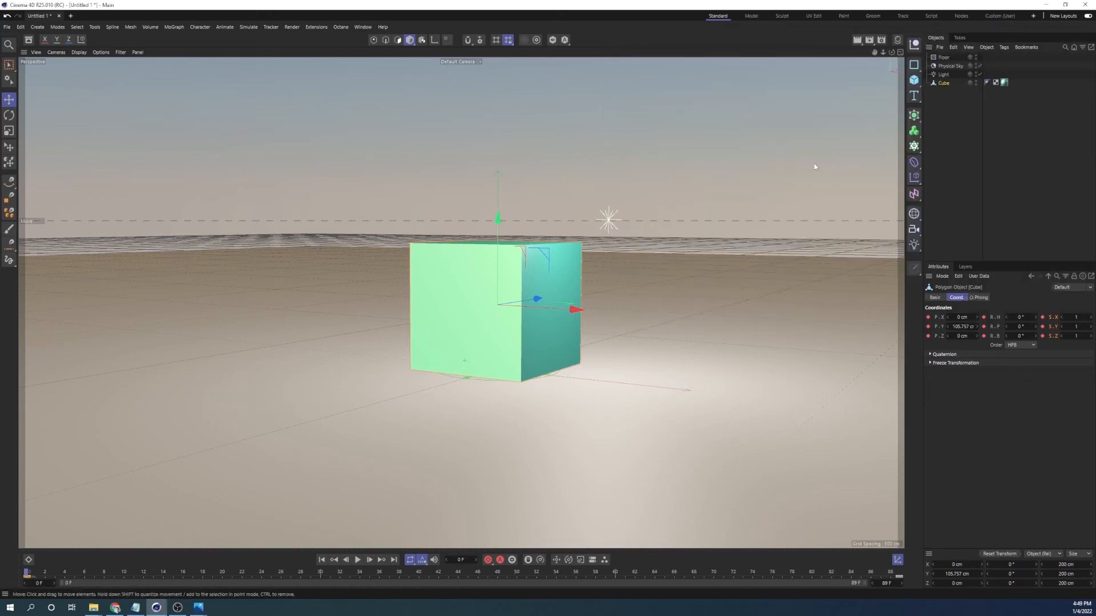
- Add a camera to the scene, inspect it from outside, and look through it
click(912, 231)
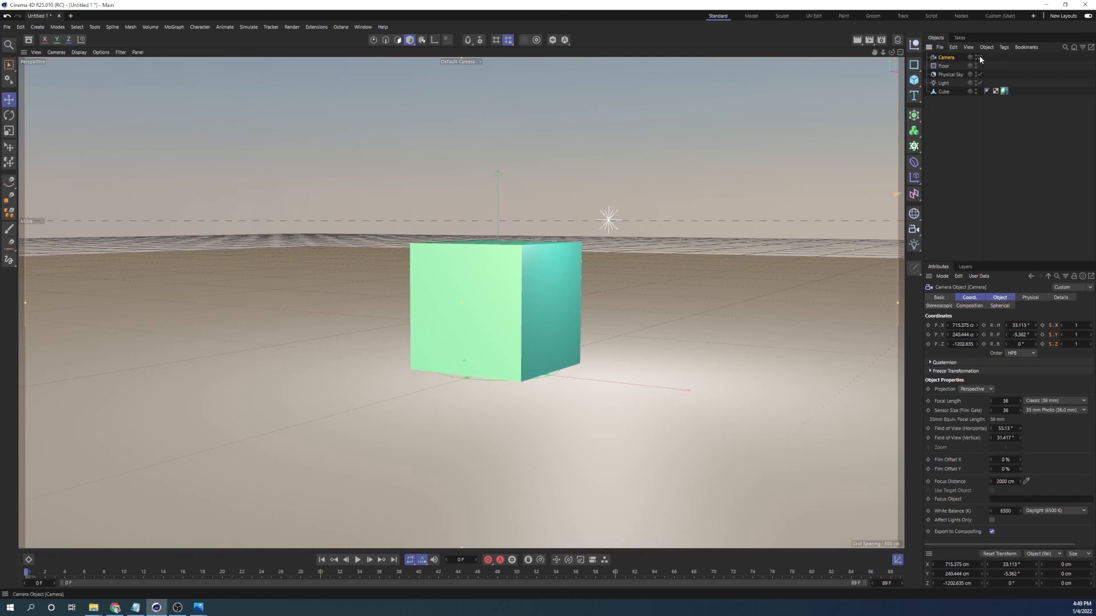
scroll(582, 269, down, 4)
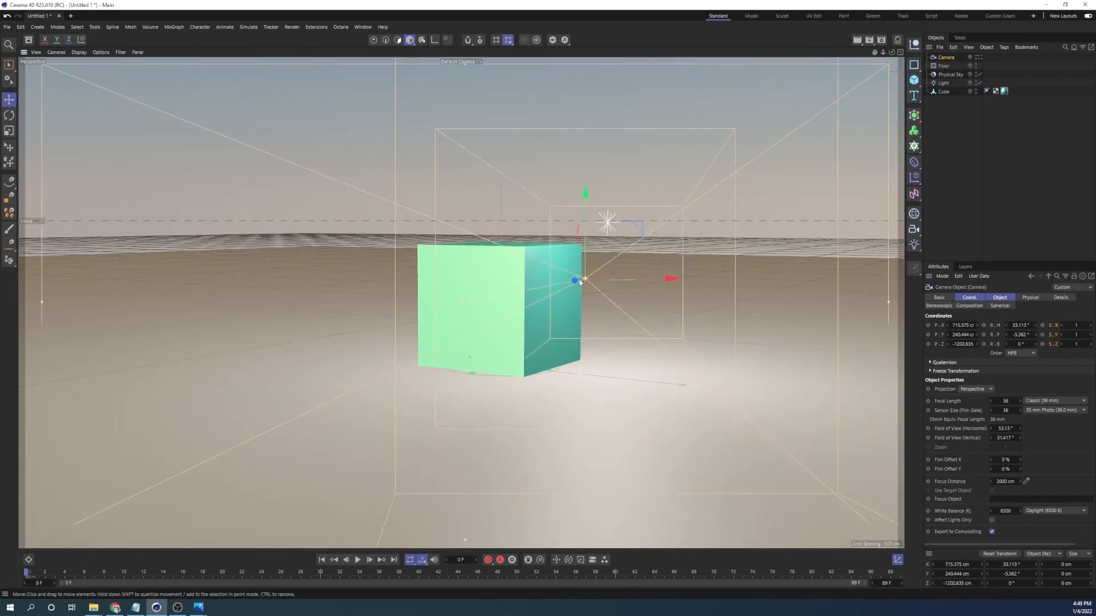
alt+drag(537, 281, 750, 303)
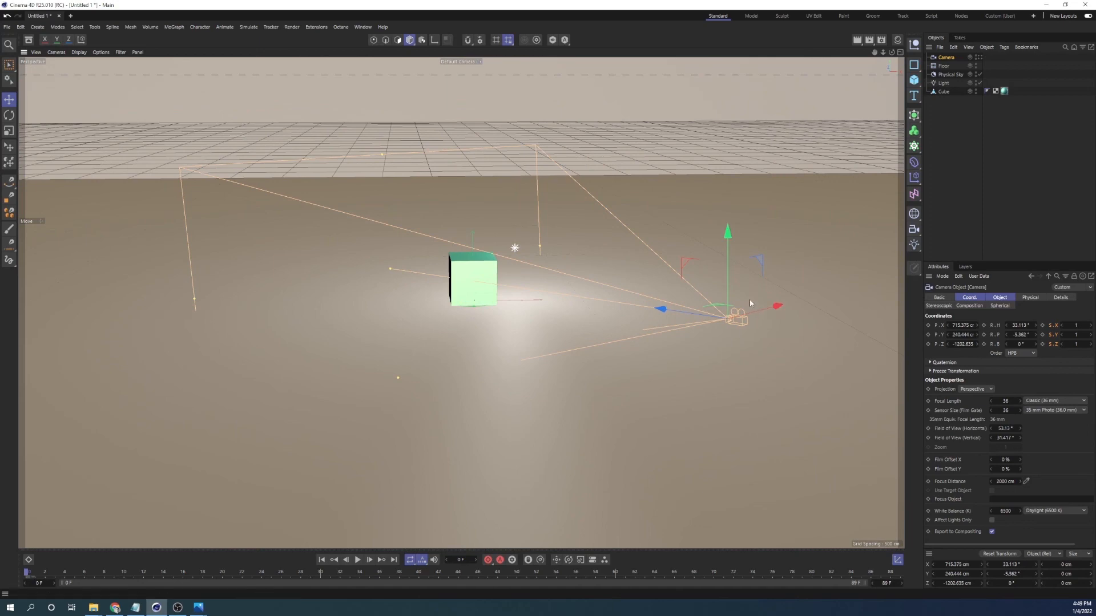
click(979, 58)
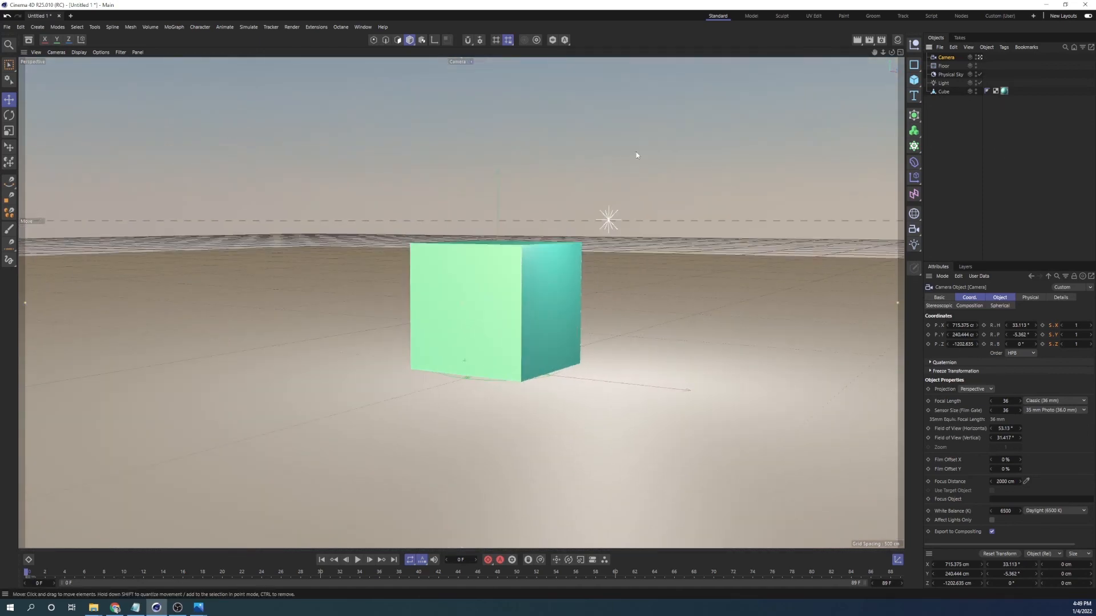
- Orbit the active camera around the cube, check its placement from the default view, and return to the camera view
alt+drag(450, 258, 586, 281)
click(980, 57)
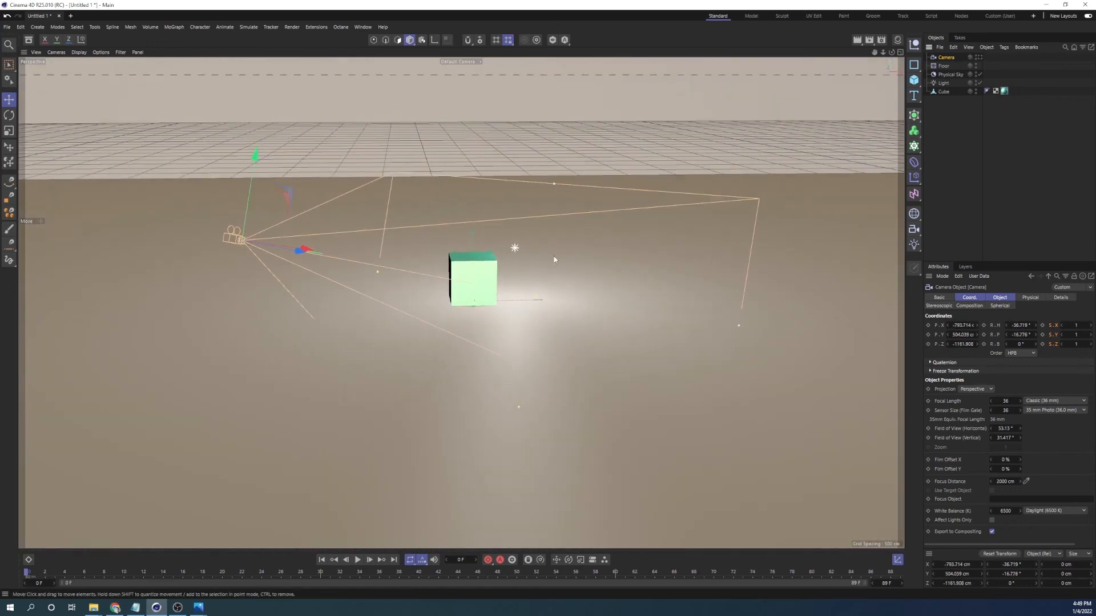
click(979, 57)
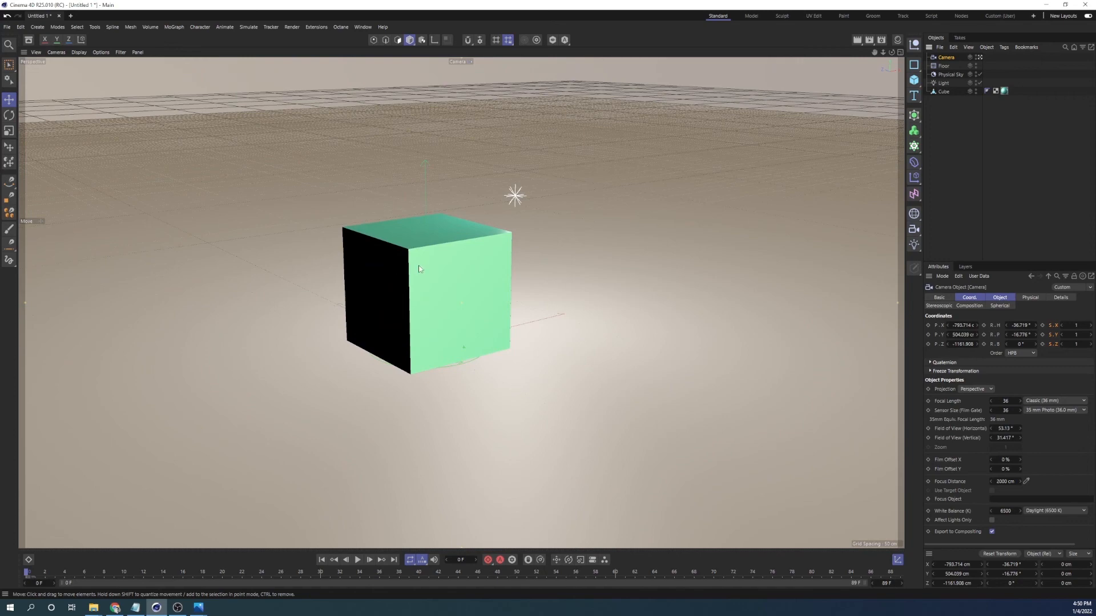
- Reframe the cube's green front and teal side through the camera and set its focal length to 37.4 mm
alt+drag(419, 269, 537, 304)
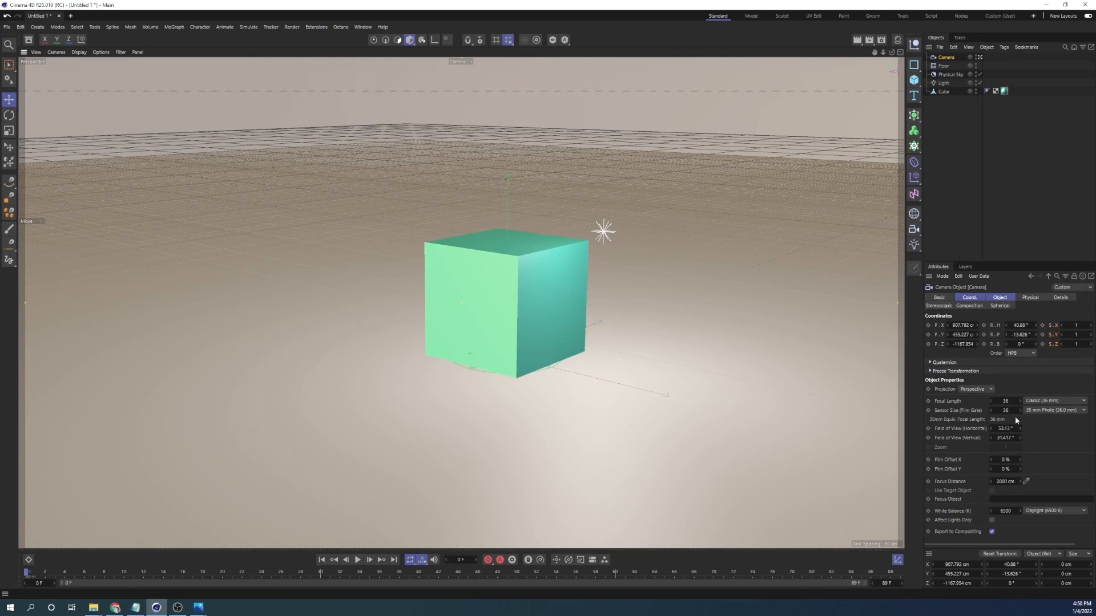
mouse_move(1009, 401)
mouse_down()
mouse_move(1034, 401)
mouse_move(1017, 401)
mouse_up()
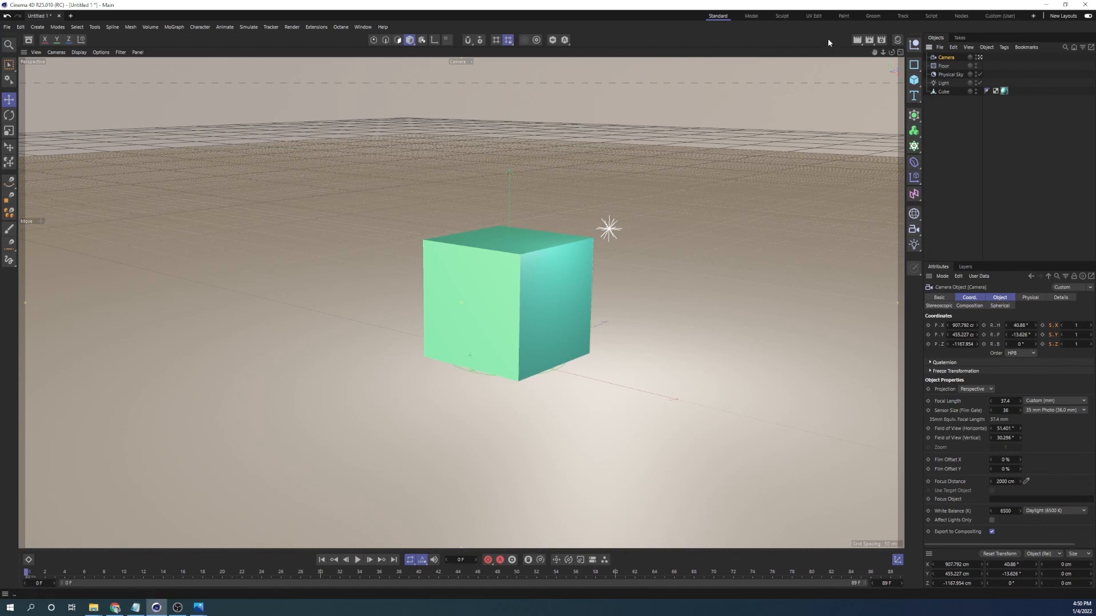
- Render the cube animation to the Picture Viewer and open the test output folder
click(874, 44)
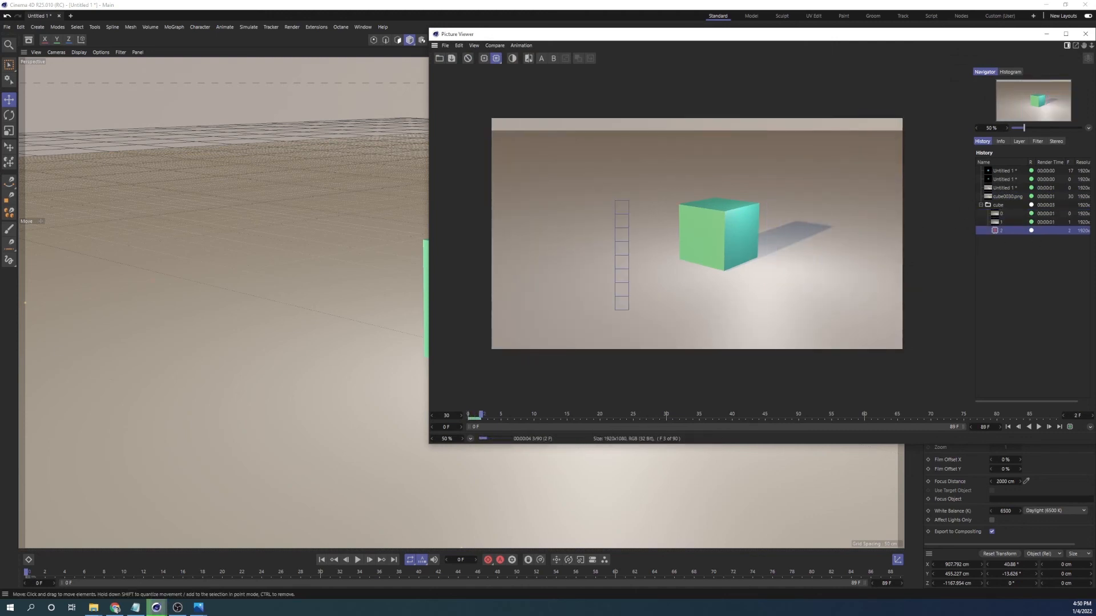
click(94, 608)
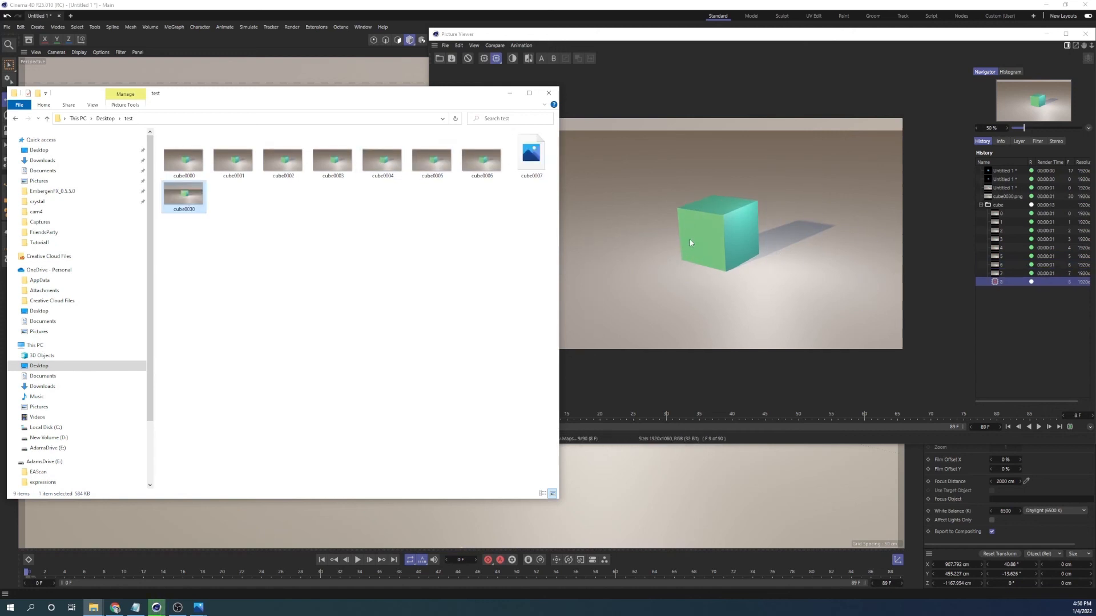
- Open cube0000, browse through the rendered frames, and close the image and folder windows while letting the render continue
double_click(178, 158)
key(Right)
key(Right)
key(Right)
key(Right)
key(Right)
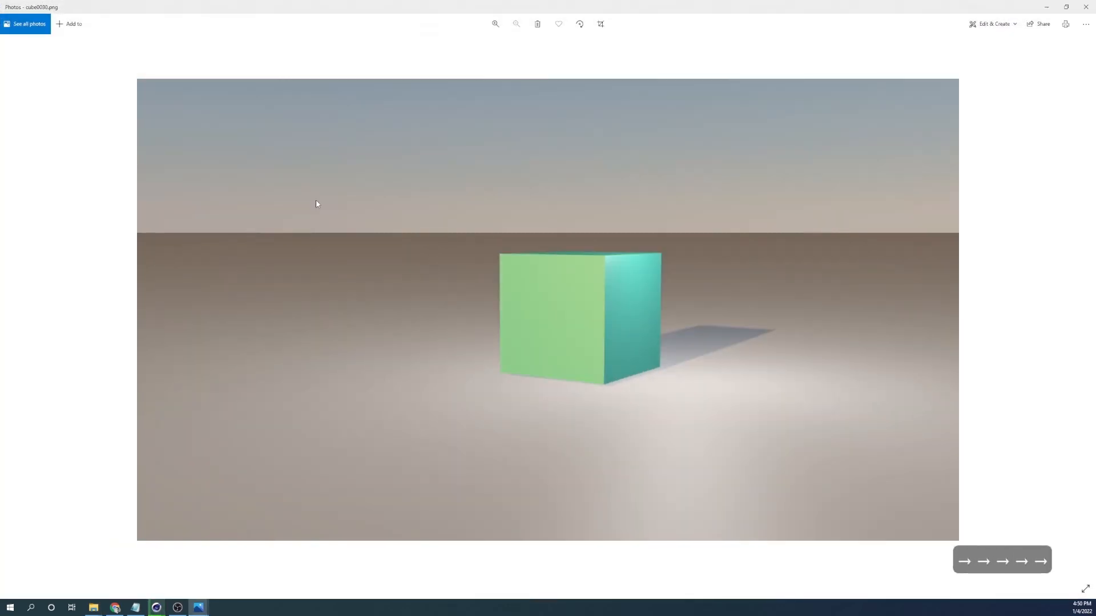
key(Right)
key(Right)
key(Right)
key(Right)
key(Right)
click(1086, 7)
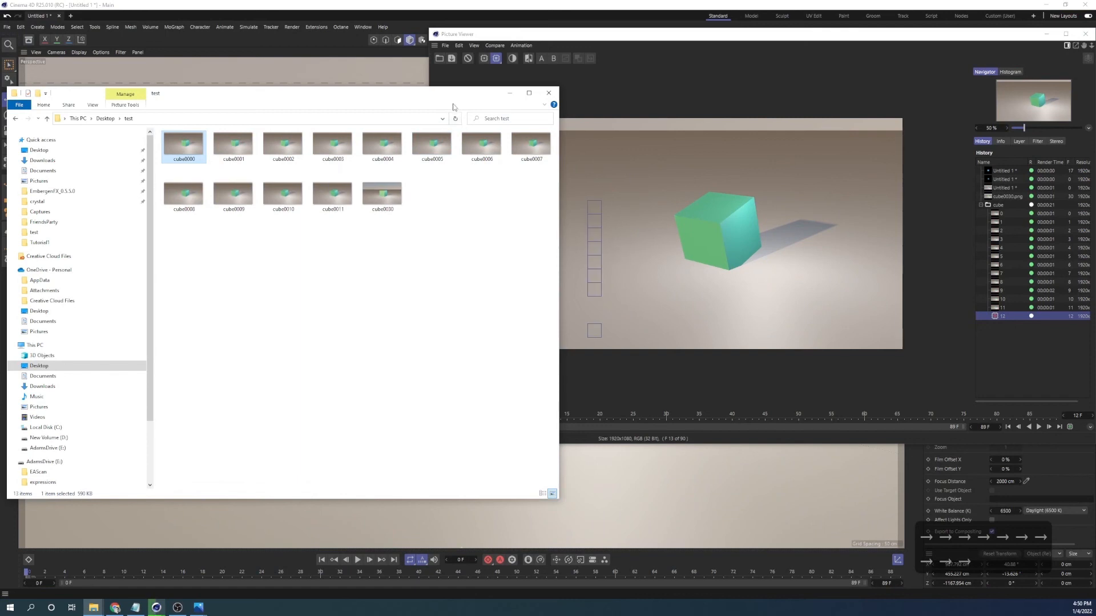
click(547, 94)
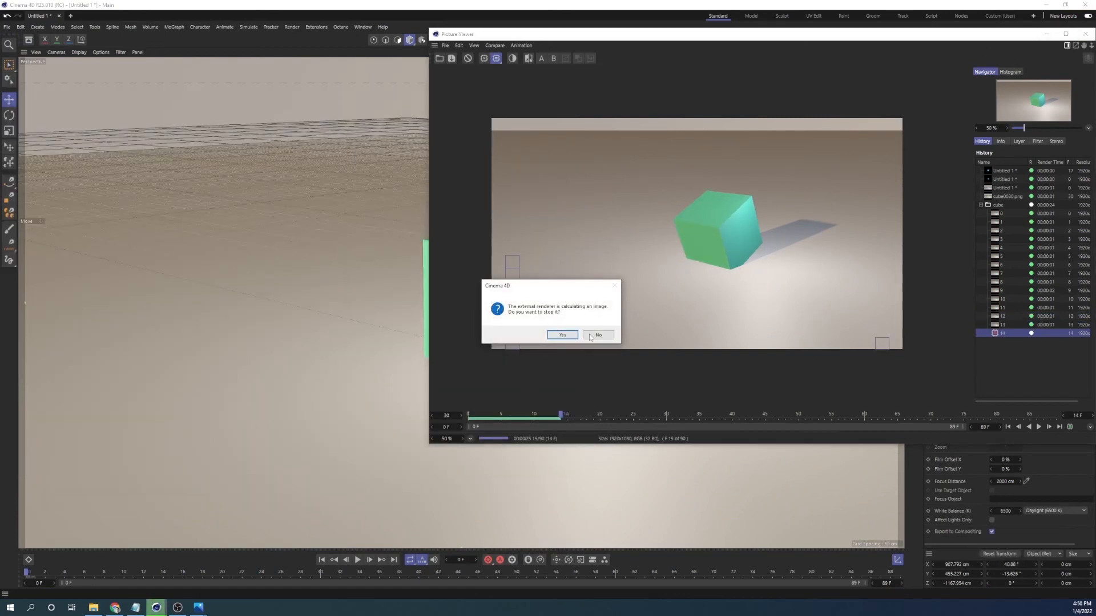
click(590, 337)
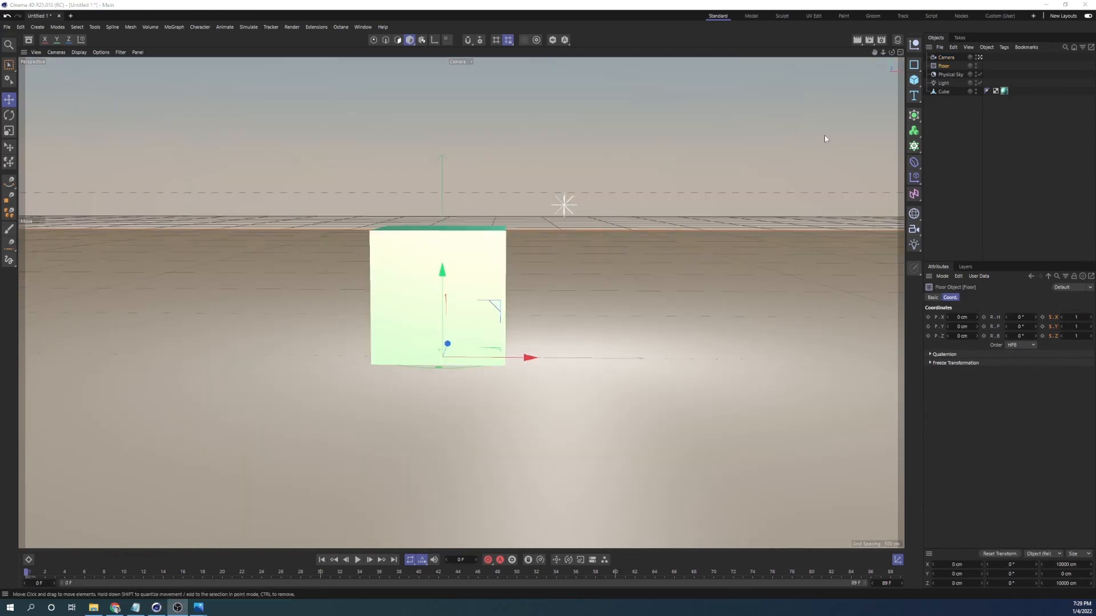
- Reframe the cube from slightly above, and toggle its viewport visibility off and on
alt+drag(462, 288, 434, 322)
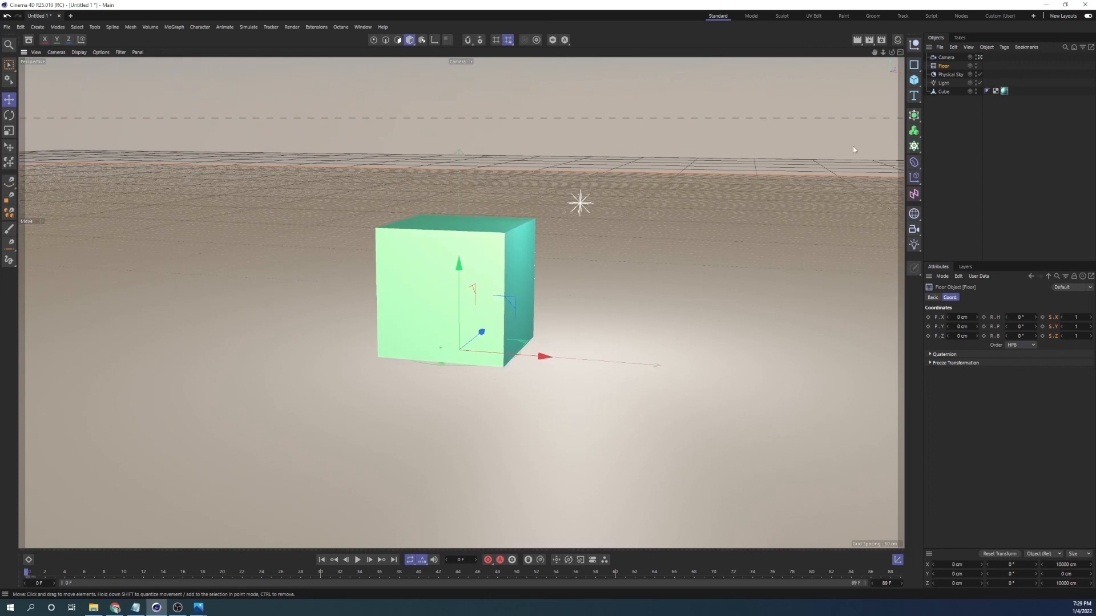
click(976, 90)
click(976, 90)
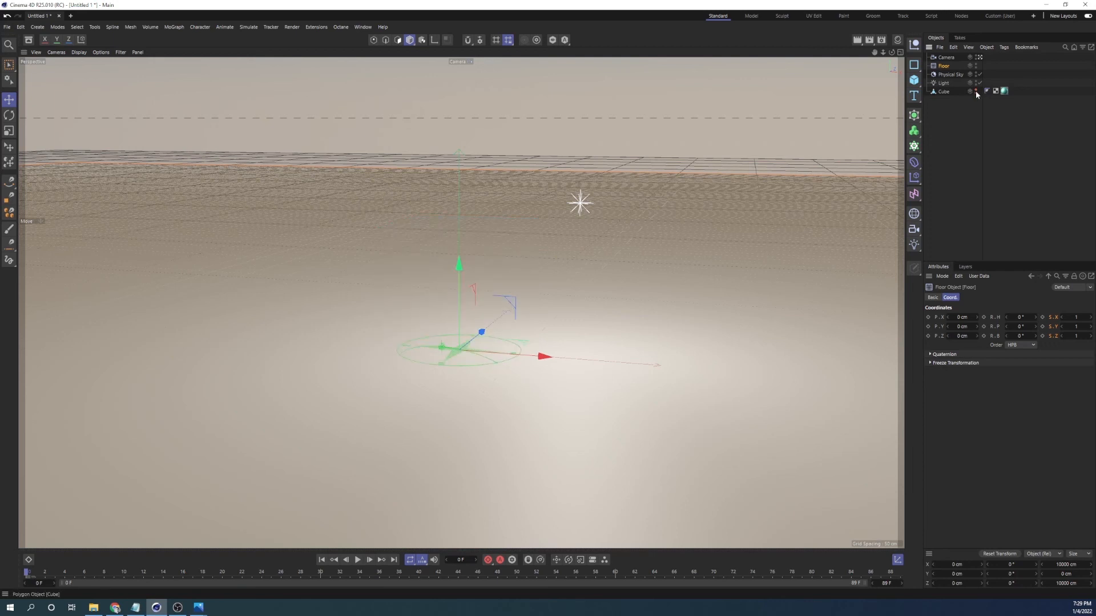
click(975, 90)
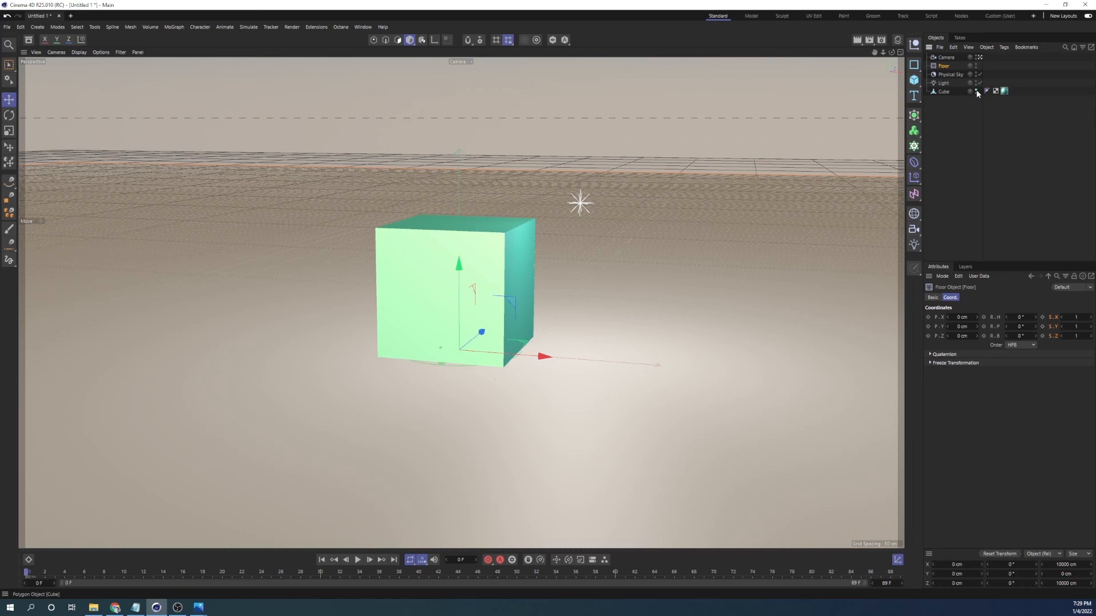
click(976, 90)
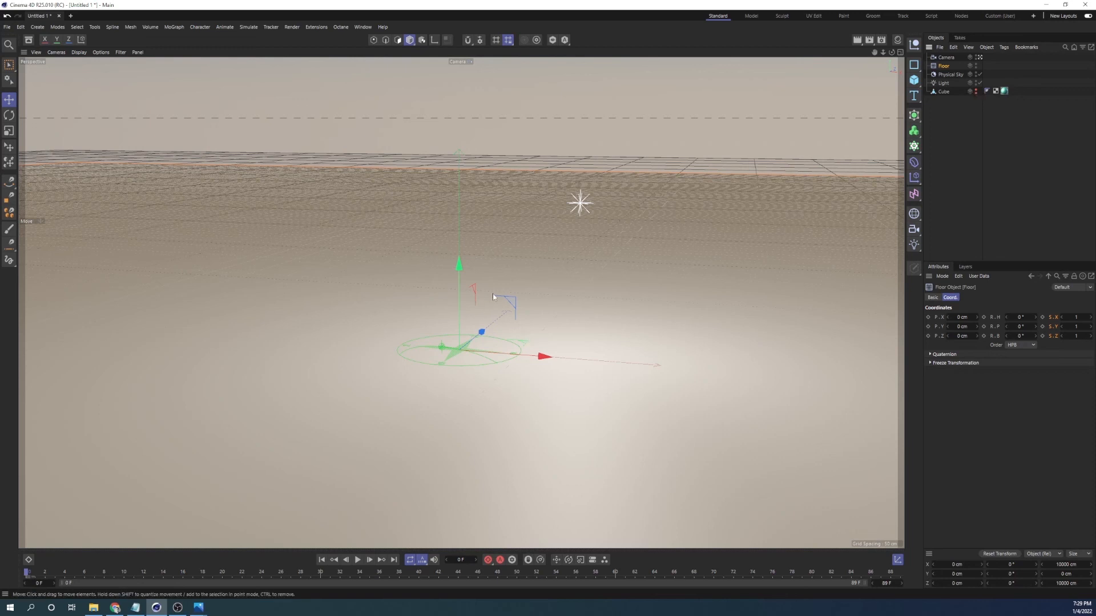
click(975, 91)
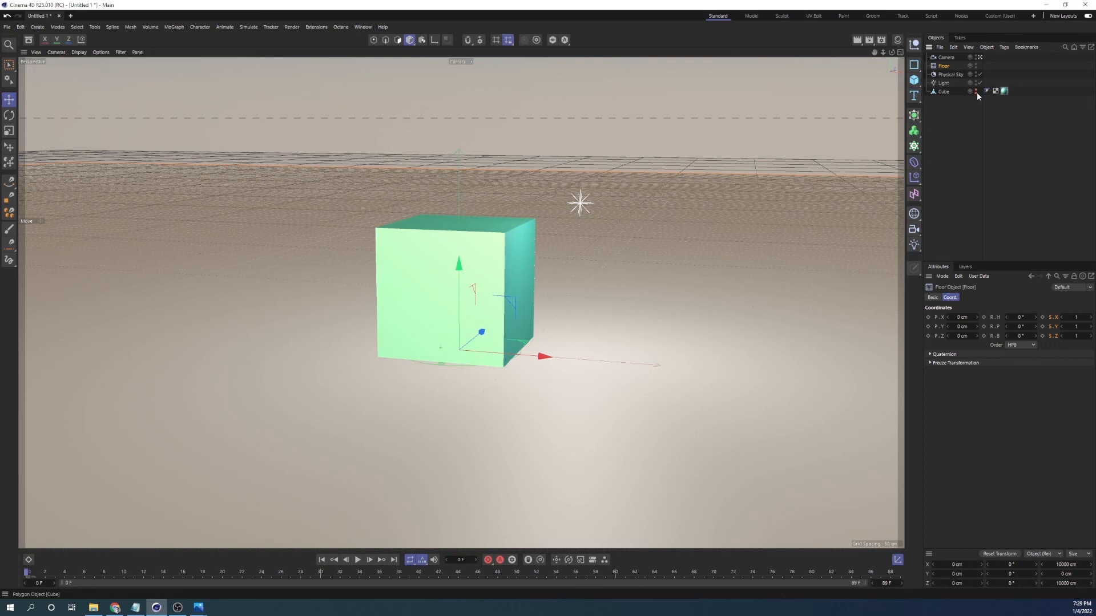
- Turn off the cube's render visibility and render the view to check it
click(977, 91)
click(977, 91)
key(ctrl+r)
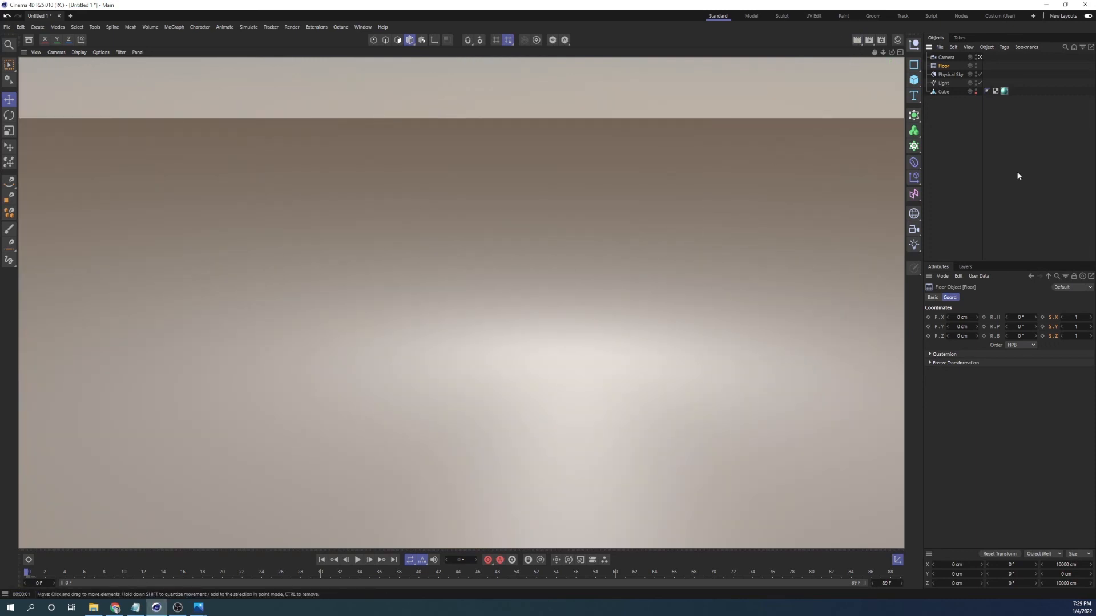
- Hide the cube in the viewport again, render the view, and restore the cube's visibility
click(975, 93)
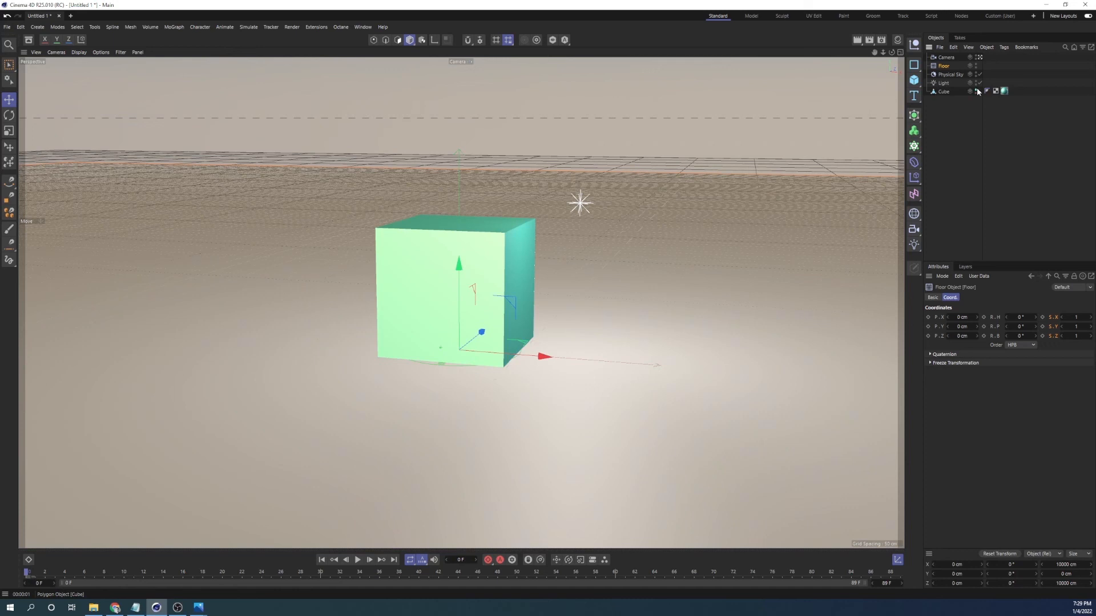
click(976, 90)
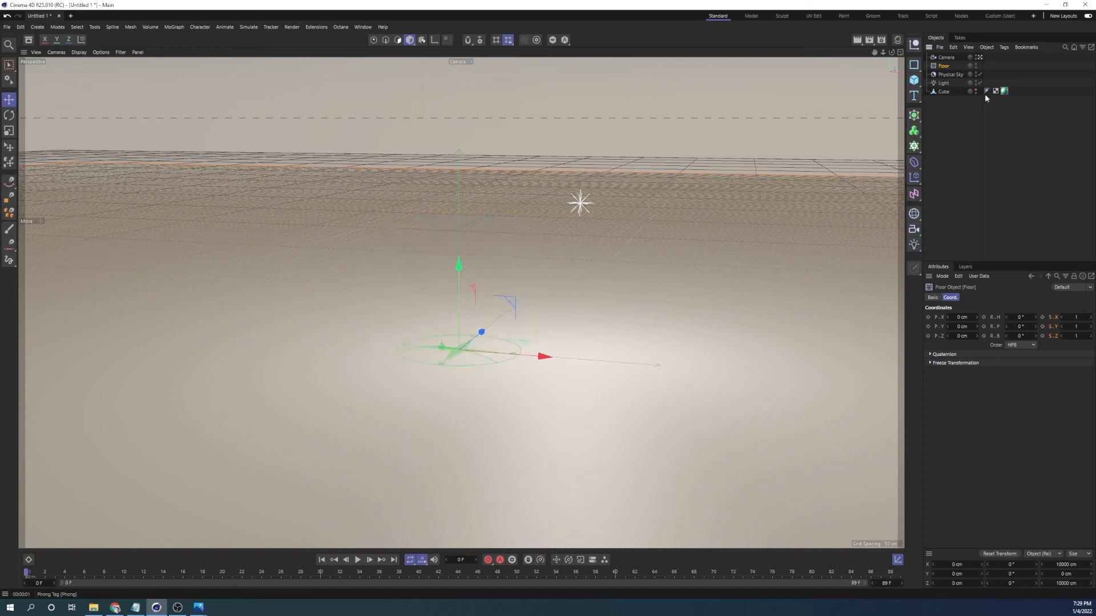
click(858, 41)
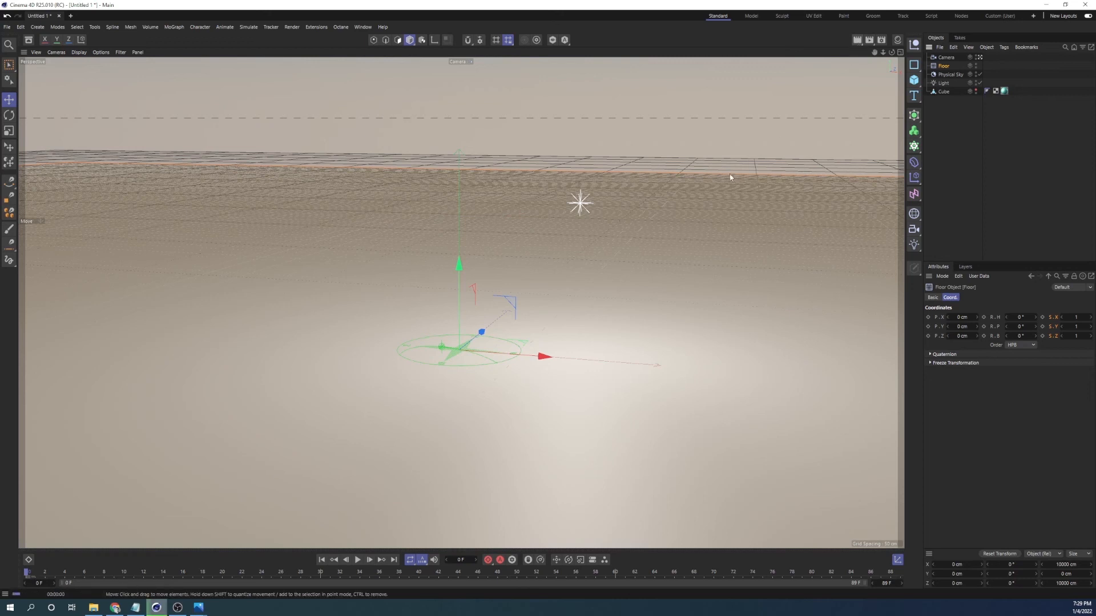
click(975, 89)
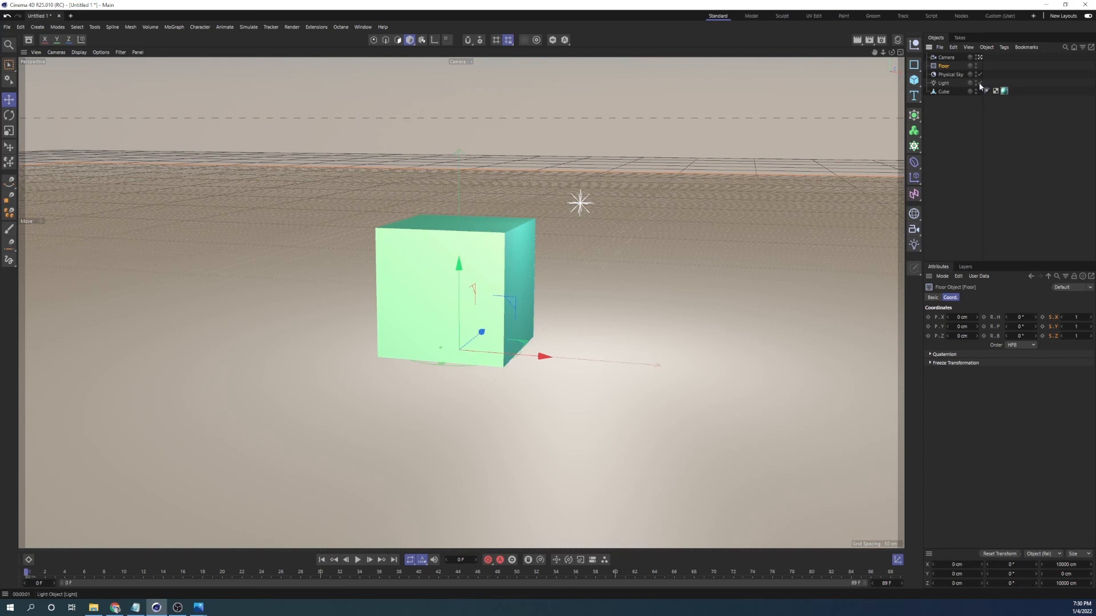
- Disable the Light and the Physical Sky to compare the scene's lighting, and enable both again
click(979, 83)
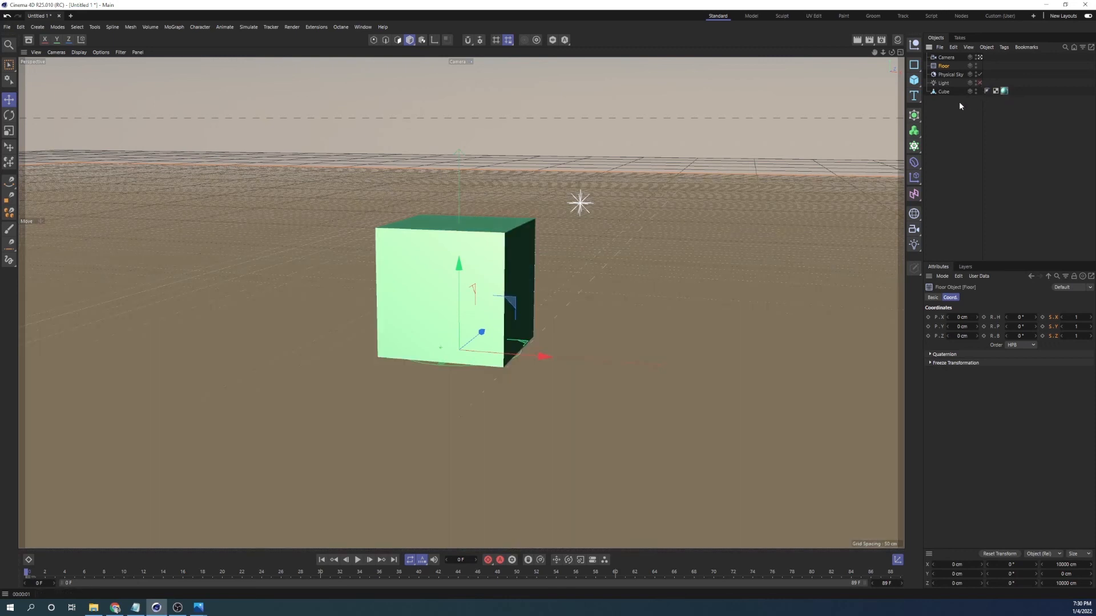
click(979, 74)
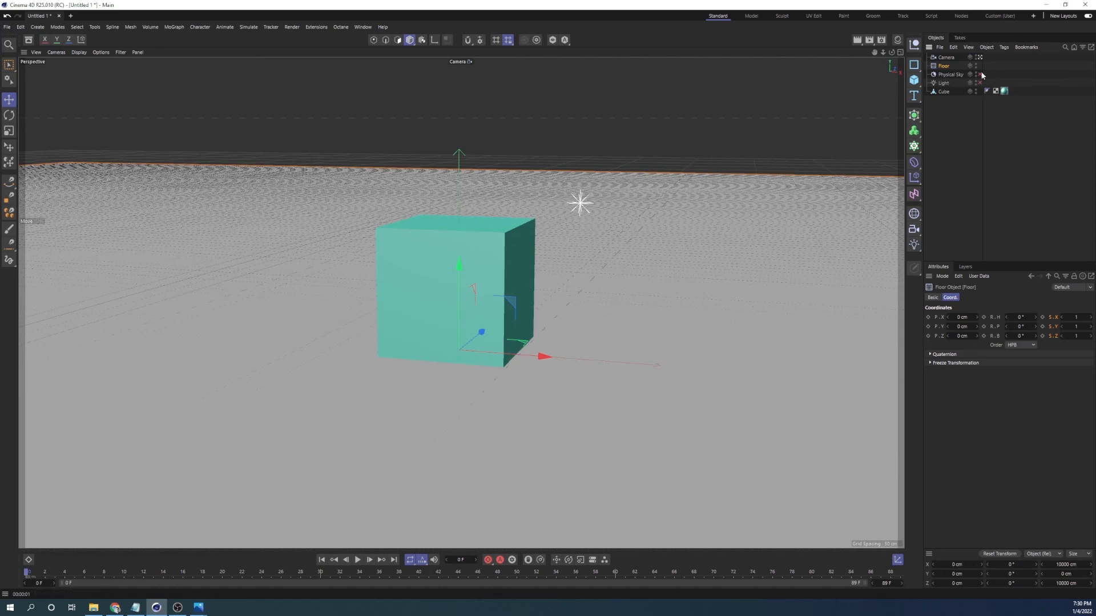
click(980, 75)
click(979, 84)
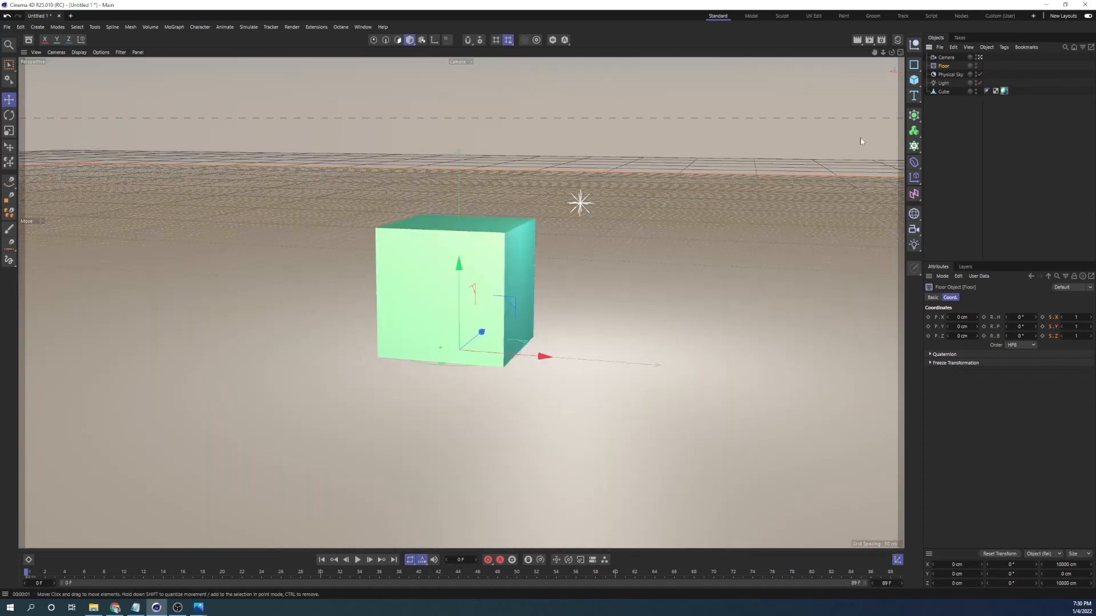